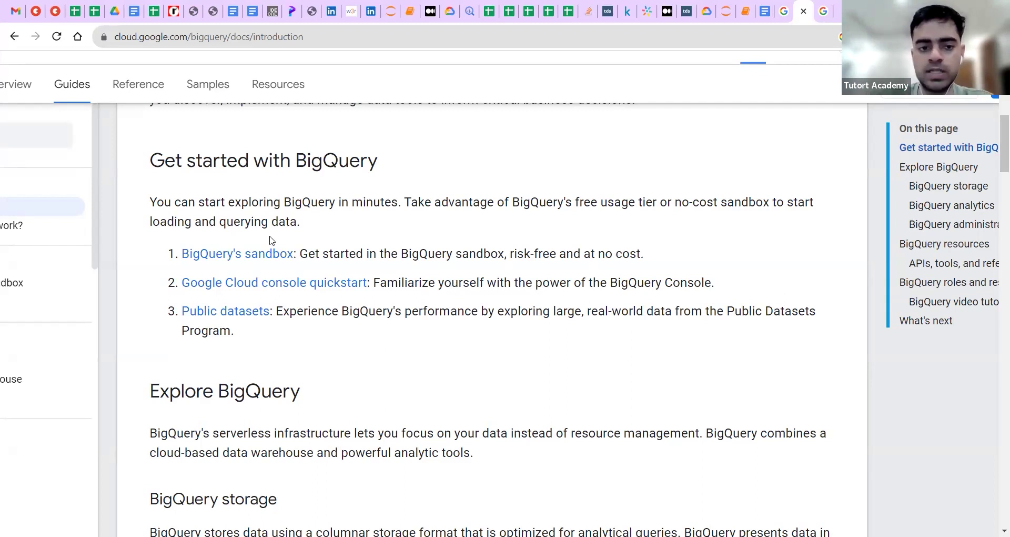
- Copy the BigQuery introduction page's address, and add "Steps:" and "1)" below "GCP BQ:" in the Google Docs notes
{"action": "scroll", "coordinate": [451, 284], "scroll_direction": "up", "scroll_amount": 2}
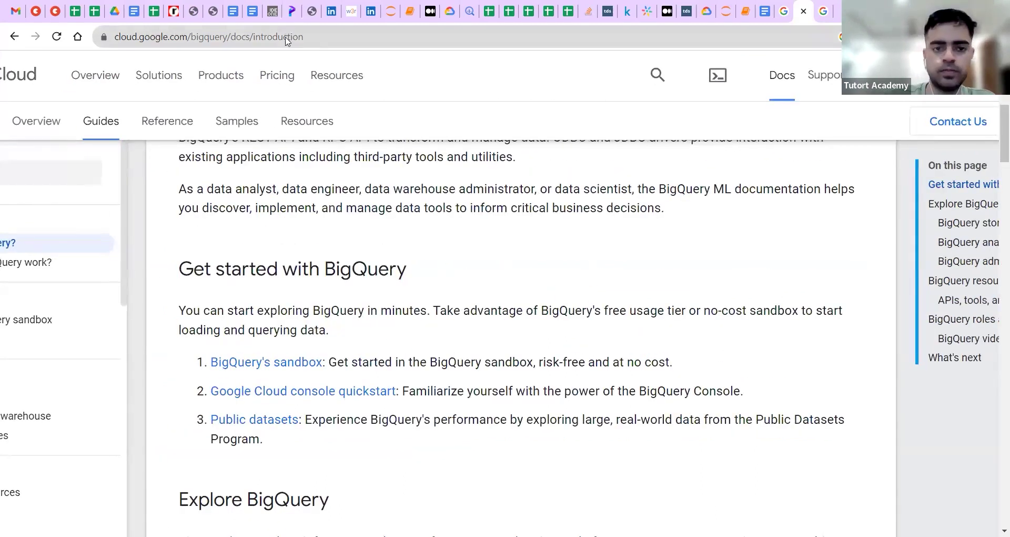
{"action": "left_click", "coordinate": [313, 40]}
{"action": "key", "text": "ctrl+c"}
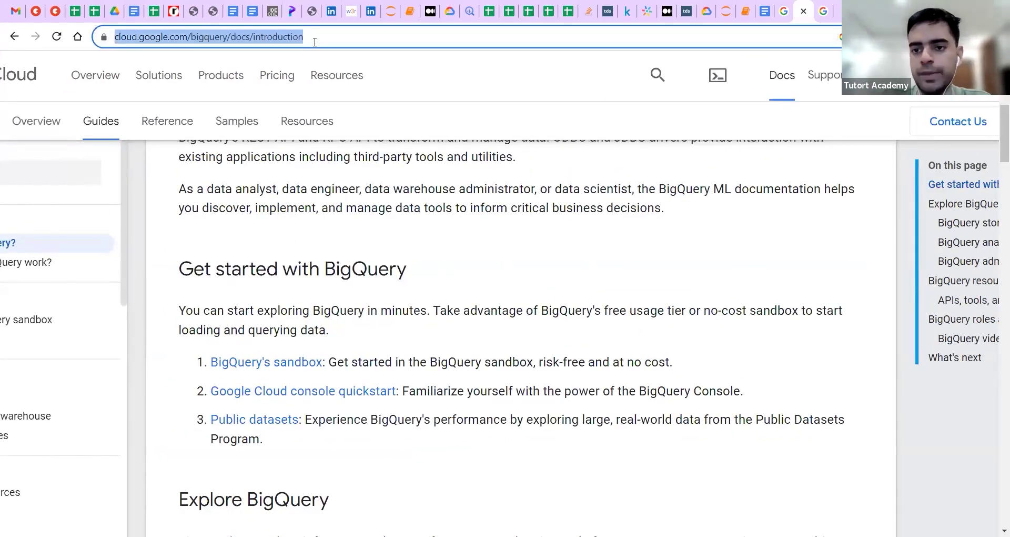
{"action": "left_click", "coordinate": [764, 21]}
{"action": "key", "text": "Return"}
{"action": "key", "text": "Return"}
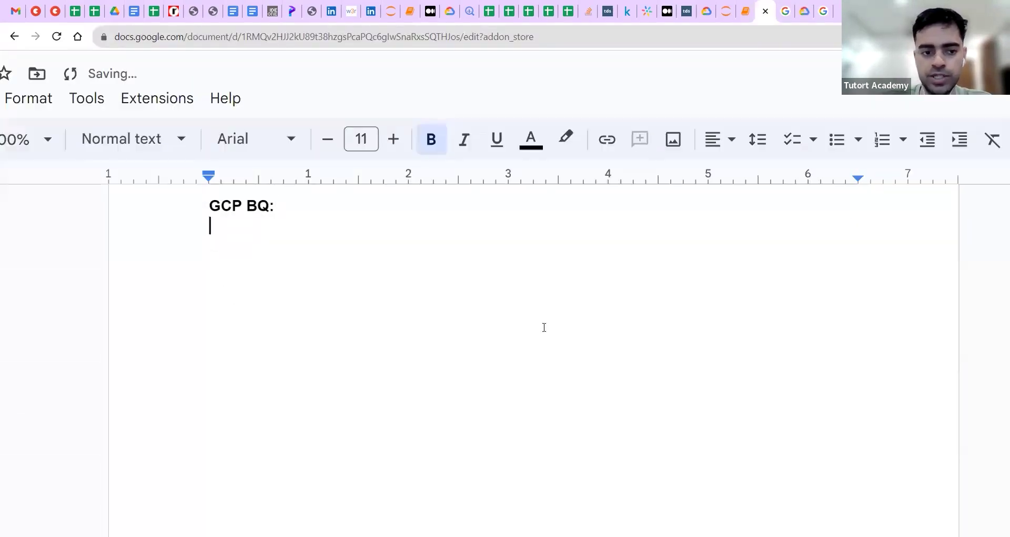
{"action": "type", "text": "Steps"}
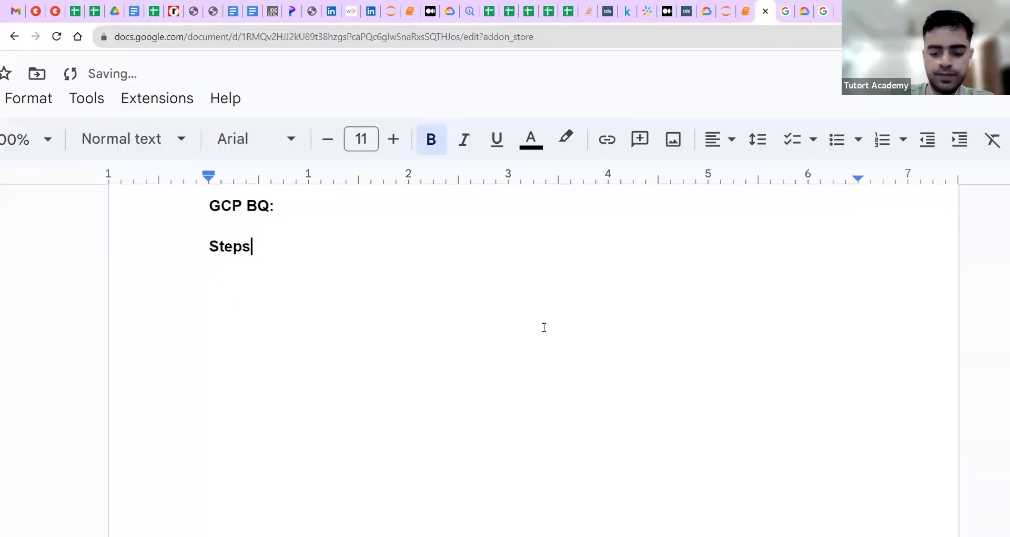
{"action": "type", "text": ":"}
{"action": "key", "text": "Return"}
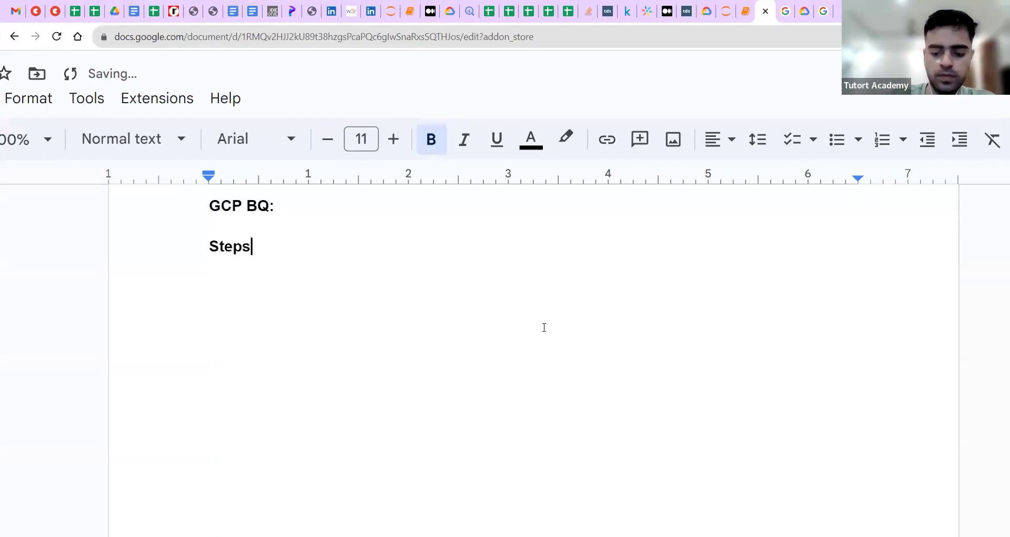
{"action": "type", "text": "1)"}
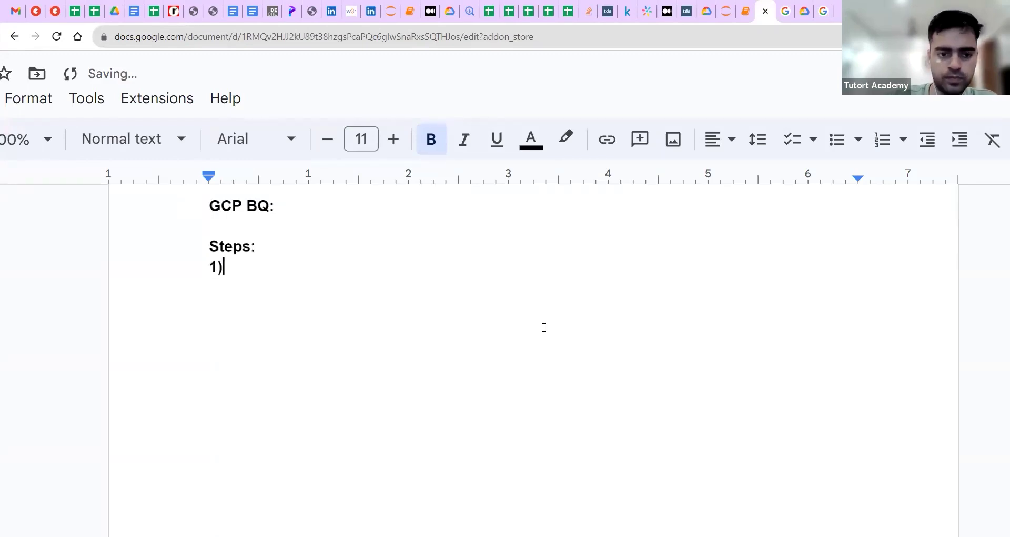
{"action": "key", "text": "ctrl+v"}
{"action": "double_click", "coordinate": [460, 263]}
{"action": "left_click", "coordinate": [461, 262]}
{"action": "key", "text": "ctrl+b"}
{"action": "left_click", "coordinate": [661, 287]}
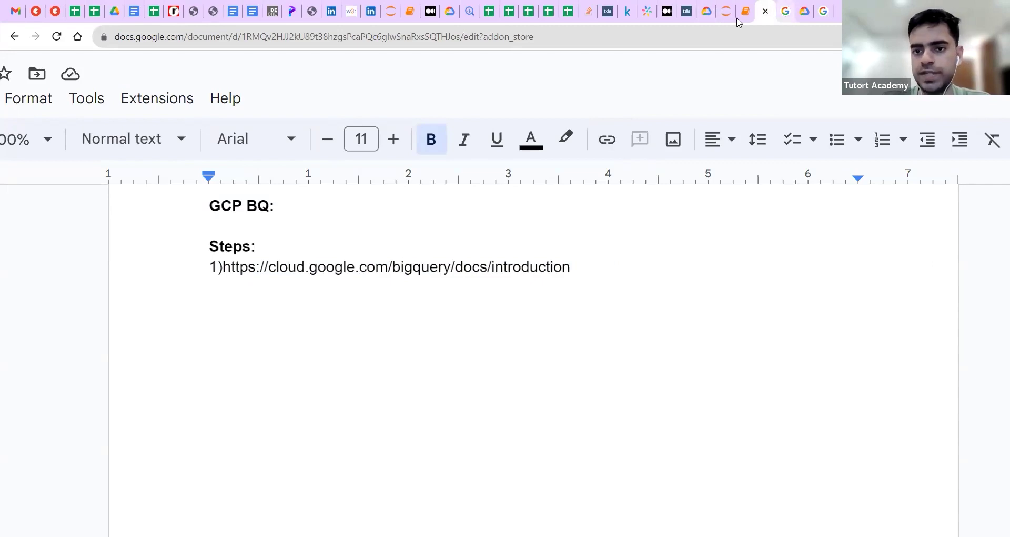
- Close the two Google search pages beside the BigQuery introduction page, leaving the introduction page displayed
{"action": "left_click", "coordinate": [705, 15]}
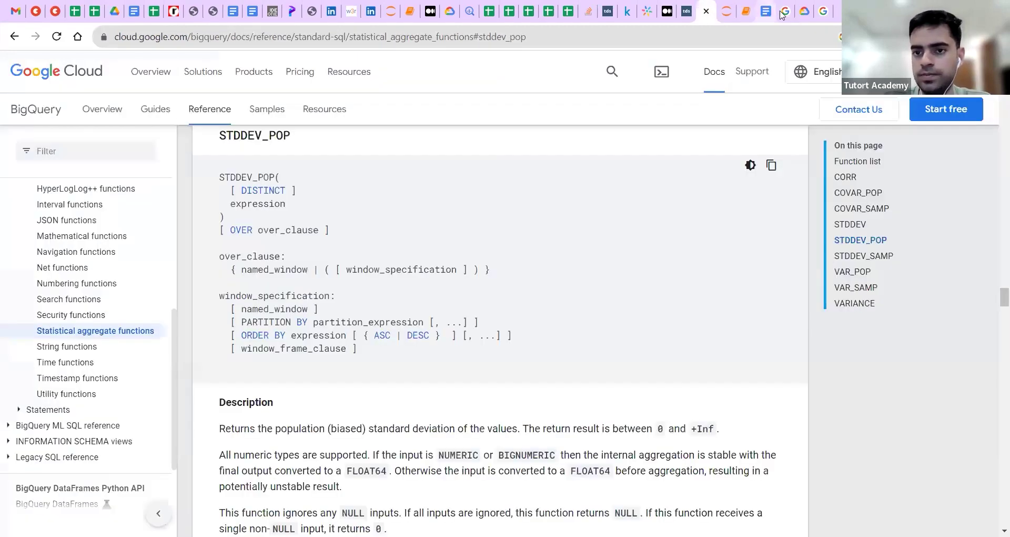
{"action": "left_click", "coordinate": [806, 15]}
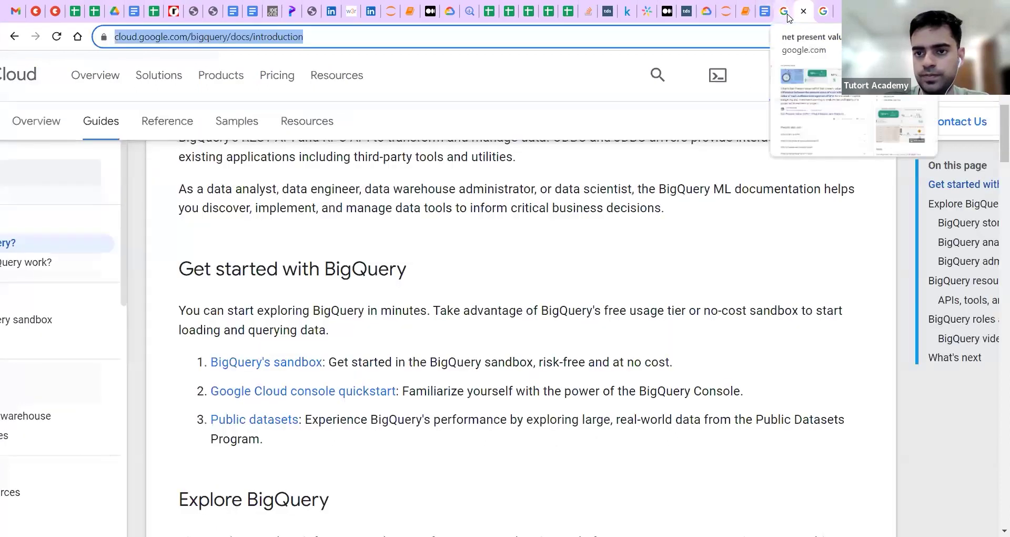
{"action": "left_click", "coordinate": [784, 15]}
{"action": "left_click", "coordinate": [784, 13]}
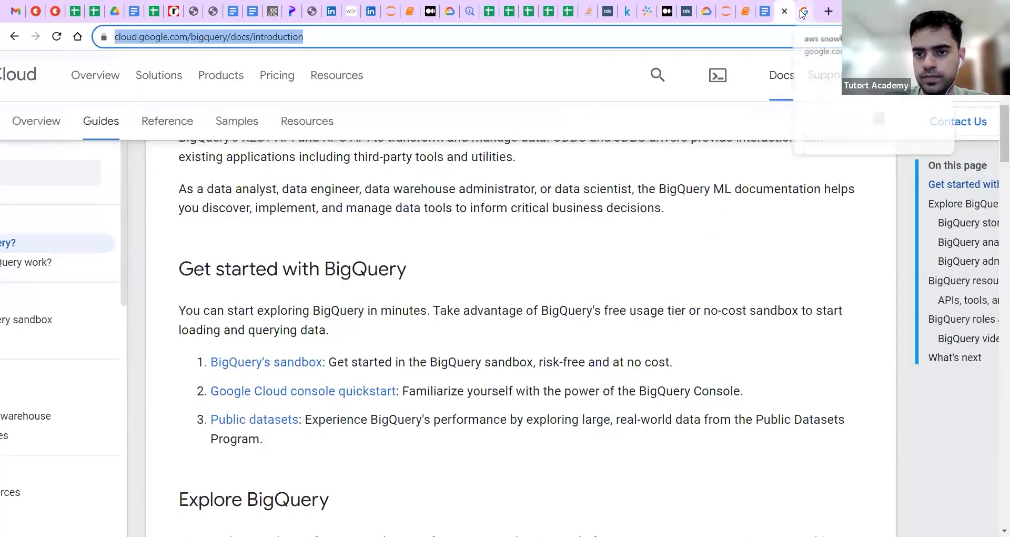
{"action": "left_click", "coordinate": [805, 12]}
{"action": "left_click", "coordinate": [805, 11]}
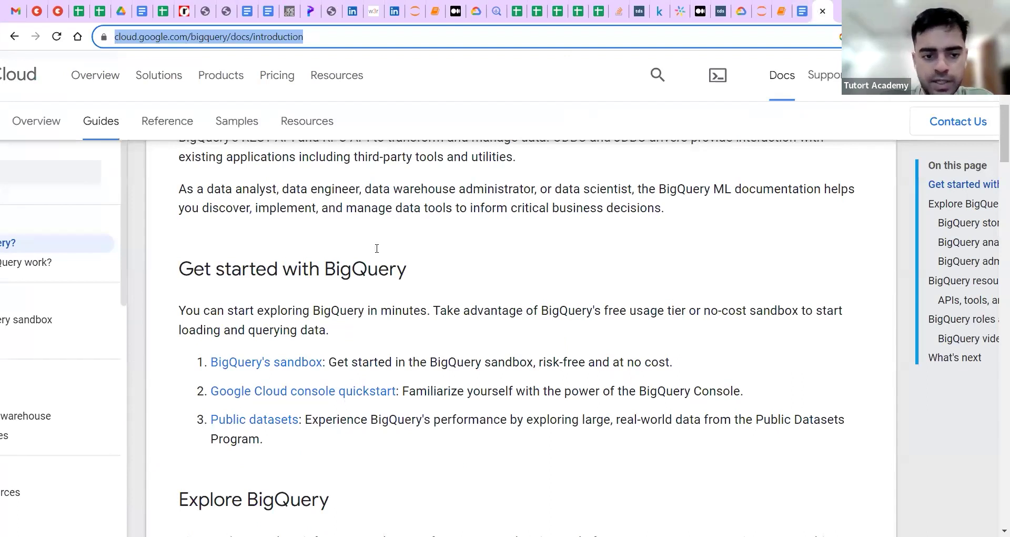
- Open the BigQuery's sandbox link from Get started with BigQuery separately, keeping the introduction page open, and view the sandbox guide
{"action": "left_click", "coordinate": [227, 343]}
{"action": "scroll", "coordinate": [232, 295], "scroll_direction": "down", "scroll_amount": 2}
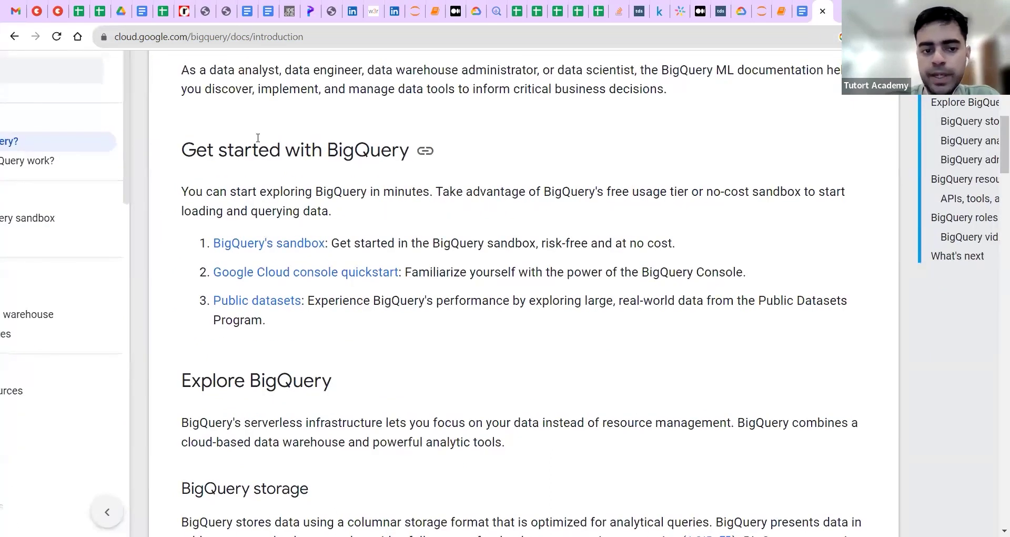
{"action": "scroll", "coordinate": [257, 158], "scroll_direction": "down", "scroll_amount": 1}
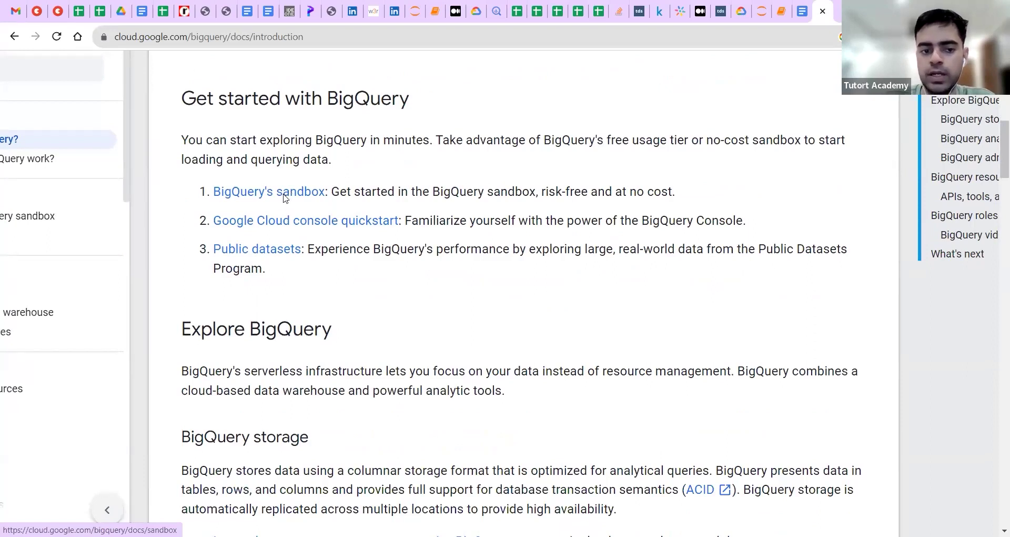
{"action": "left_click", "coordinate": [310, 194], "text": "ctrl"}
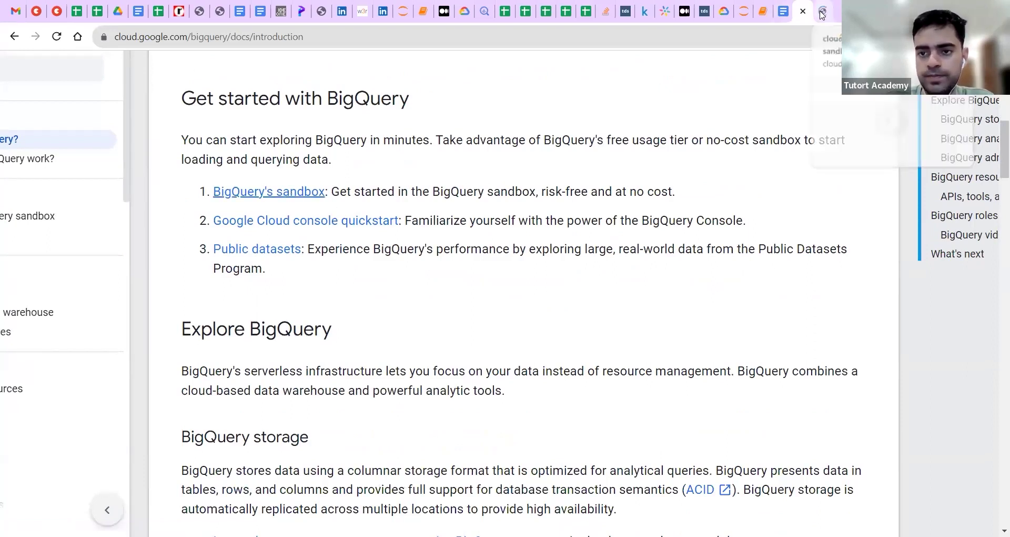
{"action": "key", "text": "ctrl+Tab"}
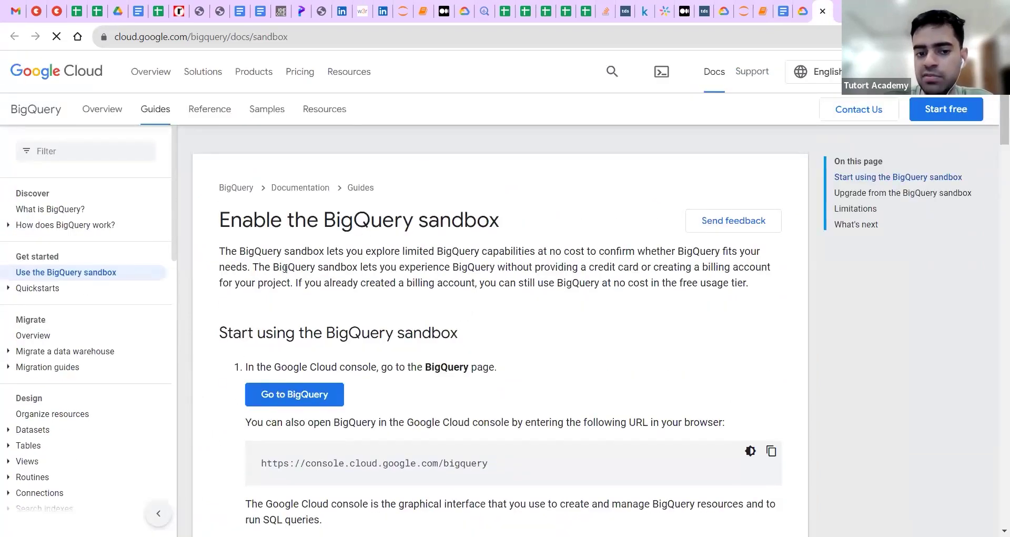
{"action": "scroll", "coordinate": [266, 316], "scroll_direction": "down", "scroll_amount": 1}
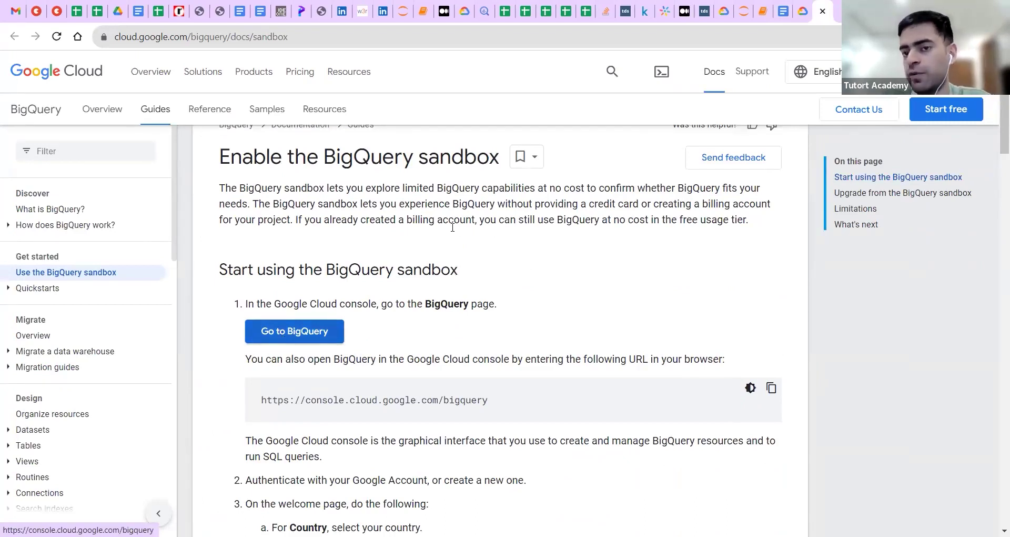
- Highlight the sandbox description "Get started in the BigQuery sandbox, risk-free and at no cost." on the introduction page
{"action": "left_click", "coordinate": [802, 11]}
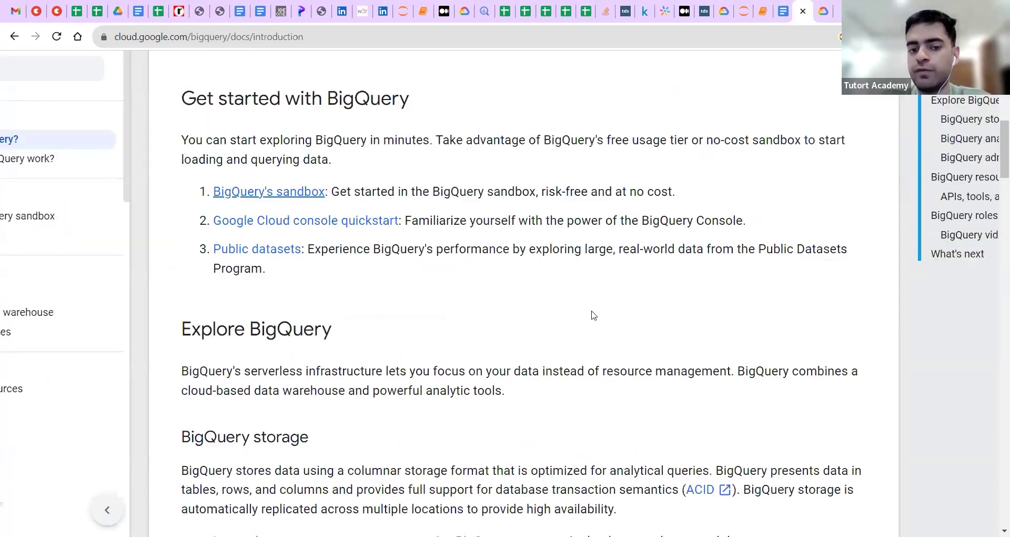
{"action": "key", "text": "ctrl+minus"}
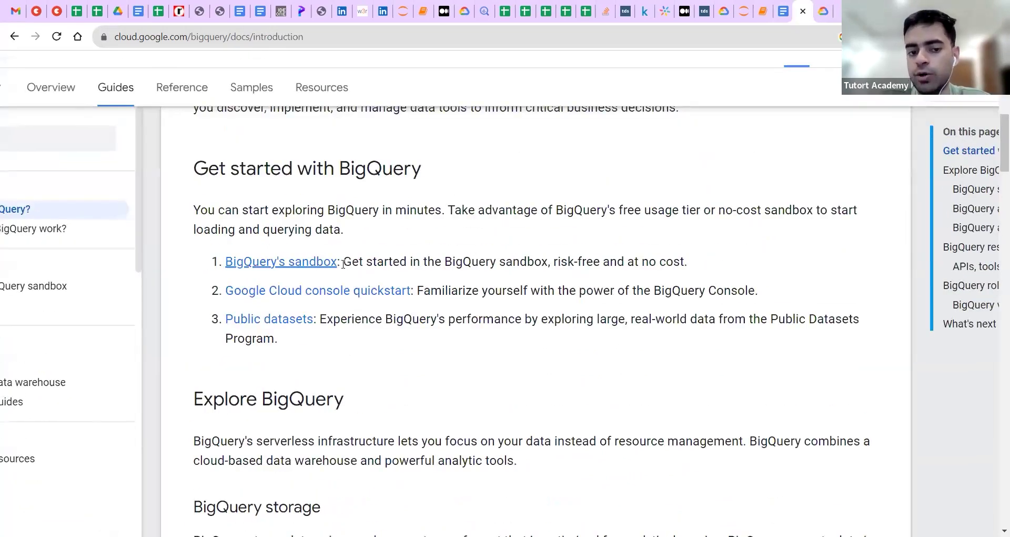
{"action": "left_click_drag", "start_coordinate": [345, 262], "coordinate": [745, 265]}
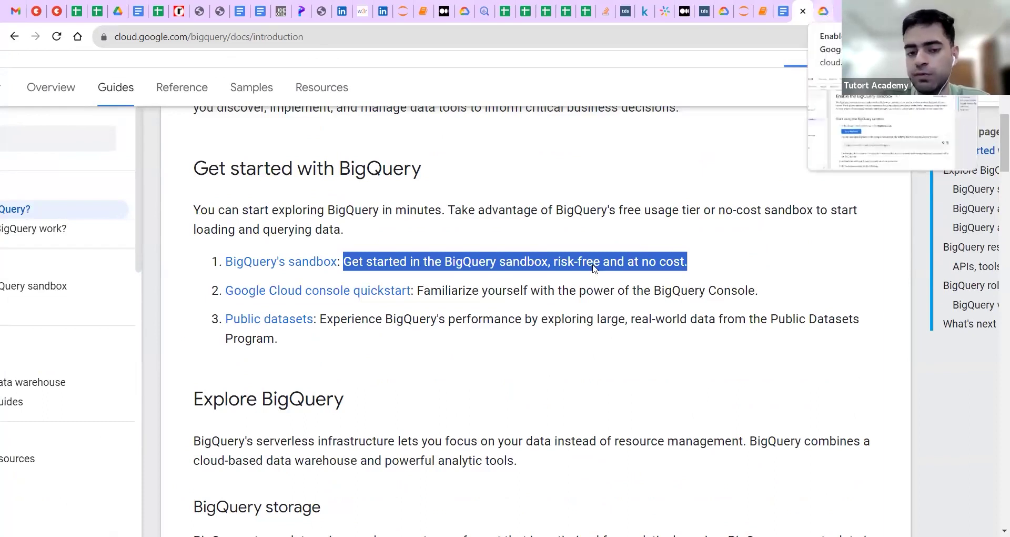
- Return to the sandbox guide, open its Go to BigQuery link separately and switch to the BigQuery console
{"action": "key", "text": "ctrl+Tab"}
{"action": "scroll", "coordinate": [589, 263], "scroll_direction": "down", "scroll_amount": 3}
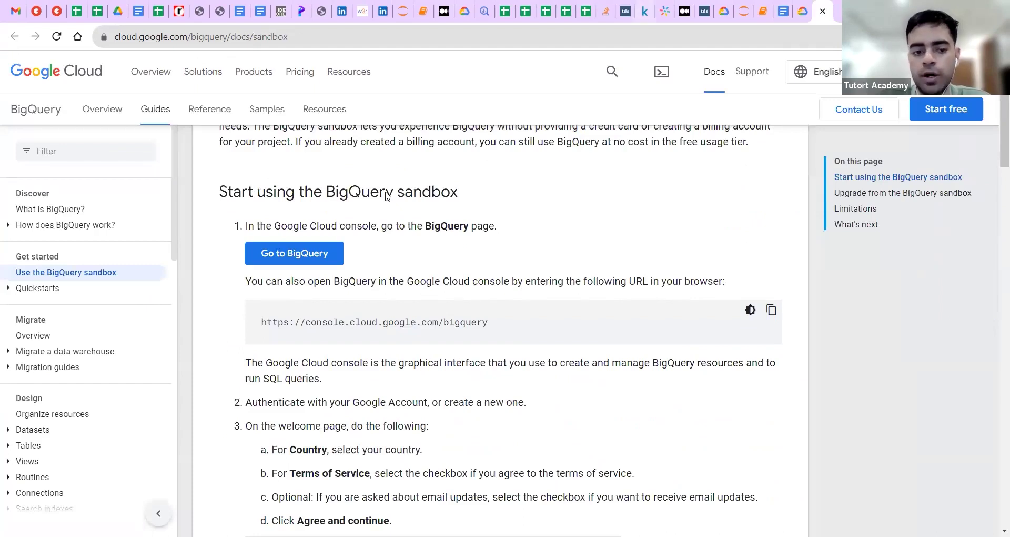
{"action": "right_click", "coordinate": [308, 252]}
{"action": "left_click", "coordinate": [340, 258]}
{"action": "scroll", "coordinate": [650, 217], "scroll_direction": "down", "scroll_amount": 2}
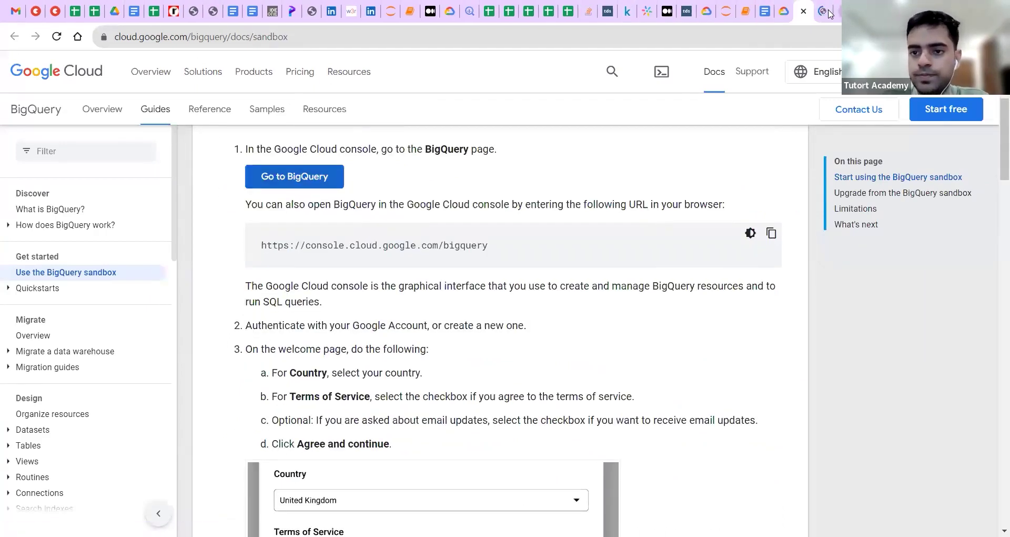
{"action": "left_click", "coordinate": [824, 11]}
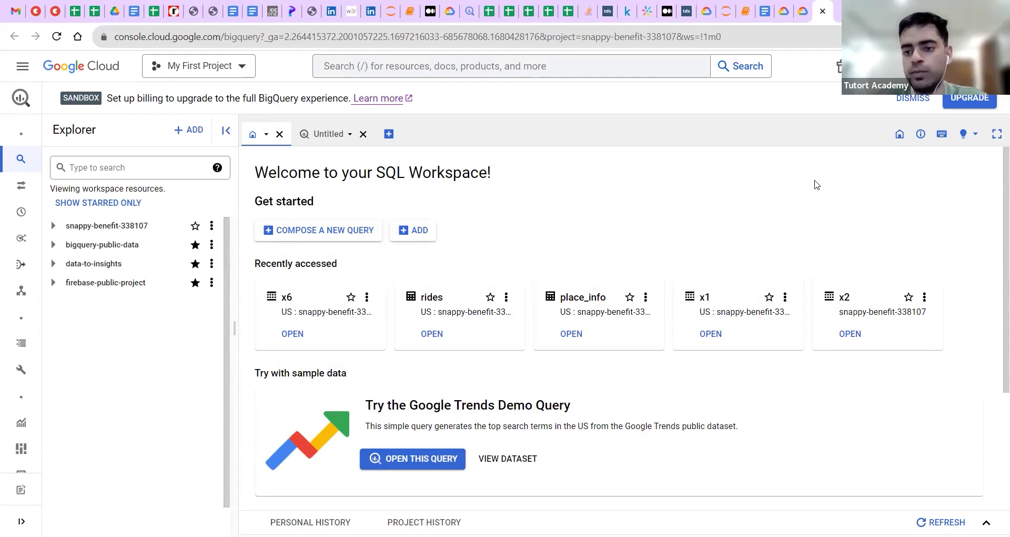
- Look over the SQL Workspace welcome page, including the recently accessed resources and the Explorer projects
{"action": "scroll", "coordinate": [278, 278], "scroll_direction": "down", "scroll_amount": 2}
{"action": "scroll", "coordinate": [279, 279], "scroll_direction": "up", "scroll_amount": 2}
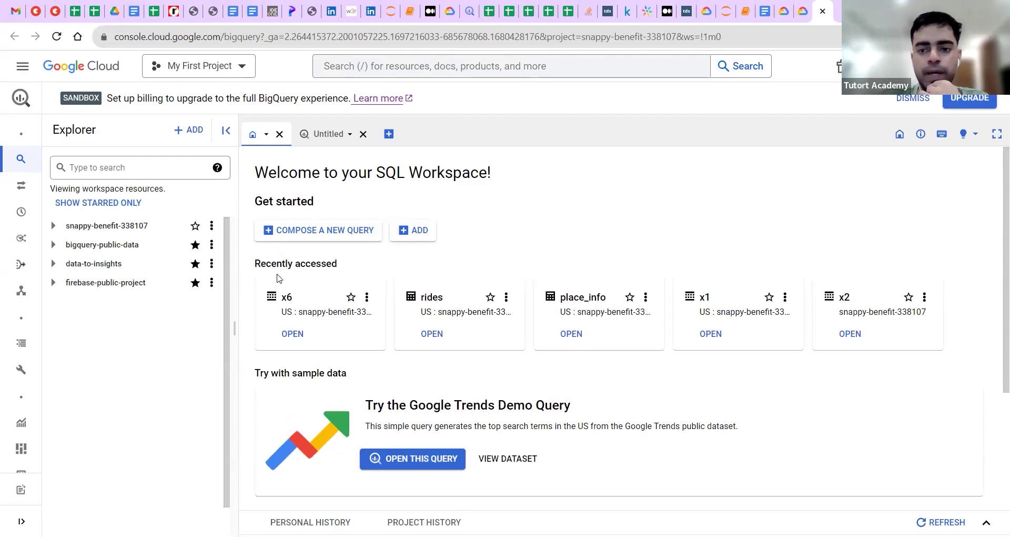
{"action": "scroll", "coordinate": [278, 278], "scroll_direction": "up", "scroll_amount": 3}
{"action": "scroll", "coordinate": [278, 278], "scroll_direction": "down", "scroll_amount": 3}
{"action": "scroll", "coordinate": [278, 277], "scroll_direction": "up", "scroll_amount": 3}
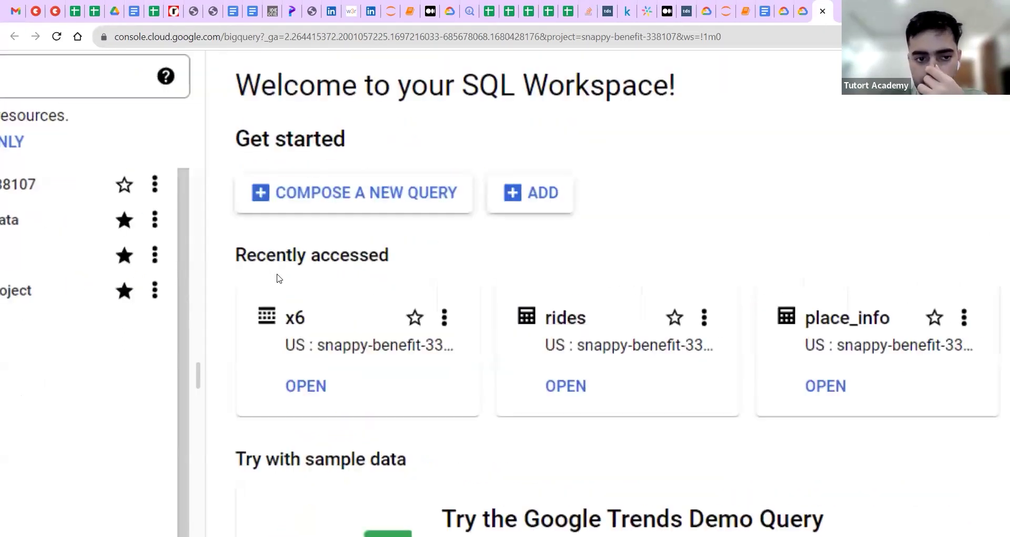
{"action": "scroll", "coordinate": [105, 236], "scroll_direction": "down", "scroll_amount": 1}
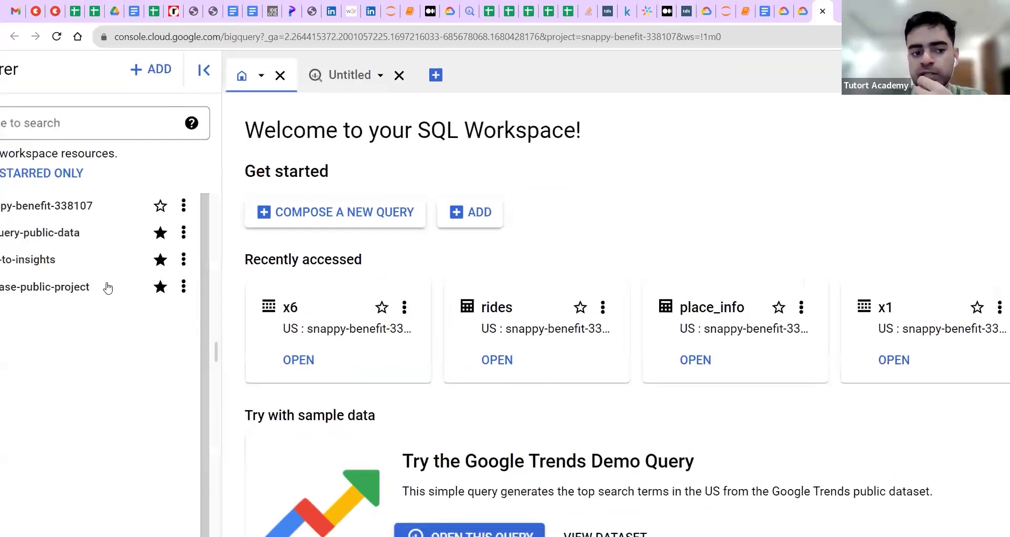
{"action": "scroll", "coordinate": [394, 282], "scroll_direction": "down", "scroll_amount": 3}
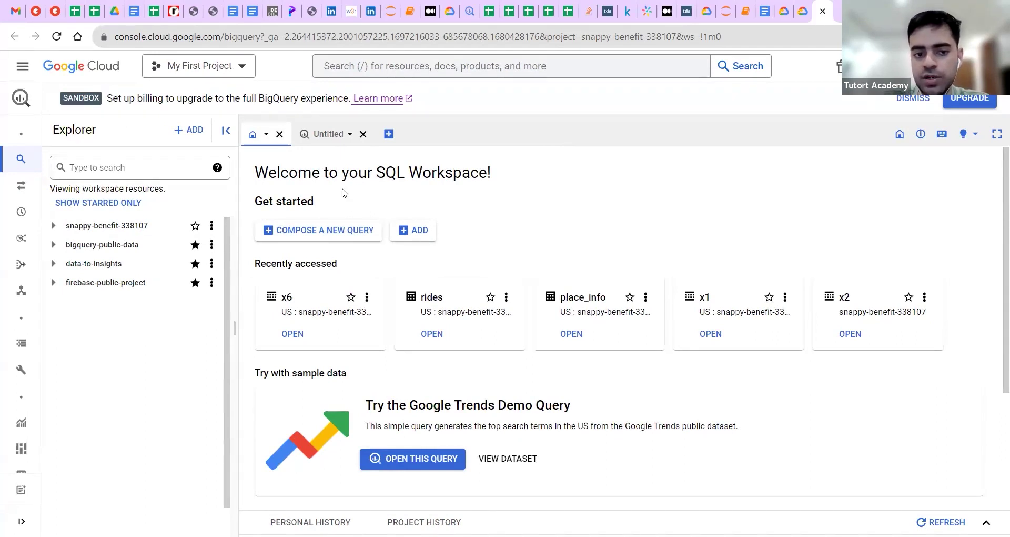
- Open the Untitled query, try entering "sel" in its editor and clear the text again
{"action": "left_click", "coordinate": [328, 134]}
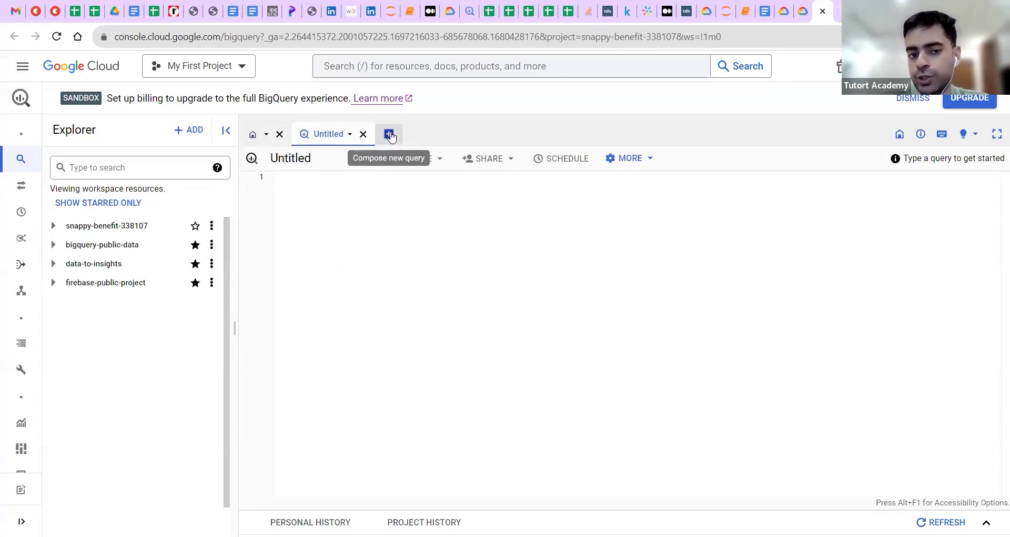
{"action": "left_click", "coordinate": [386, 202]}
{"action": "type", "text": "sel"}
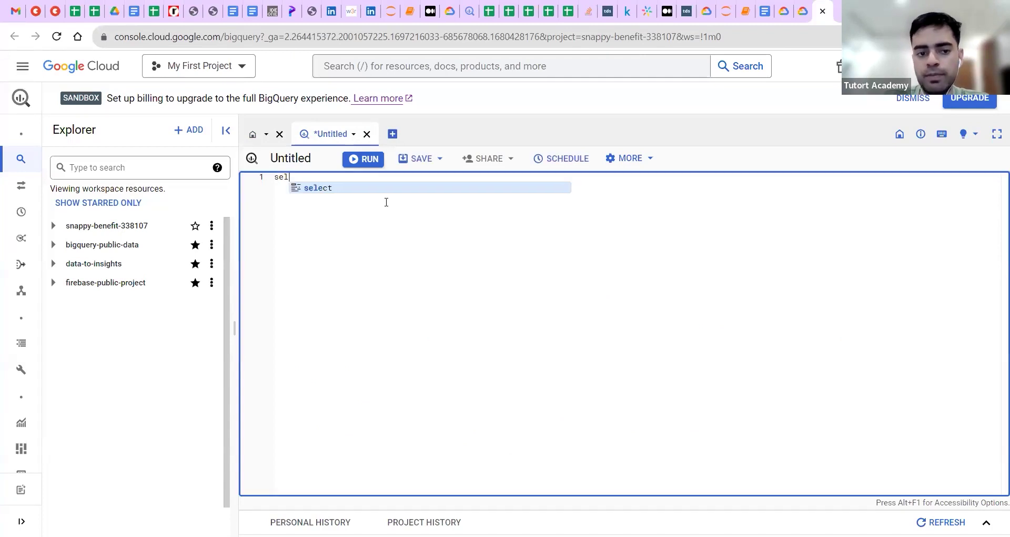
{"action": "key", "text": "BackSpace"}
{"action": "key", "text": "BackSpace"}
{"action": "key", "text": "BackSpace"}
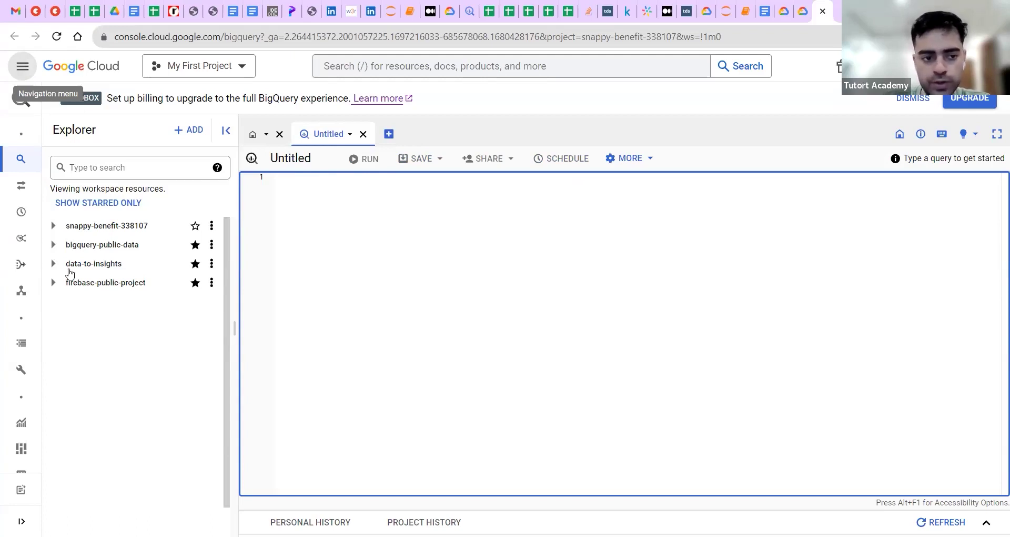
- Review the pinned Google Cloud products and the BigQuery entries for analysis, migration and administration in the main navigation
{"action": "key", "text": "Return"}
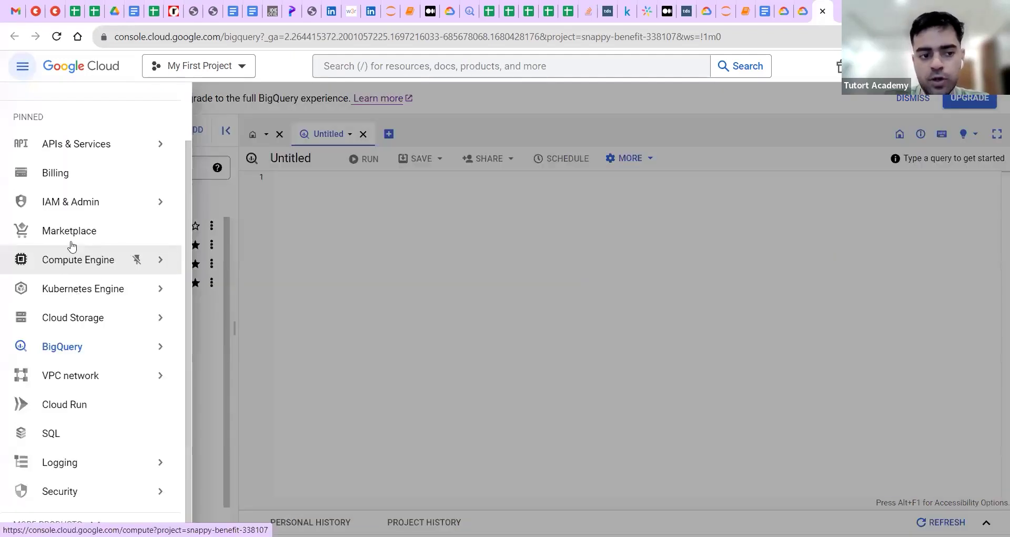
{"action": "mouse_move", "coordinate": [74, 352]}
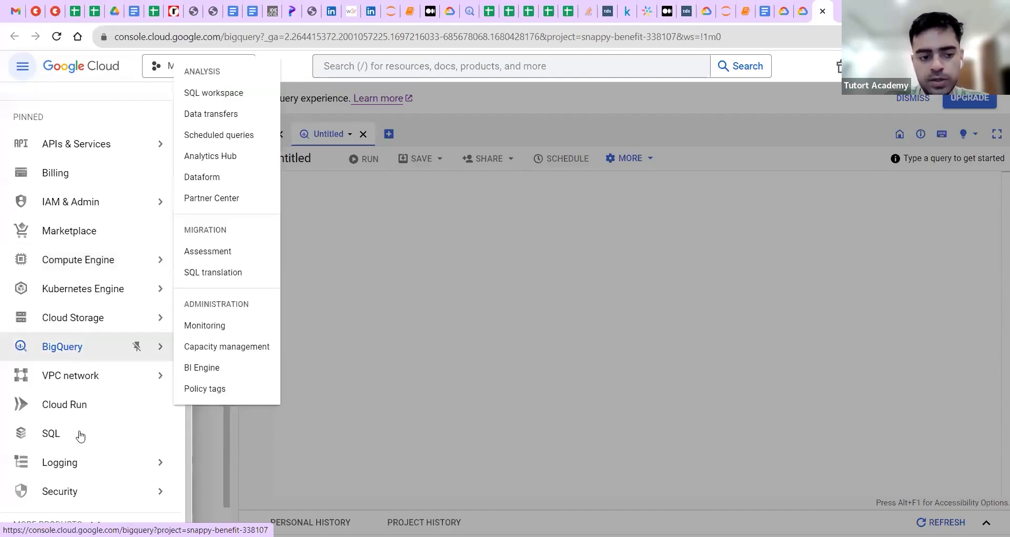
{"action": "scroll", "coordinate": [81, 490], "scroll_direction": "up", "scroll_amount": 1}
{"action": "scroll", "coordinate": [81, 489], "scroll_direction": "down", "scroll_amount": 1}
{"action": "scroll", "coordinate": [95, 426], "scroll_direction": "up", "scroll_amount": 1}
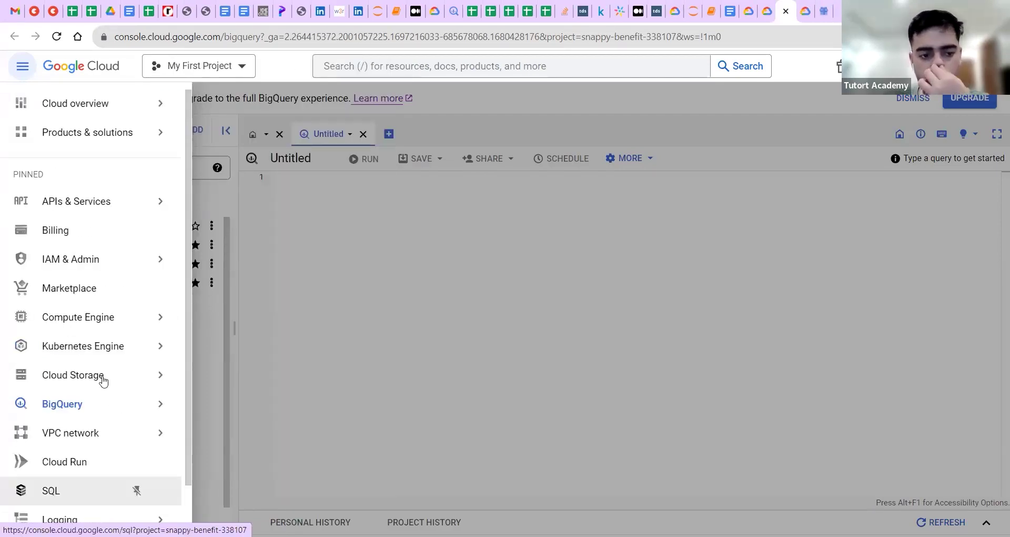
{"action": "scroll", "coordinate": [100, 340], "scroll_direction": "down", "scroll_amount": 1}
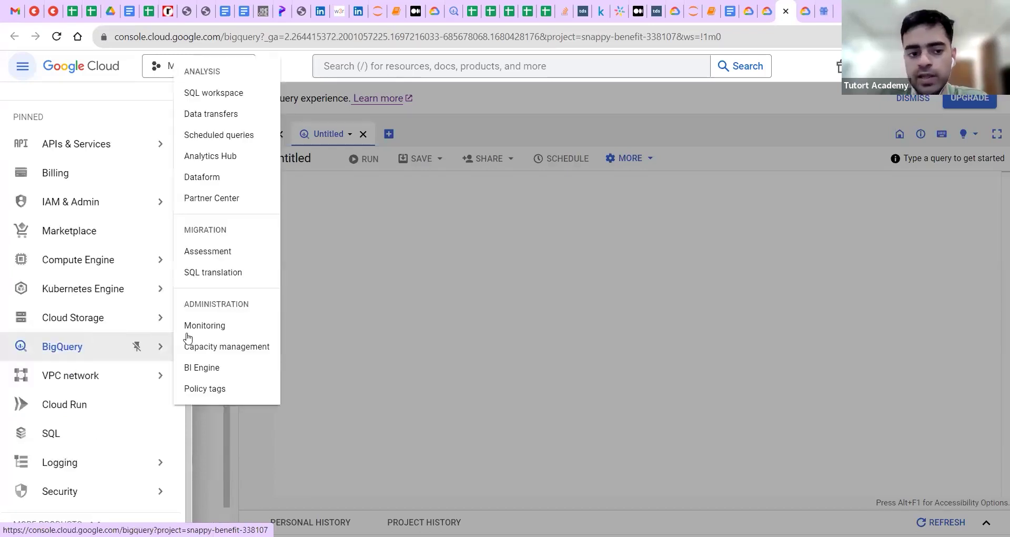
{"action": "left_click", "coordinate": [490, 272]}
- Start a new project from the project selector and highlight the proposed project name in the form
{"action": "mouse_move", "coordinate": [11, 379]}
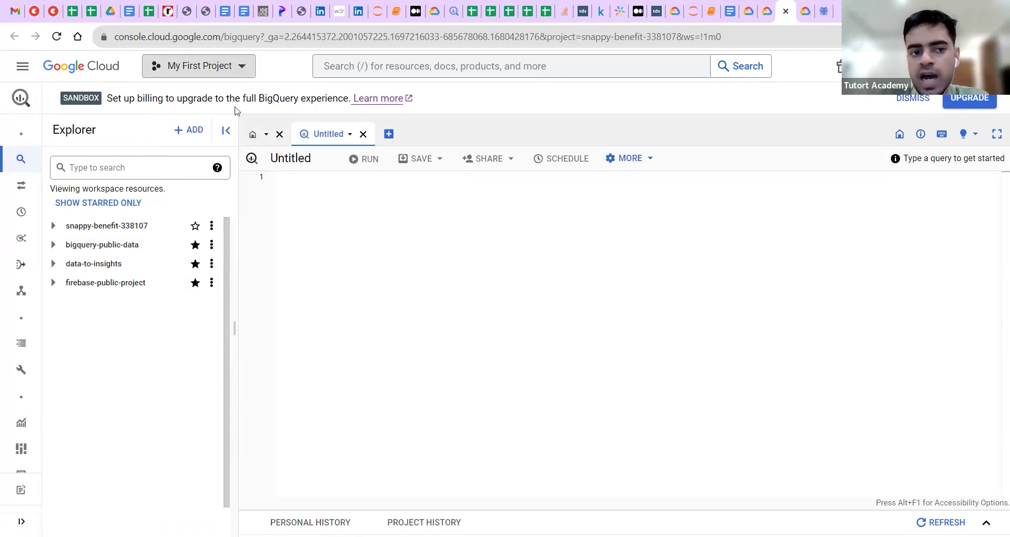
{"action": "left_click", "coordinate": [200, 66]}
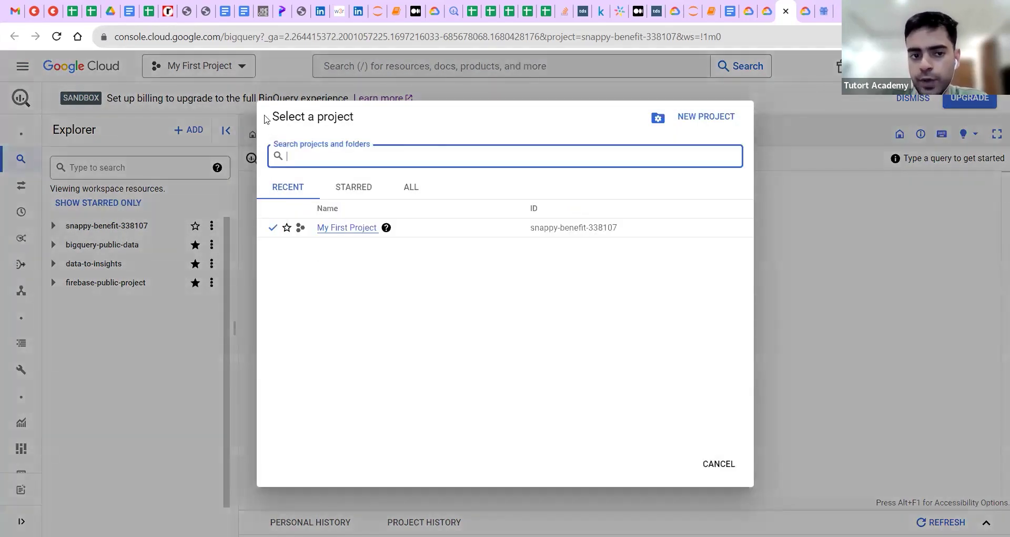
{"action": "left_click", "coordinate": [703, 118]}
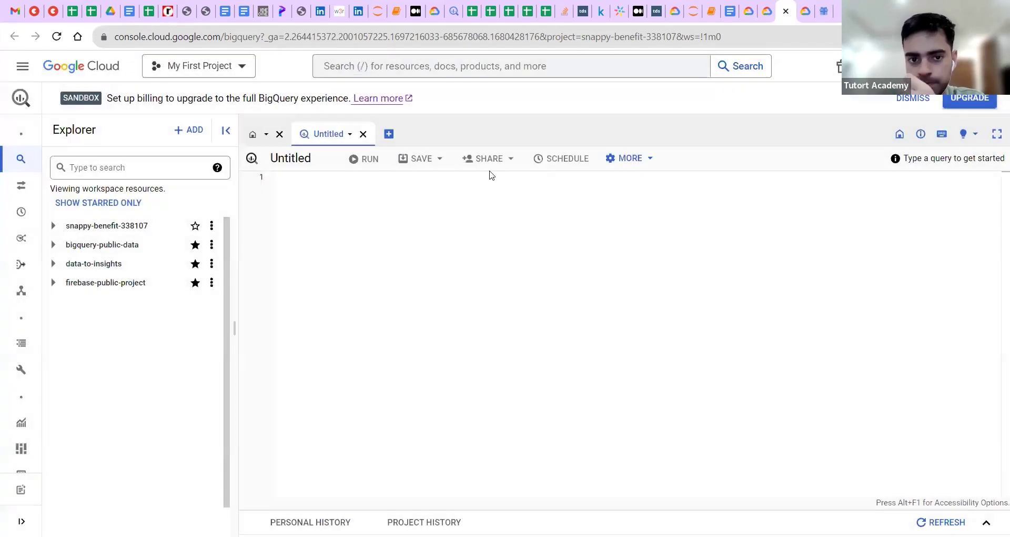
{"action": "left_click", "coordinate": [87, 232]}
{"action": "triple_click", "coordinate": [100, 222]}
{"action": "triple_click", "coordinate": [99, 221]}
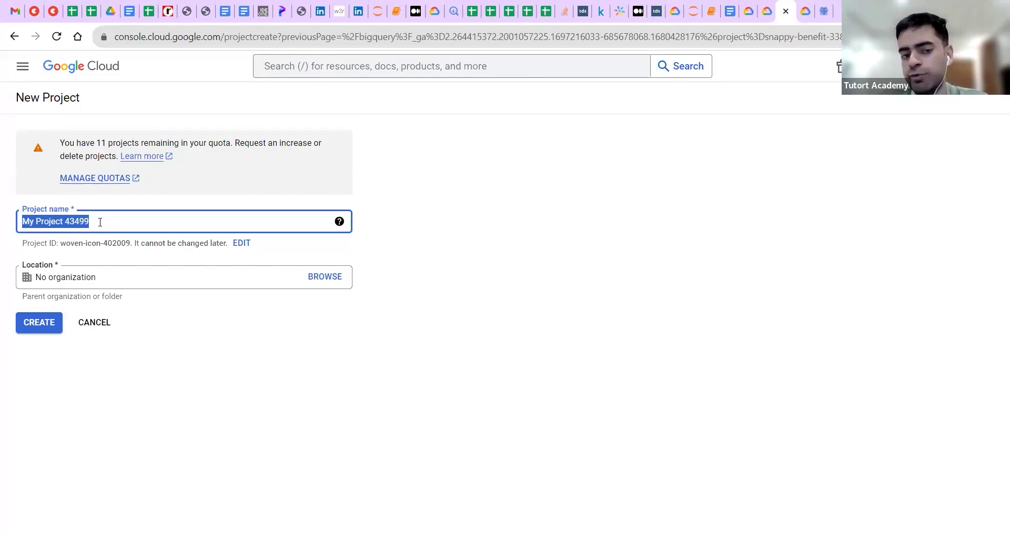
{"action": "triple_click", "coordinate": [100, 221]}
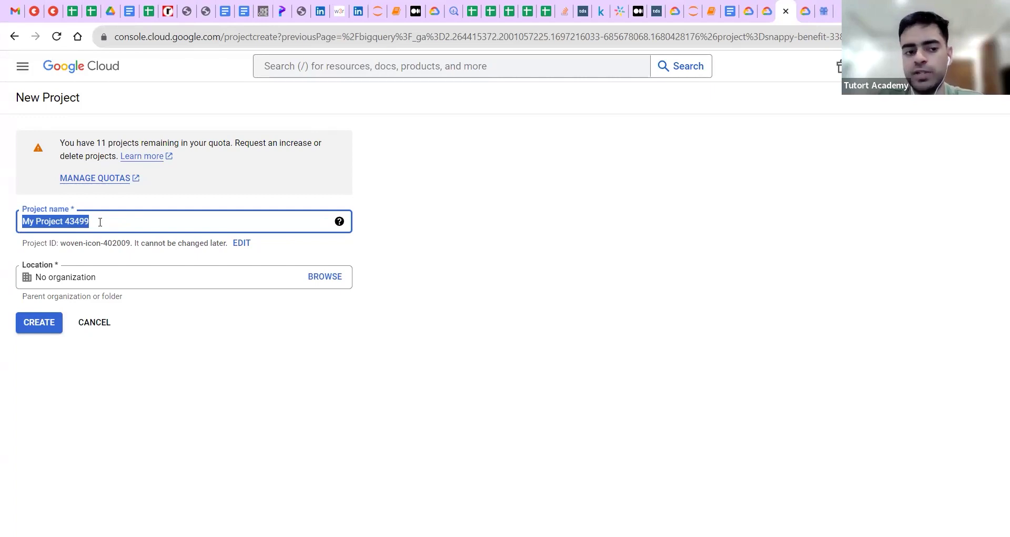
{"action": "left_click", "coordinate": [100, 221]}
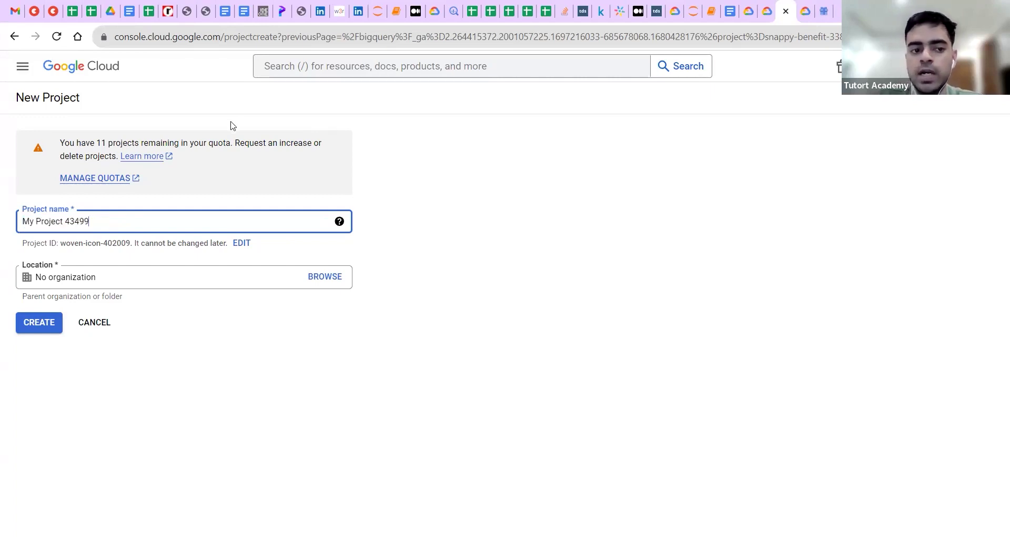
- Highlight the project quota notice, check the Location field and leave the New Project form without creating anything
{"action": "triple_click", "coordinate": [88, 144]}
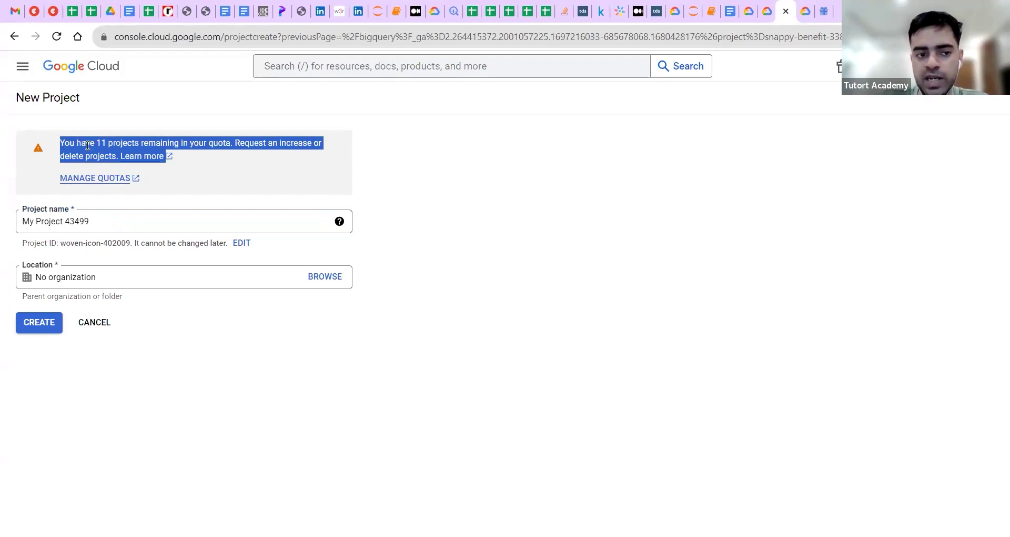
{"action": "left_click", "coordinate": [138, 277]}
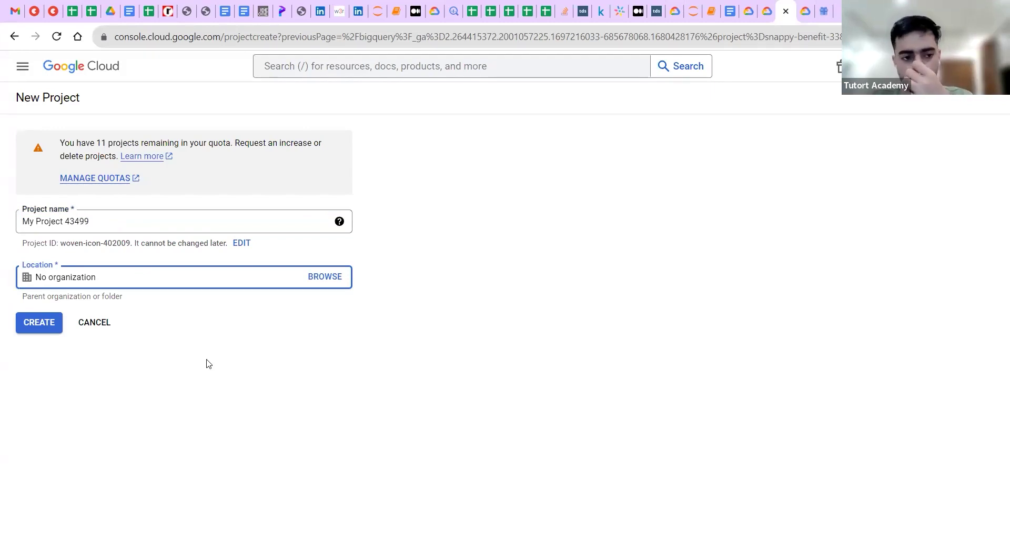
{"action": "left_click", "coordinate": [98, 332]}
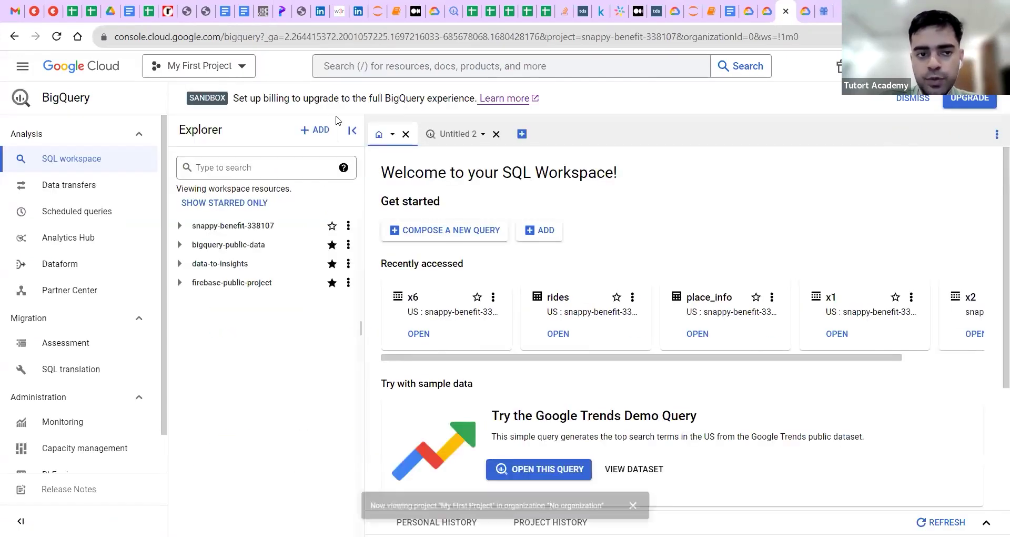
- View the recent projects in the project selector twice, cancelling each time without switching project
{"action": "left_click", "coordinate": [199, 66]}
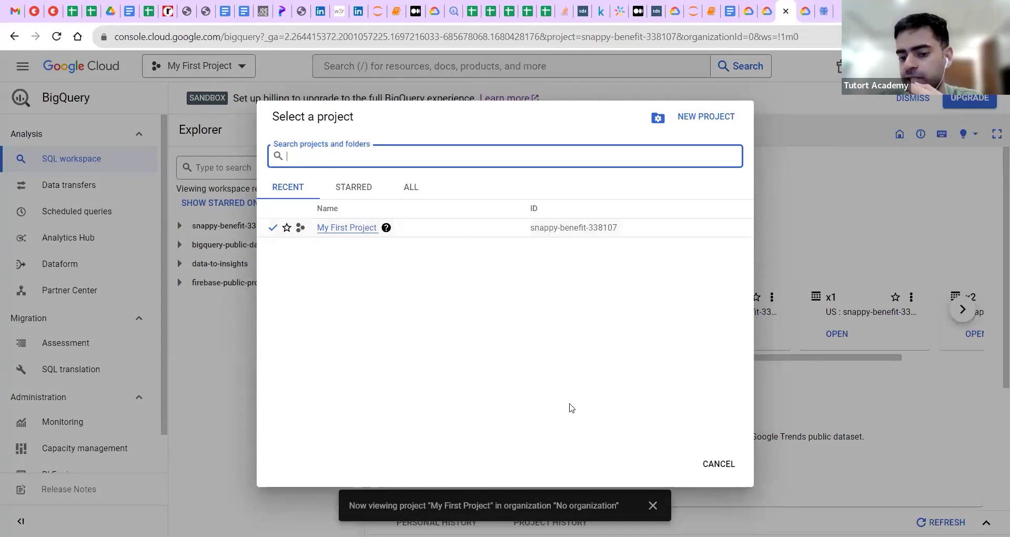
{"action": "left_click", "coordinate": [719, 463]}
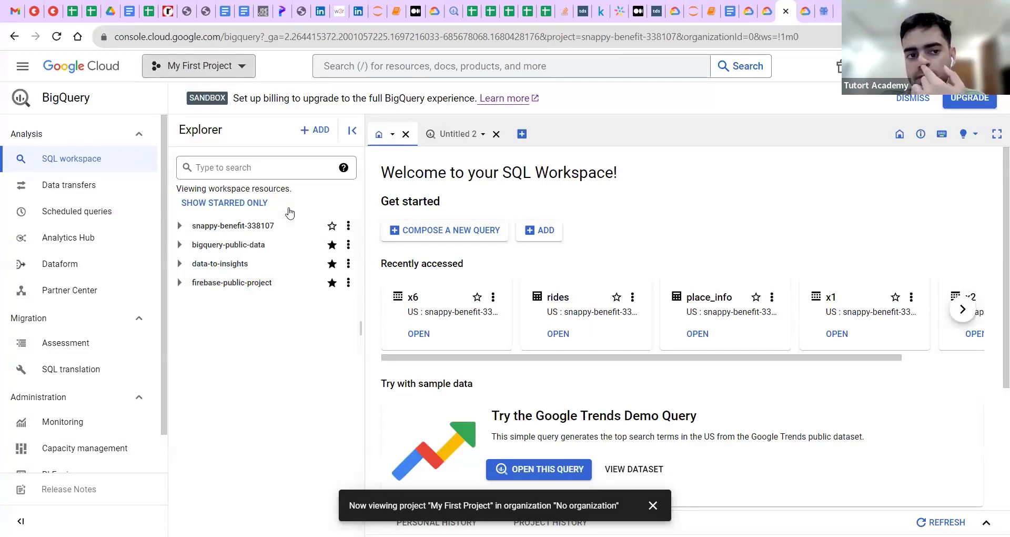
{"action": "key", "text": "ctrl+o"}
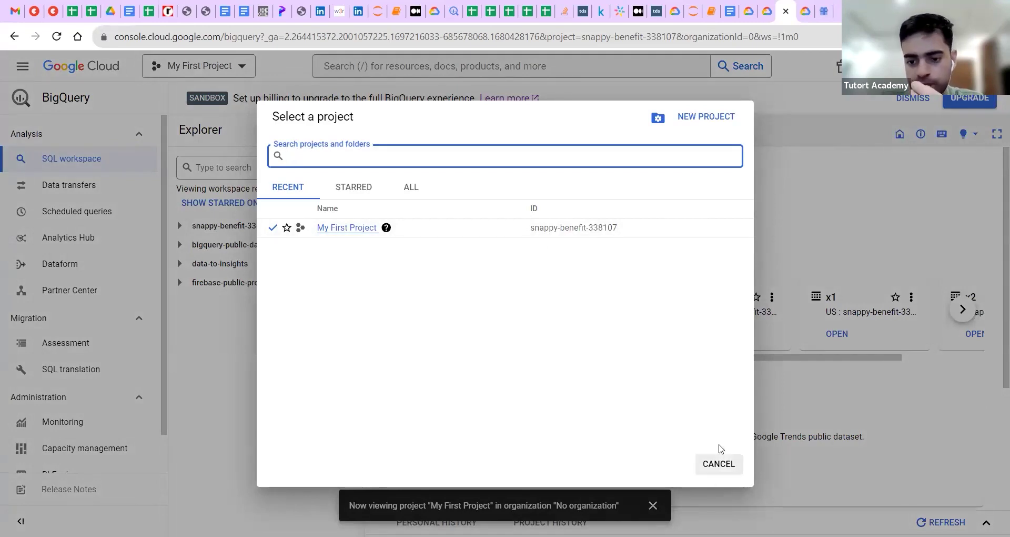
{"action": "left_click", "coordinate": [717, 463]}
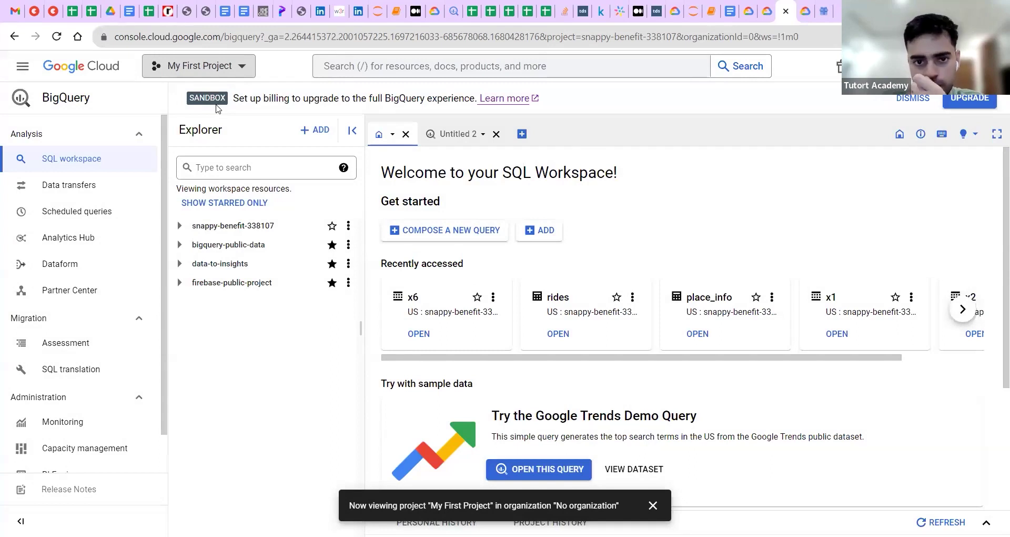
- Collapse the Analysis section and the Explorer pane, and look over the SQL Workspace welcome page
{"action": "left_click", "coordinate": [141, 137]}
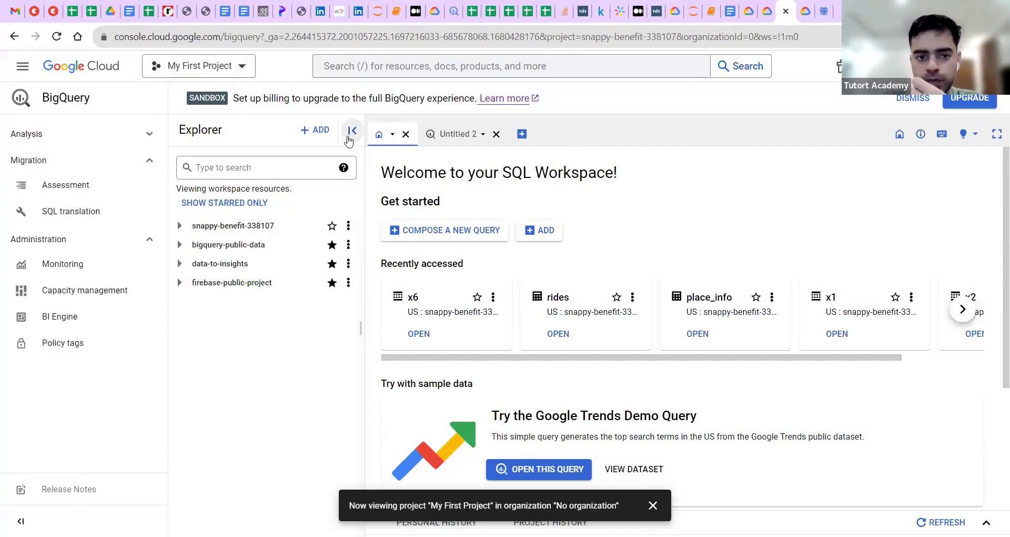
{"action": "left_click", "coordinate": [349, 135]}
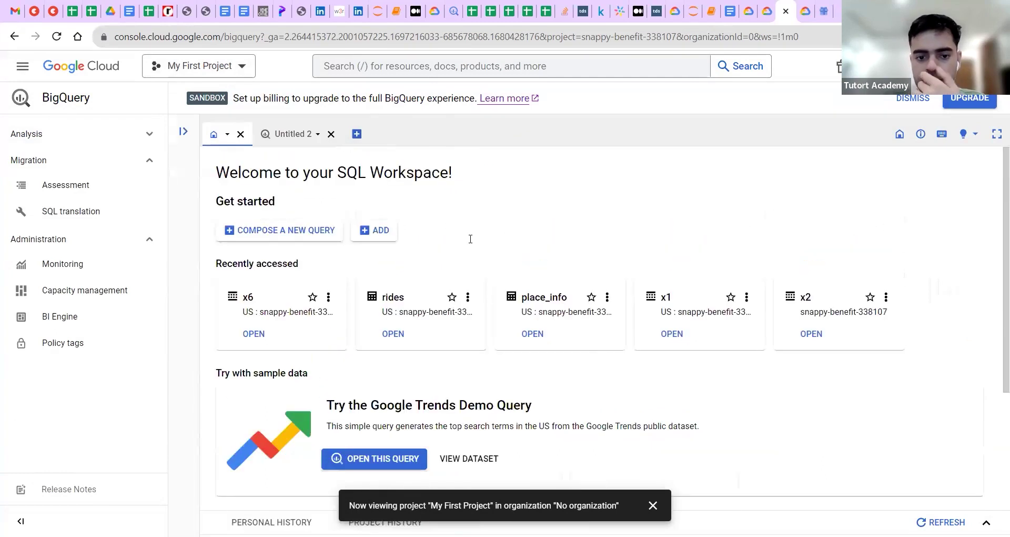
{"action": "scroll", "coordinate": [471, 239], "scroll_direction": "down", "scroll_amount": 4}
{"action": "scroll", "coordinate": [471, 239], "scroll_direction": "up", "scroll_amount": 4}
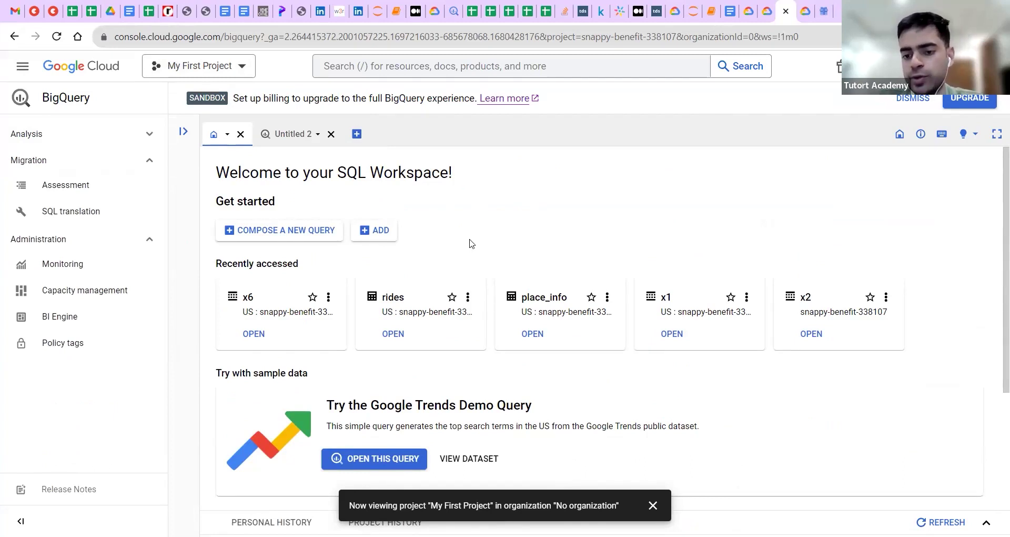
- Open a new blank query and enter the comment "#GCP BQ" in its editor, enlarging the page for readability
{"action": "left_click", "coordinate": [357, 134]}
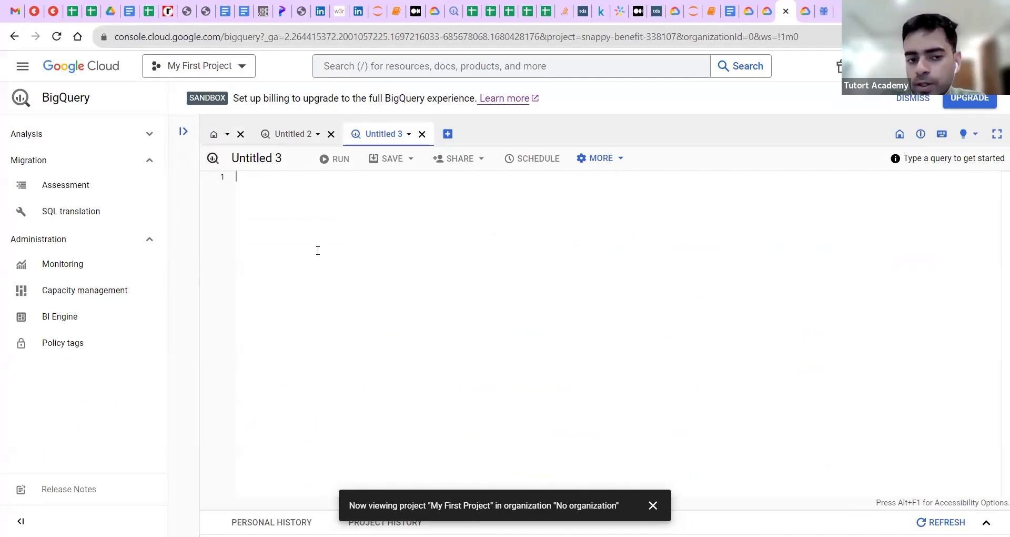
{"action": "type", "text": "GCP "}
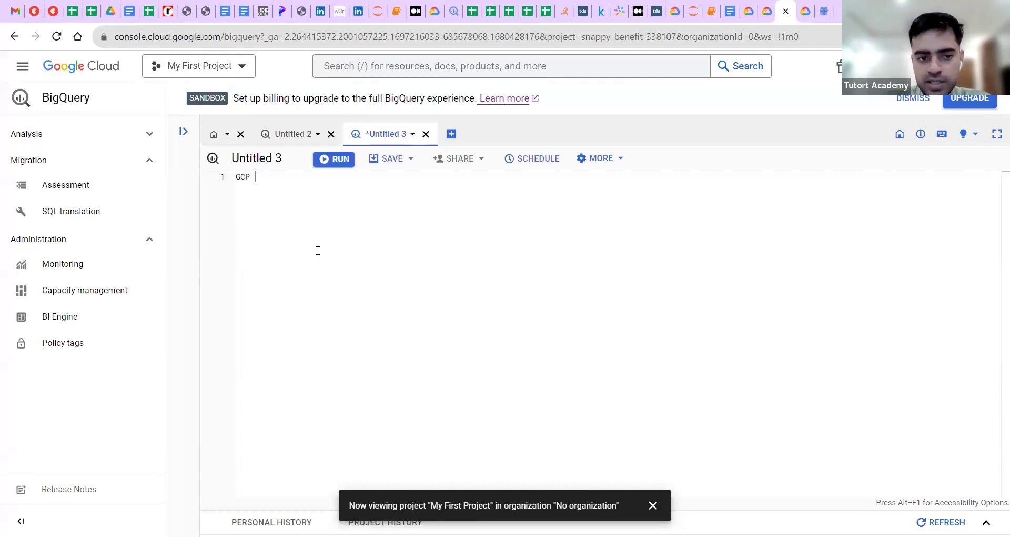
{"action": "type", "text": "BQ"}
{"action": "key", "text": "ctrl+plus"}
{"action": "key", "text": "ctrl+plus"}
{"action": "key", "text": "ctrl+plus"}
{"action": "key", "text": "ctrl+plus"}
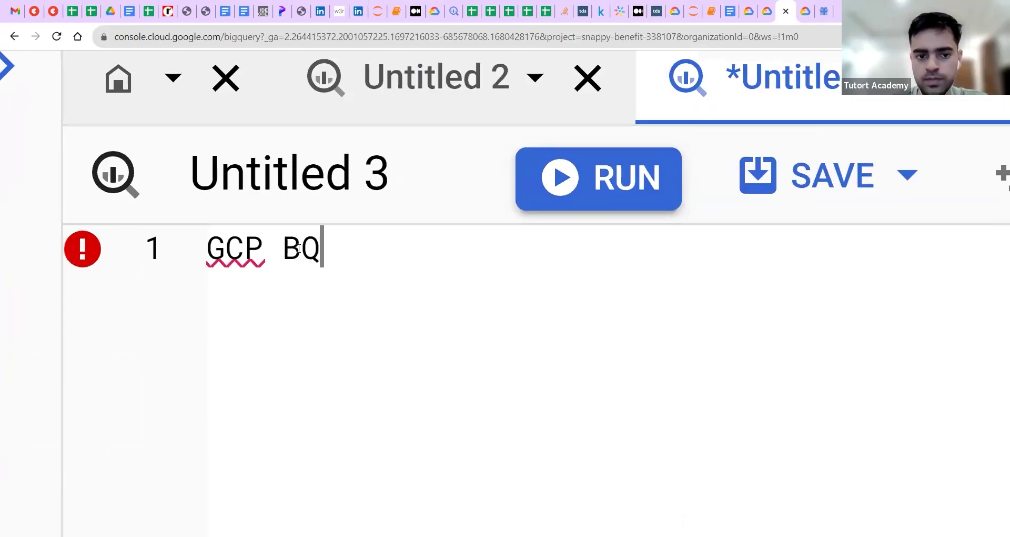
{"action": "left_click", "coordinate": [214, 250]}
{"action": "type", "text": "#"}
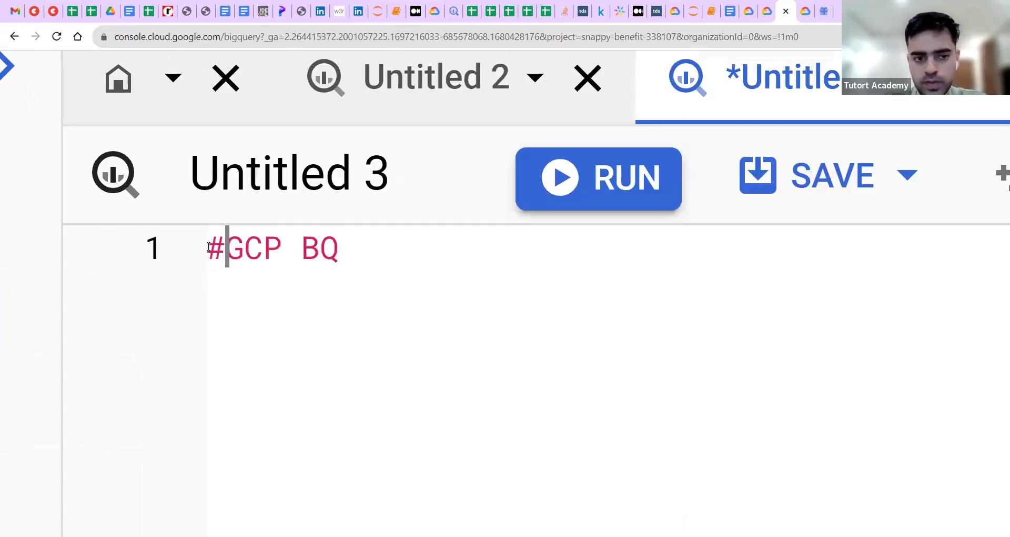
- Extend the comment to read "#GCP BQ --> already has some public datasets to play around"
{"action": "double_click", "coordinate": [331, 252]}
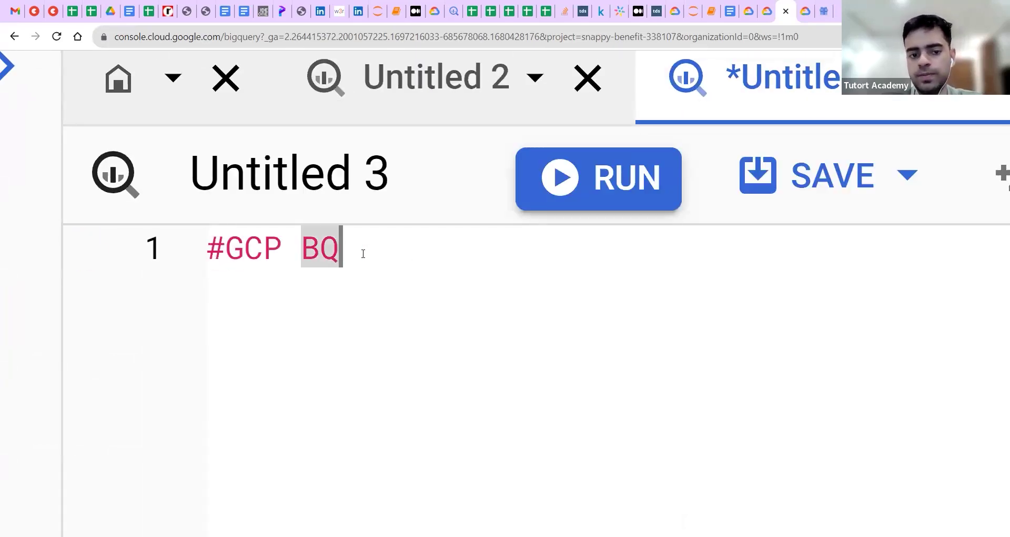
{"action": "left_click", "coordinate": [363, 254]}
{"action": "type", "text": "--> already "}
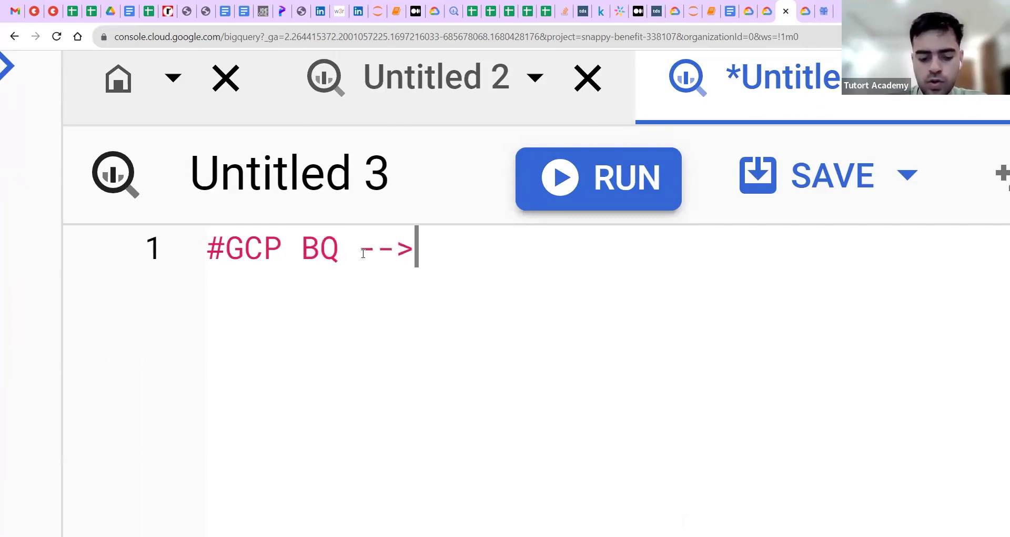
{"action": "type", "text": "has "}
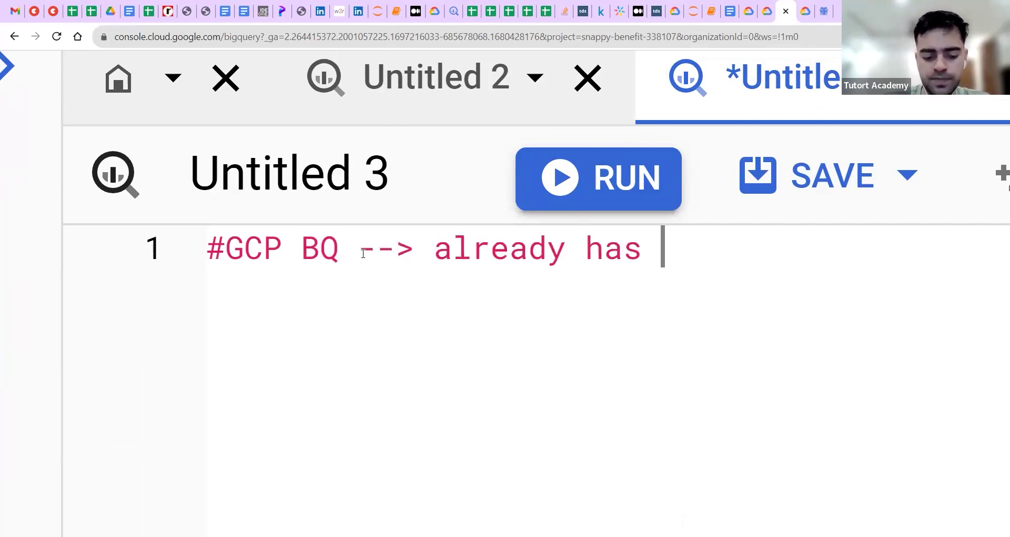
{"action": "type", "text": "some publi"}
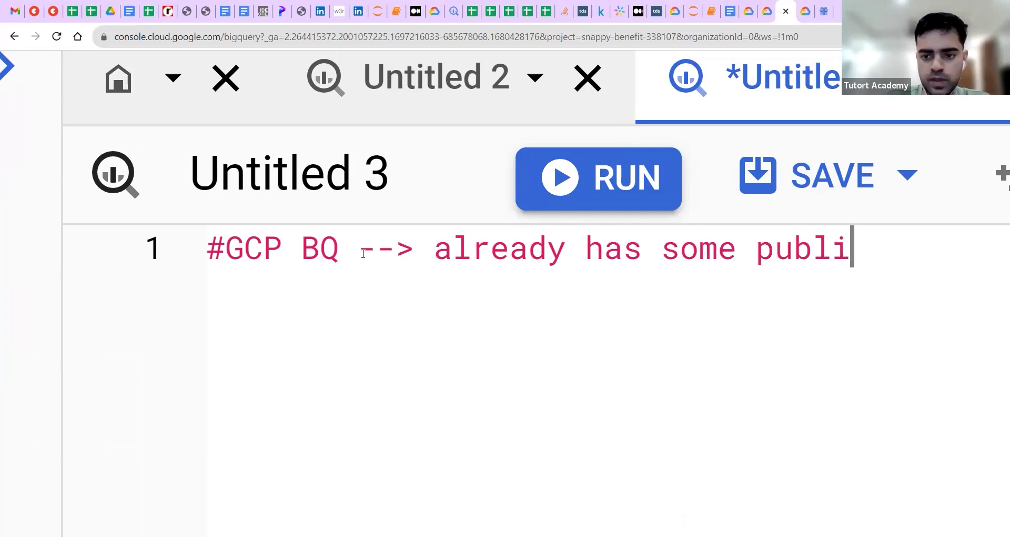
{"action": "type", "text": "c datas"}
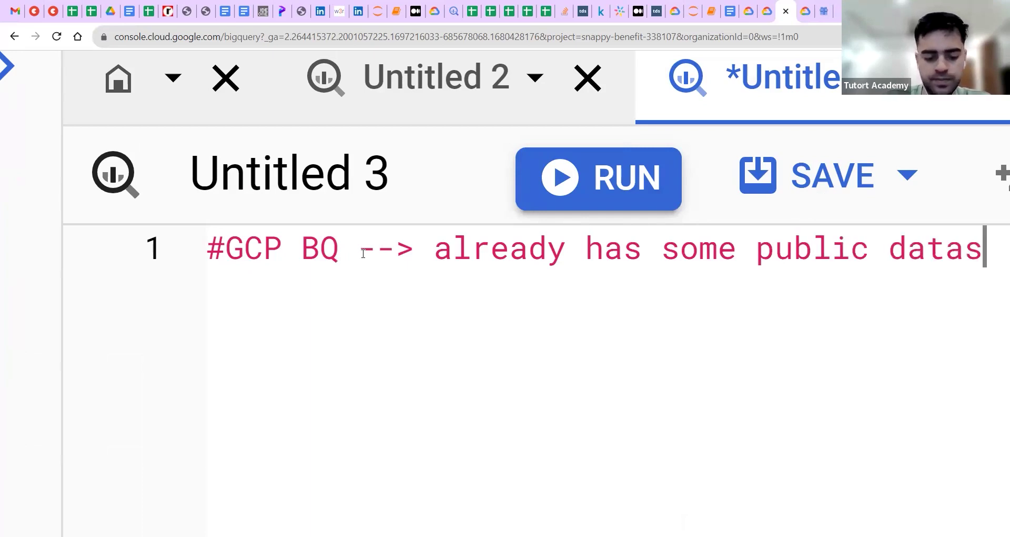
{"action": "type", "text": "ets to play aroun"}
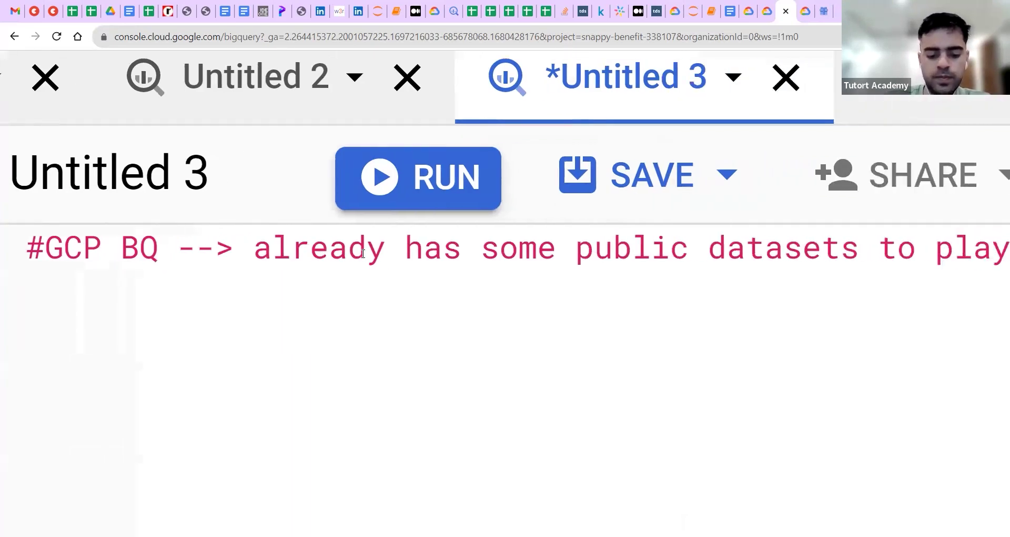
{"action": "key", "text": "ctrl+minus"}
{"action": "key", "text": "ctrl+minus"}
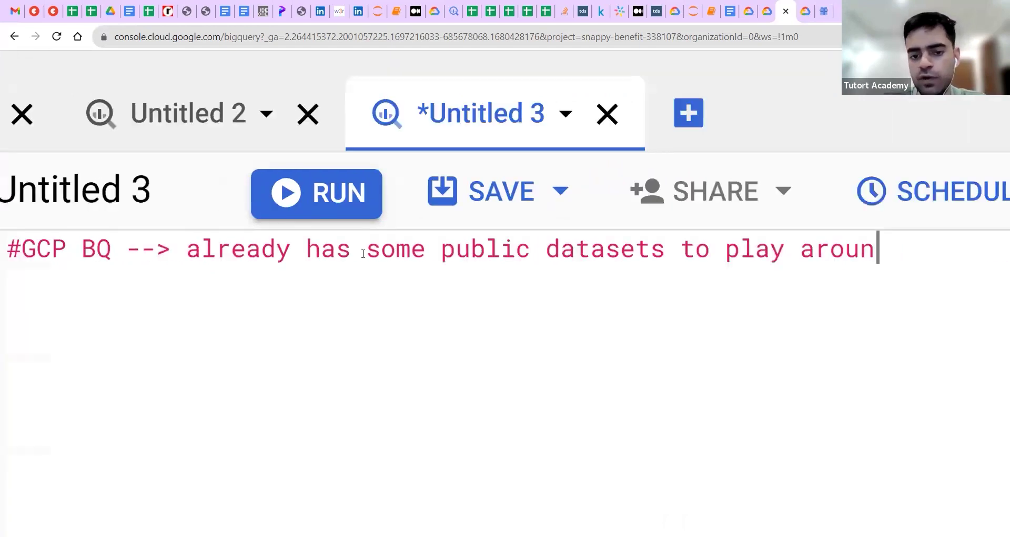
{"action": "type", "text": "d"}
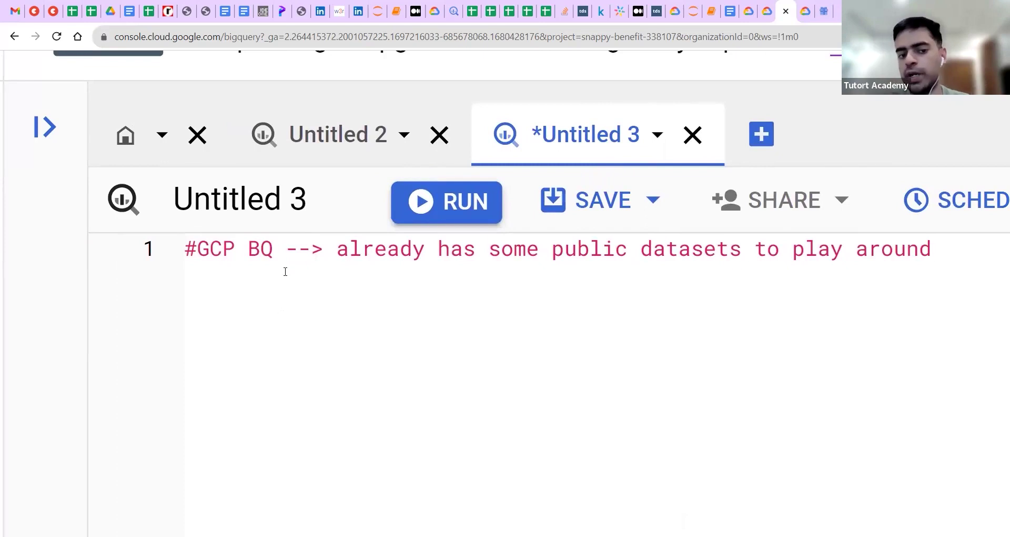
- Delete the whole comment line from the Untitled 3 query editor
{"action": "key", "text": "ctrl+shift+Left"}
{"action": "key", "text": "shift+Home"}
{"action": "key", "text": "ctrl+minus"}
{"action": "key", "text": "BackSpace"}
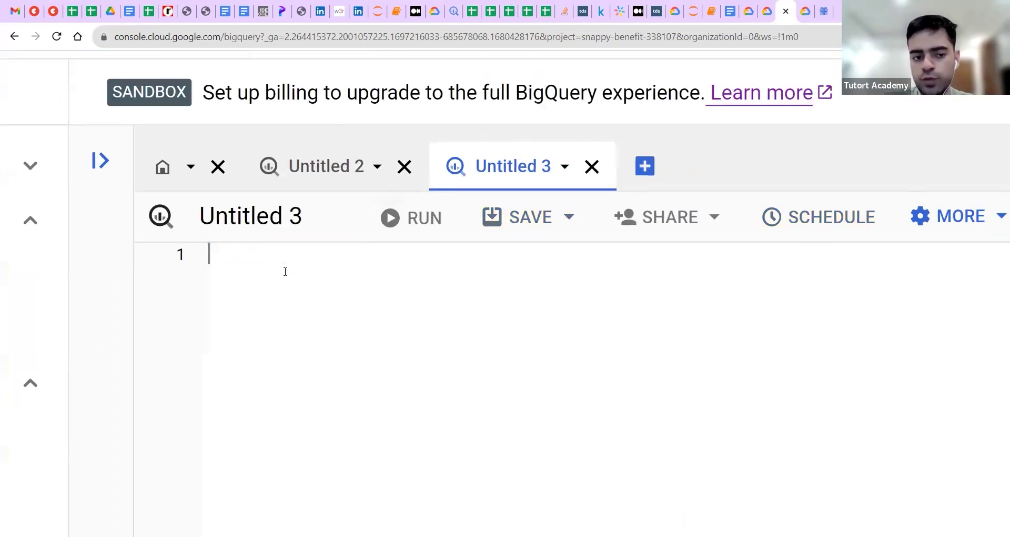
- Show the Explorer pane again at a readable size, review its projects and expand firebase-public-project
{"action": "key", "text": "ctrl+minus"}
{"action": "key", "text": "ctrl+minus"}
{"action": "key", "text": "ctrl+minus"}
{"action": "key", "text": "ctrl+plus"}
{"action": "key", "text": "ctrl+plus"}
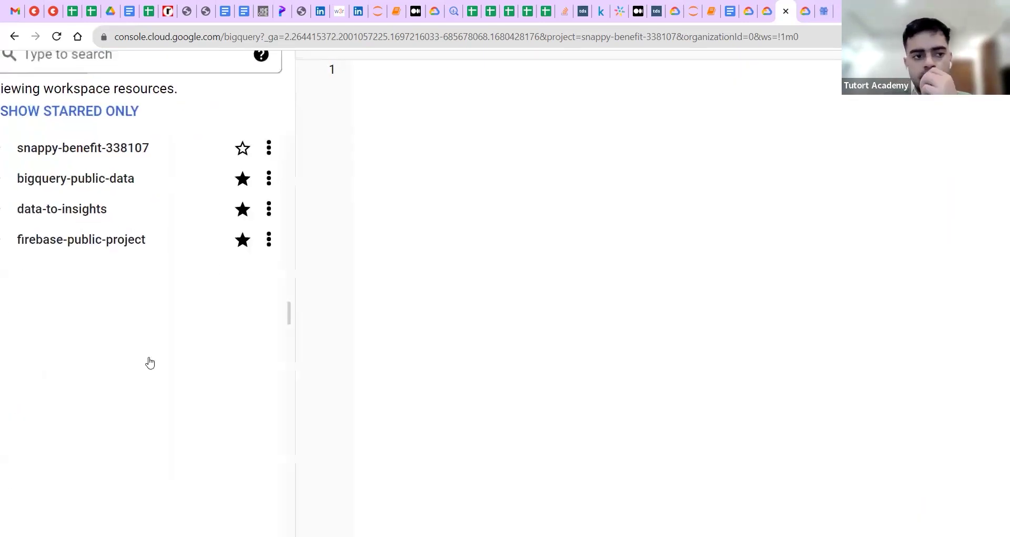
{"action": "key", "text": "ctrl+minus"}
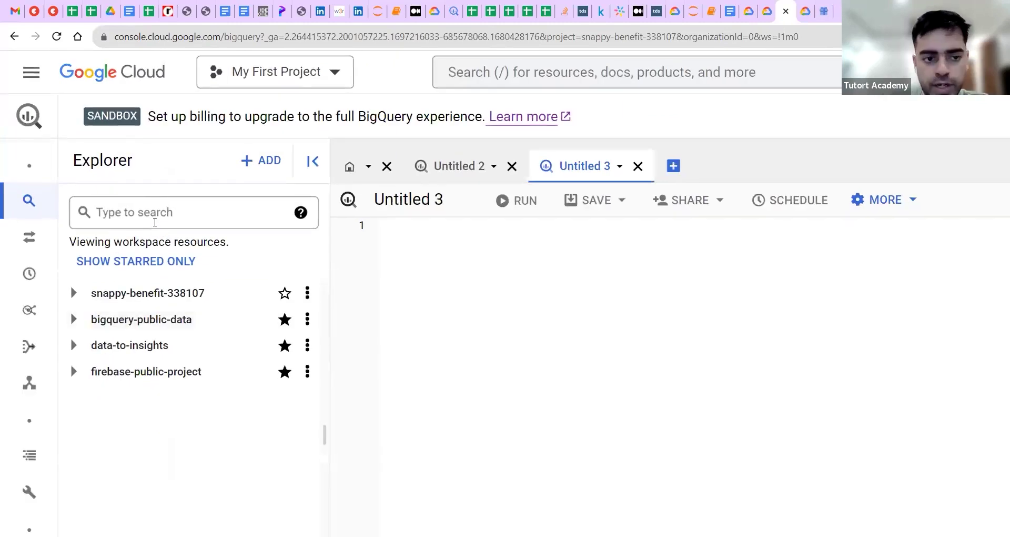
{"action": "left_click", "coordinate": [164, 213]}
{"action": "left_click", "coordinate": [182, 445]}
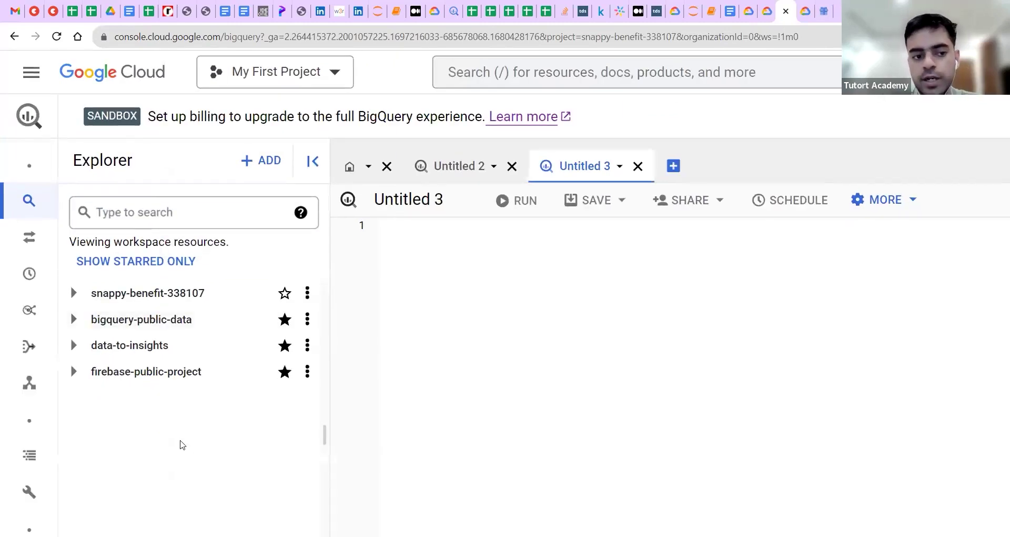
{"action": "scroll", "coordinate": [182, 445], "scroll_direction": "down", "scroll_amount": 1}
{"action": "key", "text": "ctrl+minus"}
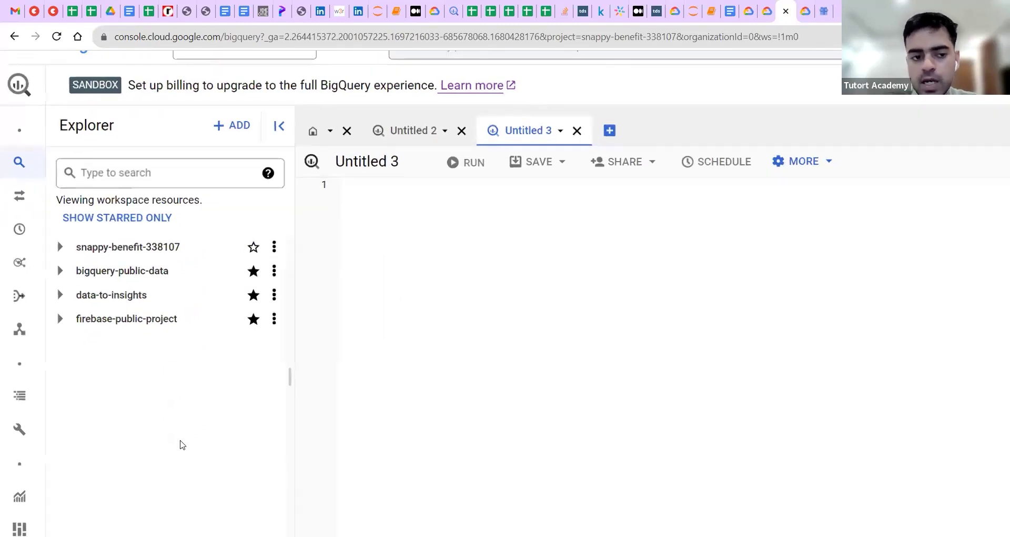
{"action": "key", "text": "ctrl+plus"}
{"action": "scroll", "coordinate": [182, 445], "scroll_direction": "up", "scroll_amount": 1}
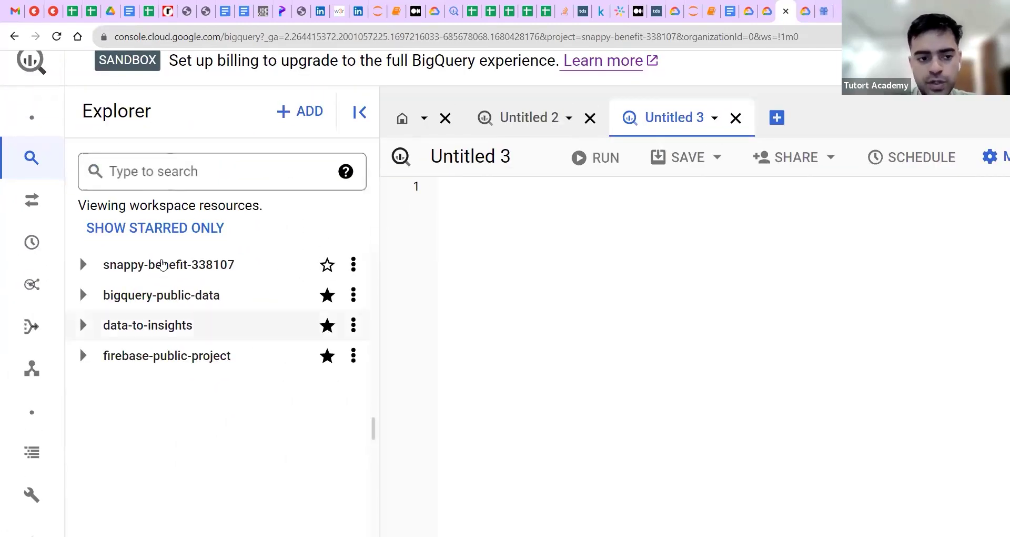
{"action": "left_click", "coordinate": [85, 356]}
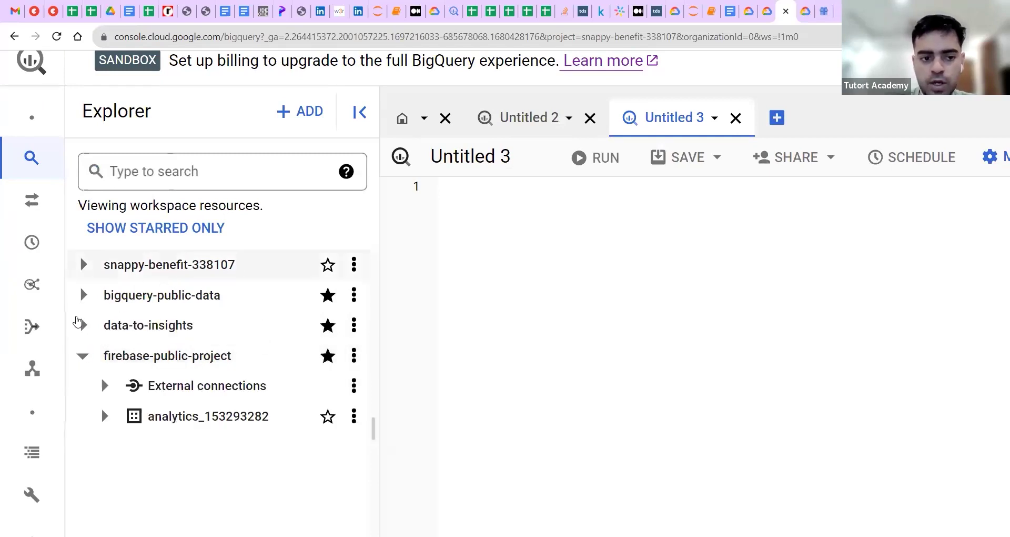
- Expand the bigquery-public-data project in the Explorer and browse its public datasets from austin_bikeshare through fda_food
{"action": "left_click", "coordinate": [83, 295]}
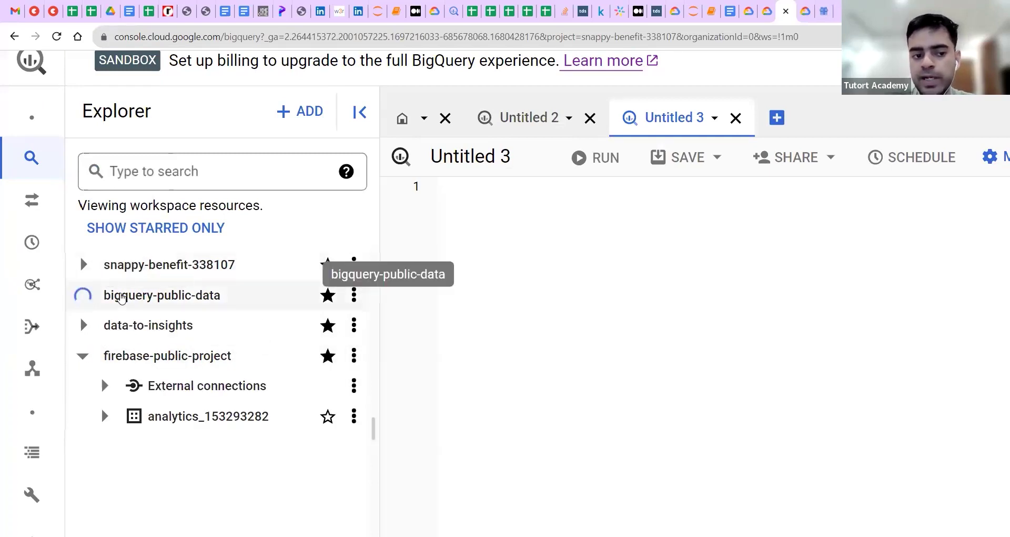
{"action": "scroll", "coordinate": [197, 393], "scroll_direction": "down", "scroll_amount": 1}
{"action": "scroll", "coordinate": [197, 397], "scroll_direction": "down", "scroll_amount": 6}
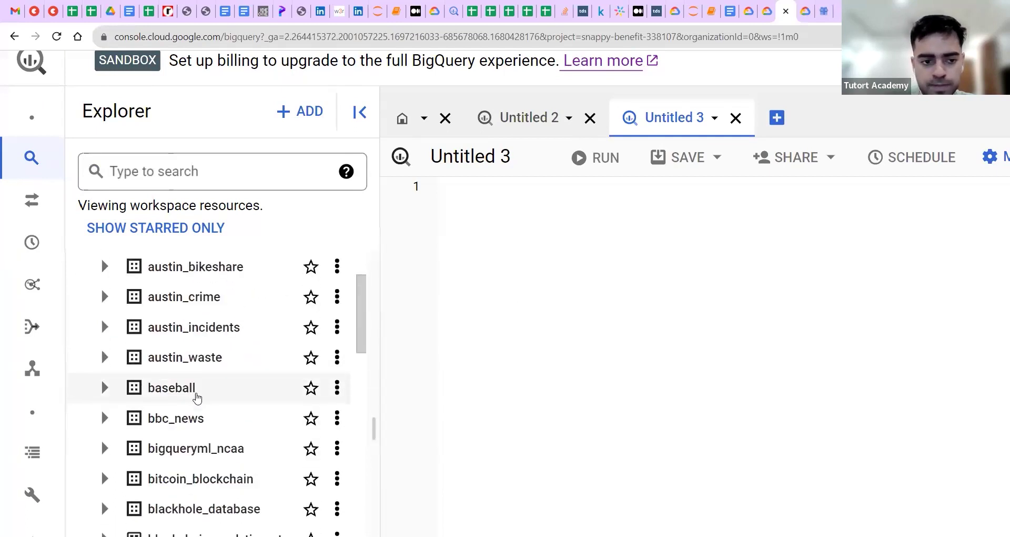
{"action": "scroll", "coordinate": [197, 397], "scroll_direction": "down", "scroll_amount": 9}
{"action": "scroll", "coordinate": [198, 398], "scroll_direction": "down", "scroll_amount": 12}
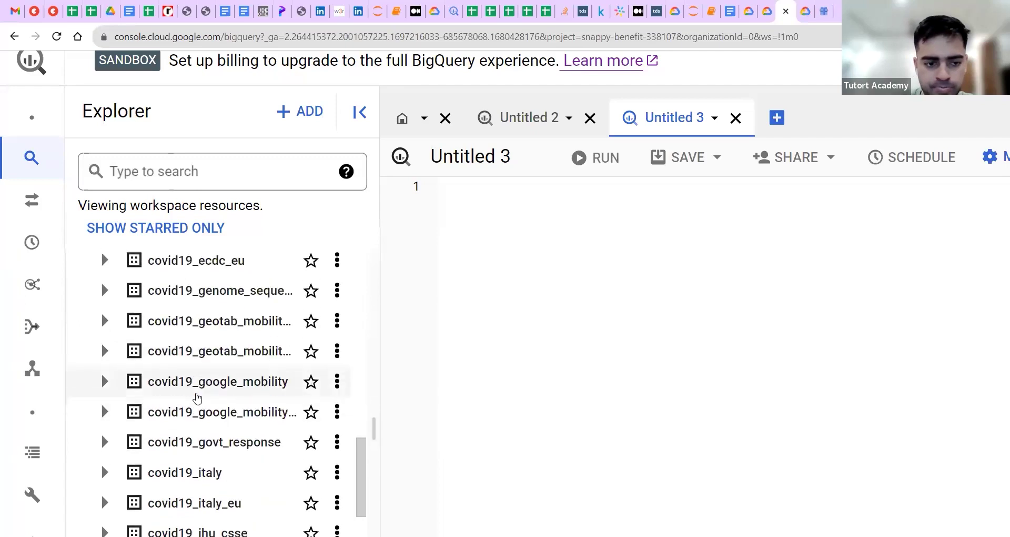
{"action": "scroll", "coordinate": [198, 397], "scroll_direction": "down", "scroll_amount": 10}
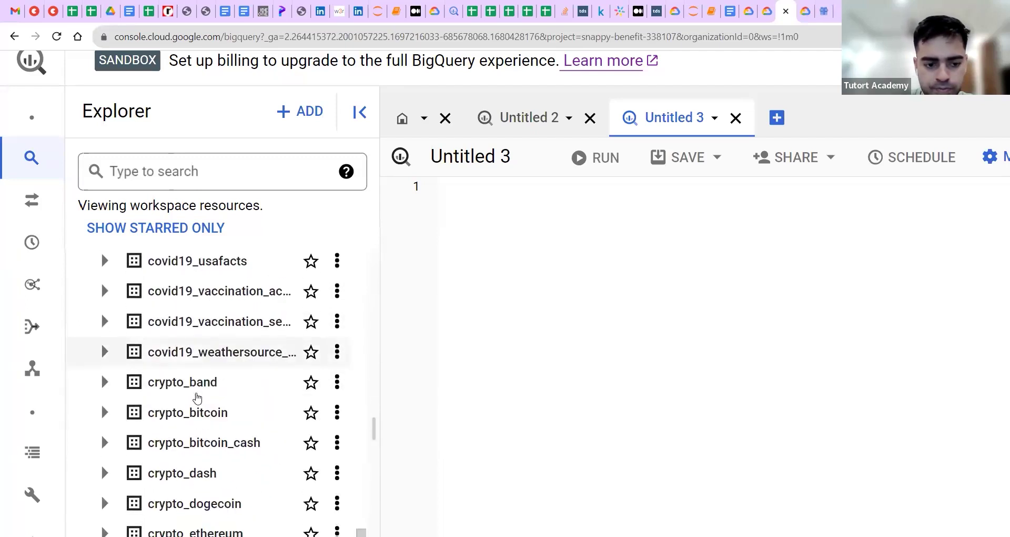
{"action": "scroll", "coordinate": [197, 397], "scroll_direction": "down", "scroll_amount": 7}
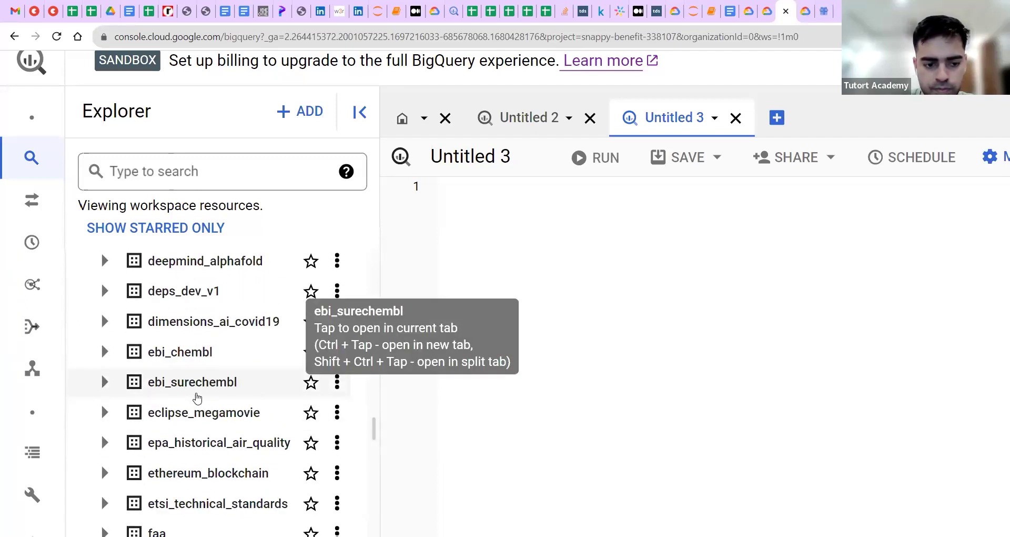
{"action": "scroll", "coordinate": [197, 397], "scroll_direction": "down", "scroll_amount": 5}
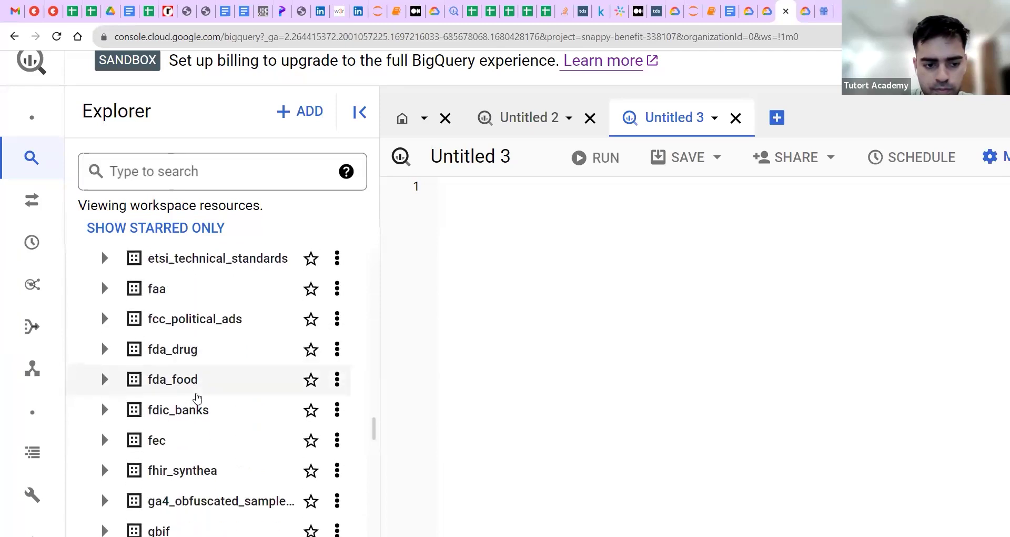
- Find the hacker_news dataset further down the bigquery-public-data list and open its dataset info
{"action": "left_click", "coordinate": [182, 412]}
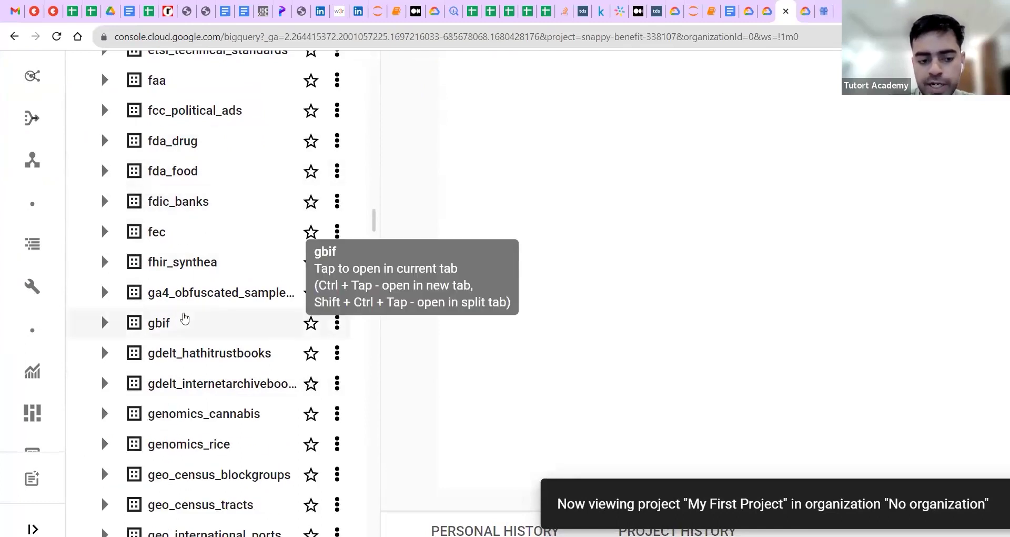
{"action": "scroll", "coordinate": [184, 317], "scroll_direction": "down", "scroll_amount": 5}
{"action": "scroll", "coordinate": [184, 318], "scroll_direction": "down", "scroll_amount": 4}
{"action": "scroll", "coordinate": [184, 317], "scroll_direction": "down", "scroll_amount": 7}
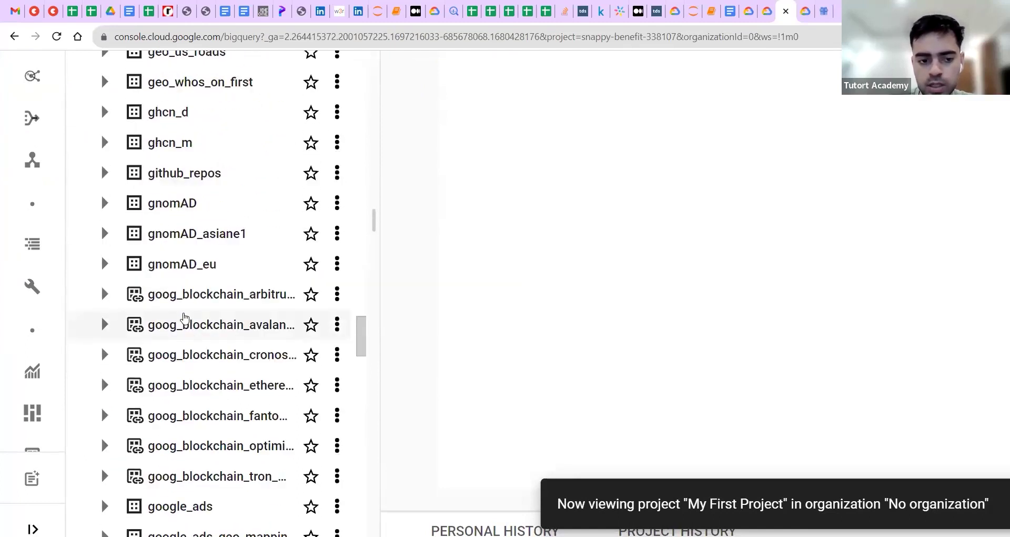
{"action": "scroll", "coordinate": [184, 318], "scroll_direction": "down", "scroll_amount": 6}
{"action": "scroll", "coordinate": [184, 318], "scroll_direction": "down", "scroll_amount": 13}
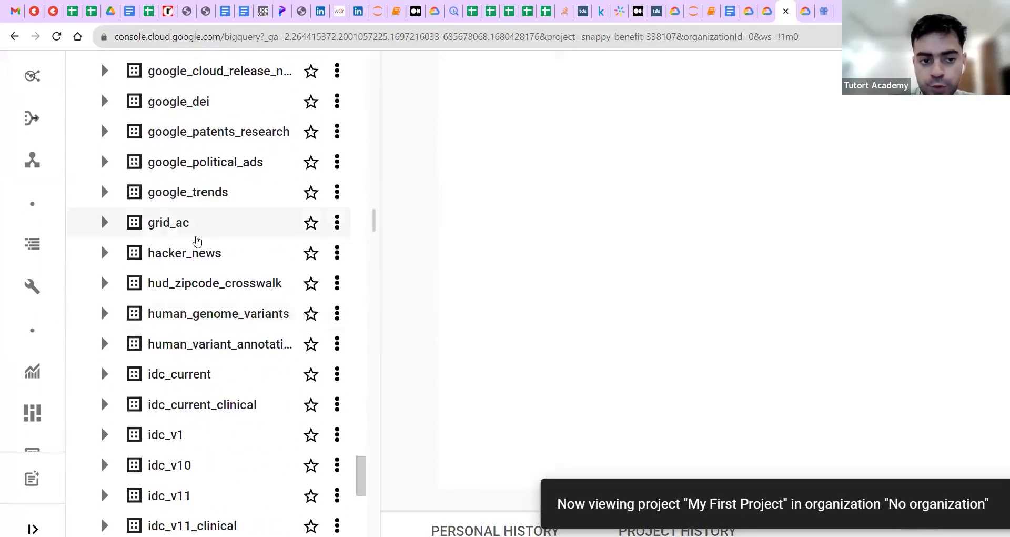
{"action": "left_click", "coordinate": [187, 253]}
{"action": "scroll", "coordinate": [200, 388], "scroll_direction": "down", "scroll_amount": 15}
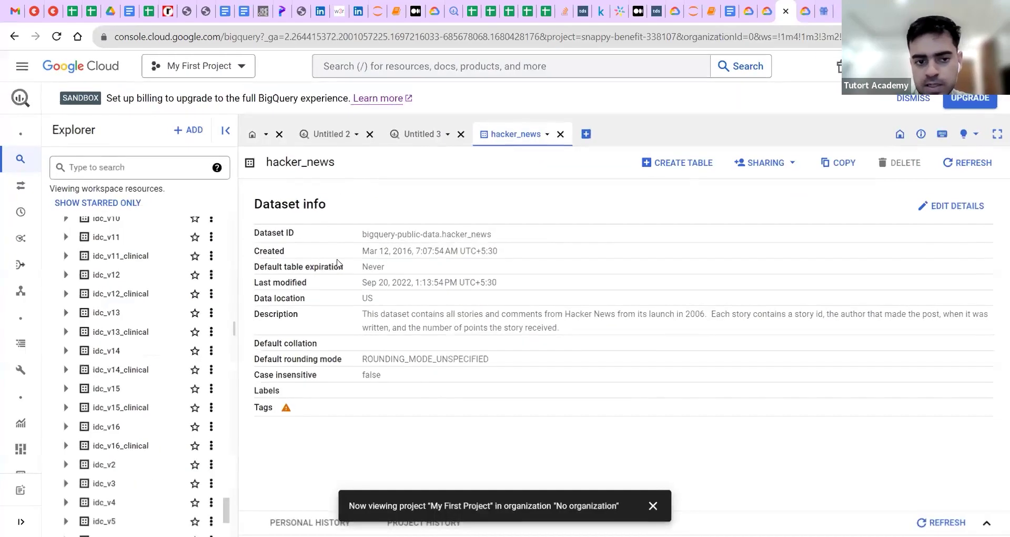
{"action": "scroll", "coordinate": [154, 413], "scroll_direction": "down", "scroll_amount": 1}
- Examine the Dataset info of hacker_news, highlighting its heading and dataset name and checking the Dataset ID
{"action": "triple_click", "coordinate": [292, 205]}
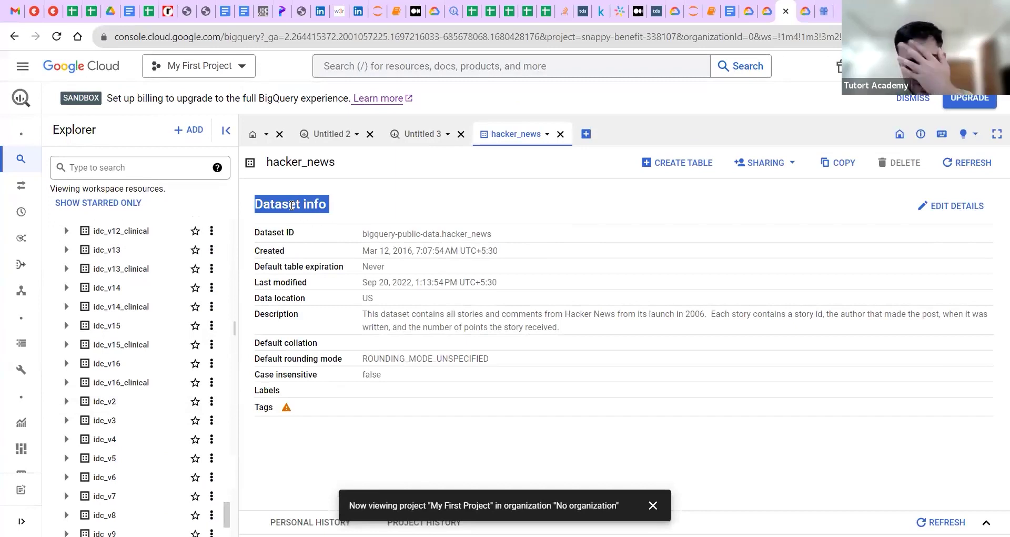
{"action": "double_click", "coordinate": [306, 163]}
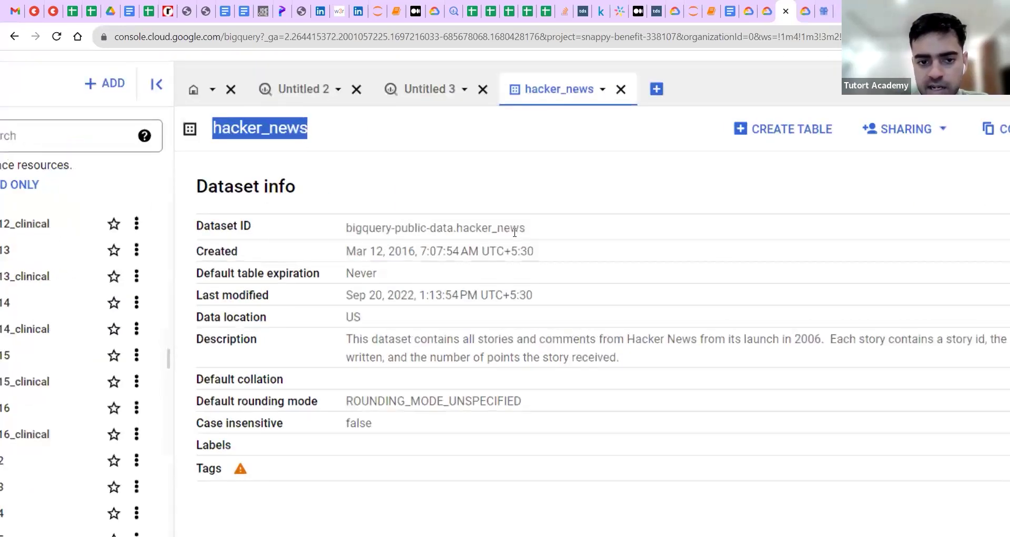
{"action": "mouse_move", "coordinate": [500, 242]}
{"action": "left_click", "coordinate": [538, 234]}
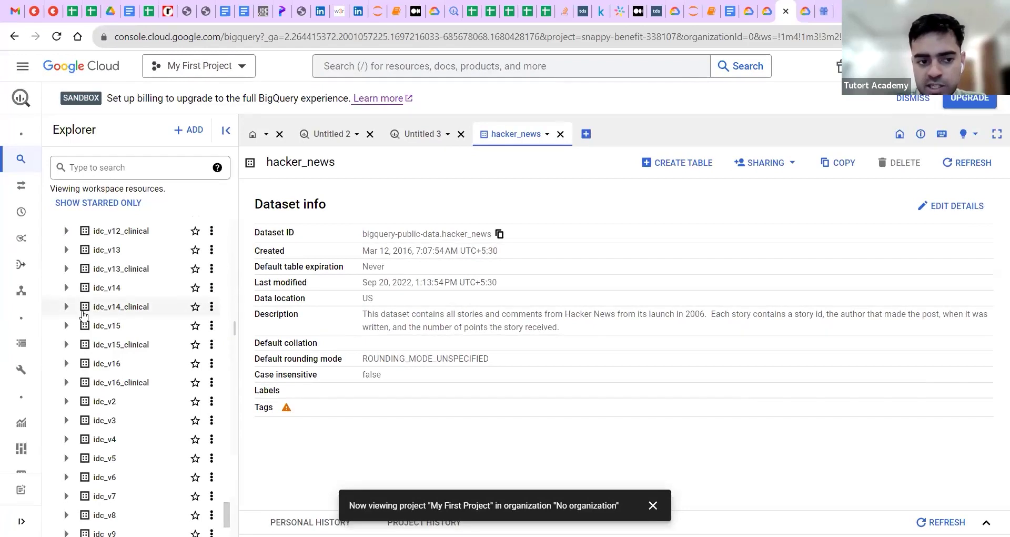
- Return to the parent project of hacker_news in the Explorer and highlight the name bigquery-public-data
{"action": "scroll", "coordinate": [83, 314], "scroll_direction": "up", "scroll_amount": 20}
{"action": "scroll", "coordinate": [83, 314], "scroll_direction": "up", "scroll_amount": 20}
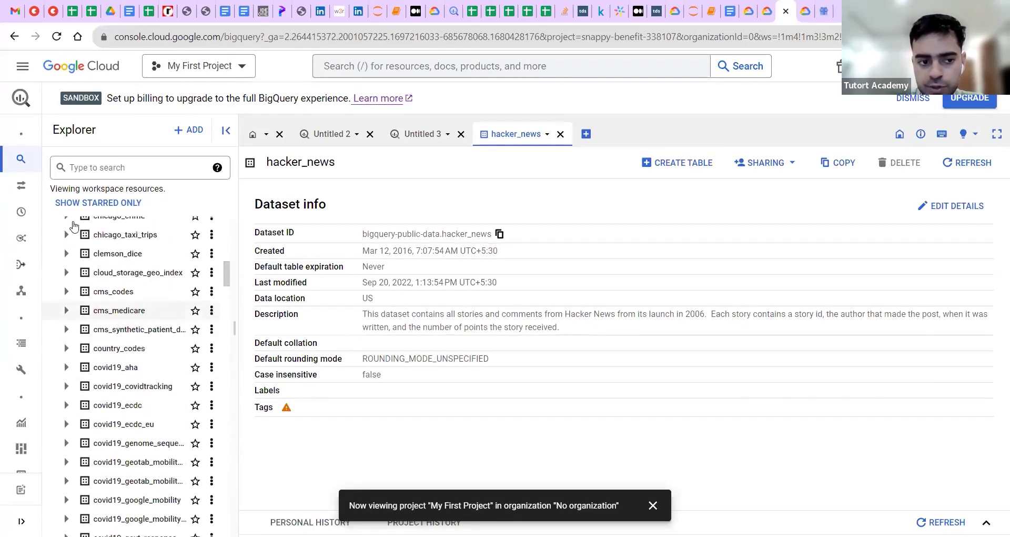
{"action": "scroll", "coordinate": [76, 232], "scroll_direction": "up", "scroll_amount": 10}
{"action": "double_click", "coordinate": [151, 245]}
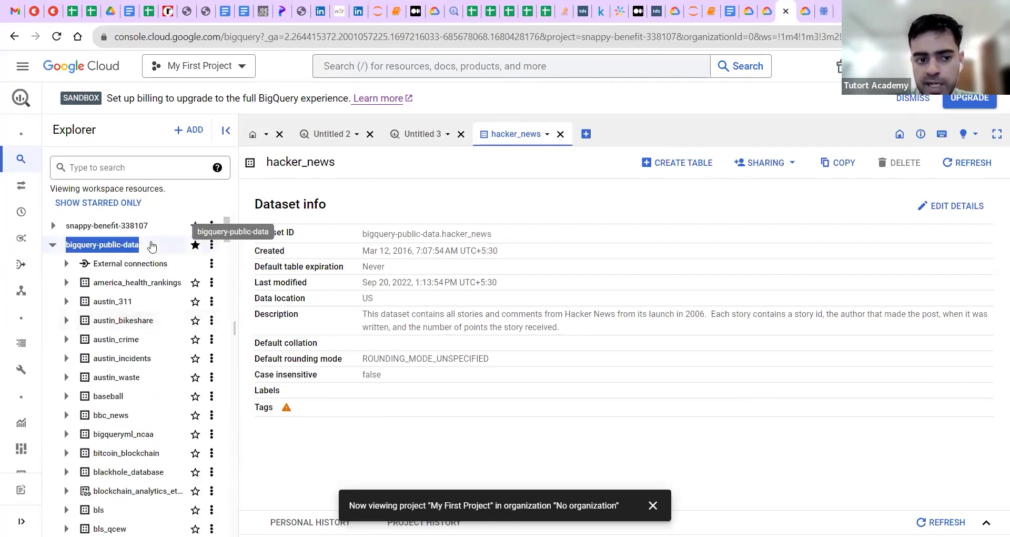
- Expand the hacker_news dataset under bigquery-public-data and open its table named full
{"action": "scroll", "coordinate": [148, 435], "scroll_direction": "down", "scroll_amount": 3}
{"action": "scroll", "coordinate": [147, 435], "scroll_direction": "down", "scroll_amount": 20}
{"action": "scroll", "coordinate": [148, 436], "scroll_direction": "down", "scroll_amount": 20}
{"action": "scroll", "coordinate": [147, 436], "scroll_direction": "down", "scroll_amount": 8}
{"action": "scroll", "coordinate": [147, 436], "scroll_direction": "up", "scroll_amount": 5}
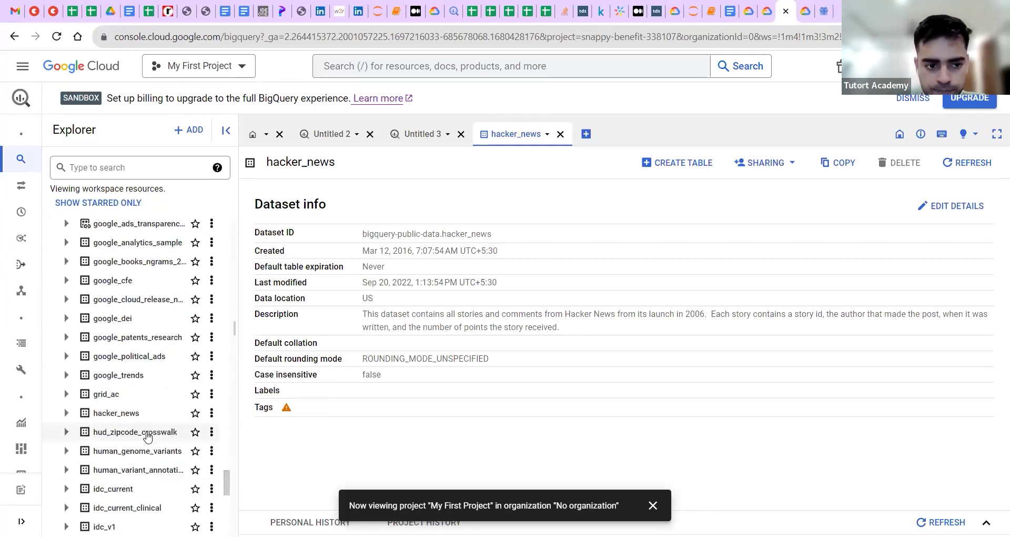
{"action": "scroll", "coordinate": [147, 435], "scroll_direction": "down", "scroll_amount": 1}
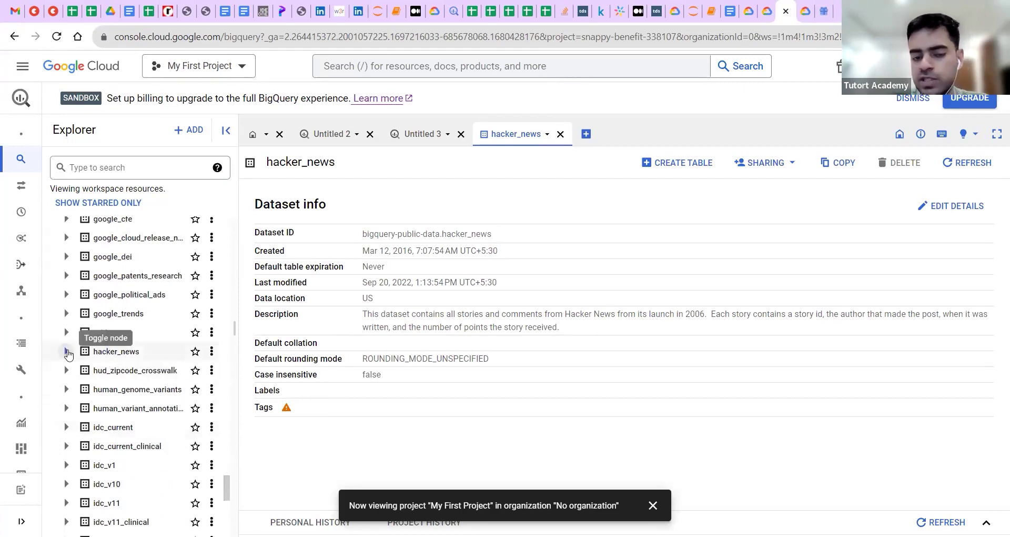
{"action": "left_click", "coordinate": [67, 351]}
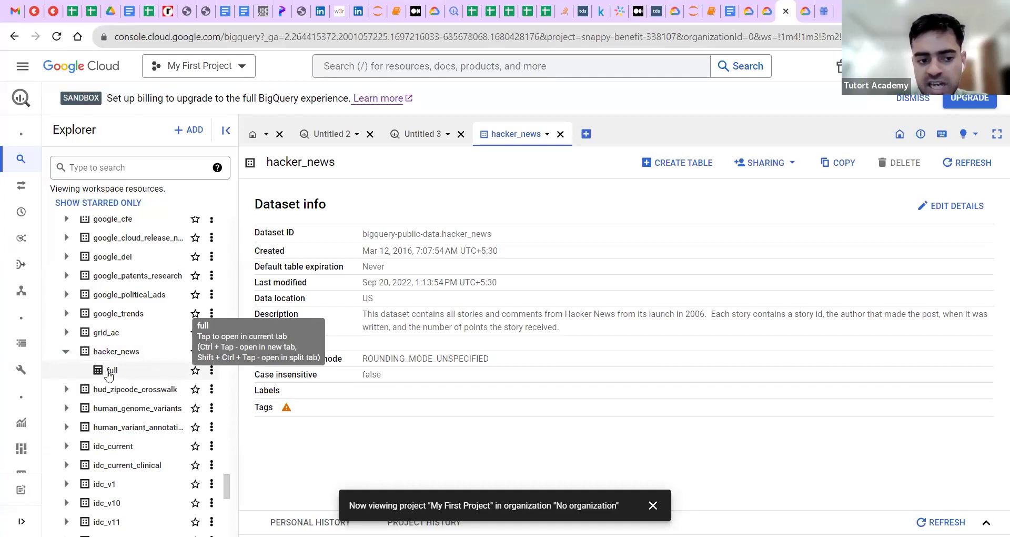
{"action": "left_click", "coordinate": [109, 372]}
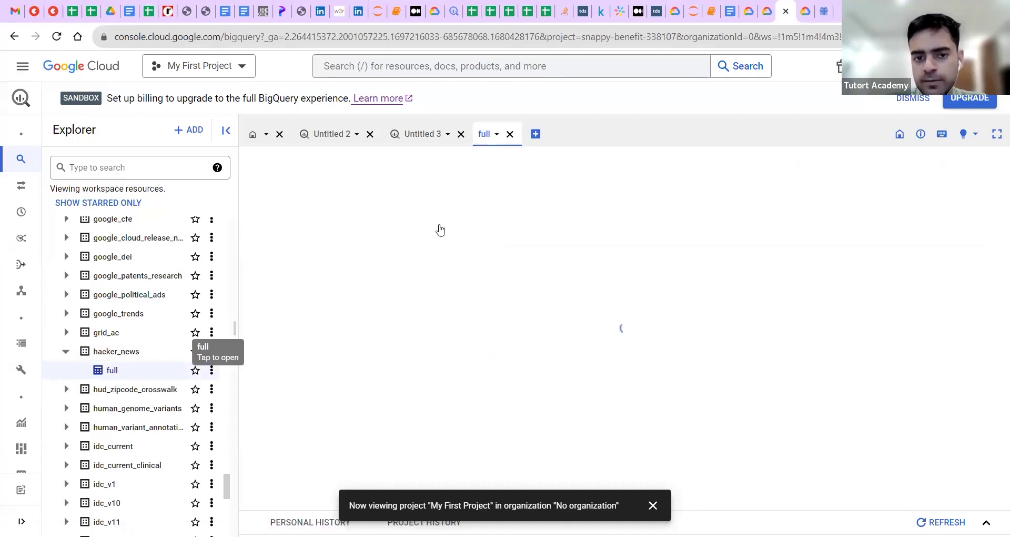
- Preview the data rows of the hacker_news full table
{"action": "scroll", "coordinate": [440, 226], "scroll_direction": "down", "scroll_amount": 1}
{"action": "scroll", "coordinate": [421, 219], "scroll_direction": "up", "scroll_amount": 1}
{"action": "left_click", "coordinate": [388, 193]}
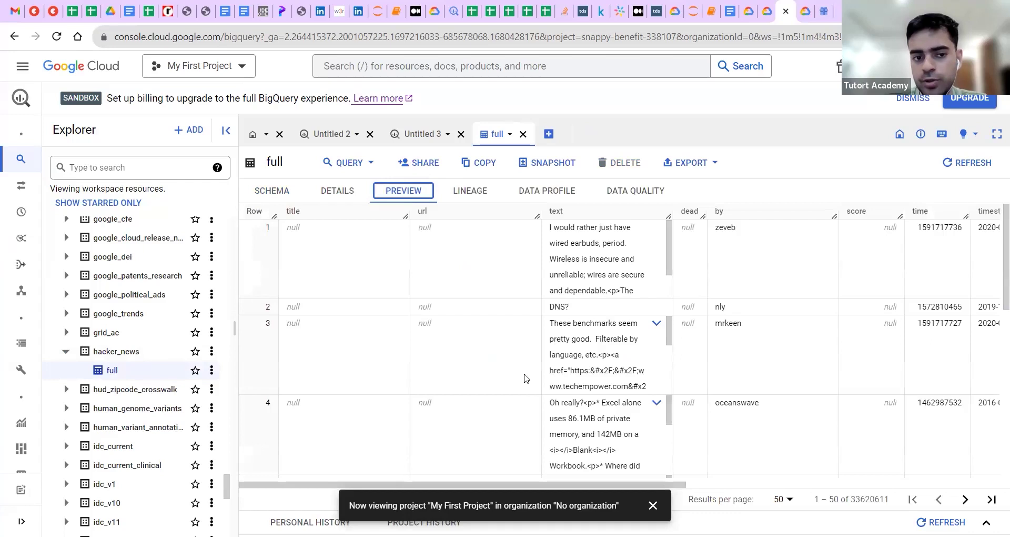
- Show the full table's details enlarged and highlight the Table ID made up of project, dataset and table name
{"action": "left_click", "coordinate": [337, 191]}
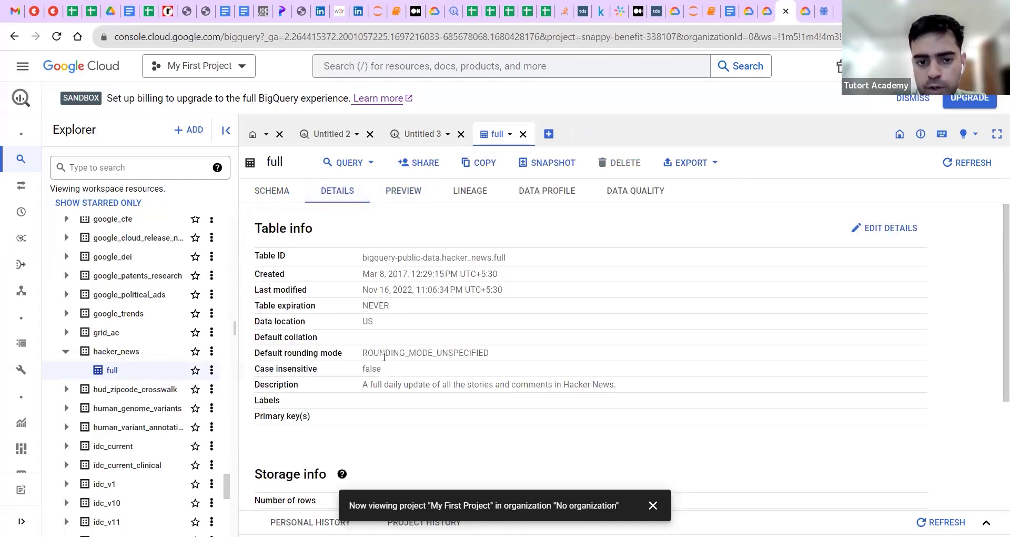
{"action": "scroll", "coordinate": [384, 356], "scroll_direction": "up", "scroll_amount": 5, "text": "ctrl"}
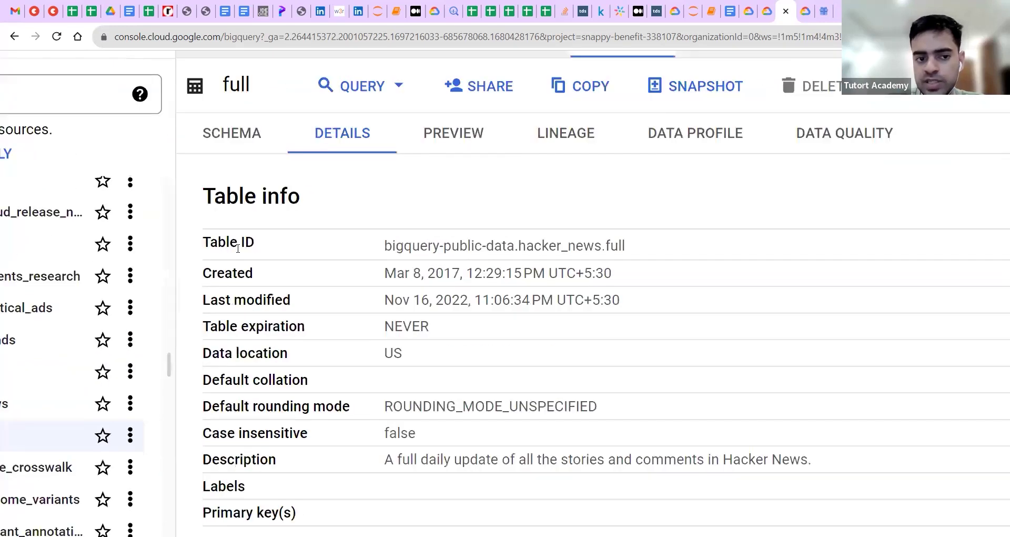
{"action": "left_click_drag", "start_coordinate": [344, 155], "coordinate": [277, 225]}
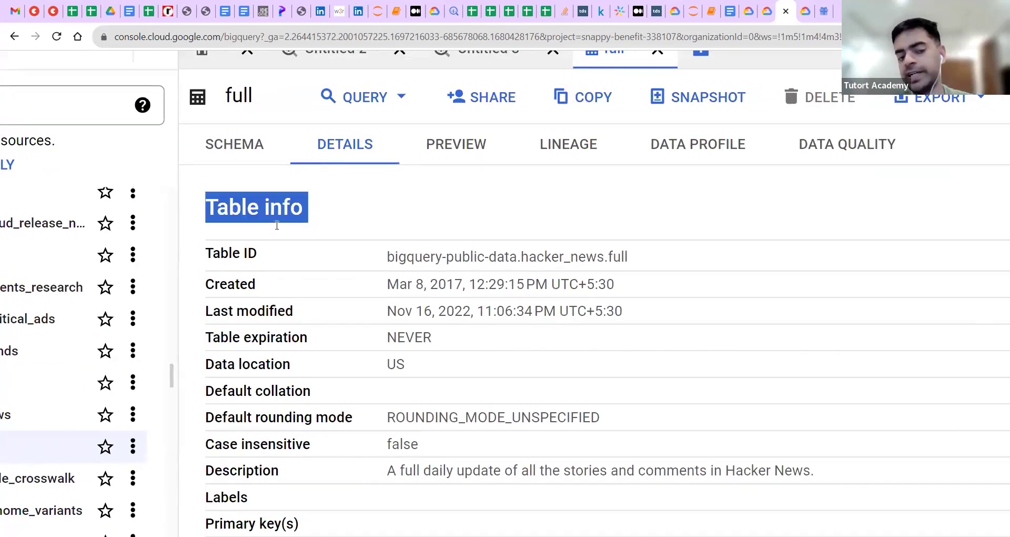
{"action": "left_click", "coordinate": [255, 257]}
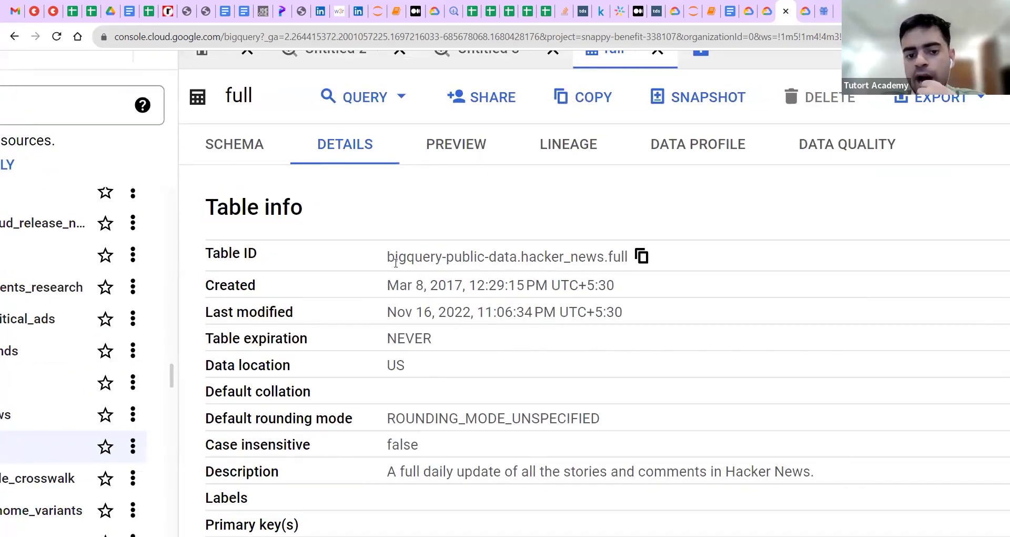
{"action": "left_click_drag", "start_coordinate": [387, 257], "coordinate": [612, 256]}
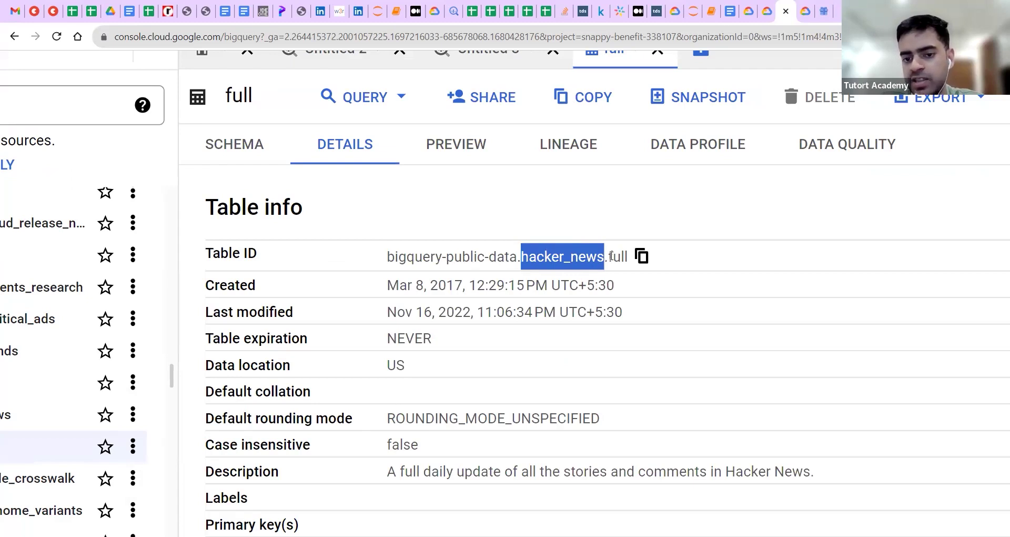
{"action": "left_click", "coordinate": [637, 257]}
{"action": "left_click", "coordinate": [638, 257]}
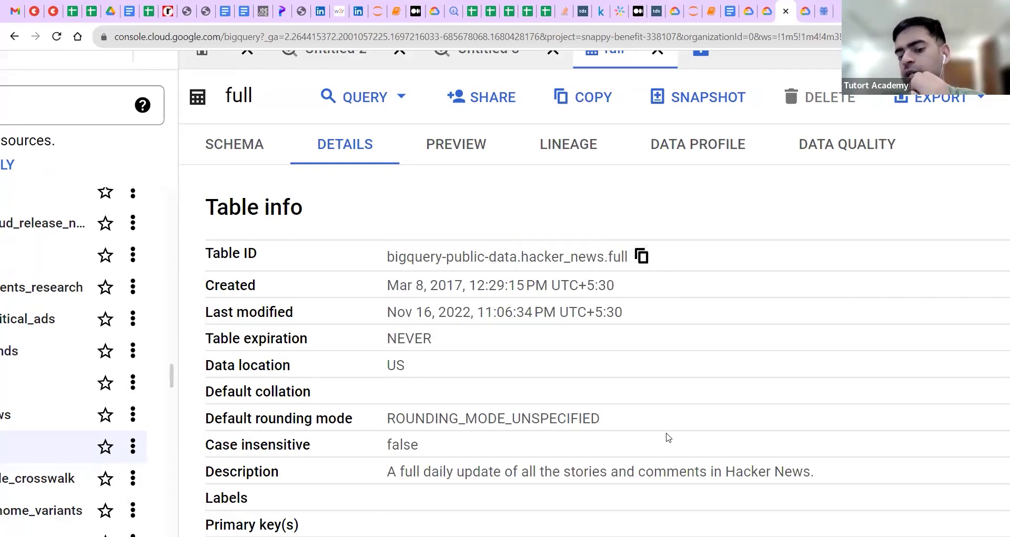
{"action": "triple_click", "coordinate": [467, 256]}
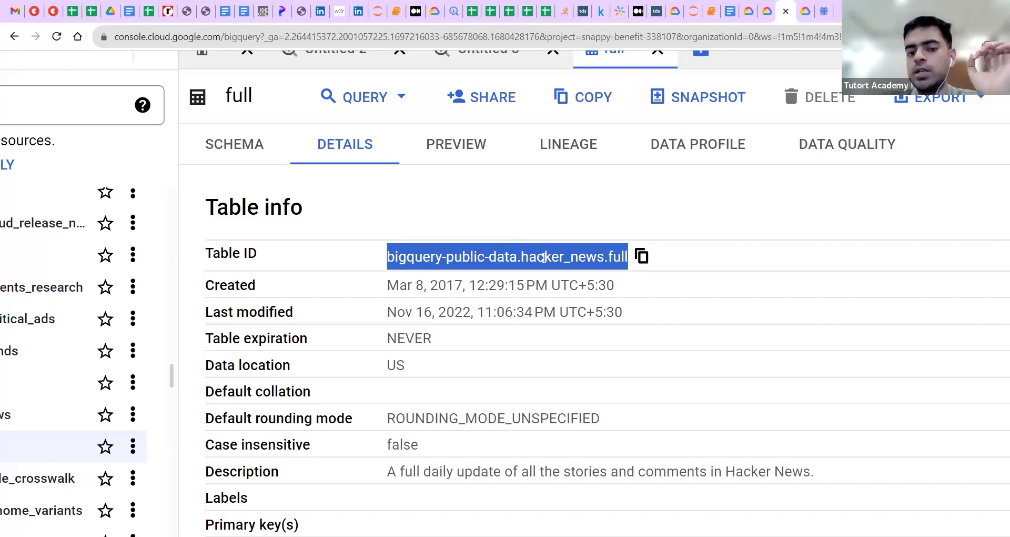
- Show the full table's schema and review its field names, types, modes and descriptions through the deleted field
{"action": "scroll", "coordinate": [543, 257], "scroll_direction": "down", "scroll_amount": 3}
{"action": "scroll", "coordinate": [543, 257], "scroll_direction": "up", "scroll_amount": 1}
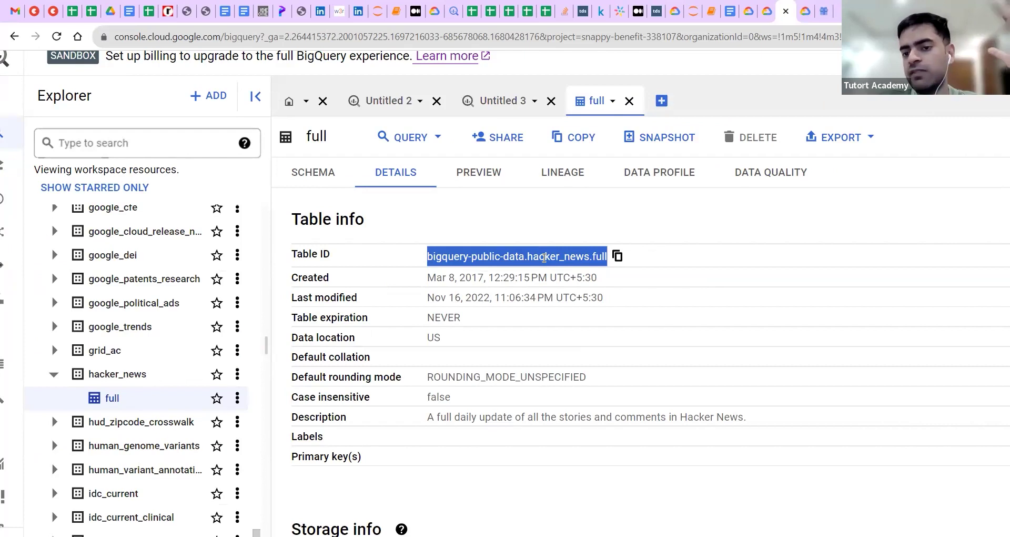
{"action": "left_click", "coordinate": [334, 176]}
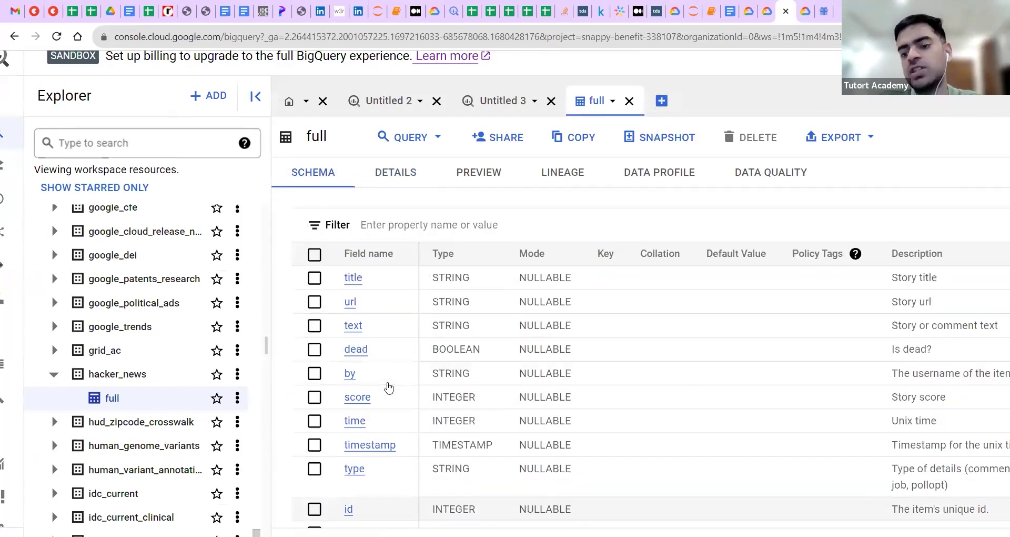
{"action": "scroll", "coordinate": [389, 387], "scroll_direction": "down", "scroll_amount": 2}
{"action": "scroll", "coordinate": [388, 388], "scroll_direction": "up", "scroll_amount": 2}
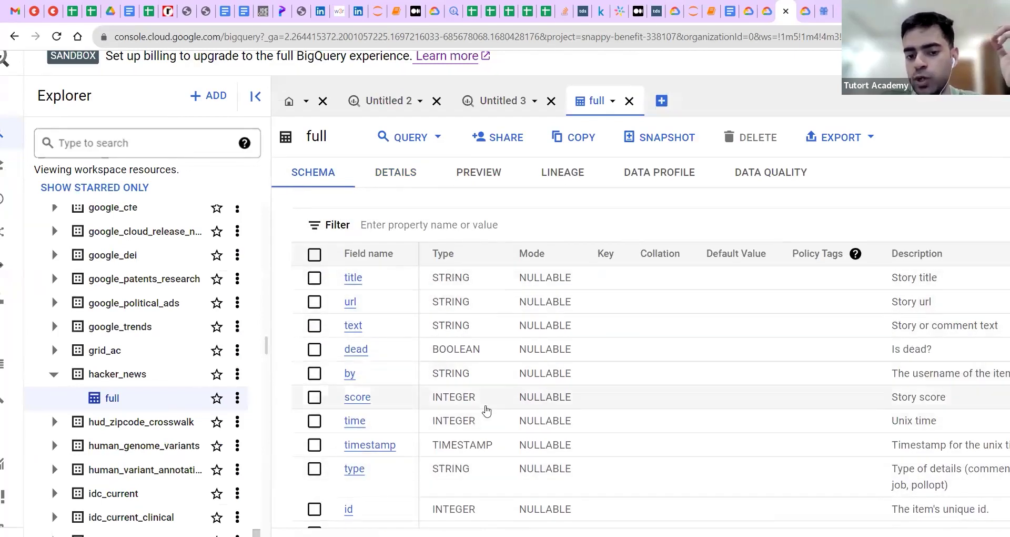
{"action": "scroll", "coordinate": [542, 264], "scroll_direction": "down", "scroll_amount": 1}
{"action": "scroll", "coordinate": [547, 263], "scroll_direction": "down", "scroll_amount": 1}
{"action": "scroll", "coordinate": [702, 275], "scroll_direction": "up", "scroll_amount": 2}
{"action": "scroll", "coordinate": [702, 275], "scroll_direction": "down", "scroll_amount": 1}
{"action": "scroll", "coordinate": [701, 275], "scroll_direction": "up", "scroll_amount": 1}
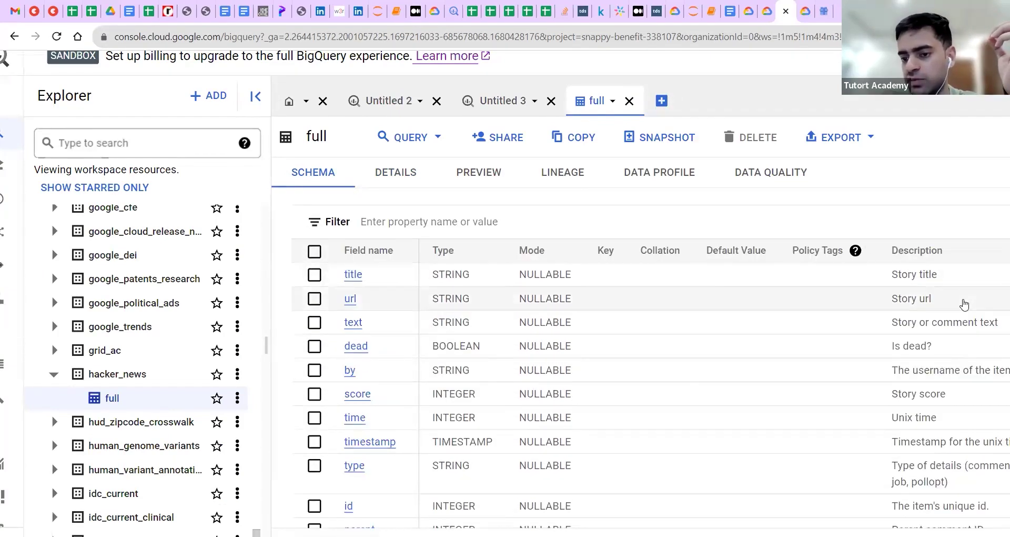
{"action": "scroll", "coordinate": [961, 302], "scroll_direction": "down", "scroll_amount": 3}
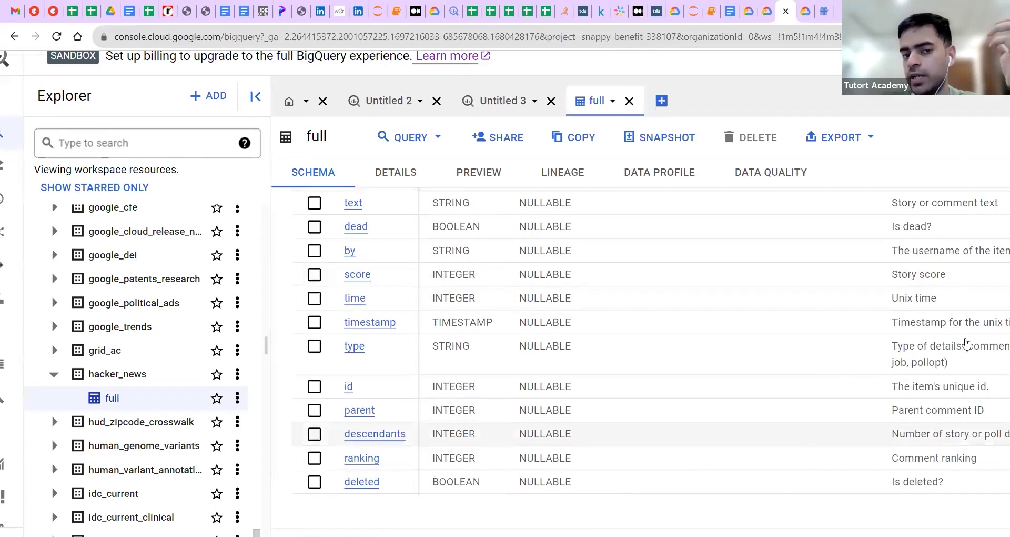
{"action": "scroll", "coordinate": [967, 343], "scroll_direction": "down", "scroll_amount": 2}
{"action": "scroll", "coordinate": [875, 230], "scroll_direction": "up", "scroll_amount": 3}
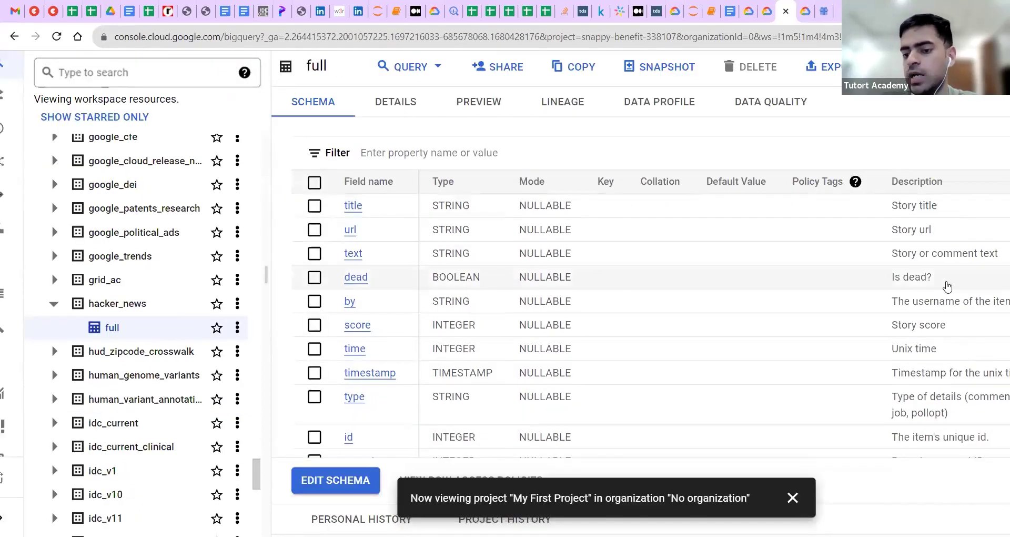
- Return to the full table's details and restore the page to its smaller size
{"action": "left_click", "coordinate": [395, 104]}
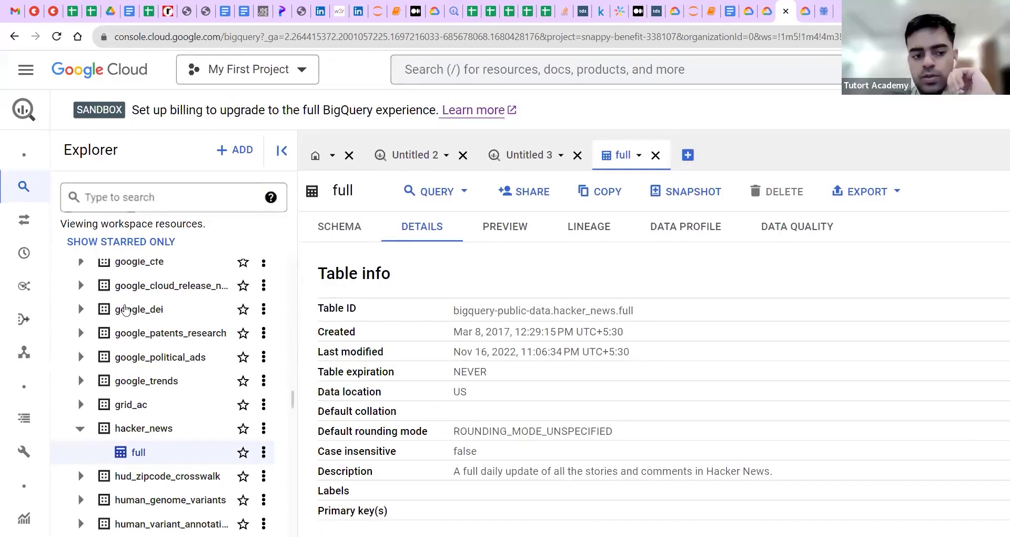
{"action": "key", "text": "ctrl+minus"}
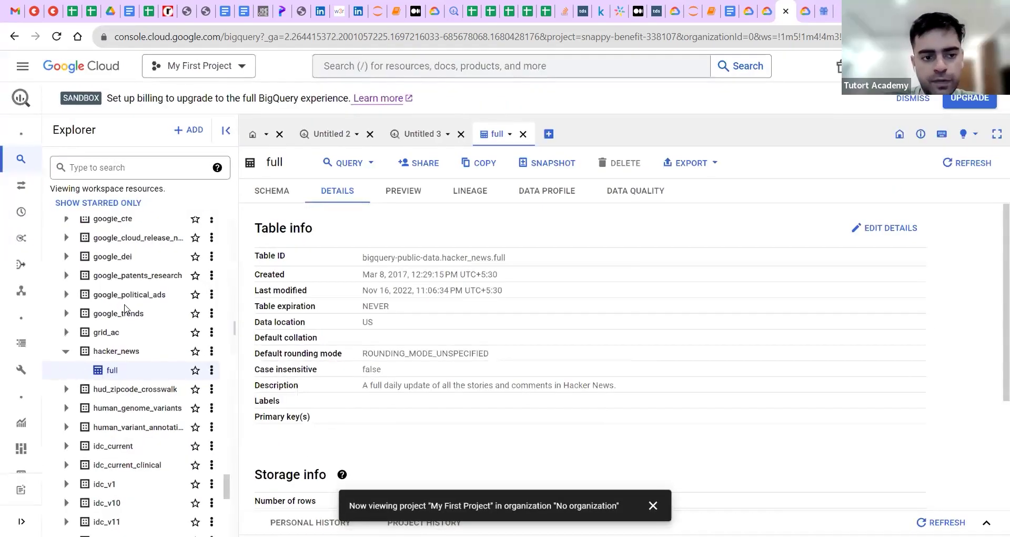
- Browse the bigquery-public-data datasets in the Explorer from the beginning down to the google_ads_geo_mapping entries
{"action": "scroll", "coordinate": [121, 311], "scroll_direction": "up", "scroll_amount": 20}
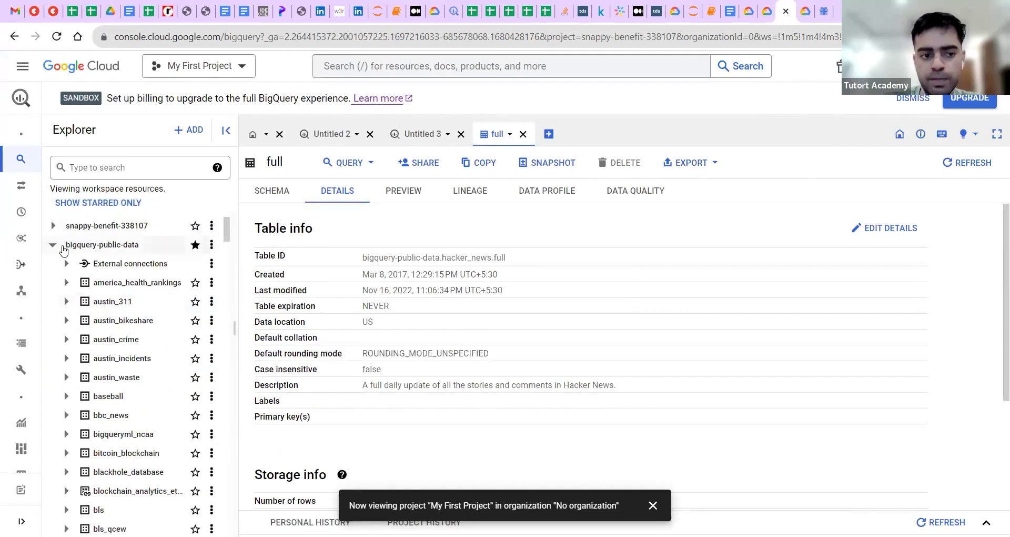
{"action": "left_click", "coordinate": [123, 174]}
{"action": "scroll", "coordinate": [179, 435], "scroll_direction": "down", "scroll_amount": 5}
{"action": "scroll", "coordinate": [179, 436], "scroll_direction": "down", "scroll_amount": 10}
{"action": "scroll", "coordinate": [178, 435], "scroll_direction": "up", "scroll_amount": 15}
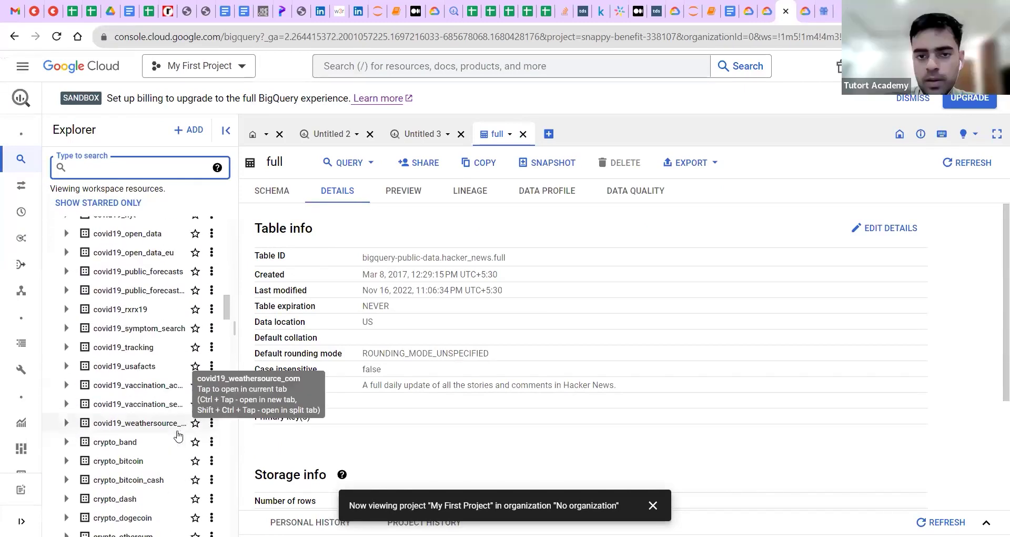
{"action": "scroll", "coordinate": [178, 436], "scroll_direction": "down", "scroll_amount": 8}
{"action": "scroll", "coordinate": [178, 435], "scroll_direction": "down", "scroll_amount": 12}
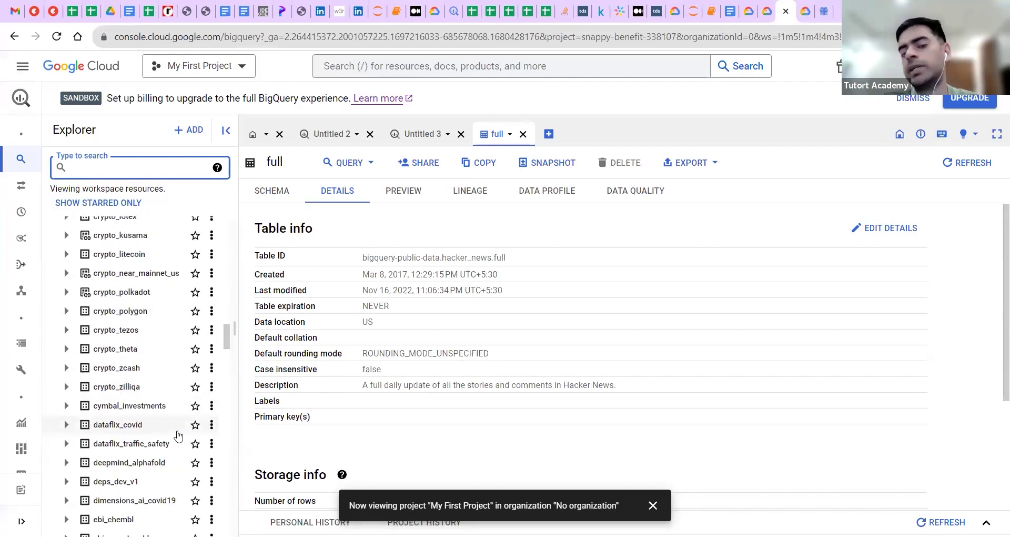
{"action": "scroll", "coordinate": [178, 436], "scroll_direction": "down", "scroll_amount": 9}
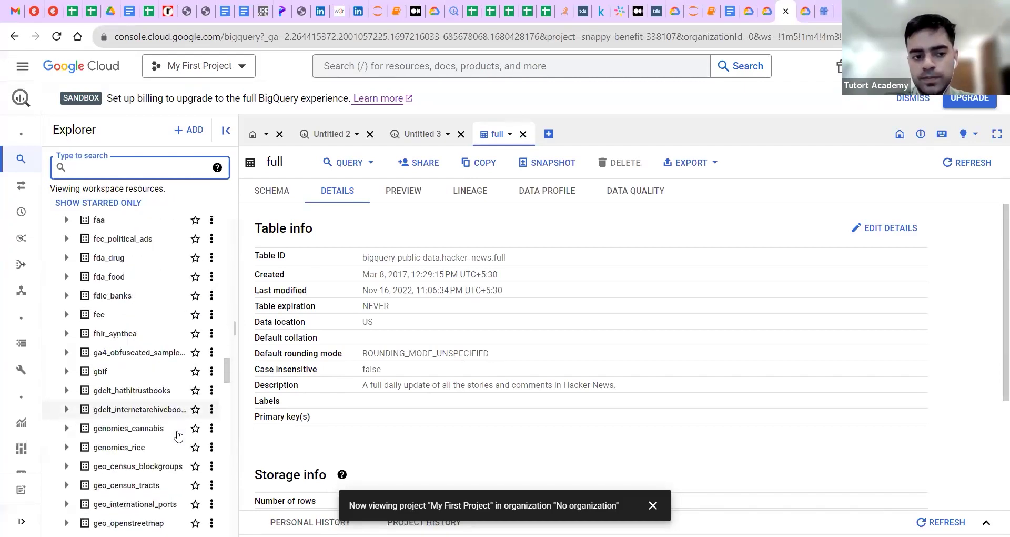
{"action": "scroll", "coordinate": [178, 436], "scroll_direction": "down", "scroll_amount": 6}
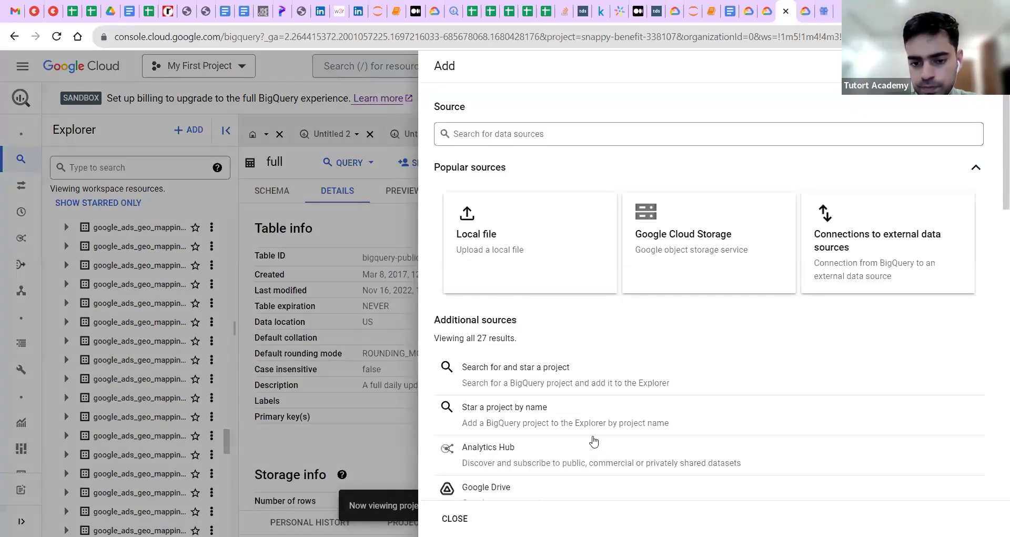
- Review the sources offered for adding data, including the option to search for and star a project
{"action": "scroll", "coordinate": [548, 426], "scroll_direction": "down", "scroll_amount": 5}
{"action": "scroll", "coordinate": [547, 426], "scroll_direction": "up", "scroll_amount": 5}
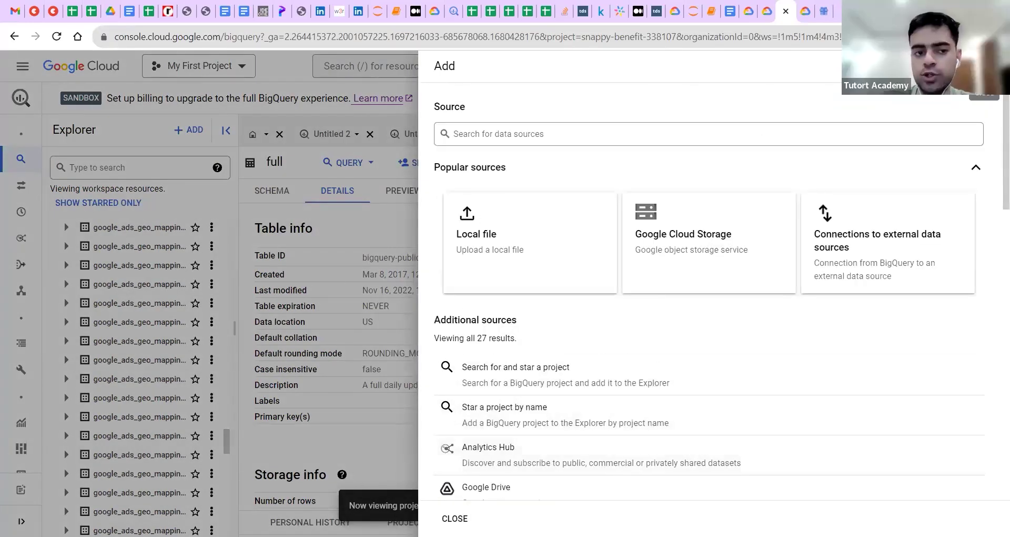
{"action": "left_click", "coordinate": [992, 66]}
{"action": "left_click", "coordinate": [198, 139]}
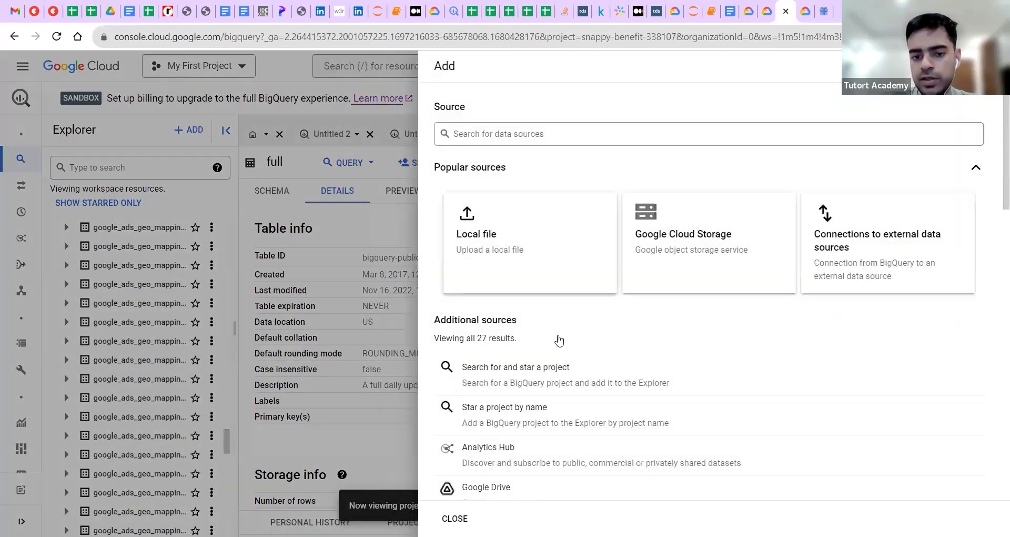
{"action": "scroll", "coordinate": [557, 338], "scroll_direction": "down", "scroll_amount": 5}
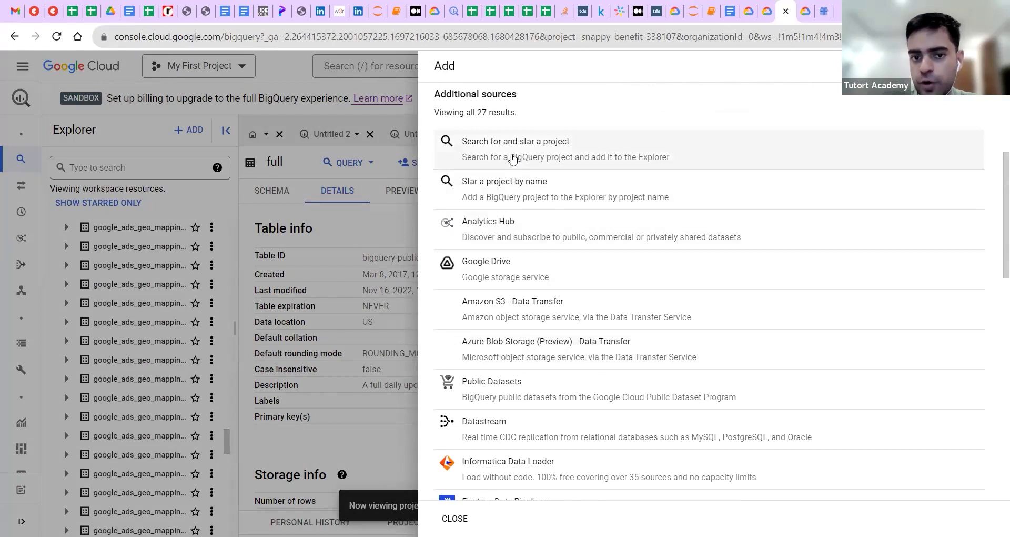
{"action": "scroll", "coordinate": [555, 159], "scroll_direction": "up", "scroll_amount": 3}
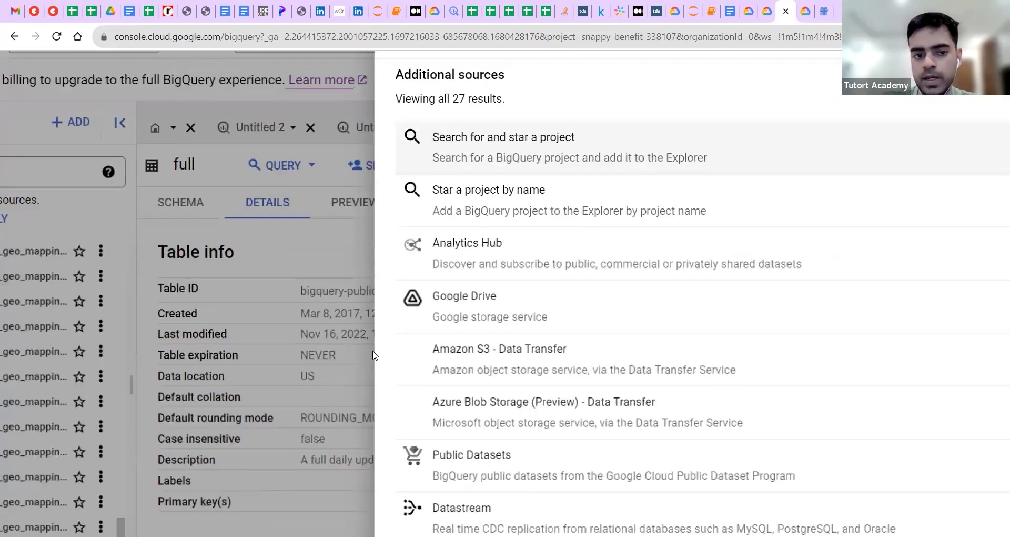
- View the recent projects in the project picker and close it without choosing one
{"action": "left_click", "coordinate": [360, 158]}
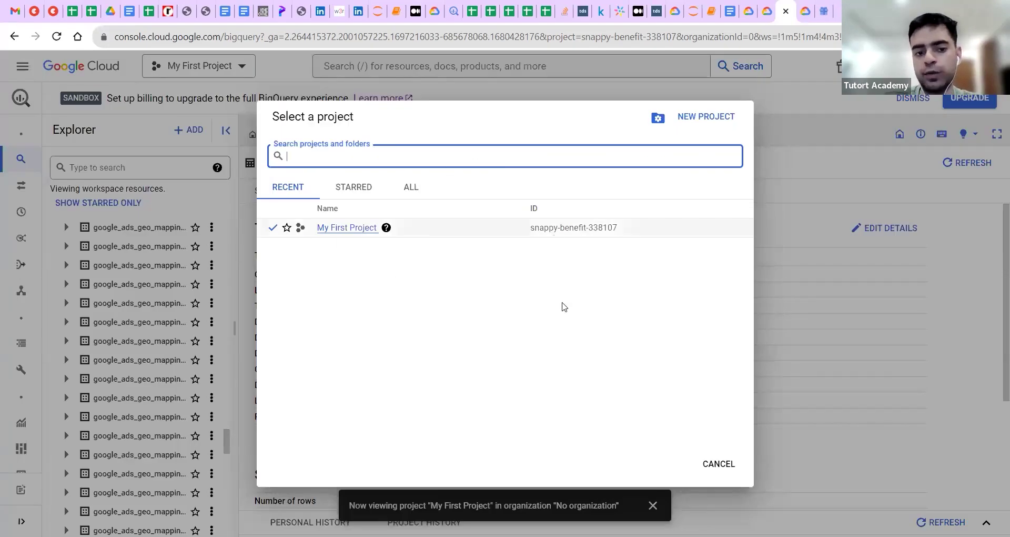
{"action": "left_click", "coordinate": [721, 465]}
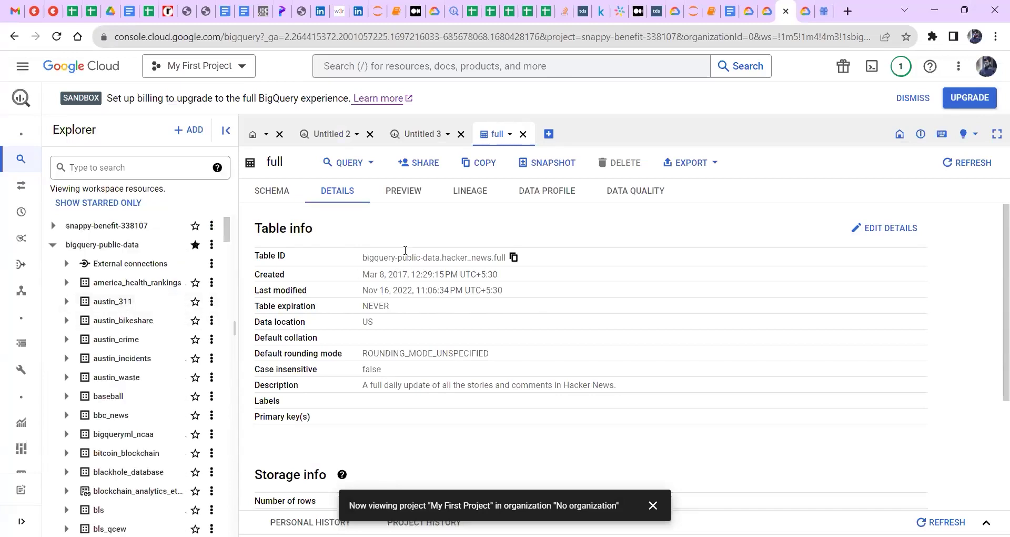
{"action": "mouse_move", "coordinate": [513, 263]}
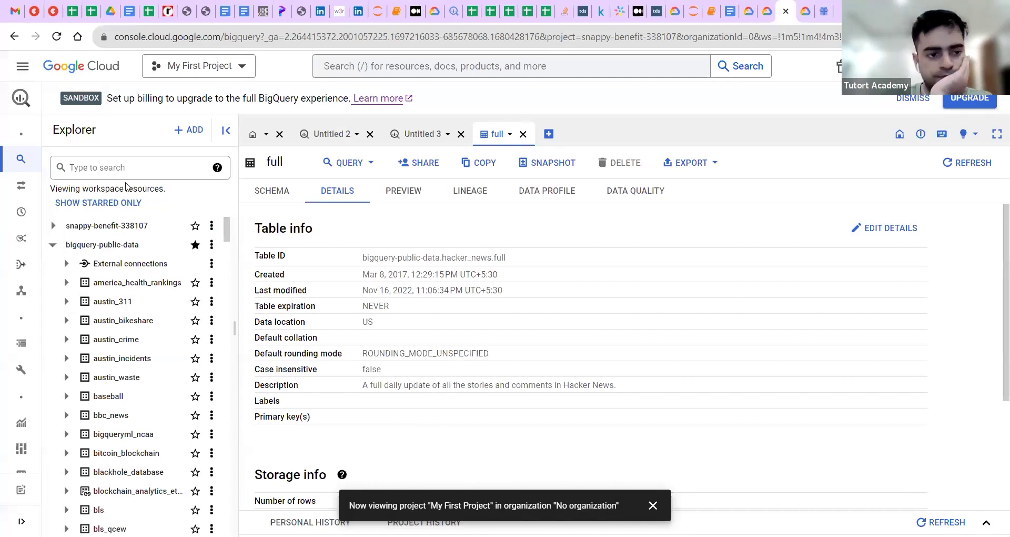
{"action": "left_click", "coordinate": [109, 168]}
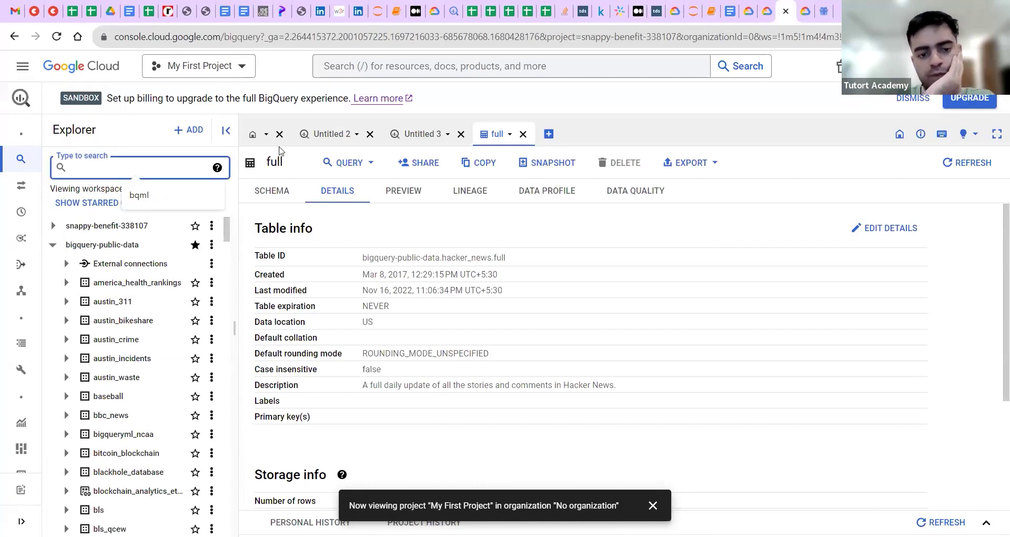
{"action": "left_click", "coordinate": [412, 270]}
{"action": "scroll", "coordinate": [412, 270], "scroll_direction": "down", "scroll_amount": 3}
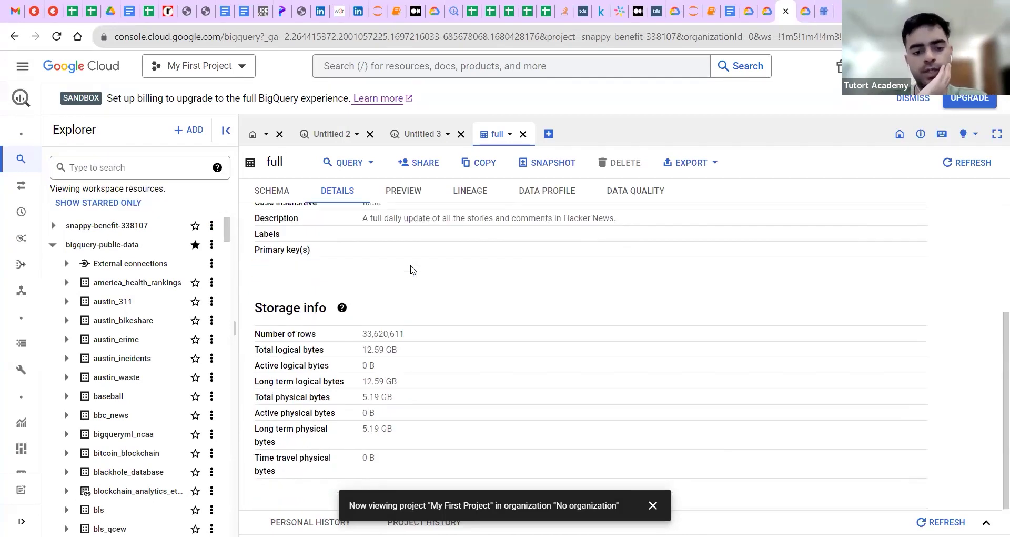
{"action": "scroll", "coordinate": [411, 270], "scroll_direction": "up", "scroll_amount": 3}
{"action": "scroll", "coordinate": [412, 270], "scroll_direction": "up", "scroll_amount": 5}
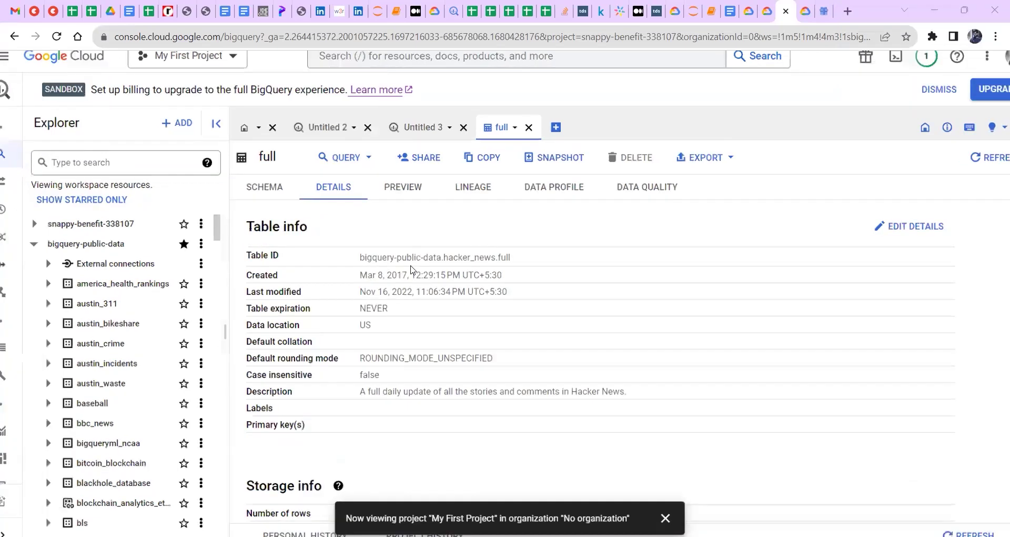
{"action": "scroll", "coordinate": [412, 270], "scroll_direction": "down", "scroll_amount": 3}
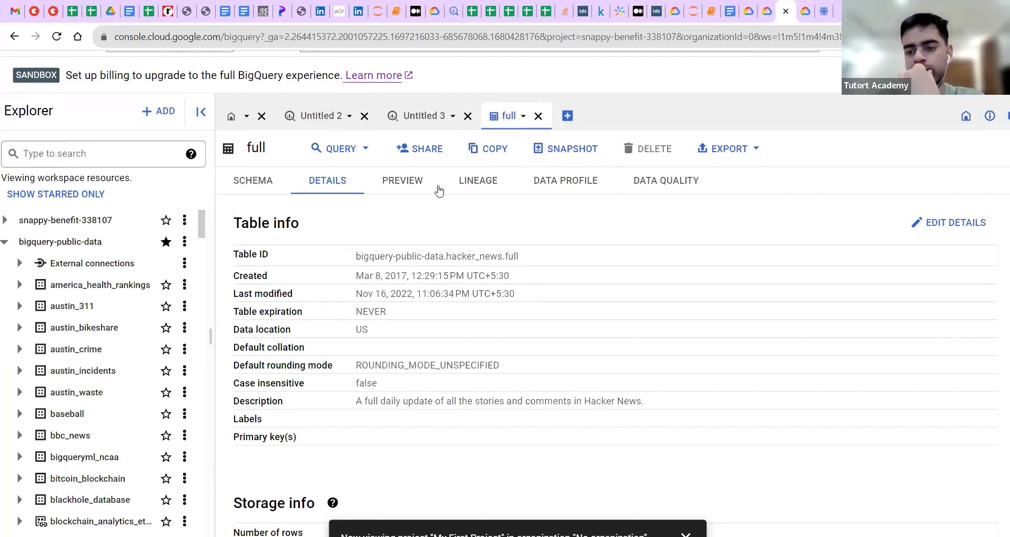
{"action": "scroll", "coordinate": [439, 190], "scroll_direction": "down", "scroll_amount": 2}
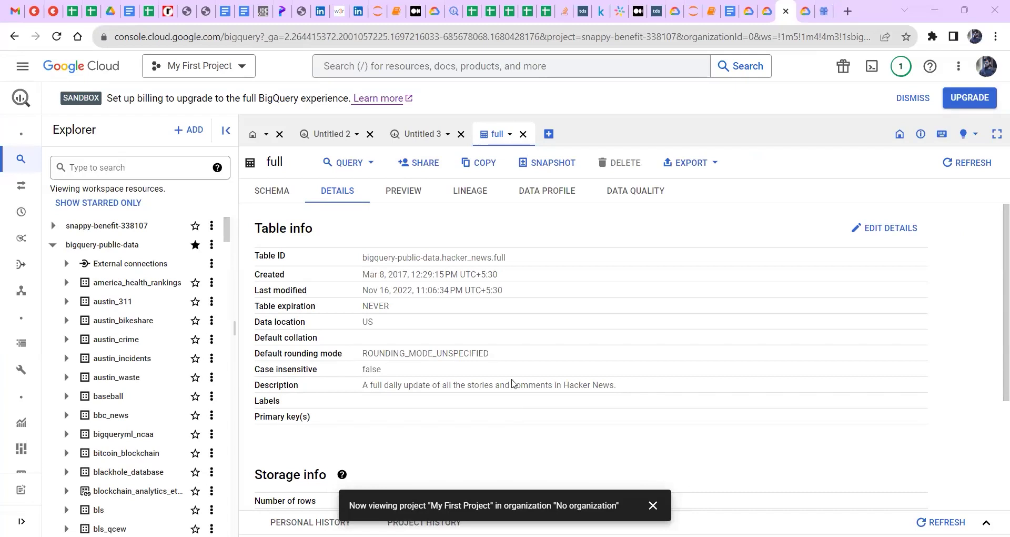
- Highlight the dataset name in the full table's Table ID and search the Explorer for "hacker news" across all projects
{"action": "mouse_move", "coordinate": [458, 258]}
{"action": "left_click_drag", "start_coordinate": [442, 258], "coordinate": [494, 260]}
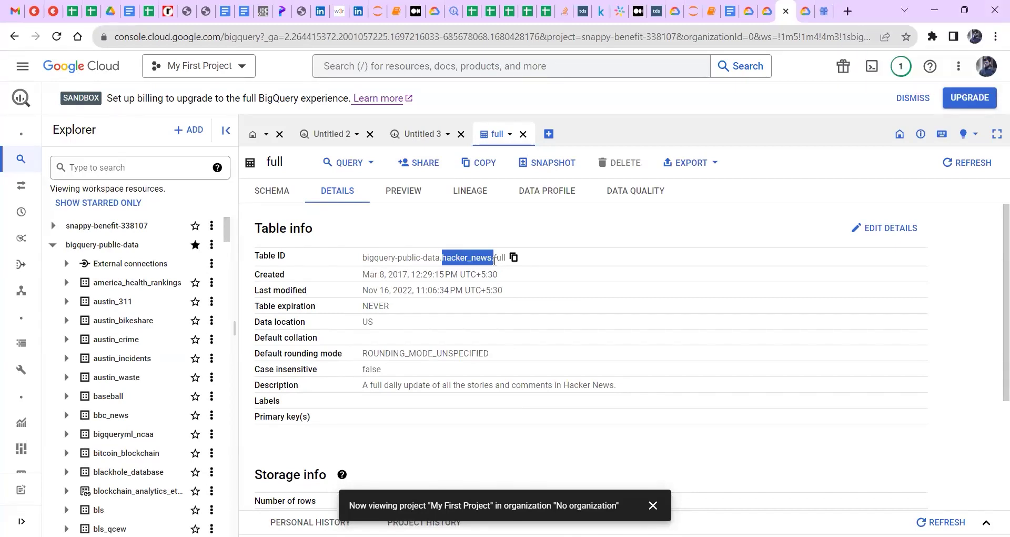
{"action": "left_click", "coordinate": [150, 172]}
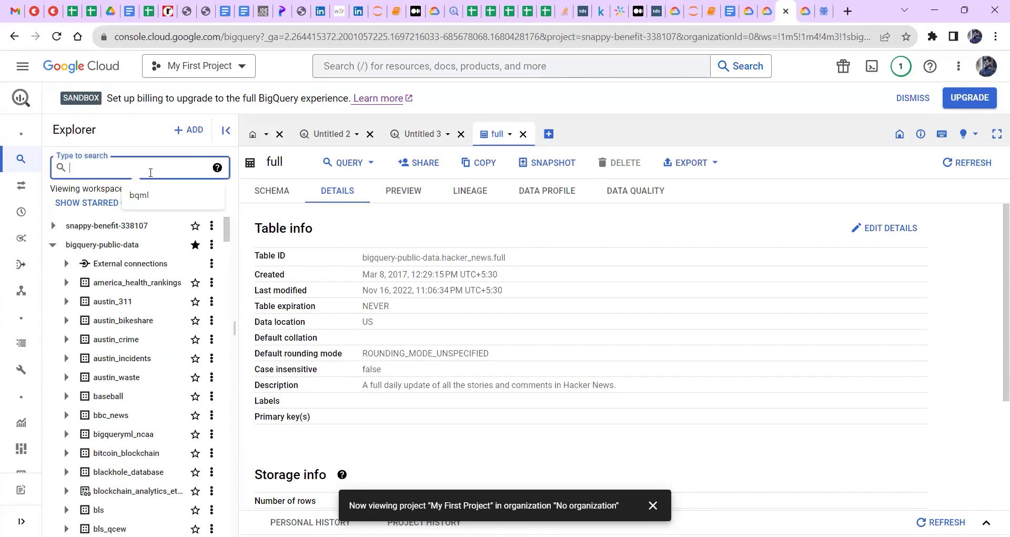
{"action": "type", "text": "hacker "}
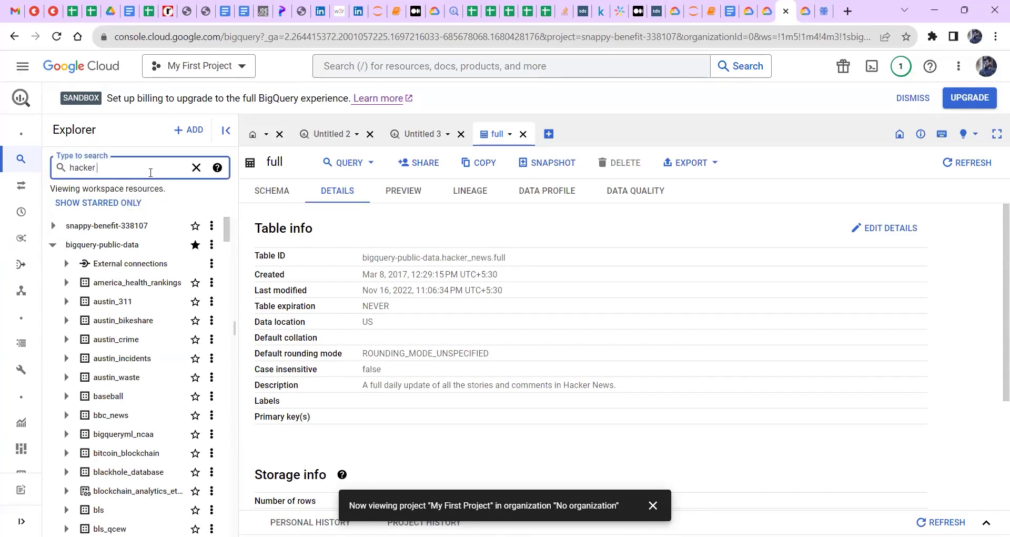
{"action": "type", "text": "news"}
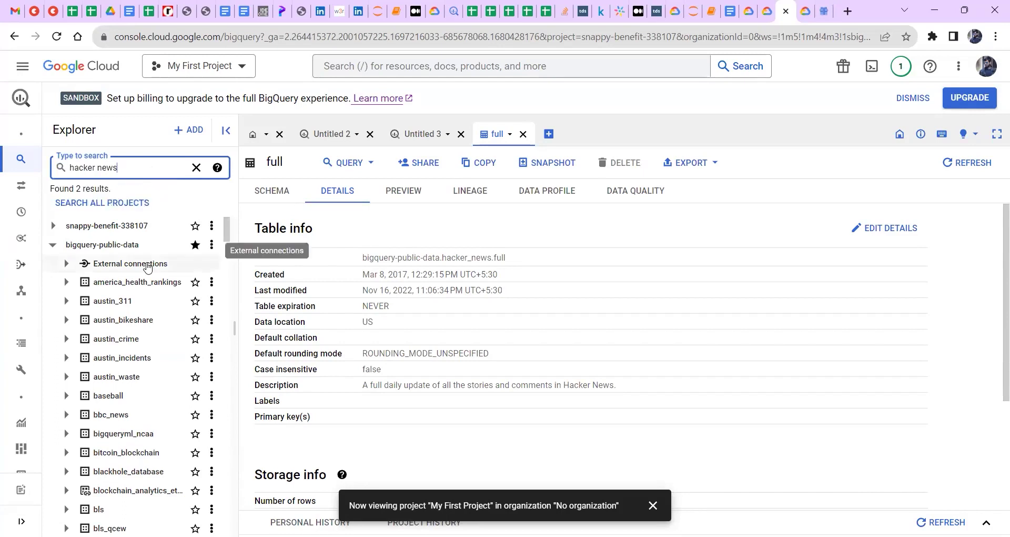
{"action": "left_click", "coordinate": [138, 204]}
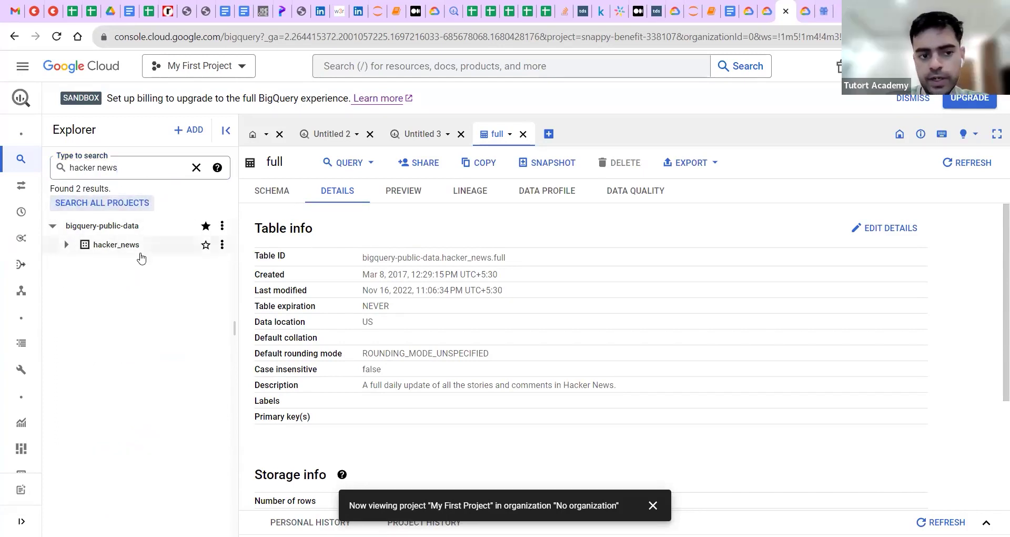
- Expand the hacker_news dataset in the search results to list its full table
{"action": "left_click", "coordinate": [141, 172]}
{"action": "triple_click", "coordinate": [141, 172]}
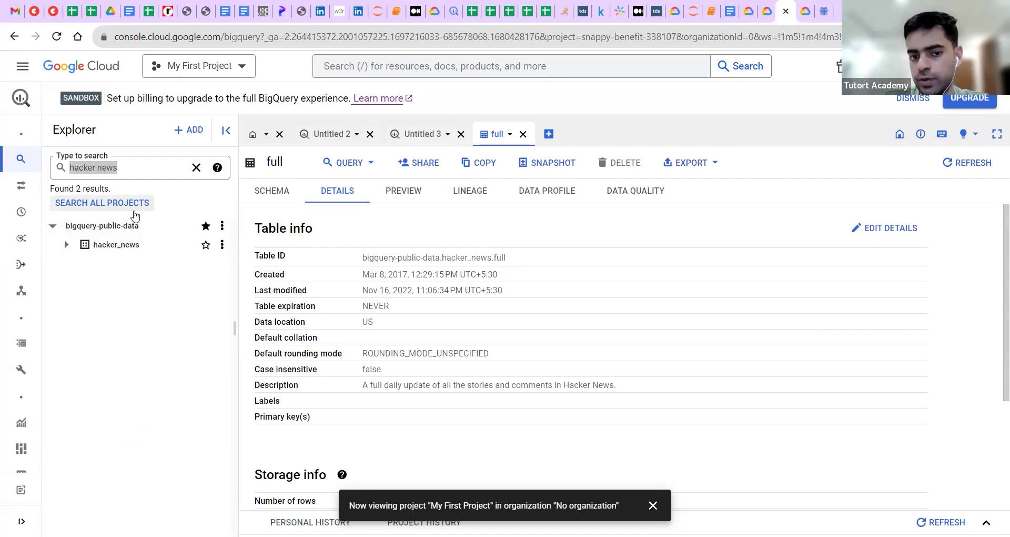
{"action": "left_click", "coordinate": [167, 399]}
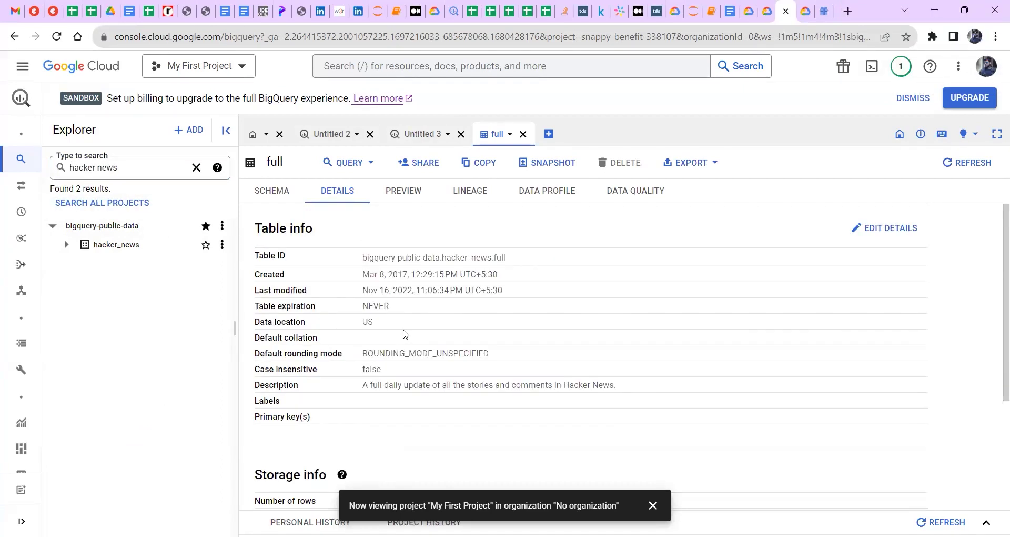
{"action": "left_click", "coordinate": [64, 246]}
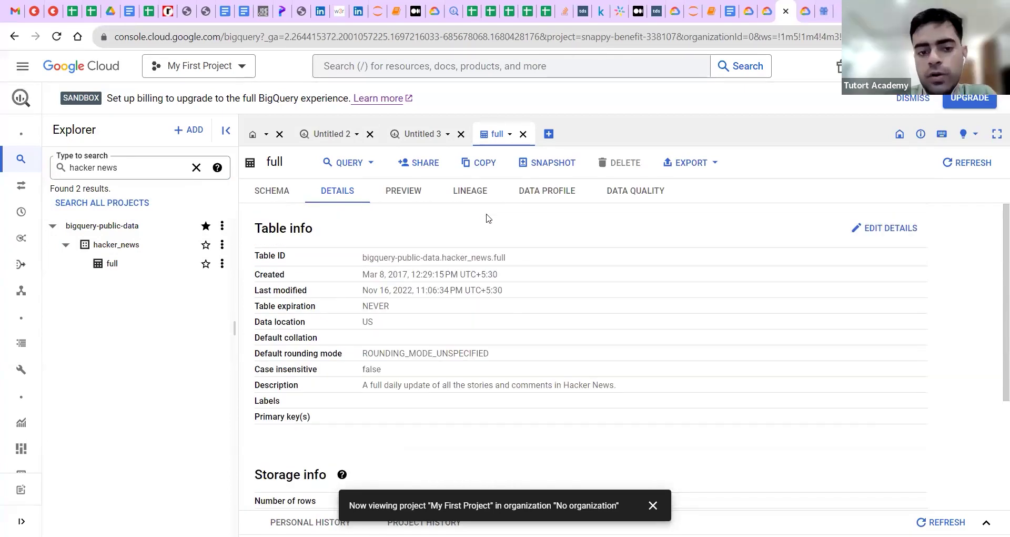
- Enlarge the full table's details and highlight its Table ID, creation date and last modified date in turn
{"action": "scroll", "coordinate": [488, 218], "scroll_direction": "up", "scroll_amount": 5, "text": "ctrl"}
{"action": "scroll", "coordinate": [374, 216], "scroll_direction": "down", "scroll_amount": 1}
{"action": "triple_click", "coordinate": [374, 217]}
{"action": "scroll", "coordinate": [373, 217], "scroll_direction": "up", "scroll_amount": 1}
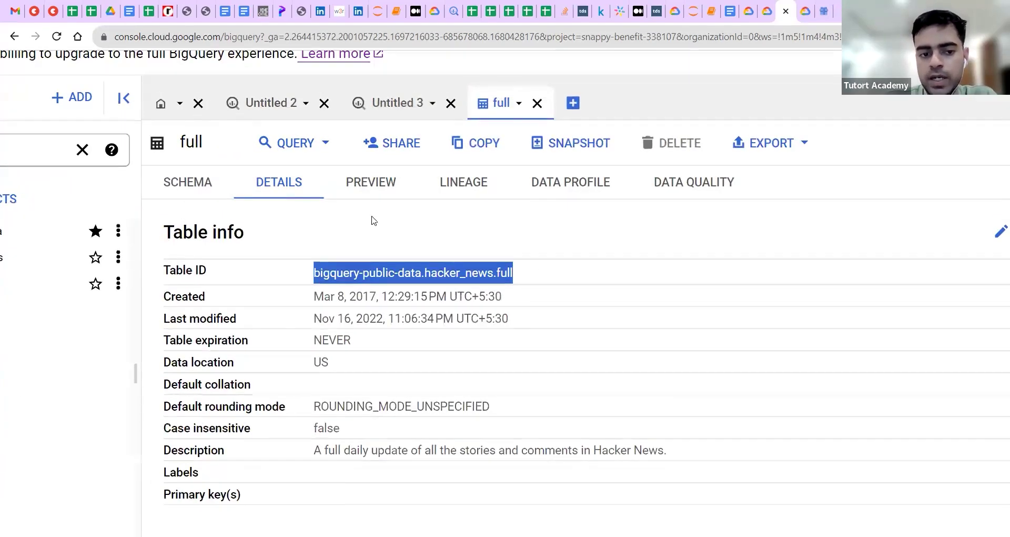
{"action": "triple_click", "coordinate": [363, 298]}
{"action": "left_click", "coordinate": [331, 318]}
{"action": "triple_click", "coordinate": [331, 318]}
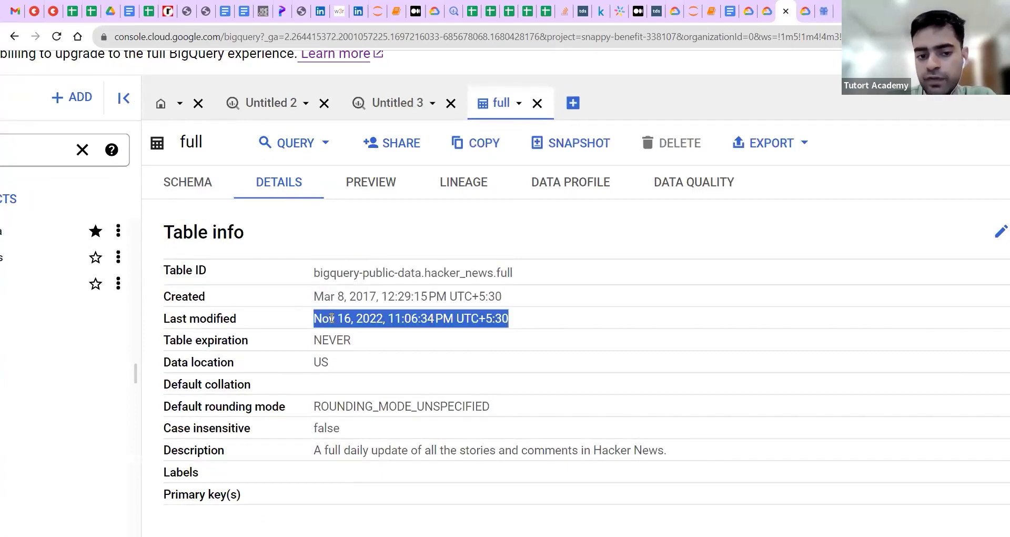
- Highlight the full table's expiration, data location and description values in the table info
{"action": "scroll", "coordinate": [332, 315], "scroll_direction": "down", "scroll_amount": 1}
{"action": "double_click", "coordinate": [325, 269]}
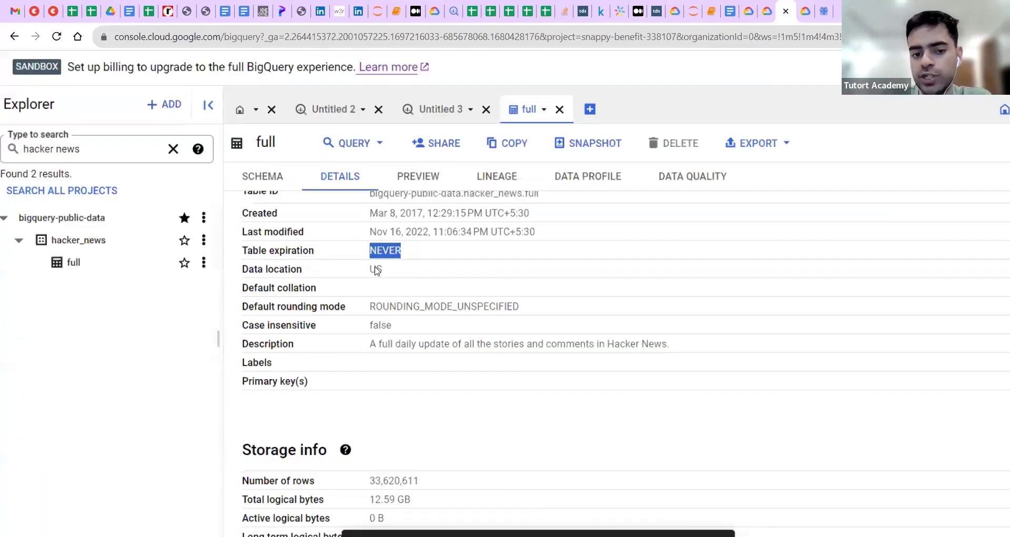
{"action": "double_click", "coordinate": [380, 269]}
{"action": "scroll", "coordinate": [405, 342], "scroll_direction": "down", "scroll_amount": 1}
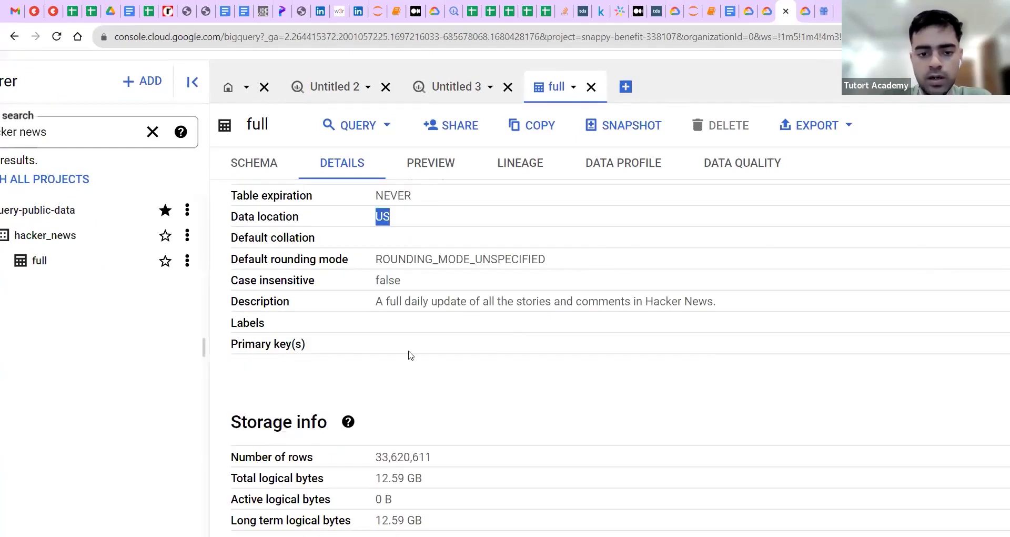
{"action": "scroll", "coordinate": [409, 372], "scroll_direction": "down", "scroll_amount": 1}
{"action": "triple_click", "coordinate": [399, 247]}
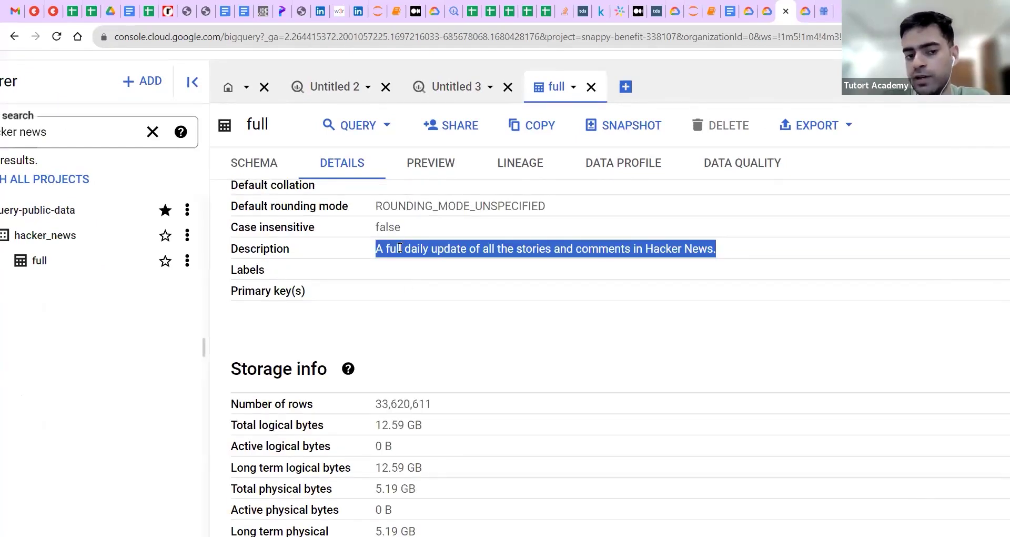
- Review the full table's storage info, highlighting its total logical bytes, and dismiss the project notification
{"action": "scroll", "coordinate": [462, 406], "scroll_direction": "down", "scroll_amount": 1}
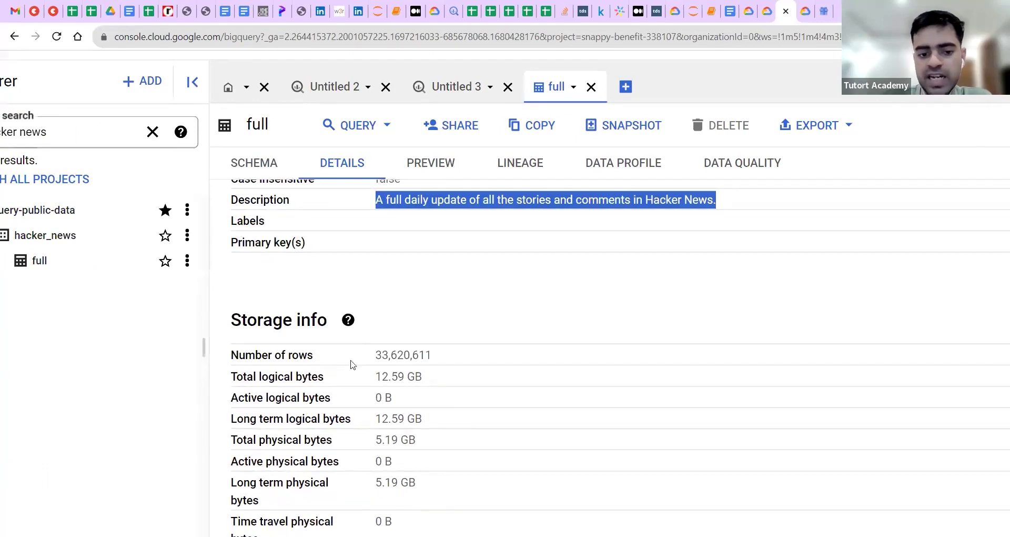
{"action": "triple_click", "coordinate": [400, 375]}
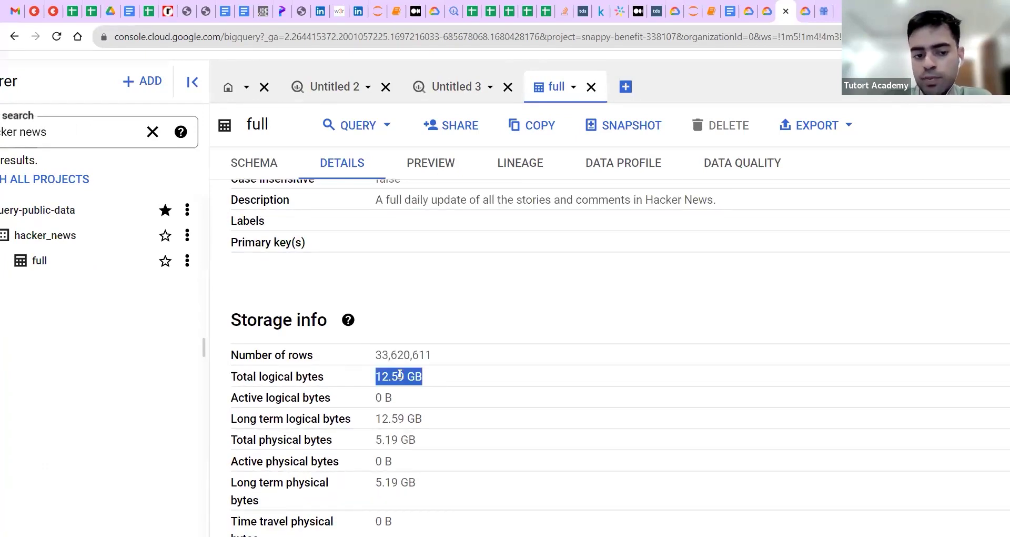
{"action": "scroll", "coordinate": [405, 473], "scroll_direction": "down", "scroll_amount": 2}
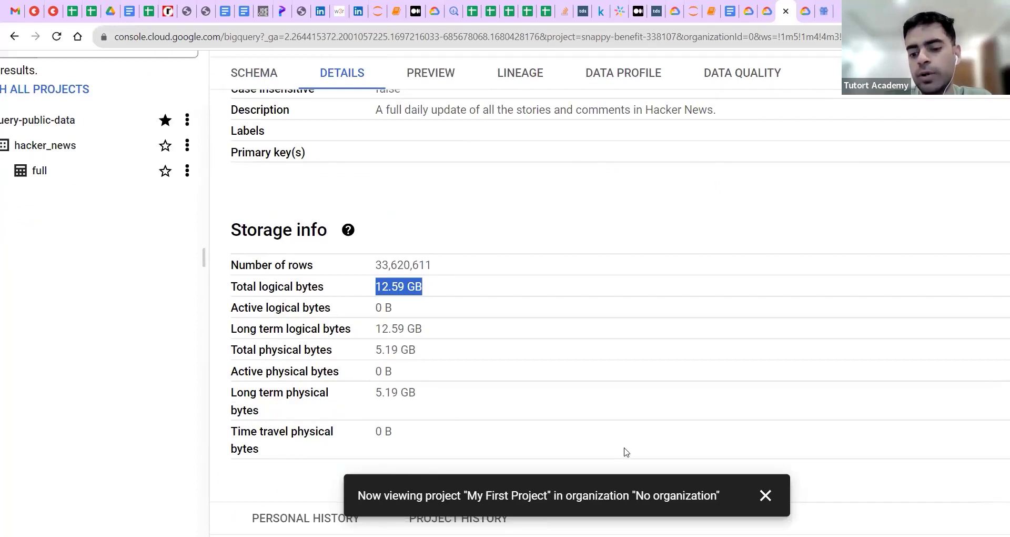
{"action": "left_click", "coordinate": [765, 495]}
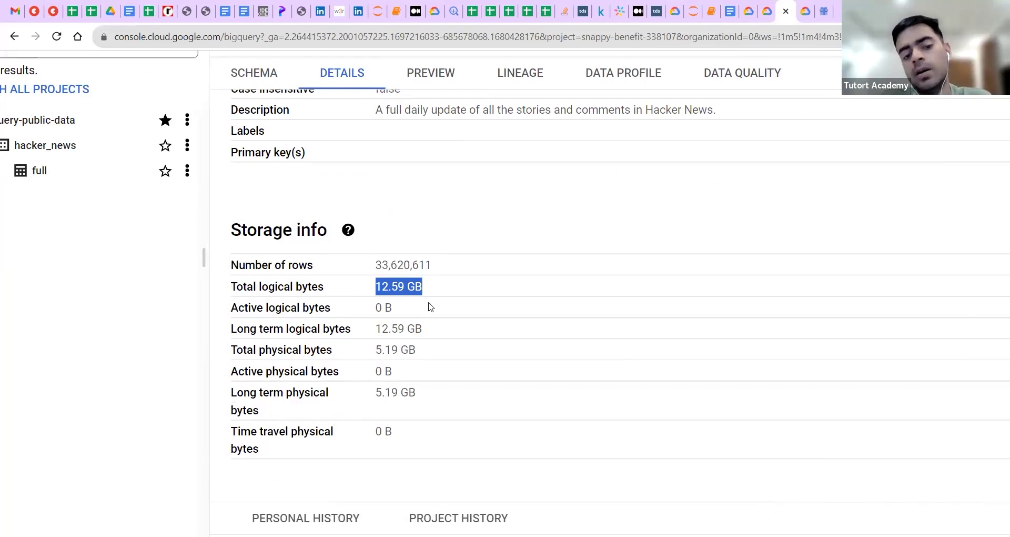
{"action": "triple_click", "coordinate": [381, 286]}
{"action": "left_click", "coordinate": [460, 410]}
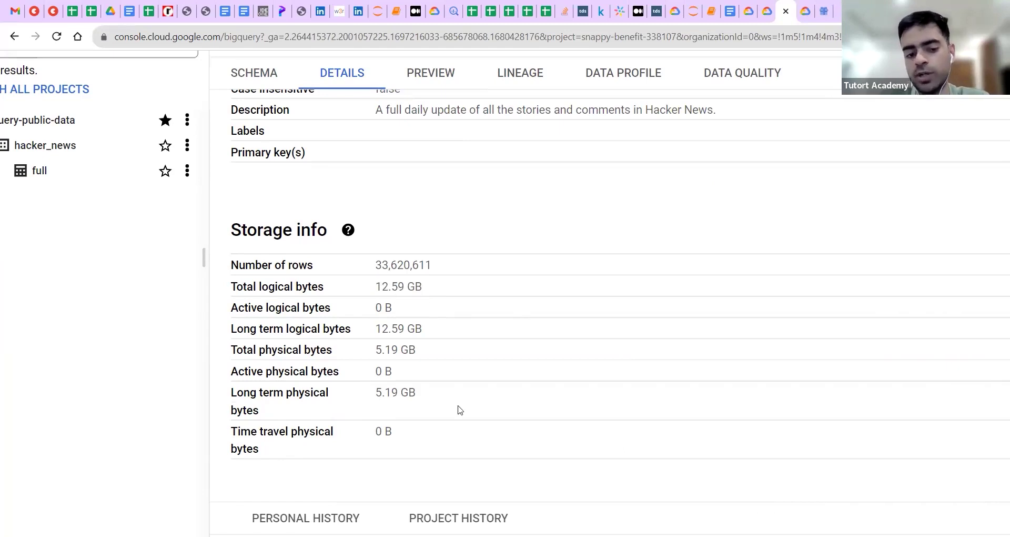
- Revisit the full table's schema and its table info details
{"action": "key", "text": "ctrl+minus"}
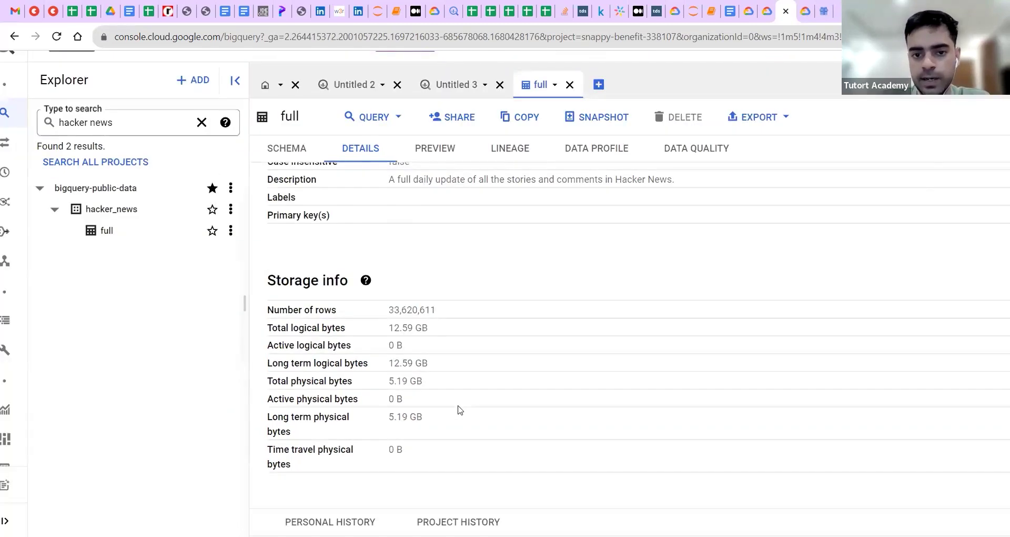
{"action": "scroll", "coordinate": [455, 218], "scroll_direction": "up", "scroll_amount": 3}
{"action": "scroll", "coordinate": [456, 218], "scroll_direction": "up", "scroll_amount": 2}
{"action": "key", "text": "Right"}
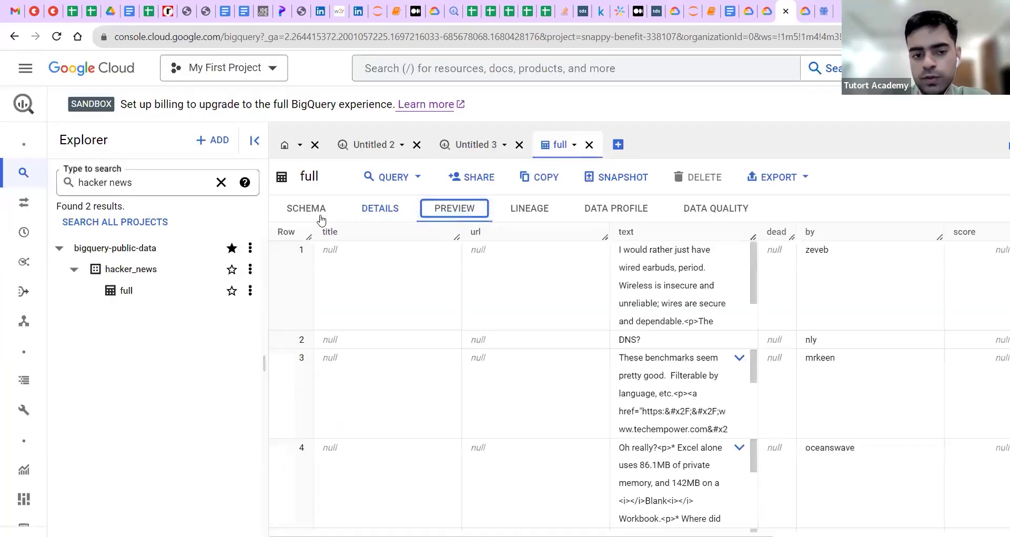
{"action": "left_click", "coordinate": [323, 220]}
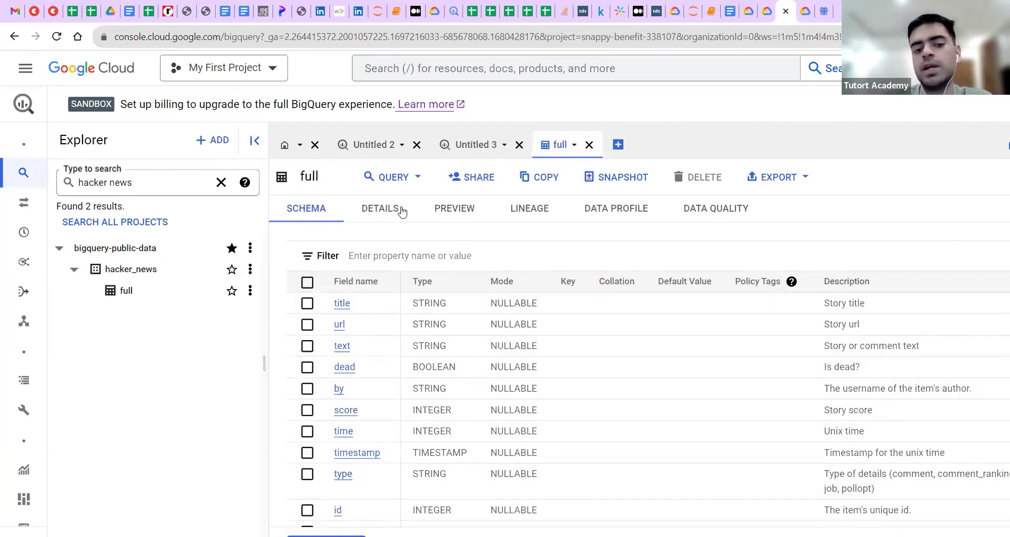
{"action": "left_click", "coordinate": [377, 208]}
{"action": "scroll", "coordinate": [412, 235], "scroll_direction": "down", "scroll_amount": 2}
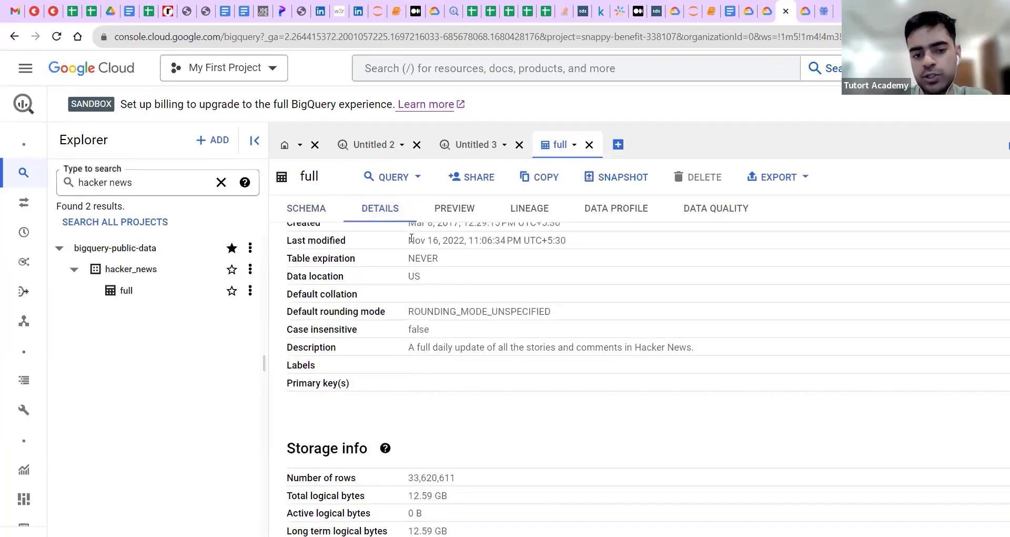
{"action": "scroll", "coordinate": [416, 330], "scroll_direction": "up", "scroll_amount": 2}
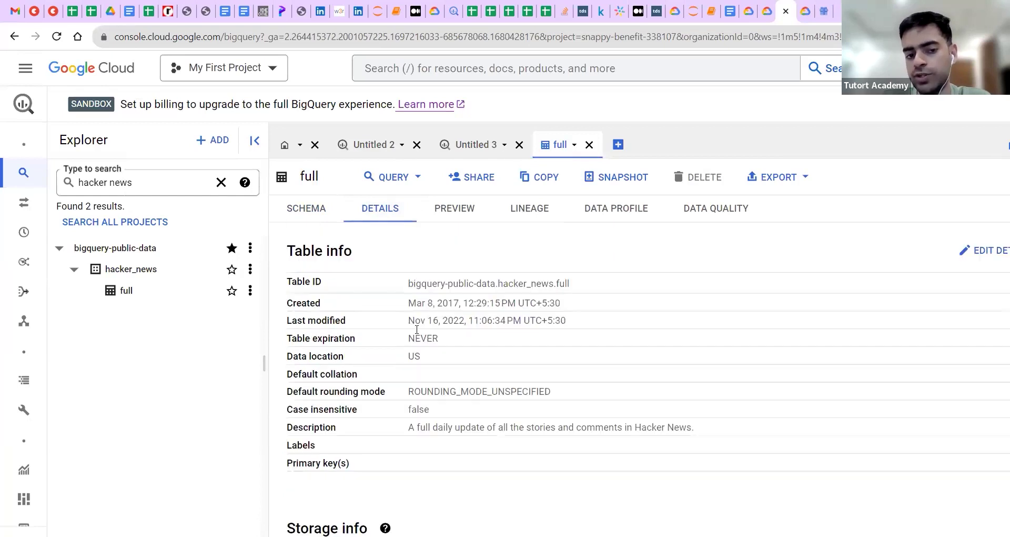
- Preview the full table's rows with the Explorer pane narrowed and look through all of its columns
{"action": "left_click", "coordinate": [452, 208]}
{"action": "scroll", "coordinate": [501, 366], "scroll_direction": "down", "scroll_amount": 1}
{"action": "scroll", "coordinate": [500, 366], "scroll_direction": "up", "scroll_amount": 1}
{"action": "left_click_drag", "start_coordinate": [264, 363], "coordinate": [153, 363]}
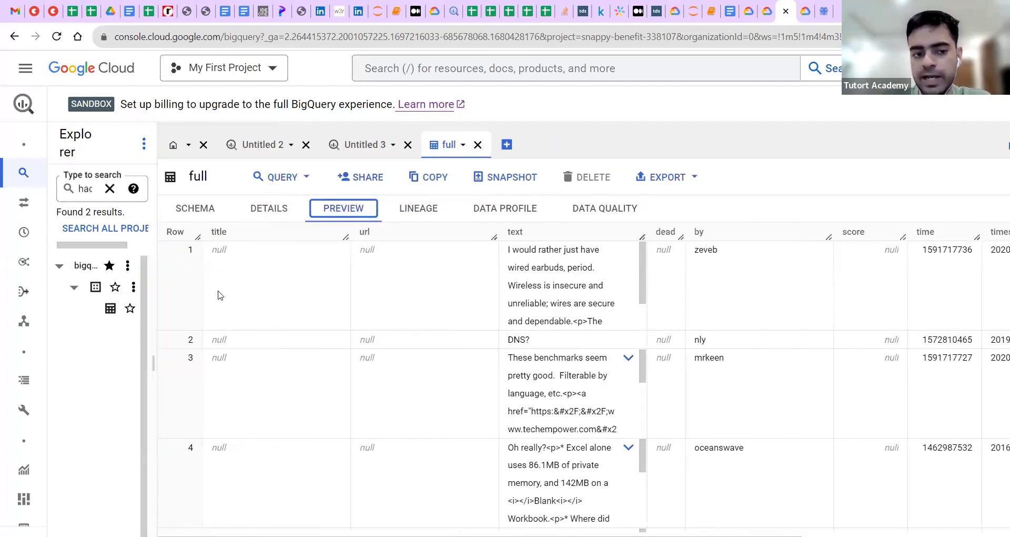
{"action": "left_click", "coordinate": [186, 237]}
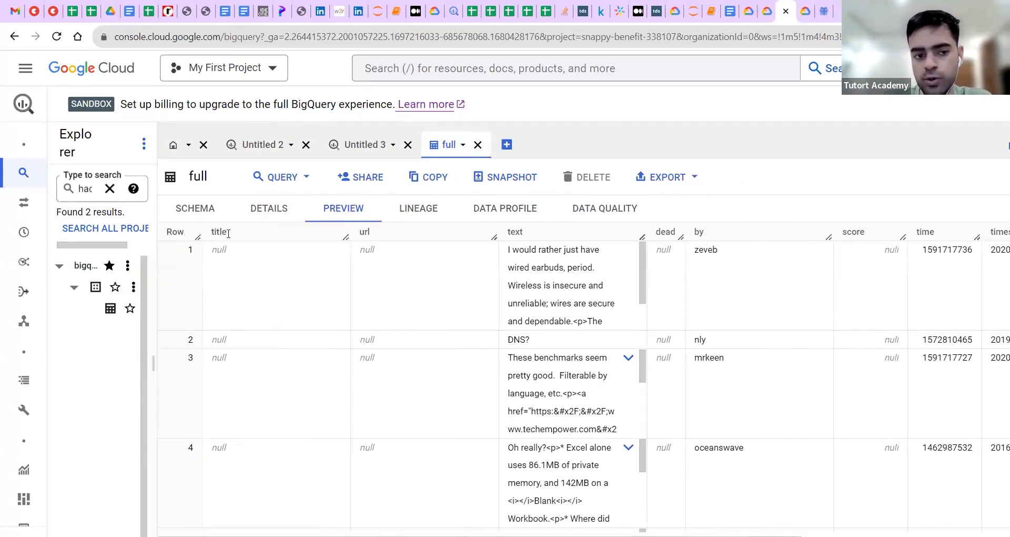
{"action": "scroll", "coordinate": [437, 236], "scroll_direction": "right", "scroll_amount": 2}
{"action": "scroll", "coordinate": [436, 236], "scroll_direction": "right", "scroll_amount": 4}
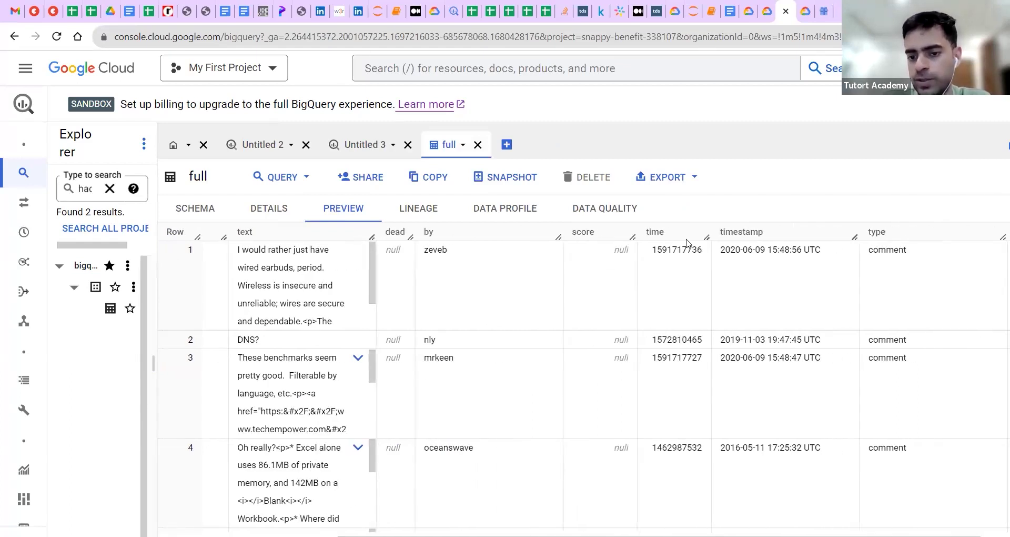
{"action": "scroll", "coordinate": [687, 243], "scroll_direction": "right", "scroll_amount": 6}
{"action": "scroll", "coordinate": [331, 339], "scroll_direction": "left", "scroll_amount": 10}
{"action": "scroll", "coordinate": [269, 187], "scroll_direction": "left", "scroll_amount": 3}
- Create a query on the full table in a new tab and have it select all columns with *
{"action": "left_click", "coordinate": [270, 180]}
{"action": "left_click", "coordinate": [280, 207]}
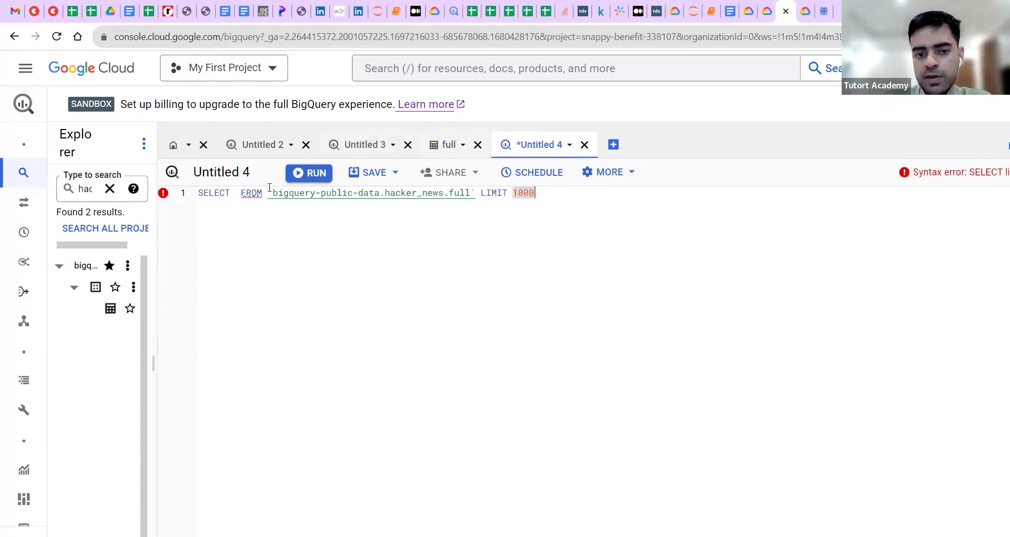
{"action": "left_click", "coordinate": [236, 195]}
{"action": "type", "text": "*"}
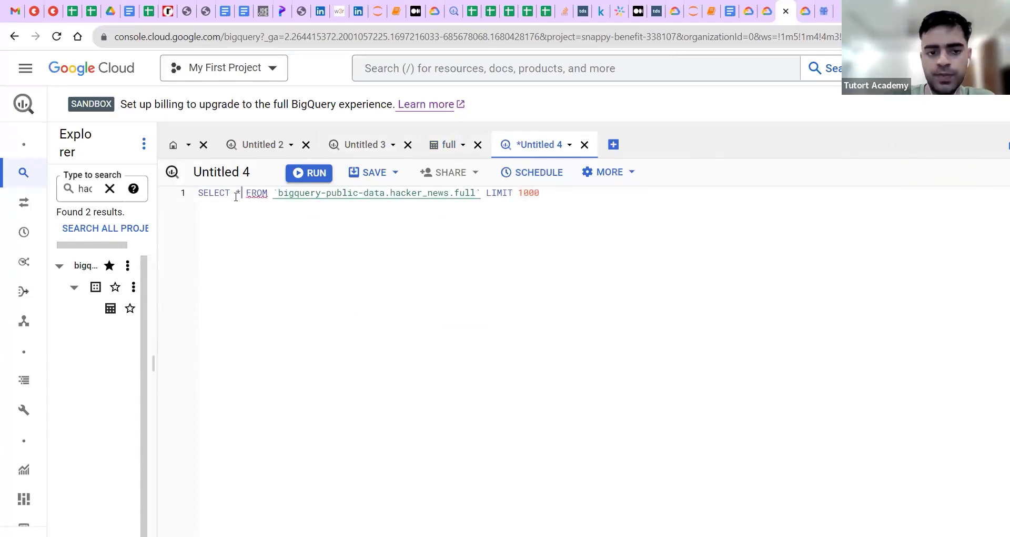
- Reduce the query's LIMIT to 1 and run it
{"action": "left_click", "coordinate": [553, 199]}
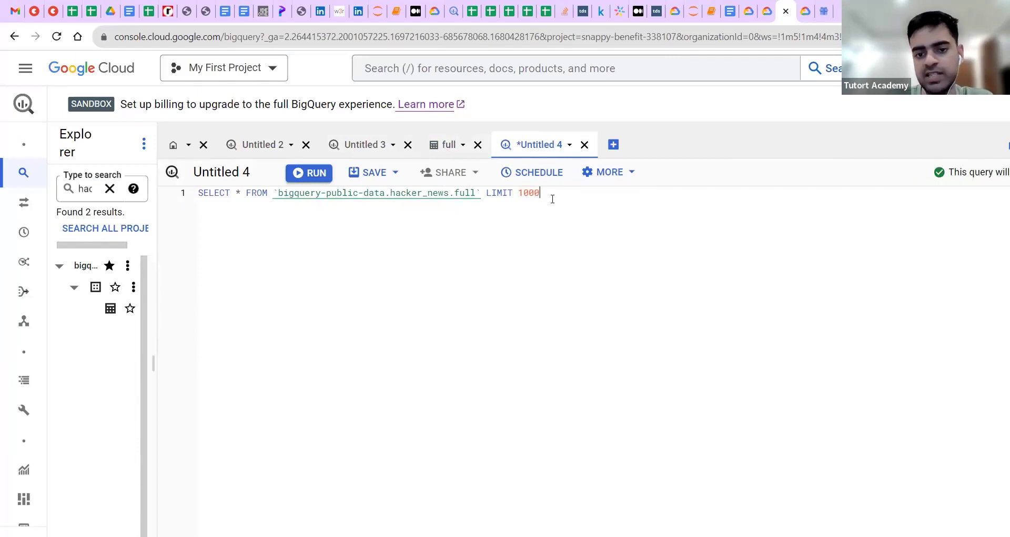
{"action": "key", "text": "BackSpace"}
{"action": "key", "text": "BackSpace"}
{"action": "key", "text": "BackSpace"}
{"action": "left_click", "coordinate": [310, 173]}
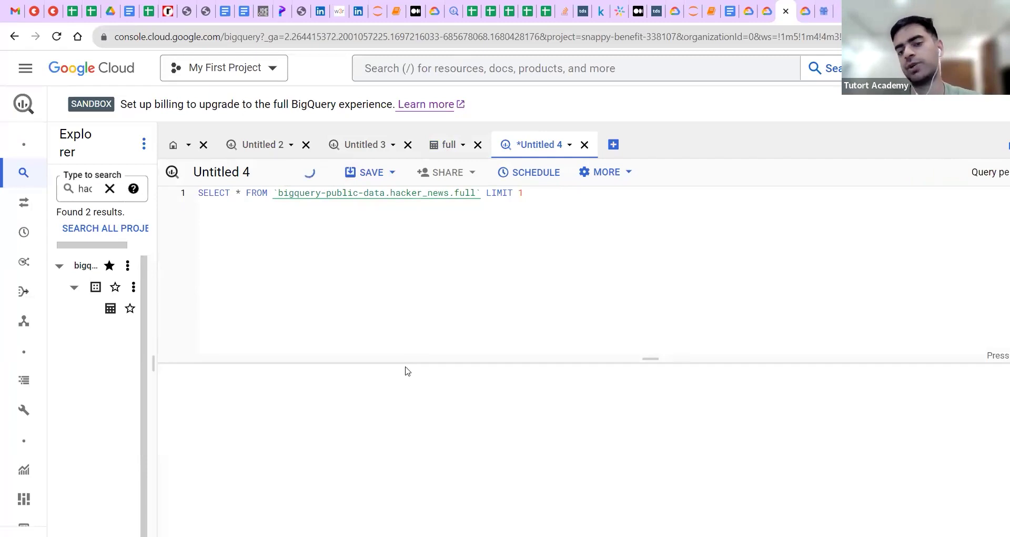
- Look through all columns of the returned row in the query results
{"action": "key", "text": "ctrl+minus"}
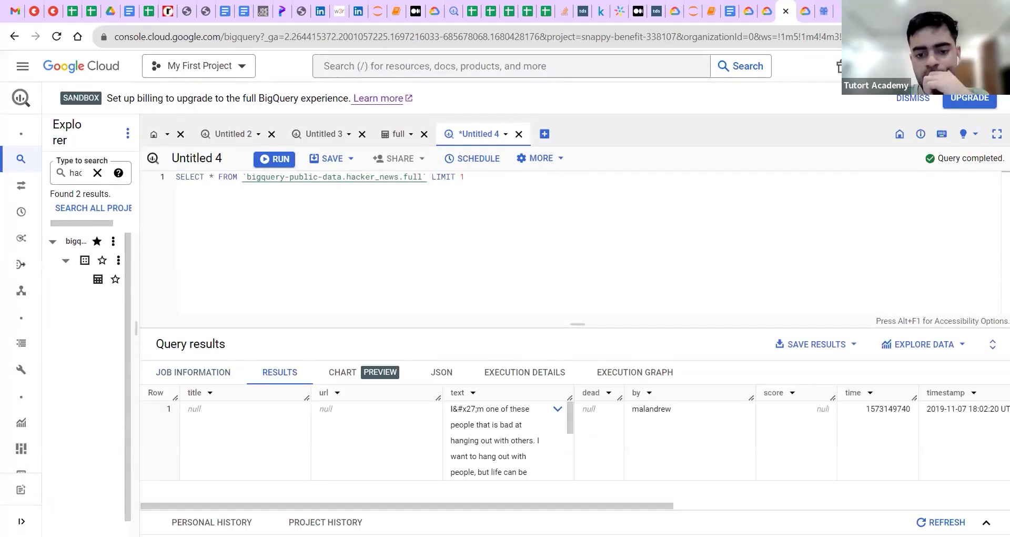
{"action": "scroll", "coordinate": [489, 467], "scroll_direction": "right", "scroll_amount": 10}
{"action": "scroll", "coordinate": [489, 467], "scroll_direction": "left", "scroll_amount": 10}
{"action": "left_click", "coordinate": [426, 295]}
{"action": "key", "text": "ctrl+plus"}
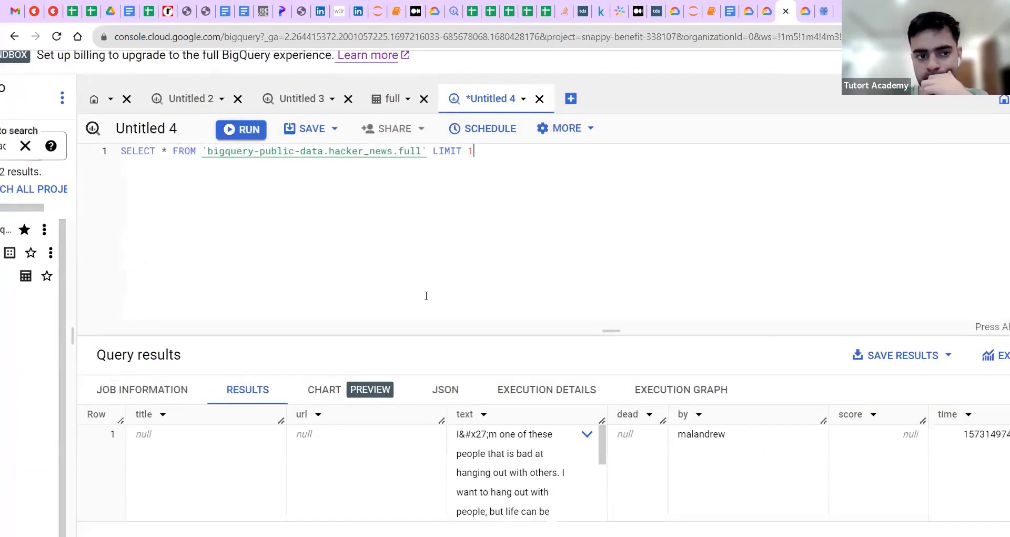
{"action": "key", "text": "ctrl+plus"}
{"action": "key", "text": "ctrl+minus"}
{"action": "key", "text": "ctrl+minus"}
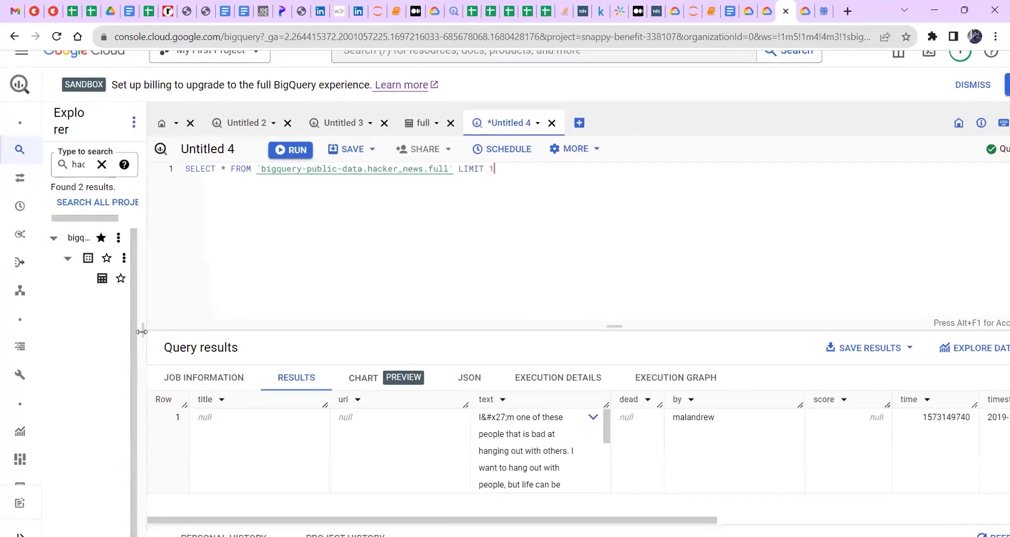
- Revisit the full table's preview and query options, and return to the Untitled 4 query to review its SELECT statement
{"action": "left_click", "coordinate": [549, 126]}
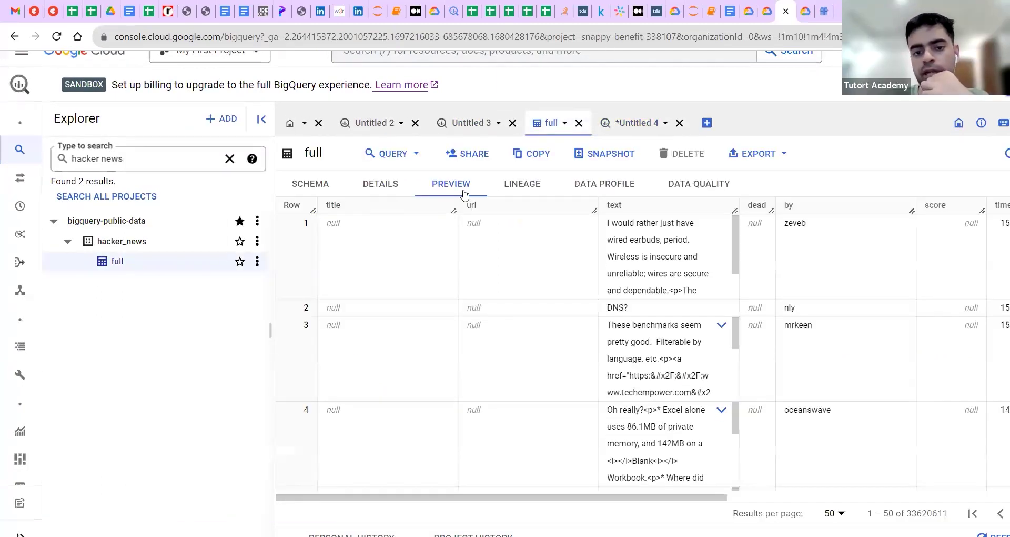
{"action": "left_click", "coordinate": [377, 157]}
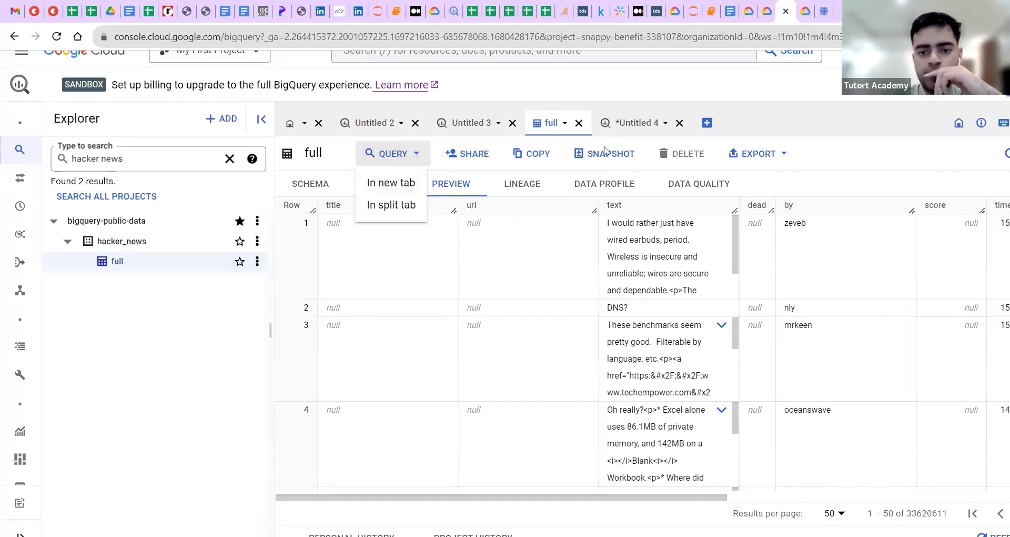
{"action": "left_click", "coordinate": [623, 123]}
{"action": "left_click", "coordinate": [623, 123]}
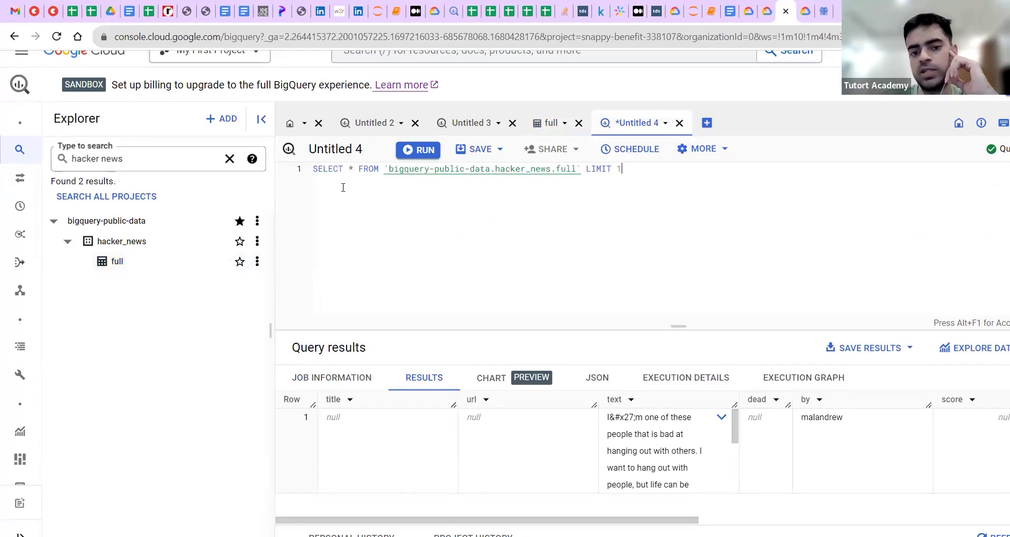
{"action": "key", "text": "ctrl+a"}
{"action": "left_click", "coordinate": [358, 168]}
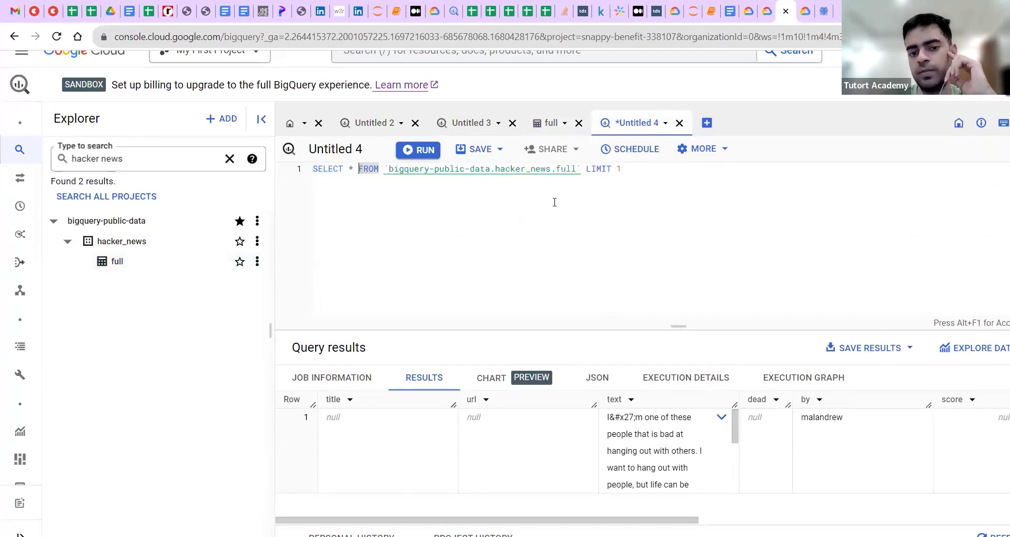
{"action": "left_click", "coordinate": [678, 164]}
{"action": "scroll", "coordinate": [677, 164], "scroll_direction": "up", "scroll_amount": 5}
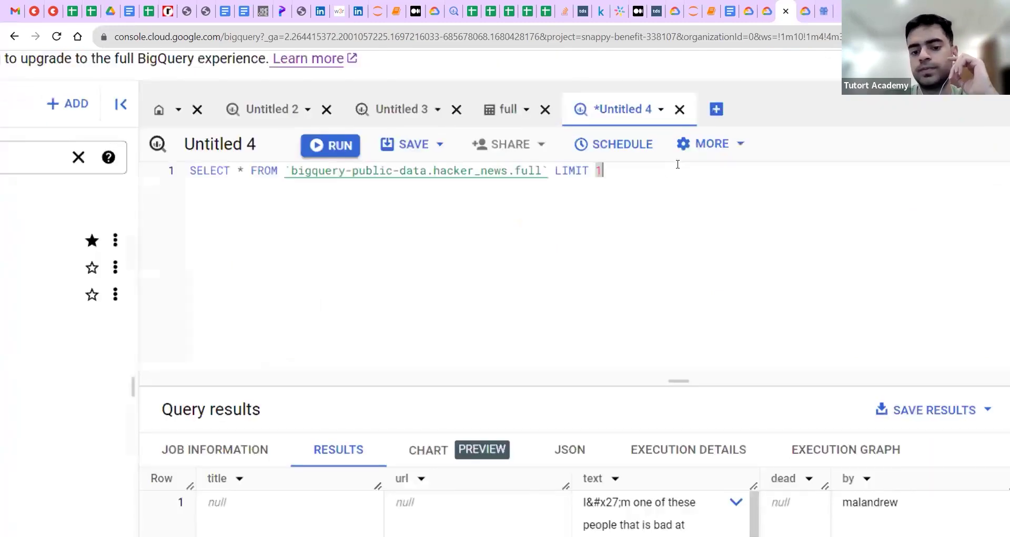
{"action": "scroll", "coordinate": [678, 164], "scroll_direction": "down", "scroll_amount": 5}
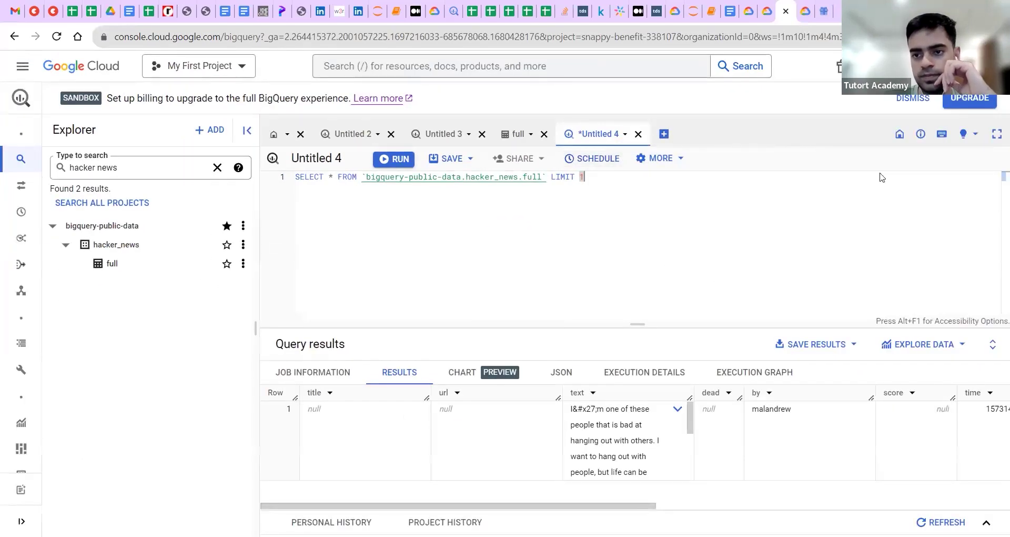
- Dismiss the sandbox billing banner and look over the query and its results
{"action": "left_click", "coordinate": [913, 99]}
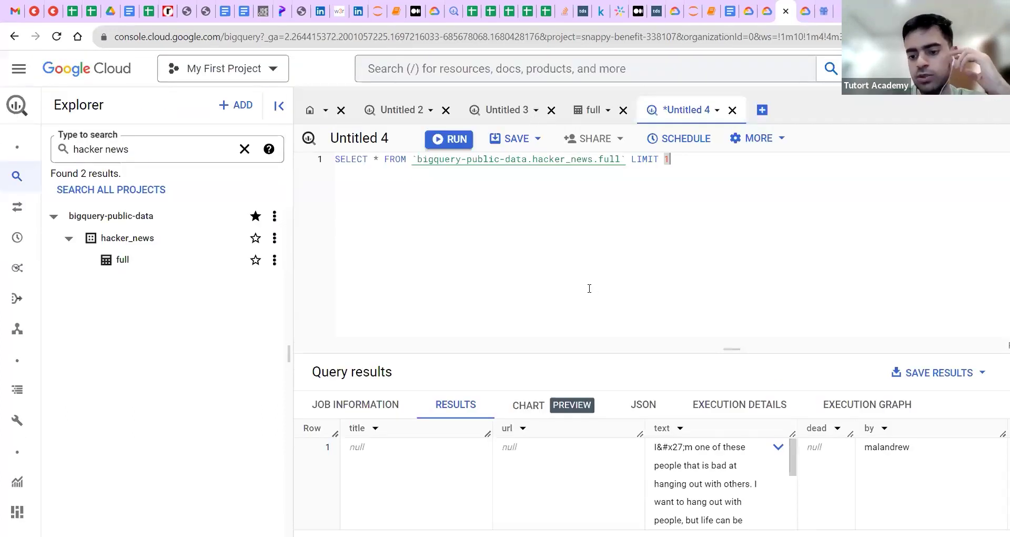
{"action": "scroll", "coordinate": [589, 288], "scroll_direction": "down", "scroll_amount": 2}
{"action": "scroll", "coordinate": [507, 428], "scroll_direction": "right", "scroll_amount": 2}
{"action": "scroll", "coordinate": [508, 430], "scroll_direction": "left", "scroll_amount": 2}
{"action": "scroll", "coordinate": [694, 237], "scroll_direction": "up", "scroll_amount": 2}
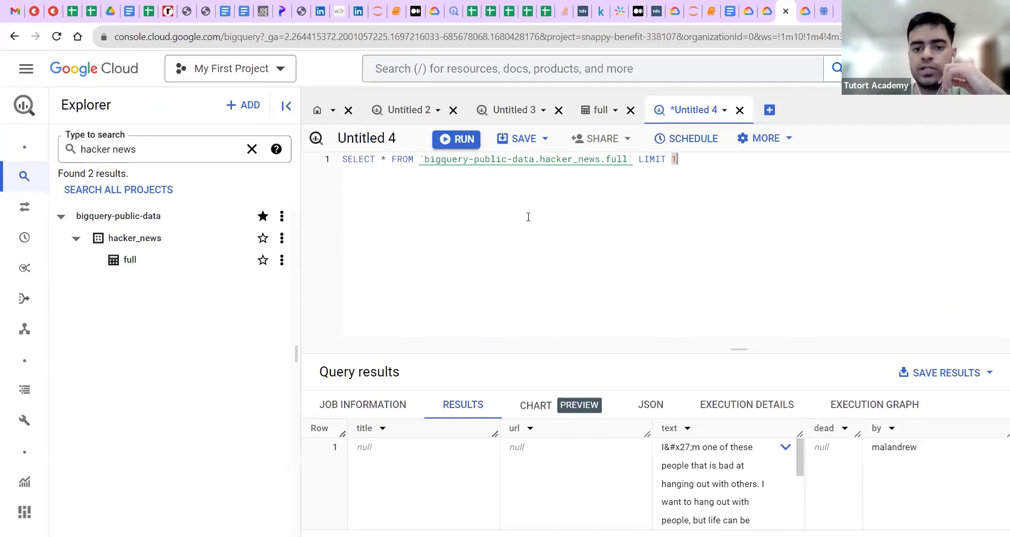
- Clear the whole query from the Untitled 4 editor and collapse the Explorer pane
{"action": "key", "text": "ctrl+a"}
{"action": "key", "text": "BackSpace"}
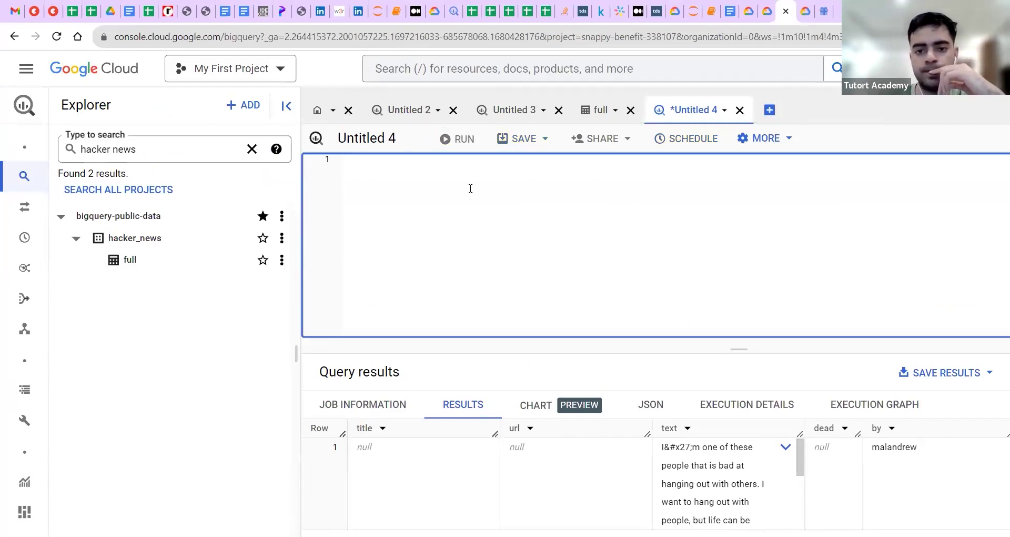
{"action": "left_click", "coordinate": [286, 106]}
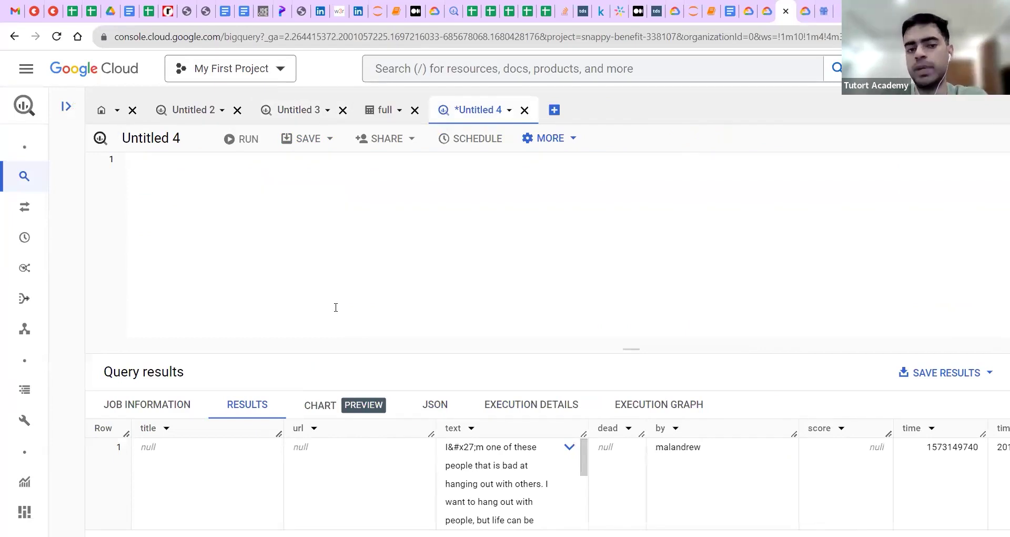
{"action": "key", "text": "ctrl+minus"}
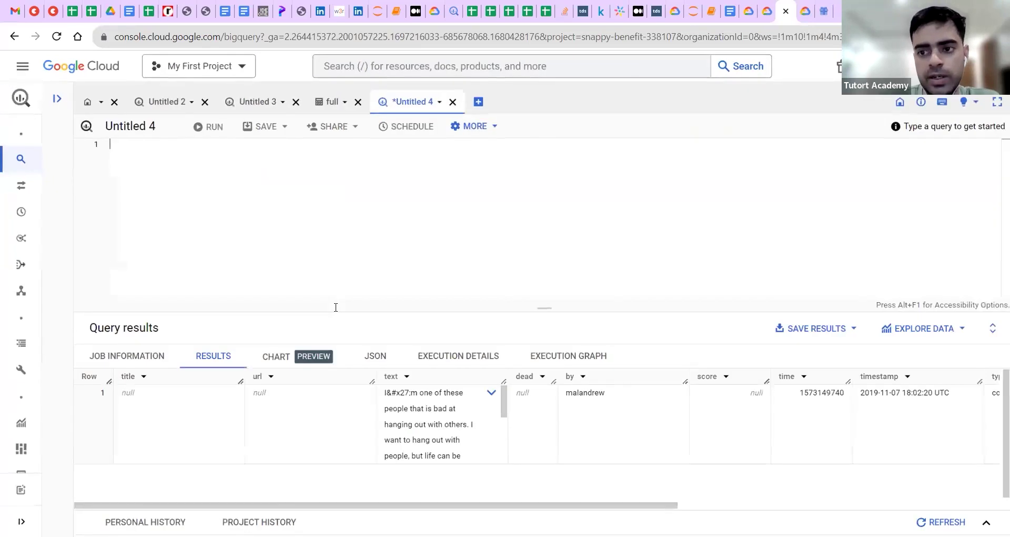
{"action": "key", "text": "ctrl+plus"}
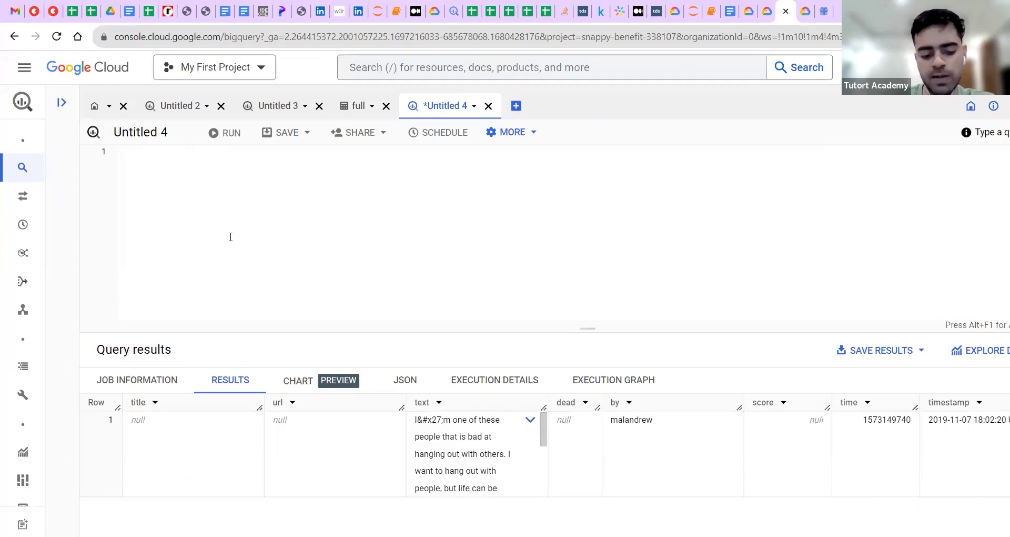
- Write the comment "--> store" on the first line of the empty query
{"action": "left_click", "coordinate": [230, 237]}
{"action": "type", "text": "--"}
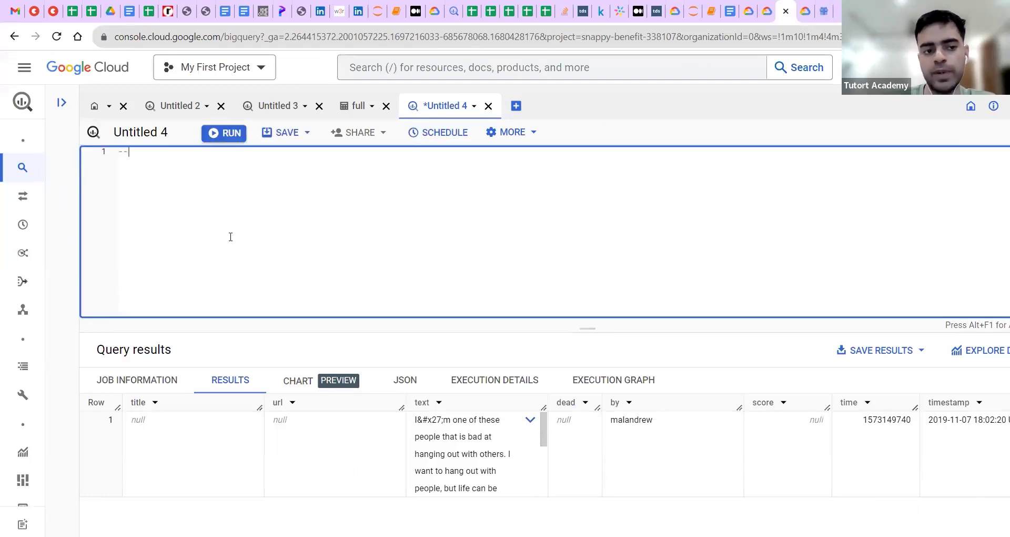
{"action": "type", "text": "> "}
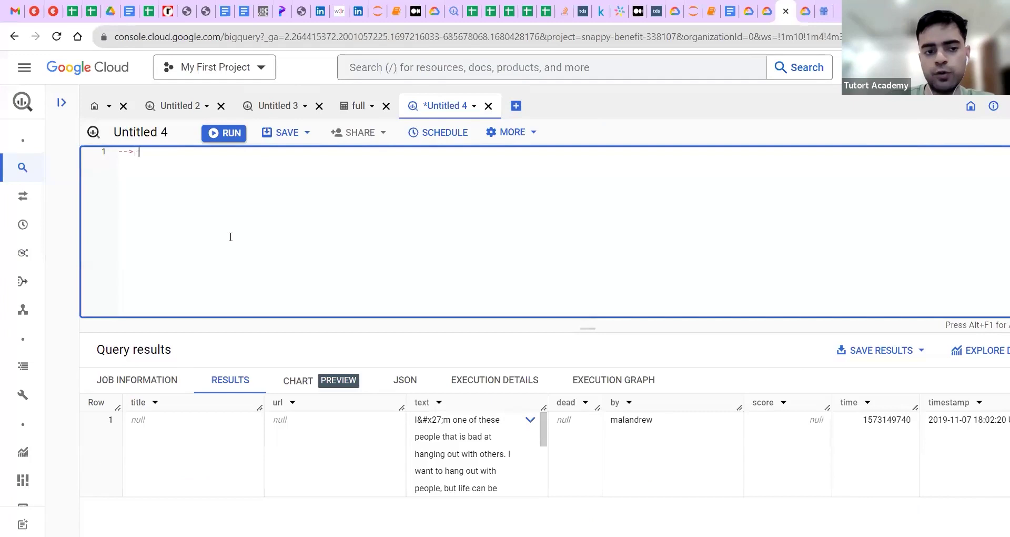
{"action": "type", "text": "stor"}
{"action": "key", "text": "ctrl+plus"}
{"action": "key", "text": "ctrl+plus"}
{"action": "key", "text": "ctrl+plus"}
{"action": "key", "text": "ctrl+plus"}
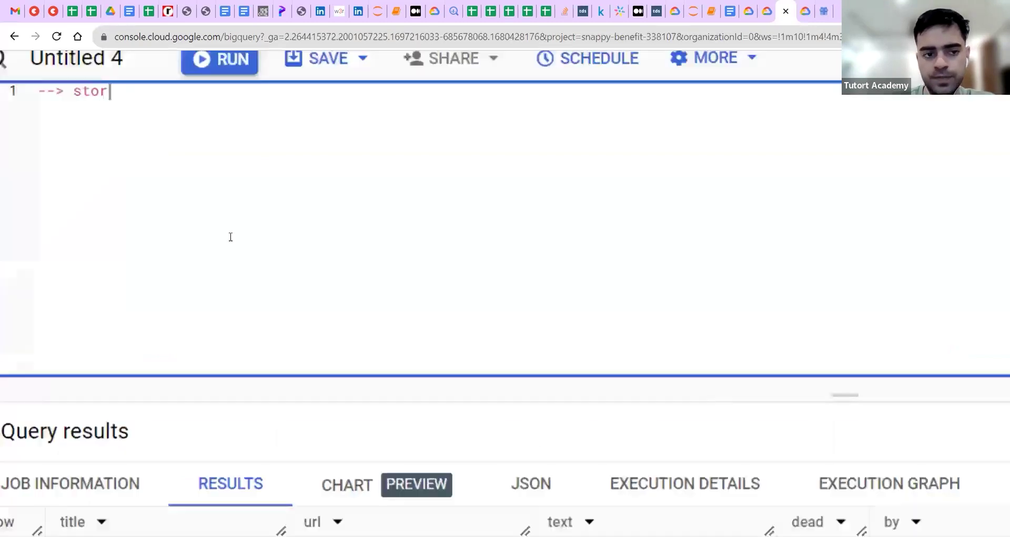
{"action": "type", "text": "re"}
{"action": "key", "text": "BackSpace"}
{"action": "key", "text": "BackSpace"}
{"action": "type", "text": "e"}
{"action": "key", "text": "ctrl+minus"}
{"action": "key", "text": "ctrl+minus"}
{"action": "key", "text": "ctrl+minus"}
{"action": "key", "text": "ctrl+minus"}
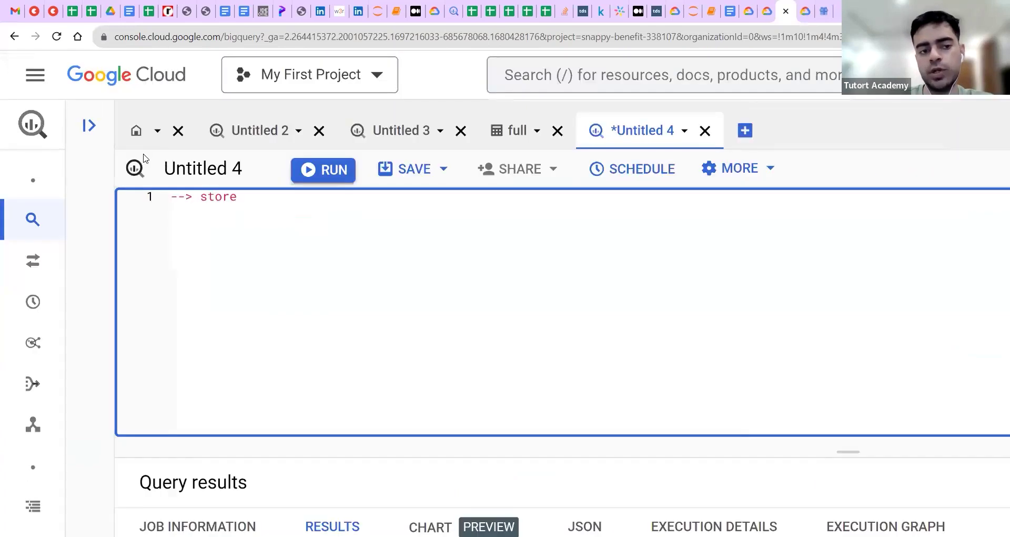
- Expand the Explorer pane again and delete the whole comment from the Untitled 4 query
{"action": "left_click", "coordinate": [86, 140]}
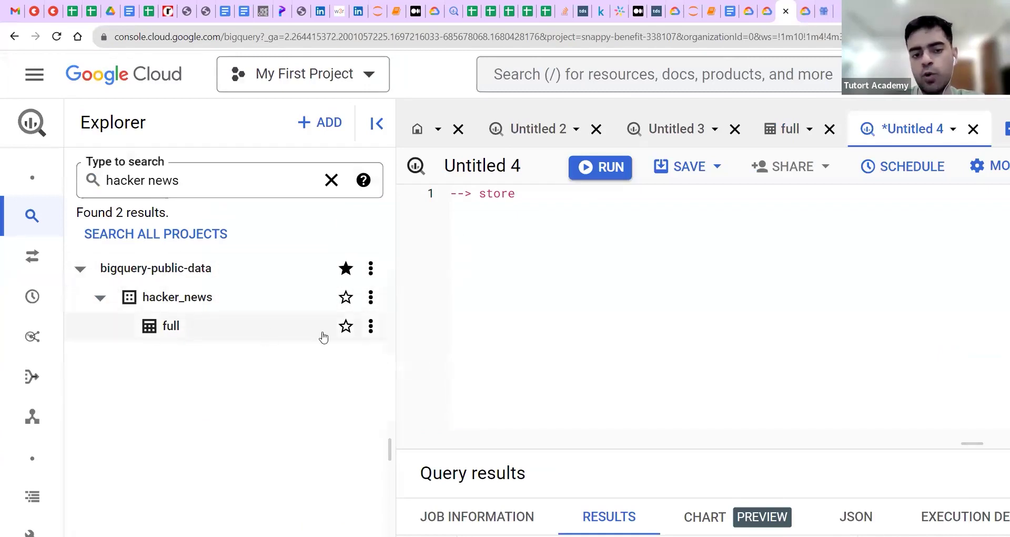
{"action": "left_click", "coordinate": [545, 201]}
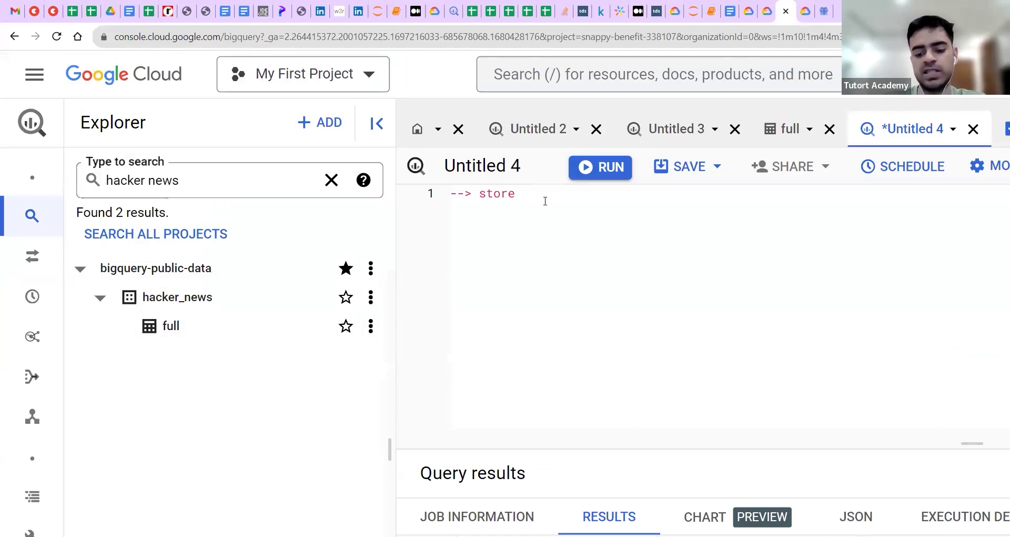
{"action": "type", "text": "-->"}
{"action": "key", "text": "BackSpace"}
{"action": "key", "text": "BackSpace"}
{"action": "key", "text": "BackSpace"}
{"action": "key", "text": "BackSpace"}
{"action": "key", "text": "BackSpace"}
{"action": "key", "text": "BackSpace"}
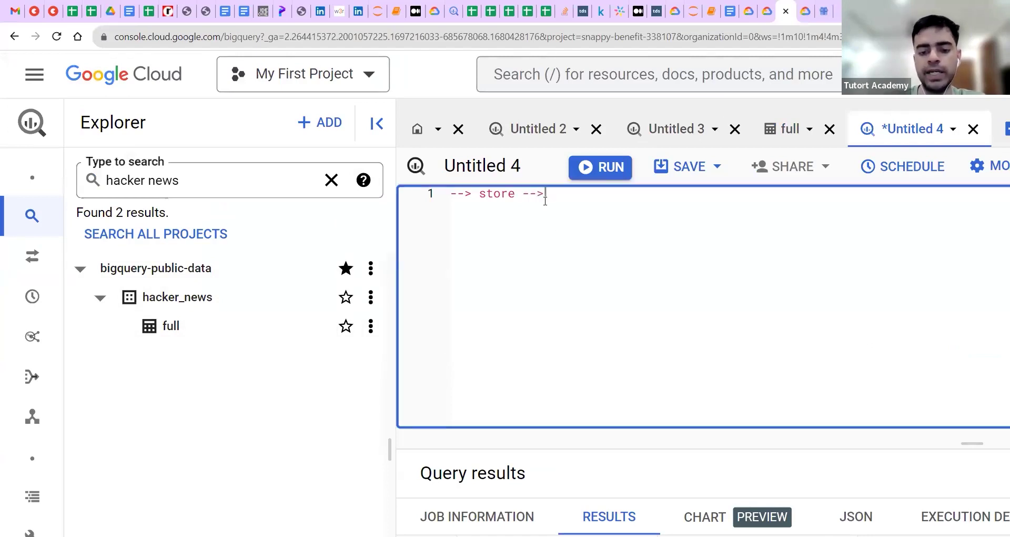
{"action": "key", "text": "BackSpace"}
{"action": "key", "text": "BackSpace"}
{"action": "key", "text": "BackSpace"}
{"action": "key", "text": "BackSpace"}
{"action": "key", "text": "BackSpace"}
{"action": "key", "text": "BackSpace"}
{"action": "key", "text": "BackSpace"}
{"action": "key", "text": "BackSpace"}
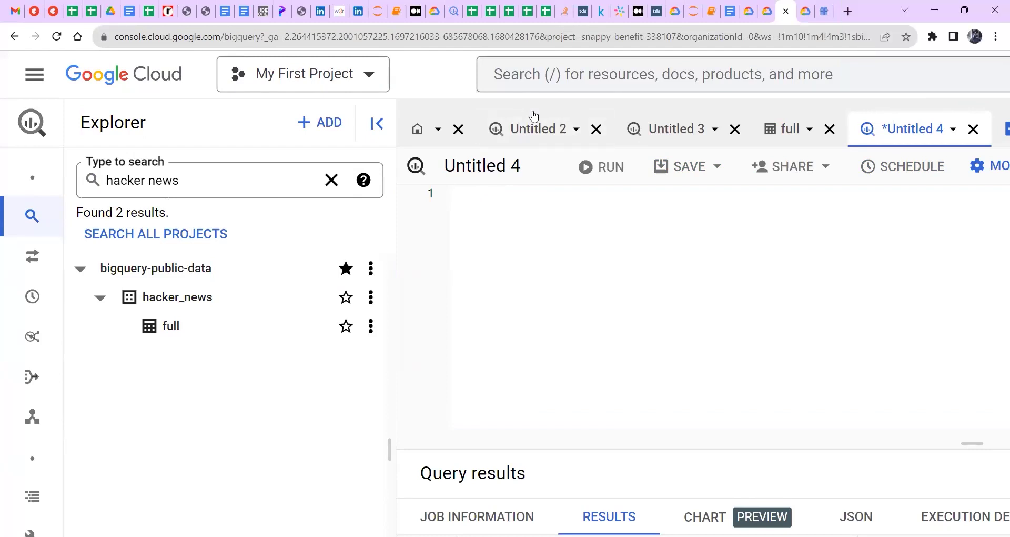
{"action": "triple_click", "coordinate": [201, 187]}
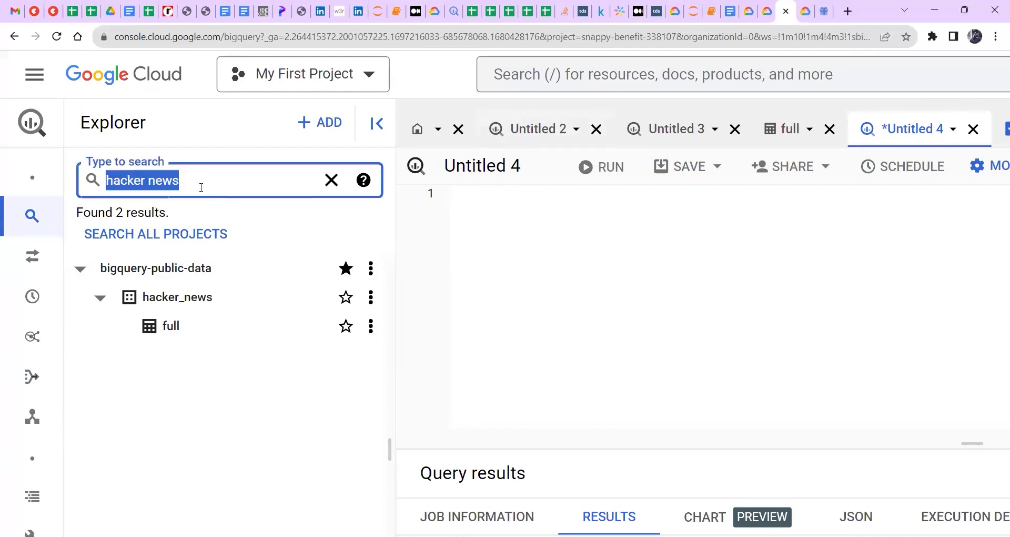
{"action": "left_click", "coordinate": [494, 305]}
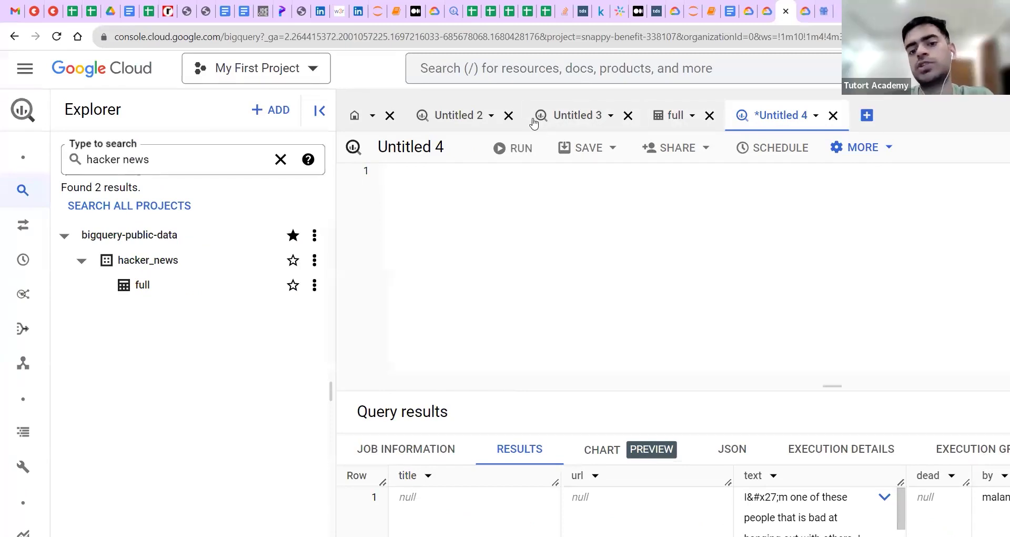
{"action": "left_click", "coordinate": [677, 122]}
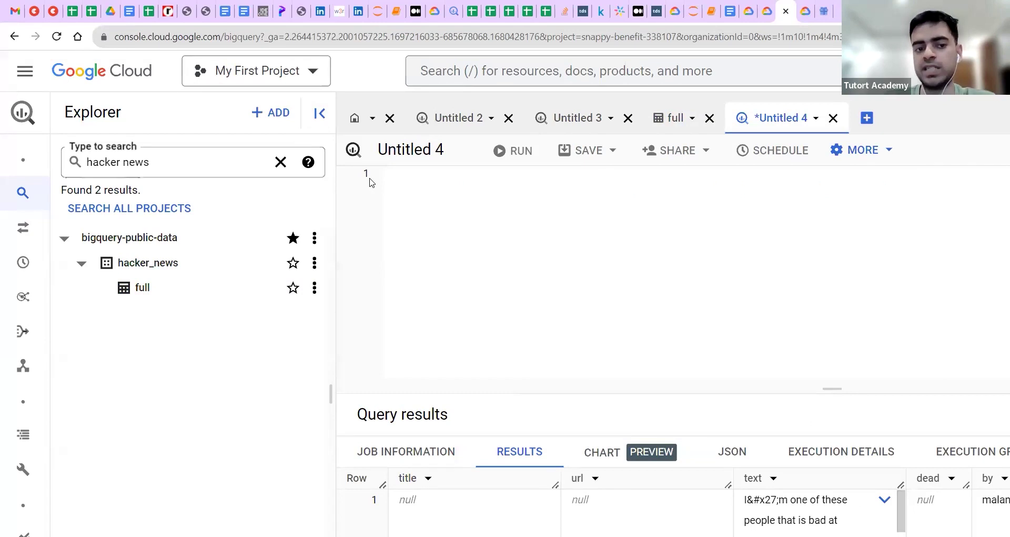
{"action": "key", "text": "ctrl+minus"}
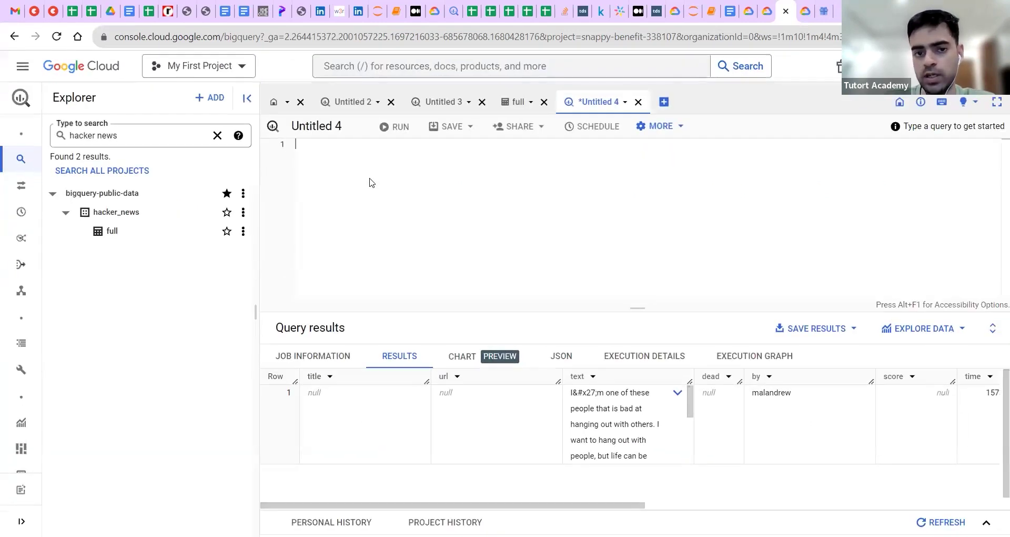
{"action": "scroll", "coordinate": [370, 182], "scroll_direction": "up", "scroll_amount": 3}
{"action": "scroll", "coordinate": [370, 183], "scroll_direction": "down", "scroll_amount": 3}
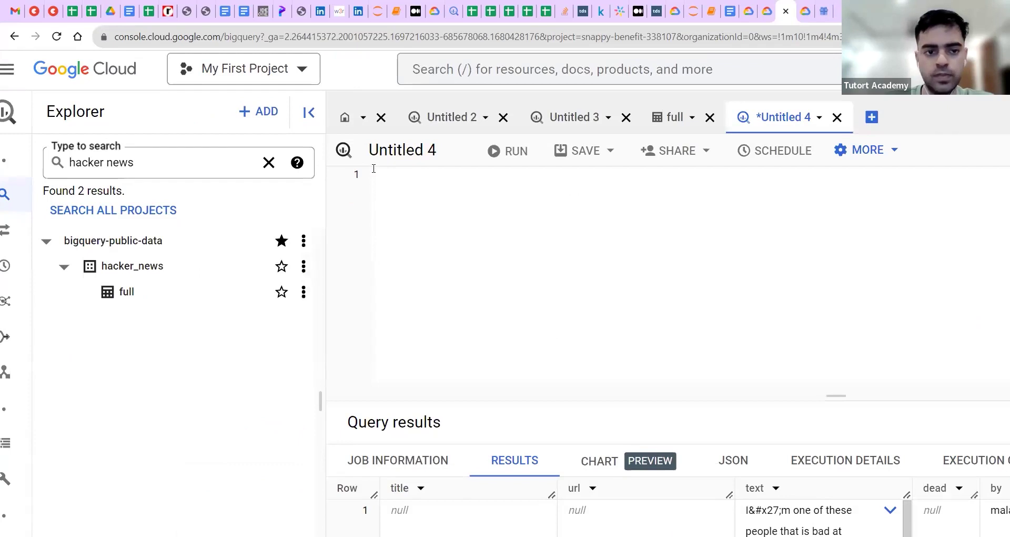
- Write the heading "2 csvs --" on the first line of the Untitled 4 query, followed by a blank line
{"action": "left_click", "coordinate": [514, 306]}
{"action": "type", "text": "2 cs"}
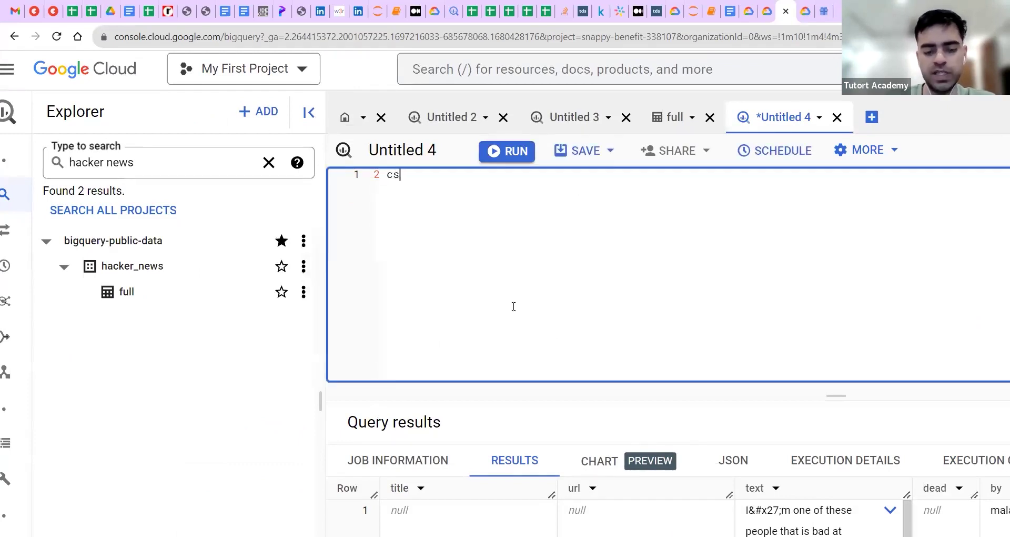
{"action": "type", "text": "vs --?"}
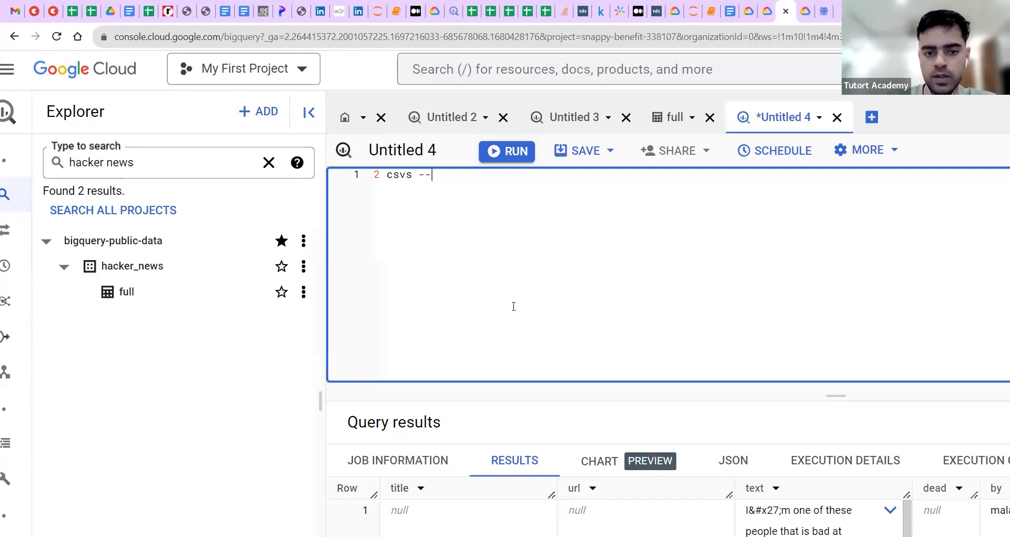
{"action": "key", "text": "BackSpace"}
{"action": "key", "text": "BackSpace"}
{"action": "key", "text": "Return"}
{"action": "key", "text": "Return"}
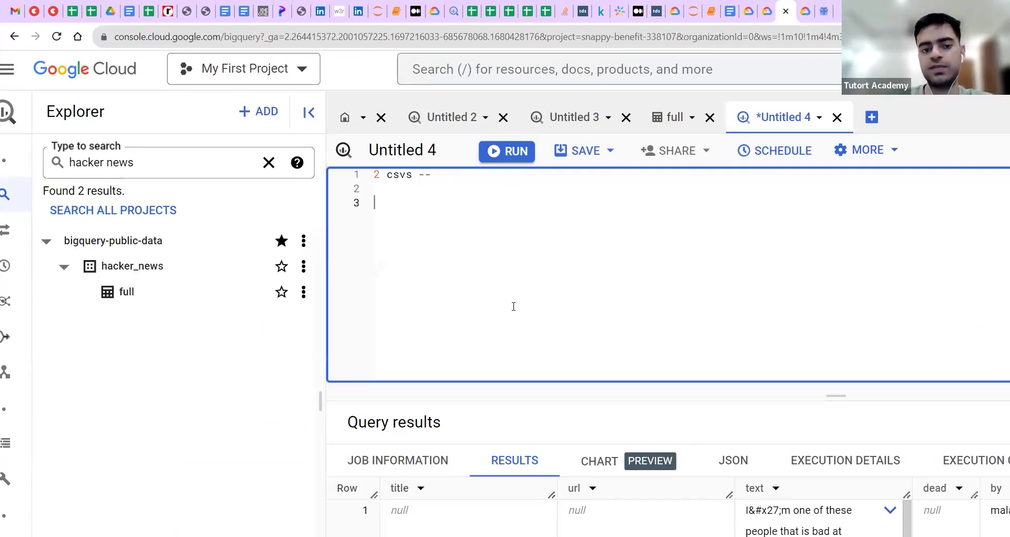
- List the two data files below the heading as "1) Riders" and "2) Place_Info" on separate lines
{"action": "type", "text": "1) "}
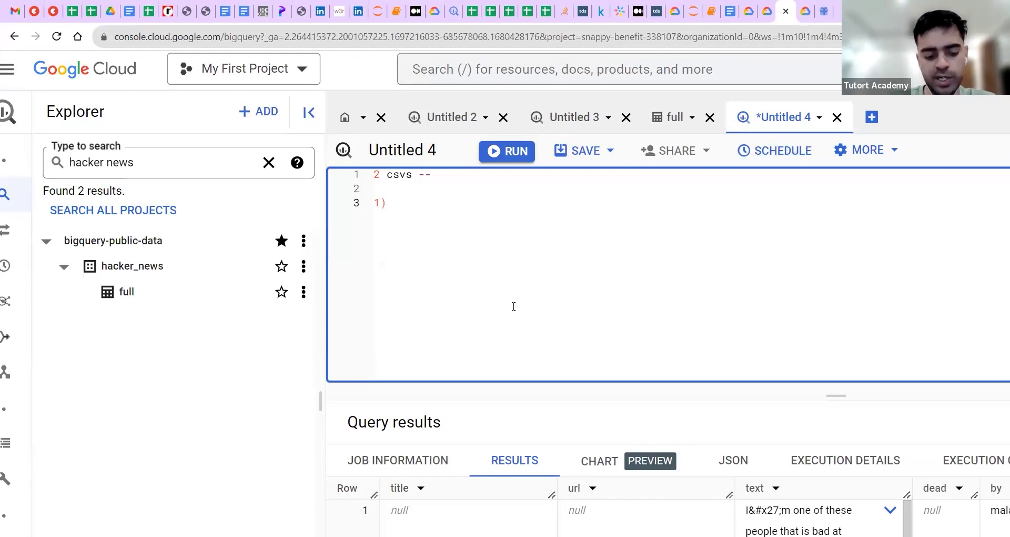
{"action": "type", "text": "Riders"}
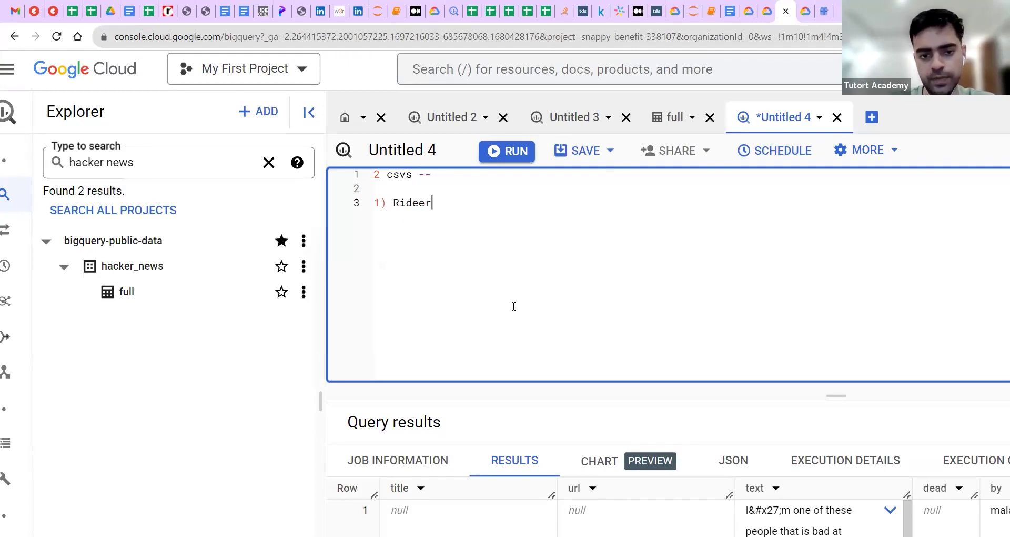
{"action": "key", "text": "Return"}
{"action": "type", "text": "2) "}
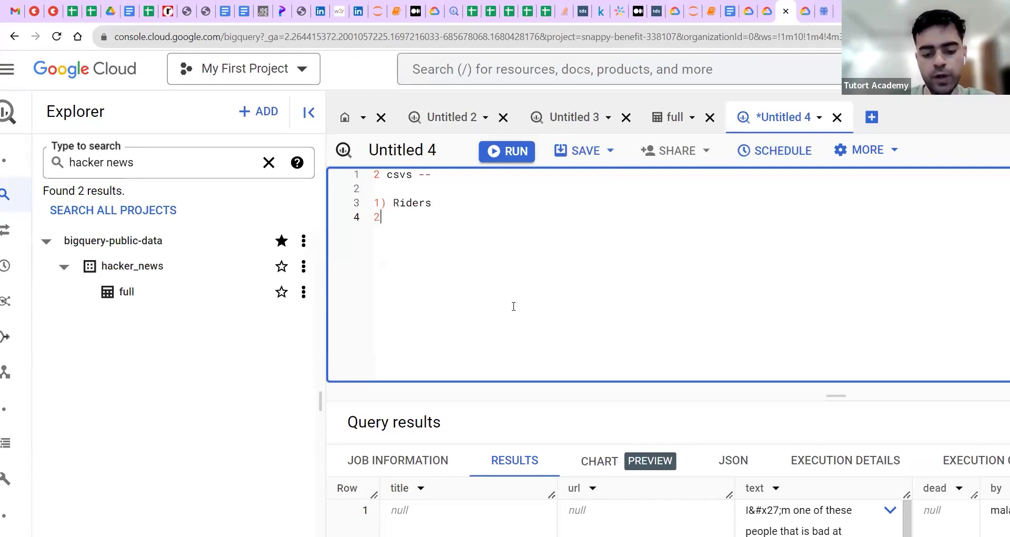
{"action": "type", "text": "Place_Info"}
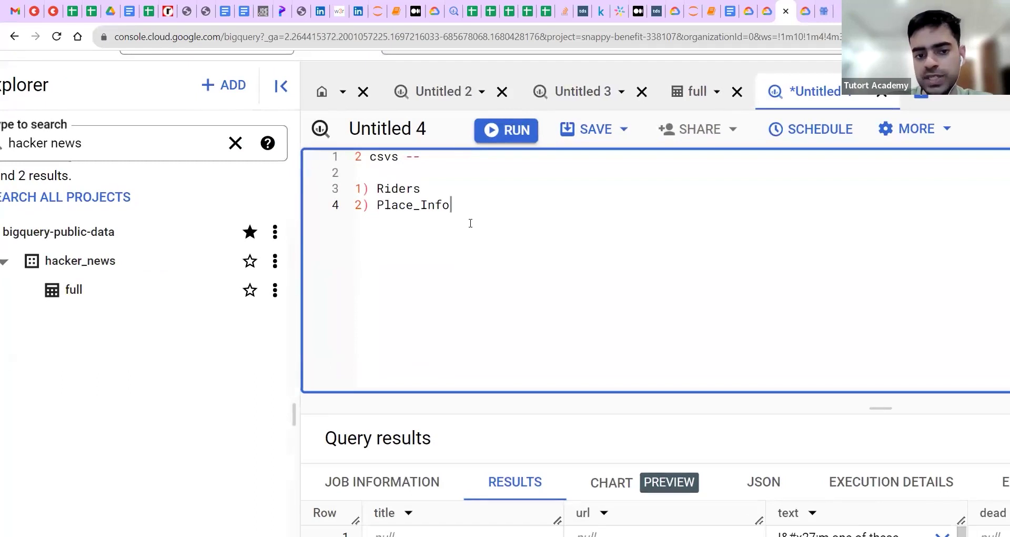
- Point out the Riders and Place_Info entries and add two empty lines below the list
{"action": "double_click", "coordinate": [456, 217]}
{"action": "left_click", "coordinate": [400, 204]}
{"action": "triple_click", "coordinate": [444, 186]}
{"action": "left_click", "coordinate": [445, 185]}
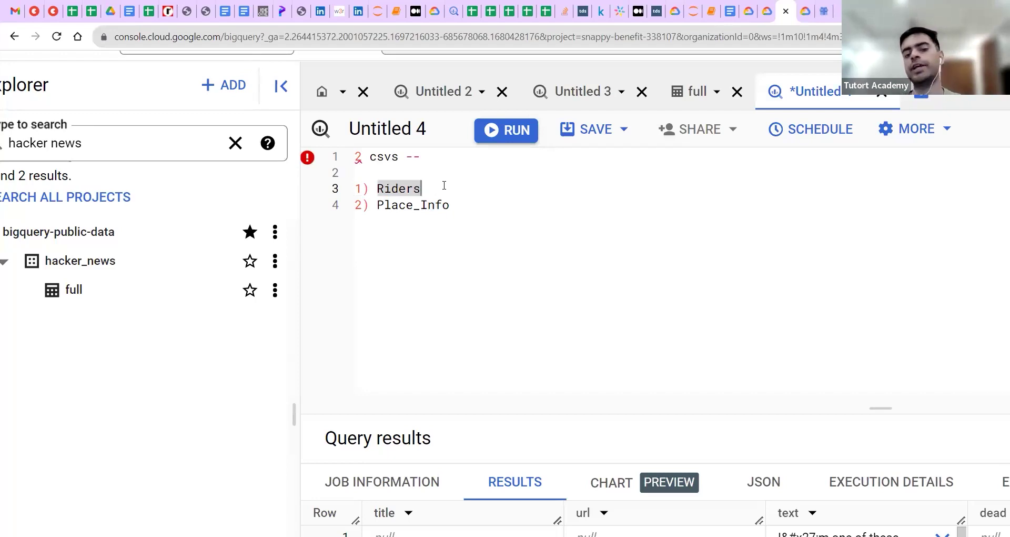
{"action": "left_click", "coordinate": [457, 205]}
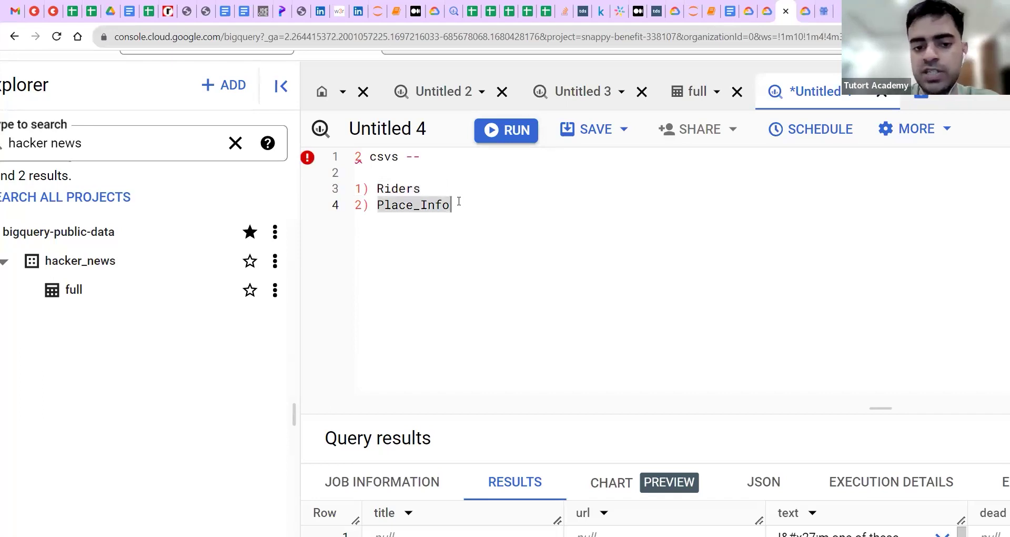
{"action": "key", "text": "Return"}
{"action": "key", "text": "Return"}
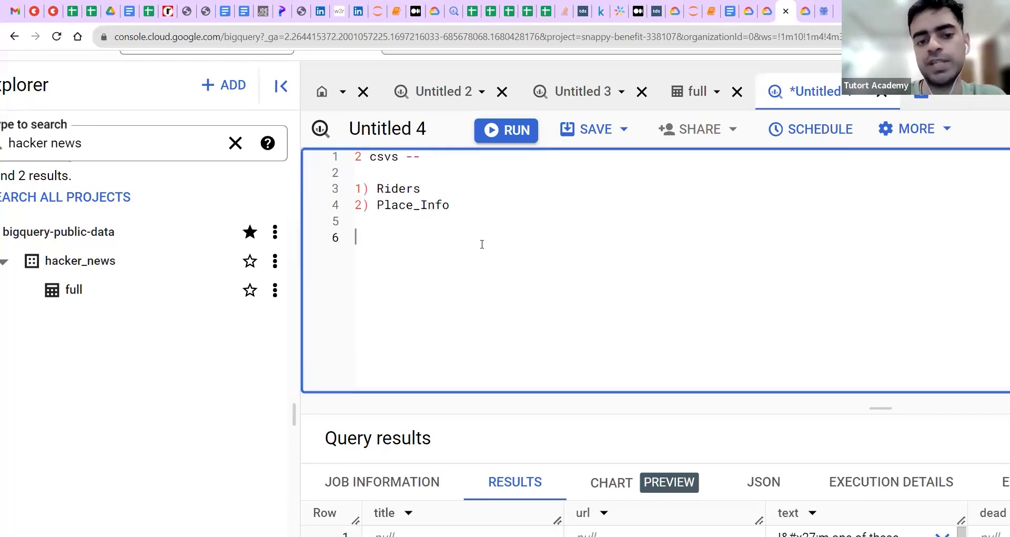
- Delete the "2 csvs --" heading and the blank line above the Riders entry
{"action": "left_click", "coordinate": [358, 187]}
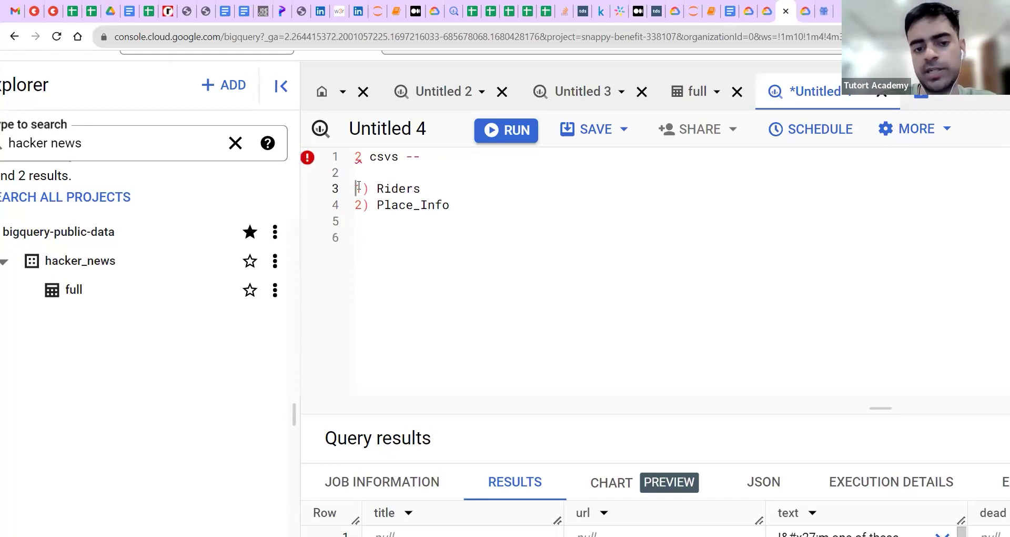
{"action": "key", "text": "BackSpace"}
{"action": "key", "text": "BackSpace"}
{"action": "key", "text": "BackSpace"}
{"action": "key", "text": "BackSpace"}
{"action": "key", "text": "BackSpace"}
{"action": "key", "text": "BackSpace"}
{"action": "key", "text": "BackSpace"}
{"action": "key", "text": "BackSpace"}
{"action": "key", "text": "BackSpace"}
{"action": "key", "text": "BackSpace"}
{"action": "key", "text": "BackSpace"}
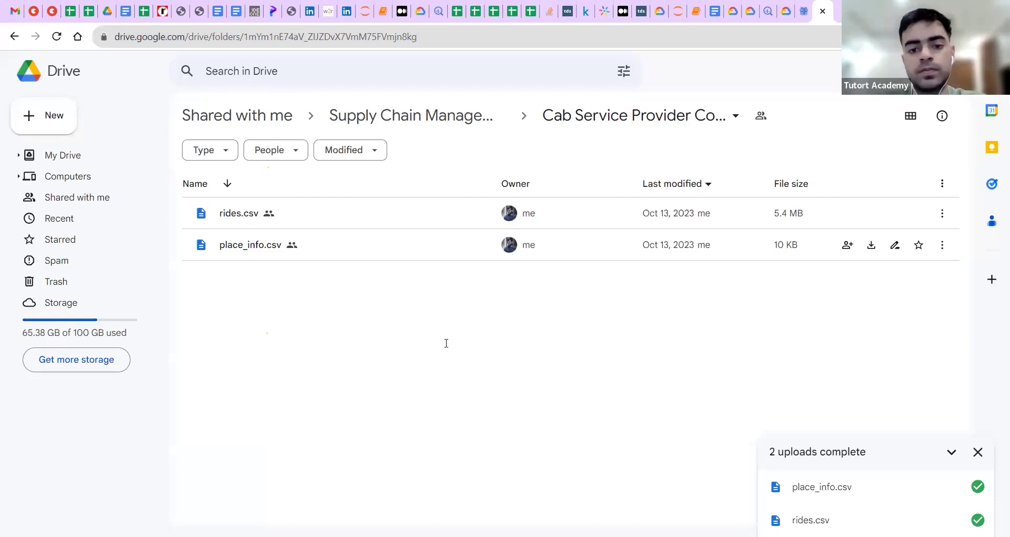
- Switch to the Cab Service Provider folder in Google Drive and select its link for the two CSV files
{"action": "left_click", "coordinate": [343, 38]}
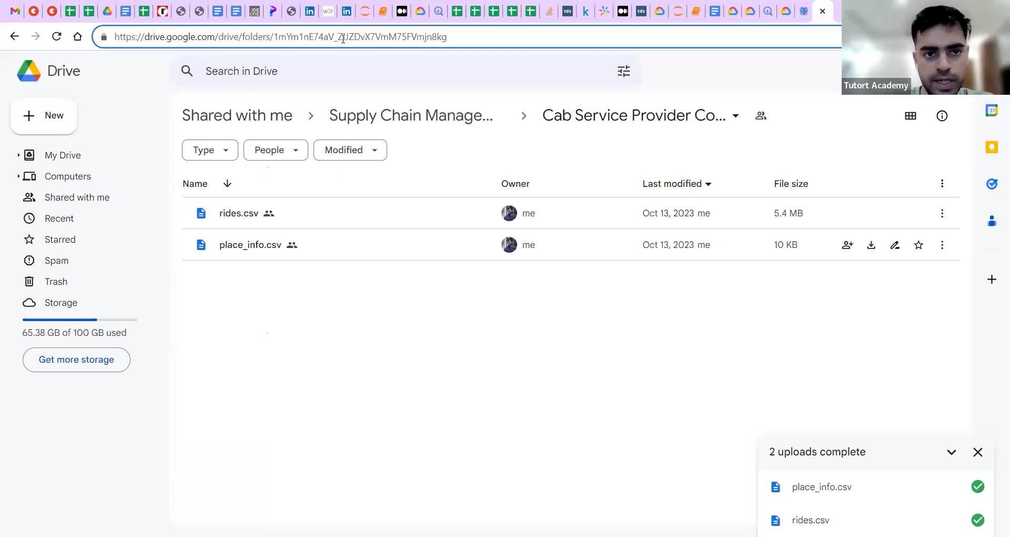
{"action": "triple_click", "coordinate": [351, 41]}
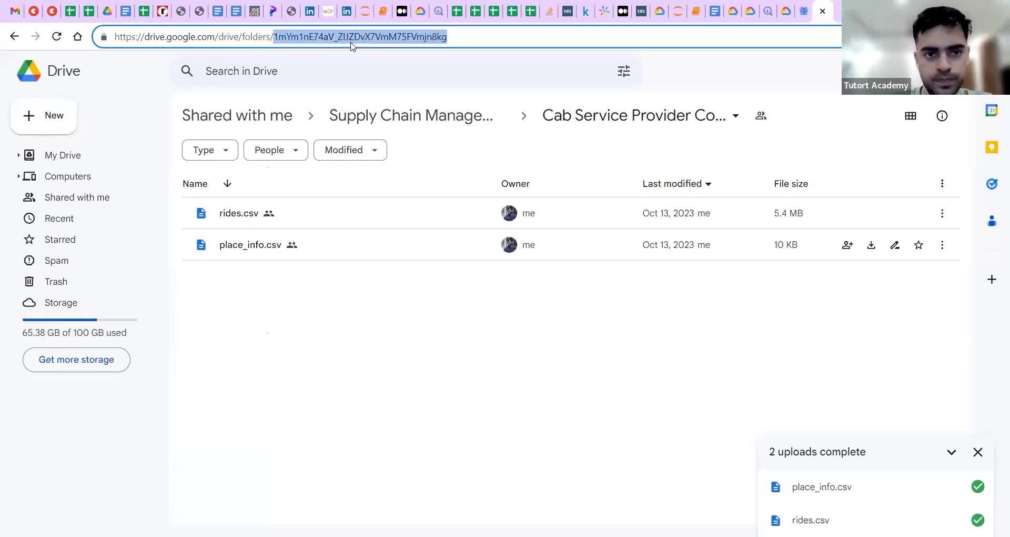
{"action": "left_click", "coordinate": [383, 46]}
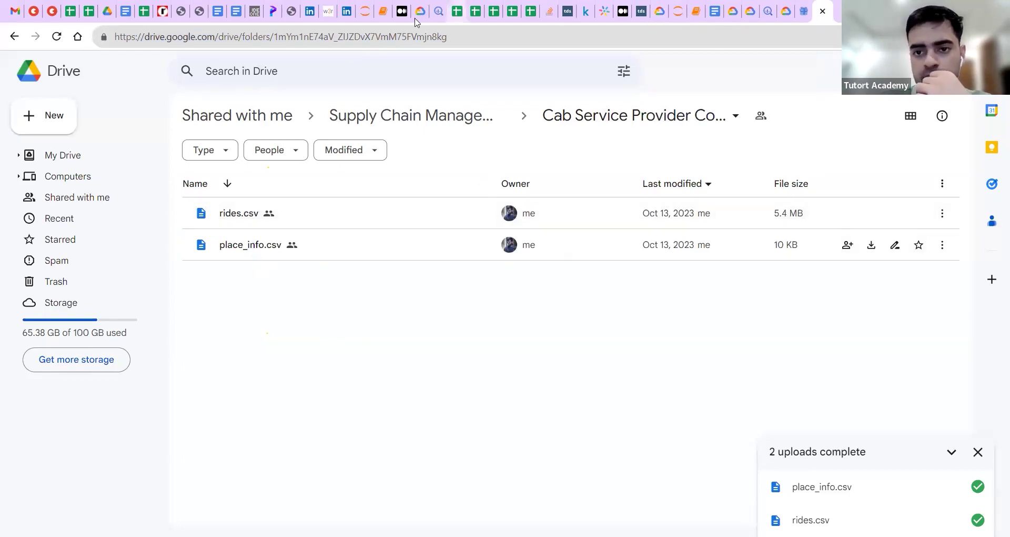
- Switch back to BigQuery, clear the Explorer search and expand the snappy-benefit-338107 project to show its datasets
{"action": "left_click", "coordinate": [772, 12]}
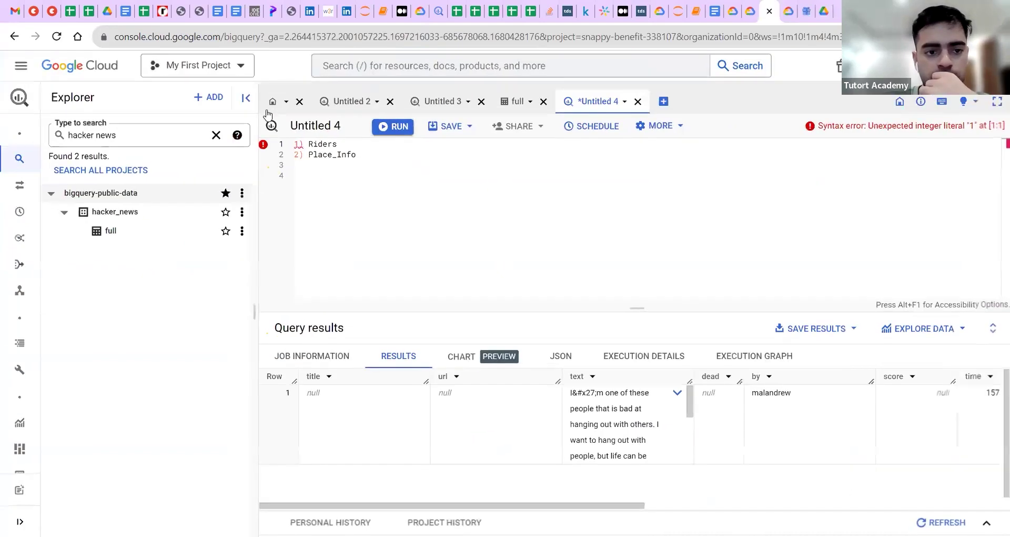
{"action": "left_click", "coordinate": [215, 134]}
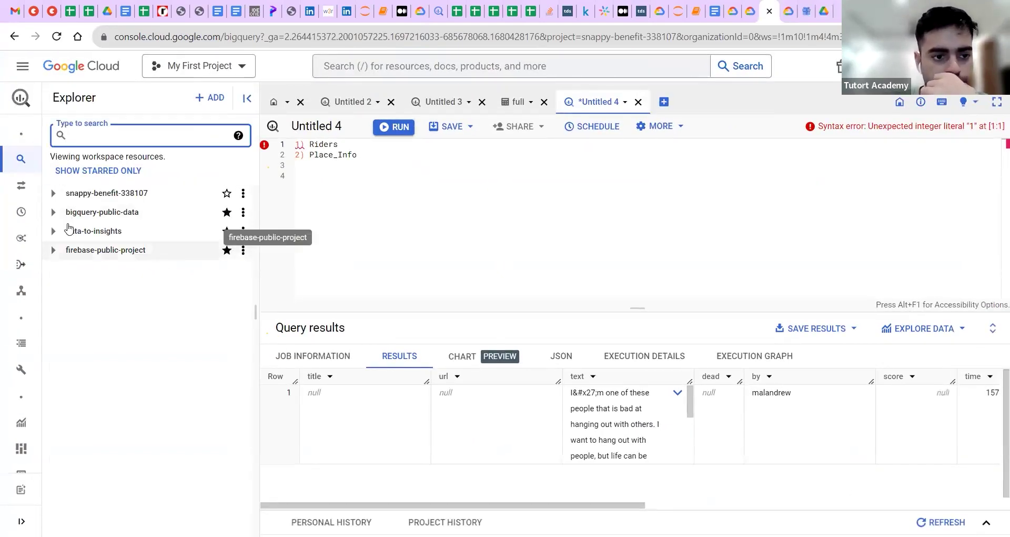
{"action": "left_click", "coordinate": [53, 194]}
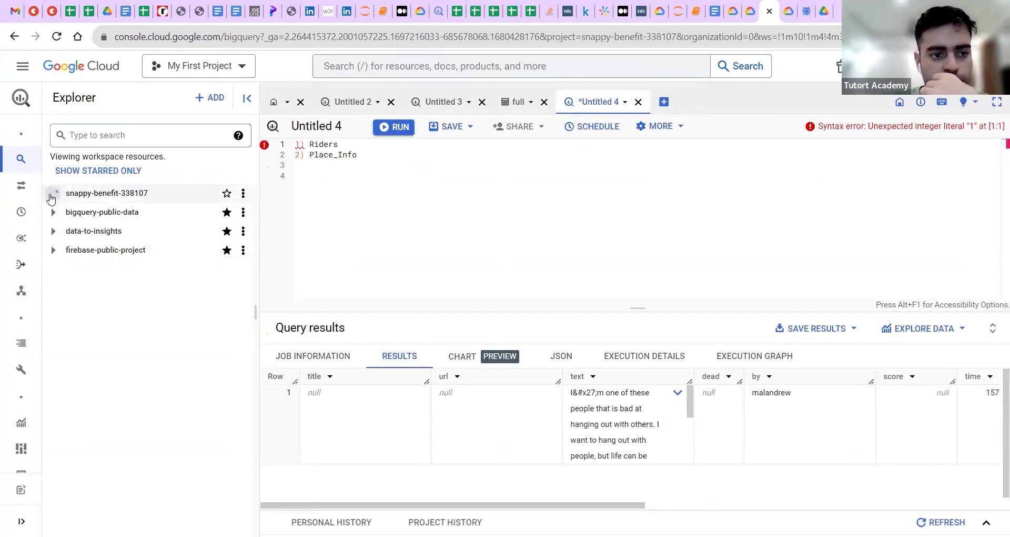
{"action": "key", "text": "ctrl+plus"}
{"action": "key", "text": "ctrl+plus"}
{"action": "key", "text": "ctrl+plus"}
{"action": "key", "text": "ctrl+plus"}
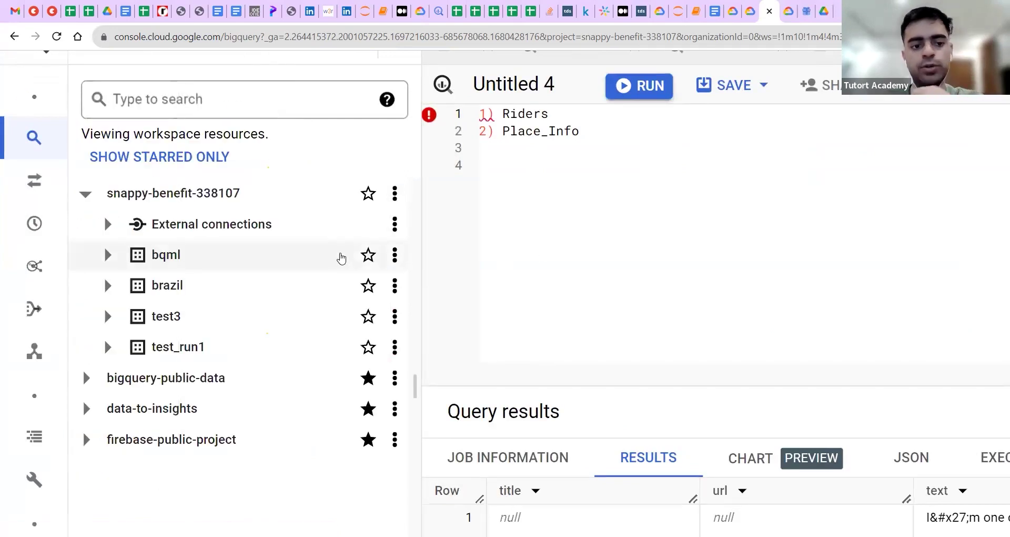
{"action": "key", "text": "ctrl+plus"}
{"action": "key", "text": "ctrl+plus"}
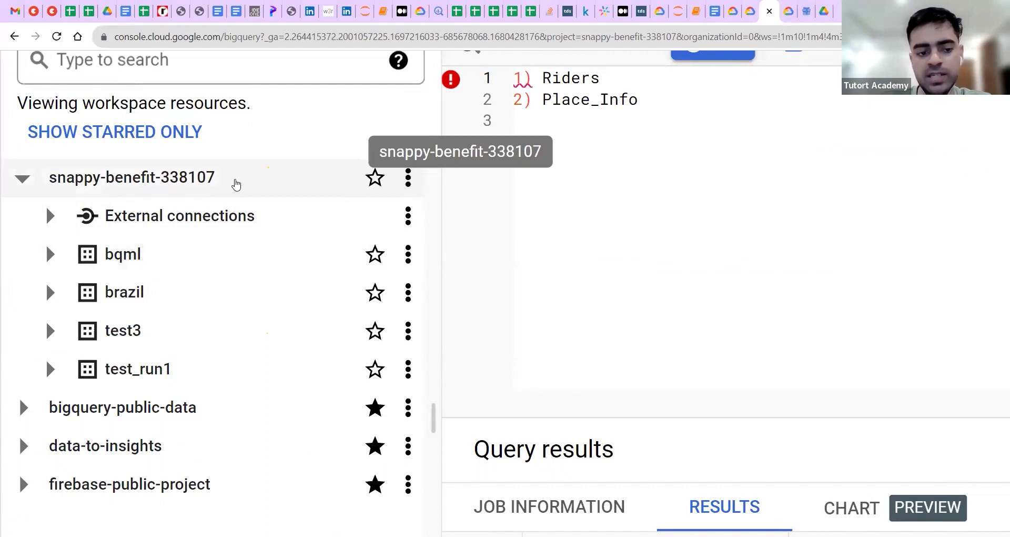
- Expand the test3 dataset and look at its place_info and rides tables
{"action": "left_click", "coordinate": [51, 332]}
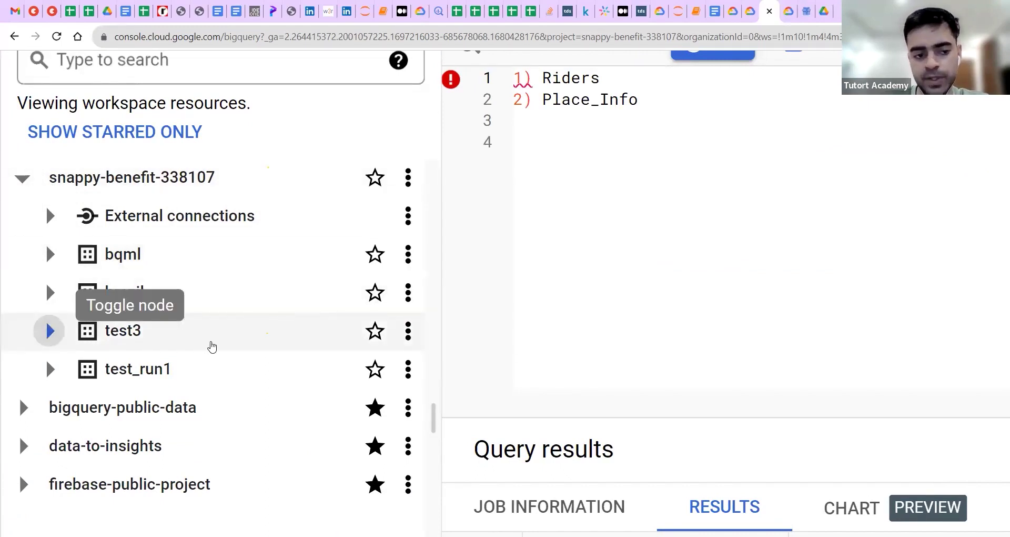
{"action": "scroll", "coordinate": [217, 380], "scroll_direction": "down", "scroll_amount": 1}
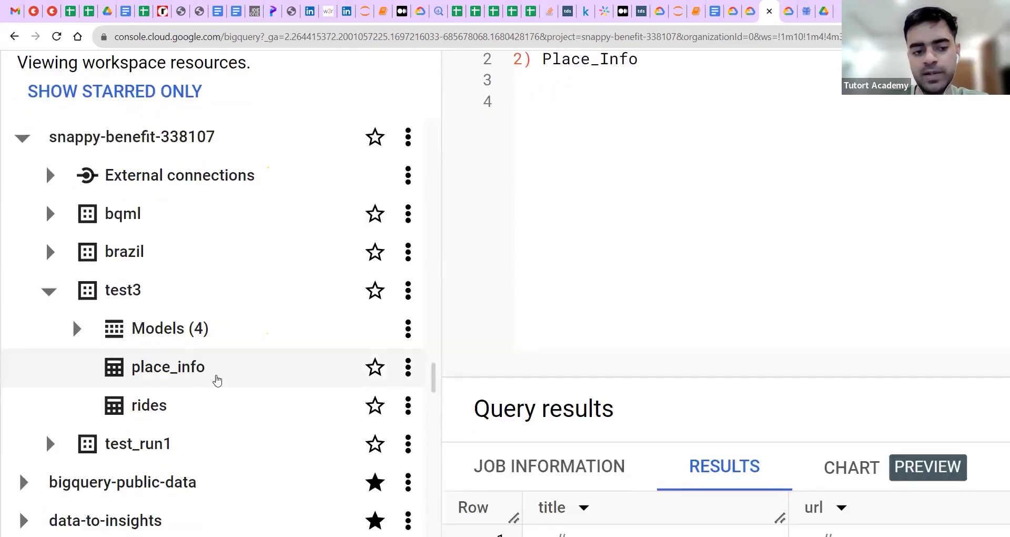
{"action": "scroll", "coordinate": [217, 380], "scroll_direction": "down", "scroll_amount": 1}
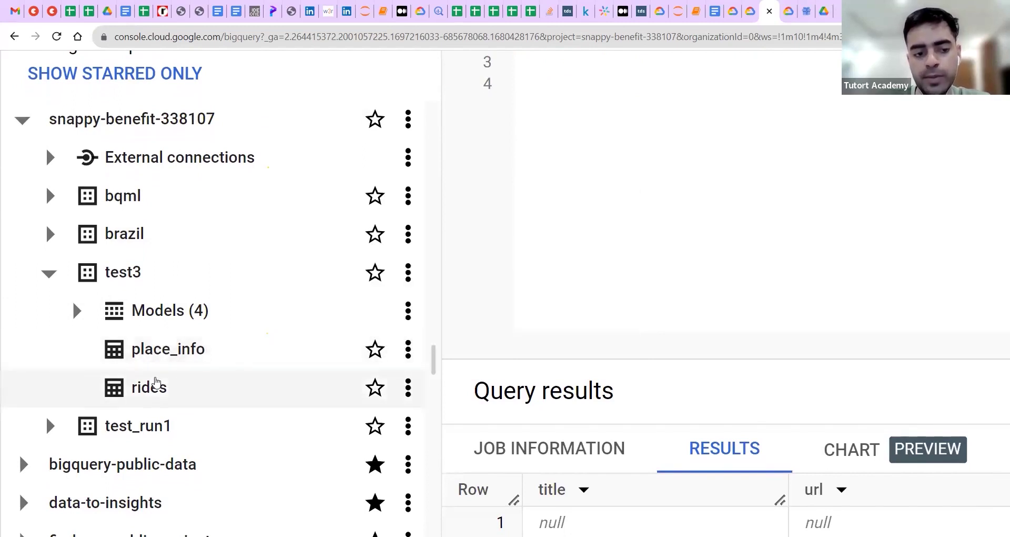
- Expand the Models group of test3 and look over its models alongside the place_info and rides tables
{"action": "left_click", "coordinate": [76, 310]}
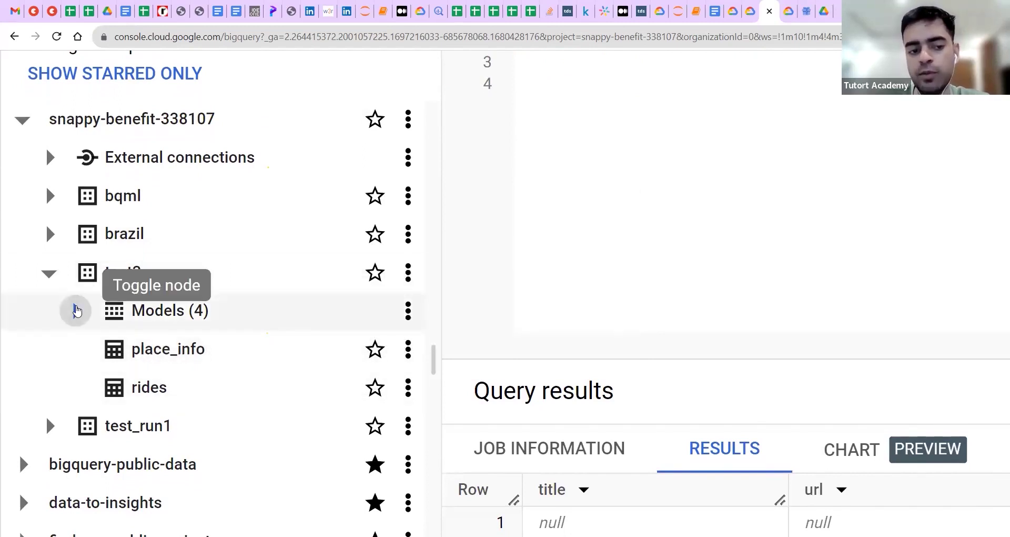
{"action": "scroll", "coordinate": [262, 360], "scroll_direction": "down", "scroll_amount": 2}
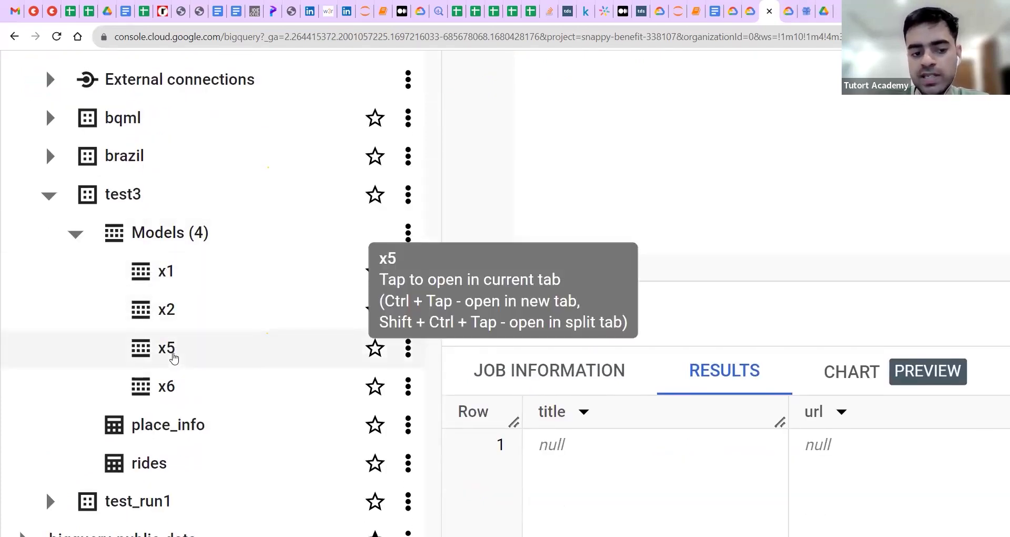
{"action": "scroll", "coordinate": [174, 358], "scroll_direction": "down", "scroll_amount": 1}
{"action": "scroll", "coordinate": [174, 358], "scroll_direction": "down", "scroll_amount": 1}
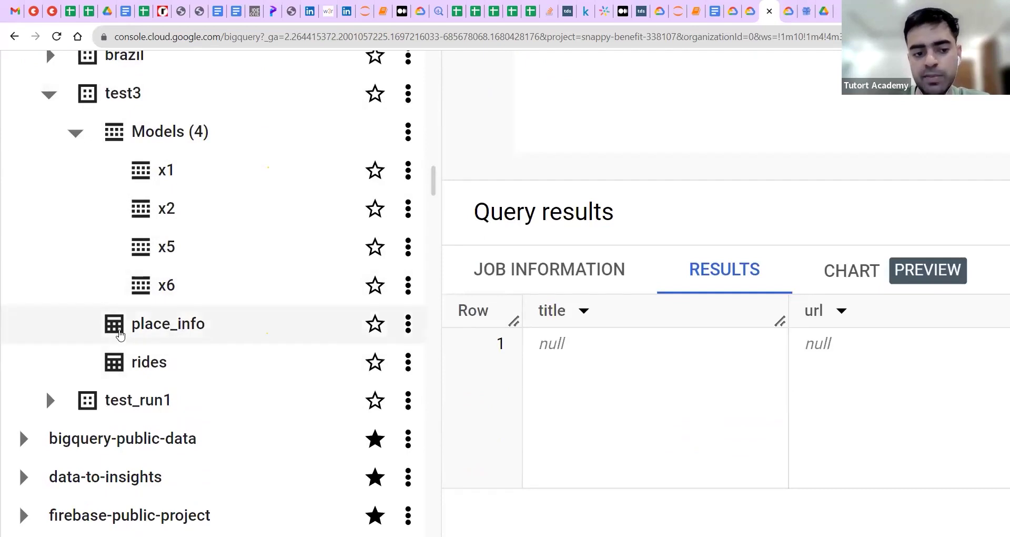
{"action": "scroll", "coordinate": [111, 310], "scroll_direction": "up", "scroll_amount": 4}
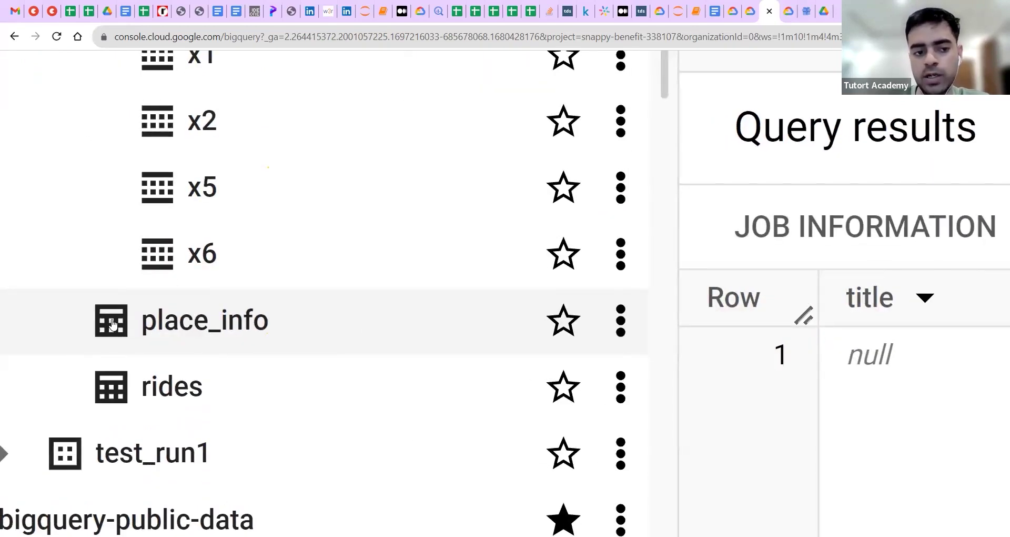
{"action": "scroll", "coordinate": [108, 318], "scroll_direction": "down", "scroll_amount": 2}
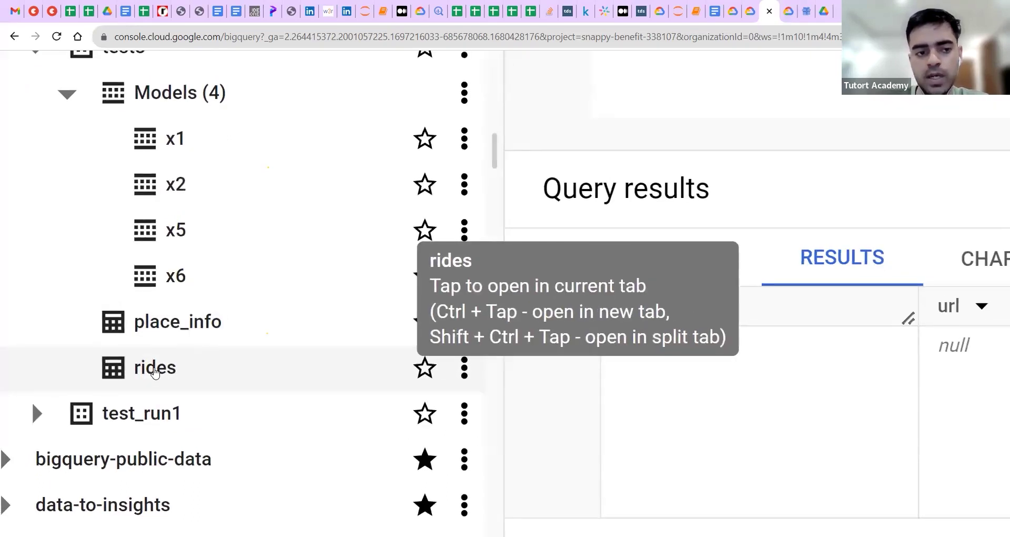
{"action": "scroll", "coordinate": [154, 371], "scroll_direction": "down", "scroll_amount": 2}
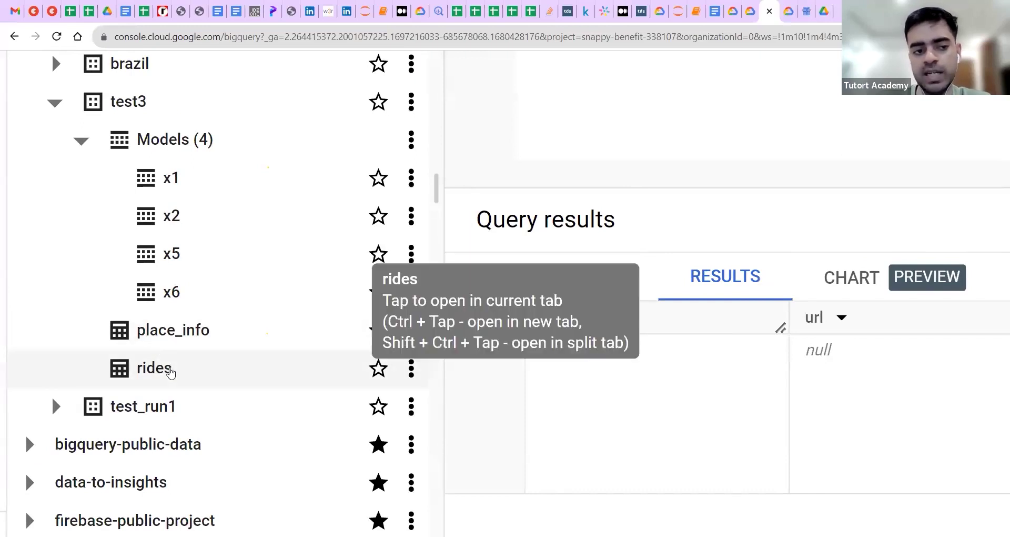
{"action": "scroll", "coordinate": [169, 368], "scroll_direction": "down", "scroll_amount": 2}
{"action": "scroll", "coordinate": [170, 371], "scroll_direction": "down", "scroll_amount": 4}
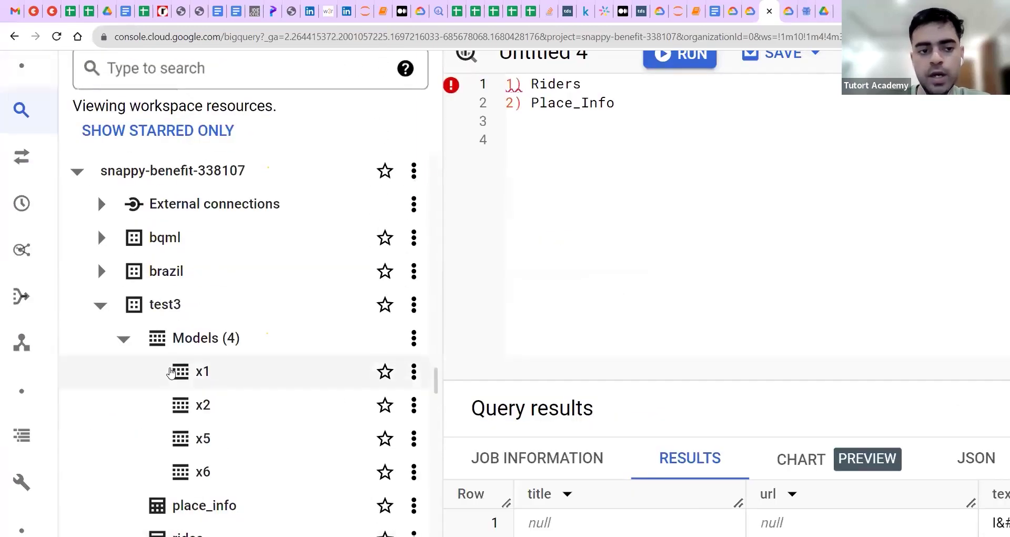
- Look over the snappy-benefit-338107 resources in the Explorer, check its entry in the project picker, and close the picker
{"action": "scroll", "coordinate": [105, 220], "scroll_direction": "down", "scroll_amount": 2}
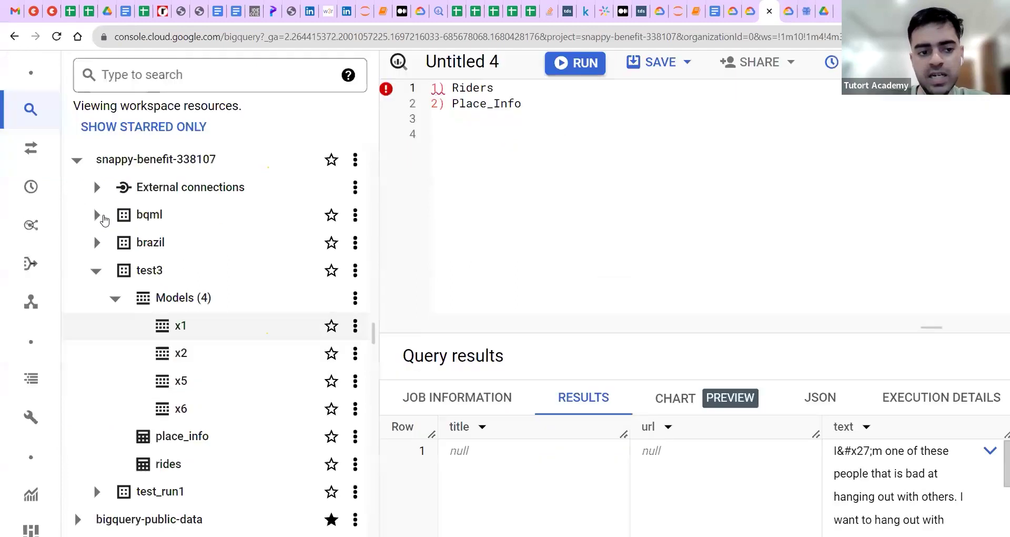
{"action": "scroll", "coordinate": [180, 226], "scroll_direction": "down", "scroll_amount": 1}
{"action": "scroll", "coordinate": [210, 187], "scroll_direction": "up", "scroll_amount": 2}
{"action": "scroll", "coordinate": [213, 185], "scroll_direction": "up", "scroll_amount": 5}
{"action": "scroll", "coordinate": [213, 185], "scroll_direction": "down", "scroll_amount": 5}
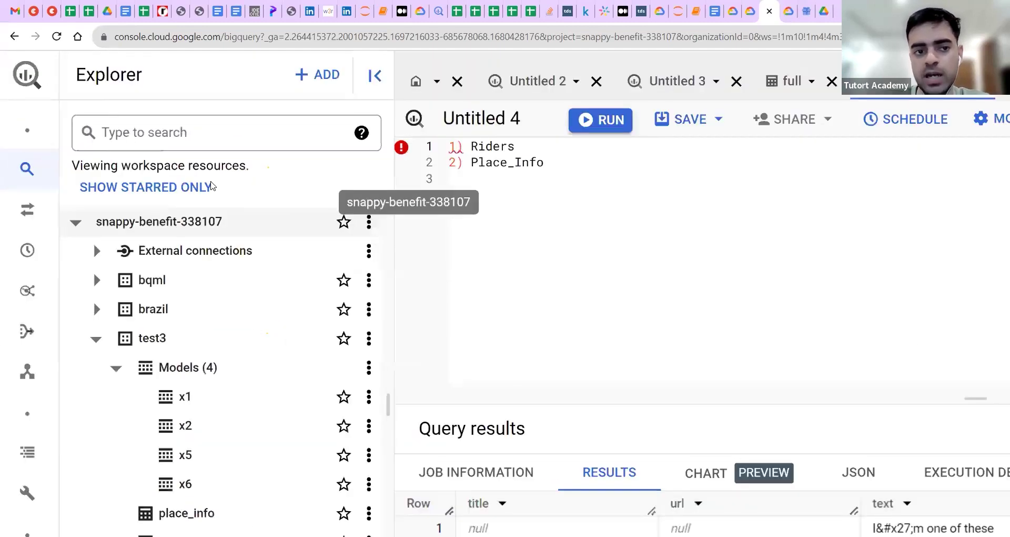
{"action": "scroll", "coordinate": [653, 274], "scroll_direction": "down", "scroll_amount": 1}
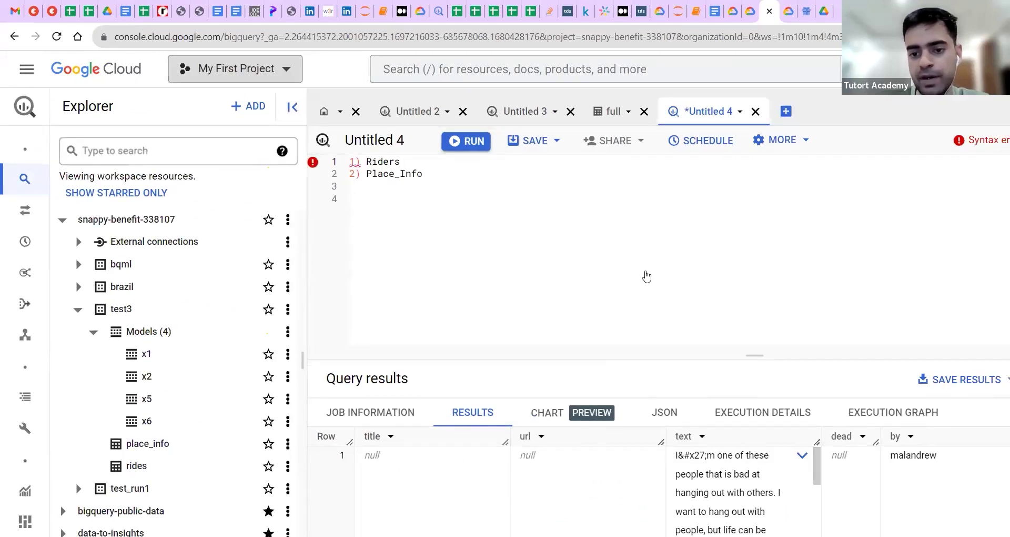
{"action": "key", "text": "ctrl+o"}
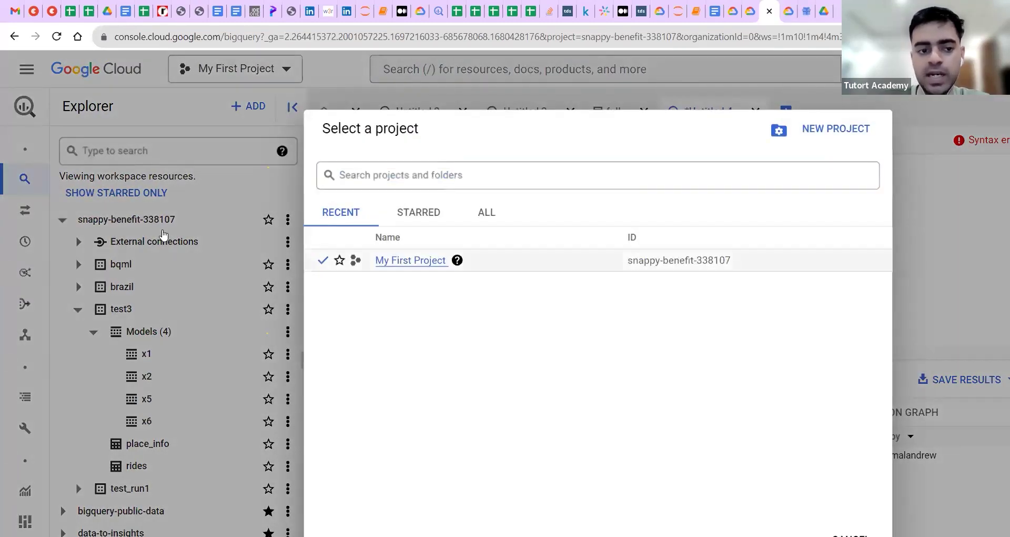
{"action": "left_click", "coordinate": [163, 235]}
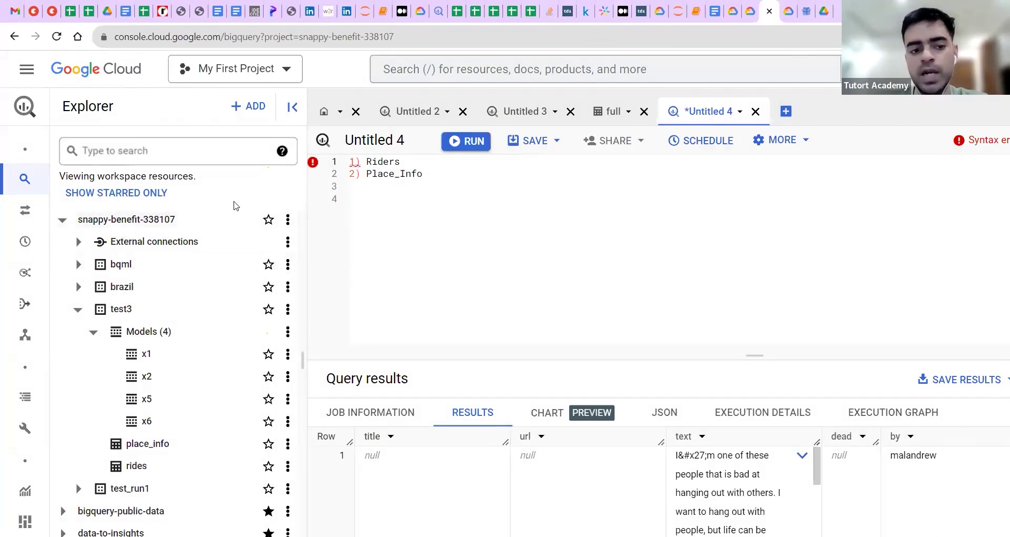
{"action": "left_click", "coordinate": [288, 220]}
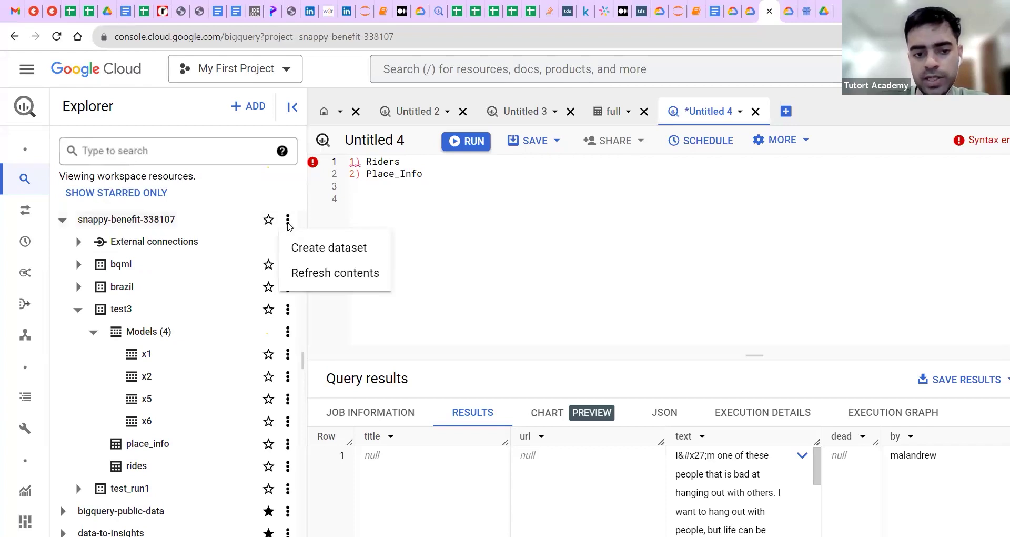
{"action": "left_click", "coordinate": [316, 253]}
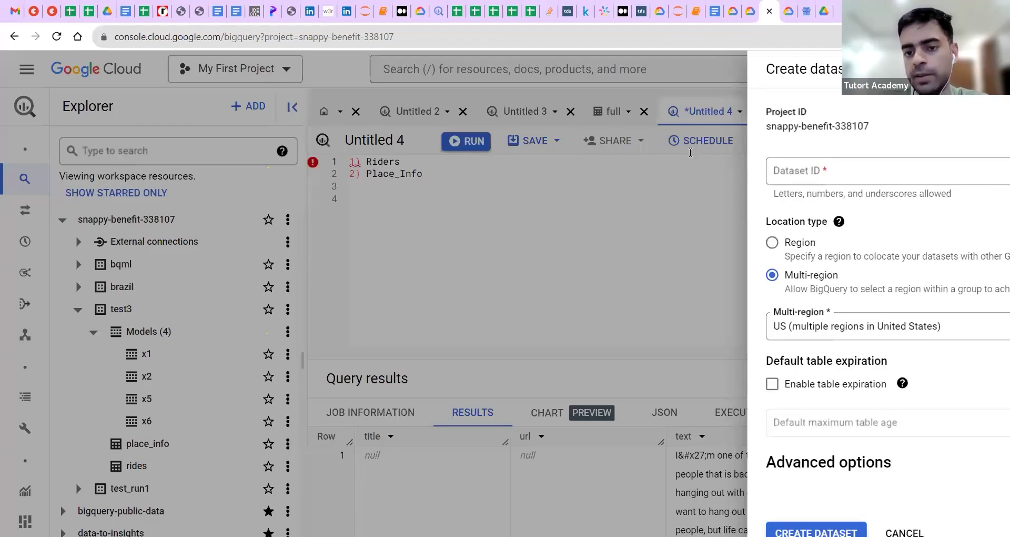
{"action": "key", "text": "ctrl+minus"}
{"action": "left_click", "coordinate": [690, 153]}
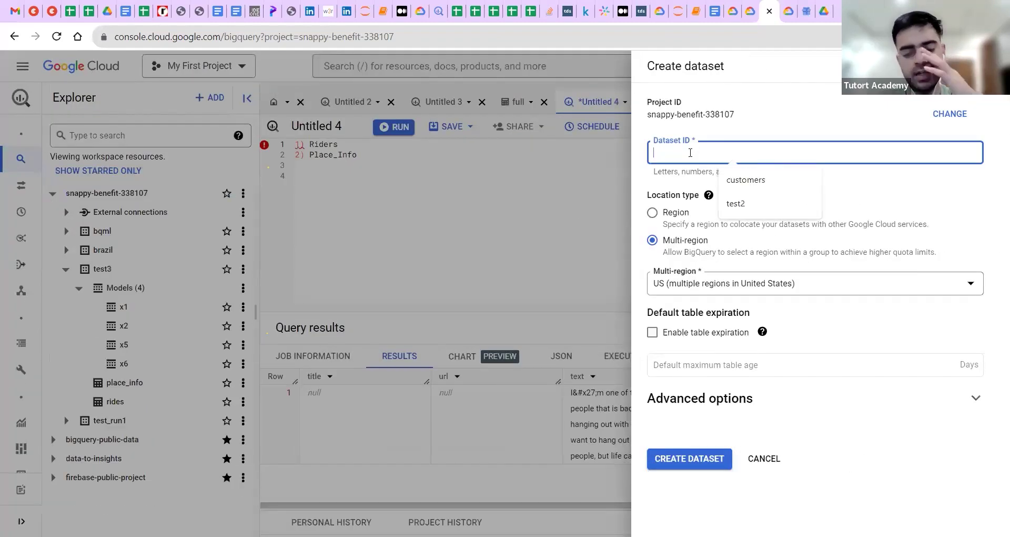
{"action": "type", "text": "ca"}
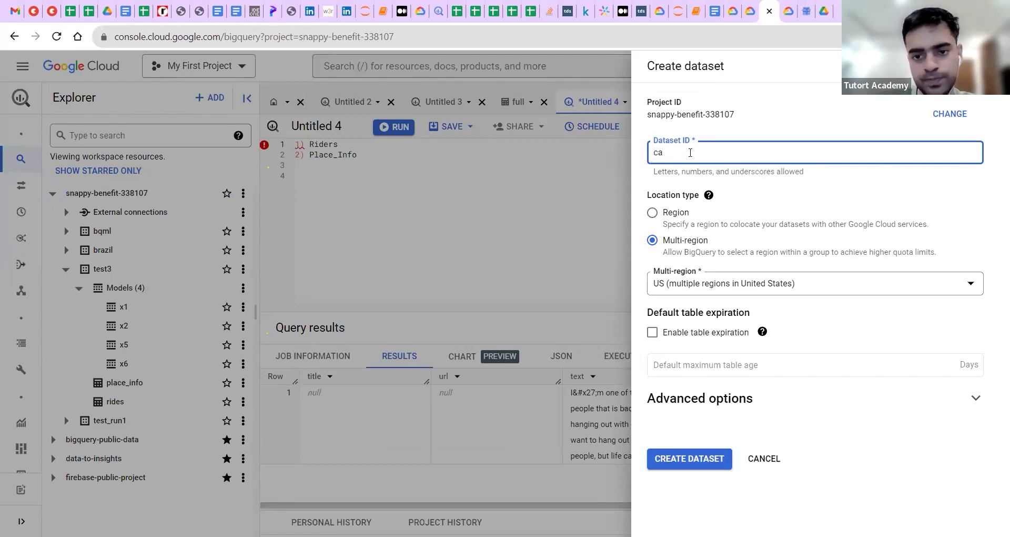
{"action": "type", "text": "b"}
{"action": "key", "text": "BackSpace"}
{"action": "key", "text": "BackSpace"}
{"action": "key", "text": "BackSpace"}
{"action": "type", "text": "tuto"}
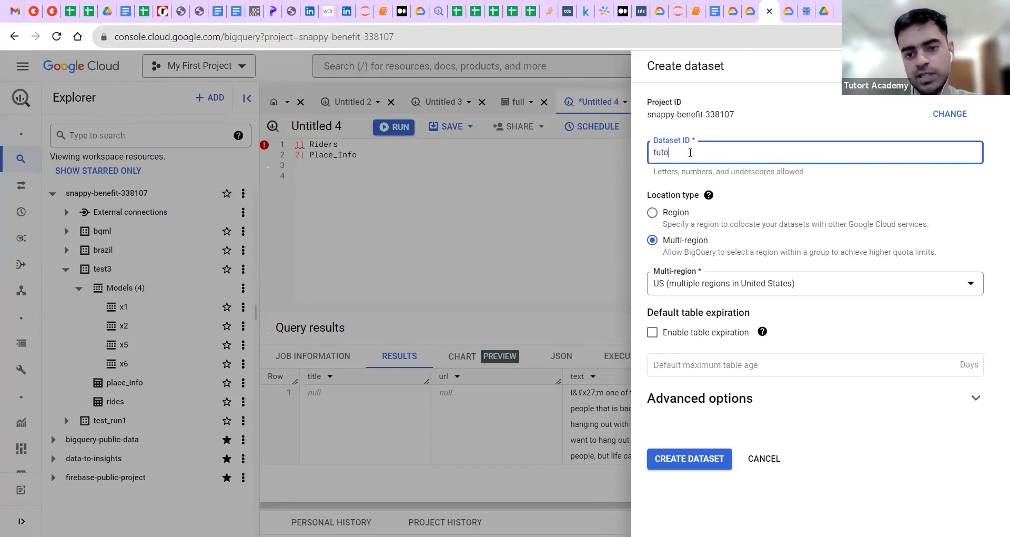
{"action": "type", "text": "rt_"}
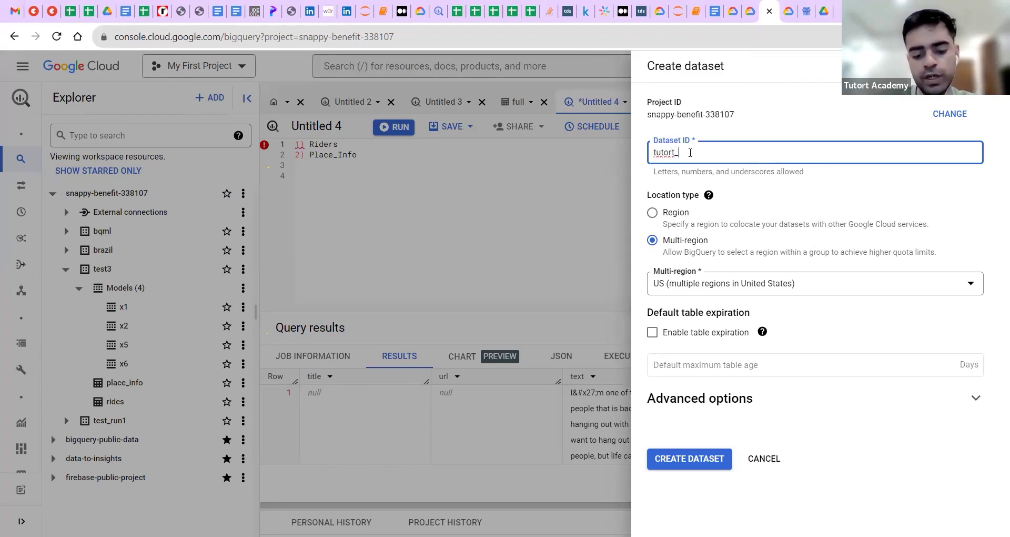
{"action": "key", "text": "BackSpace"}
{"action": "key", "text": "BackSpace"}
{"action": "key", "text": "BackSpace"}
{"action": "key", "text": "BackSpace"}
{"action": "key", "text": "BackSpace"}
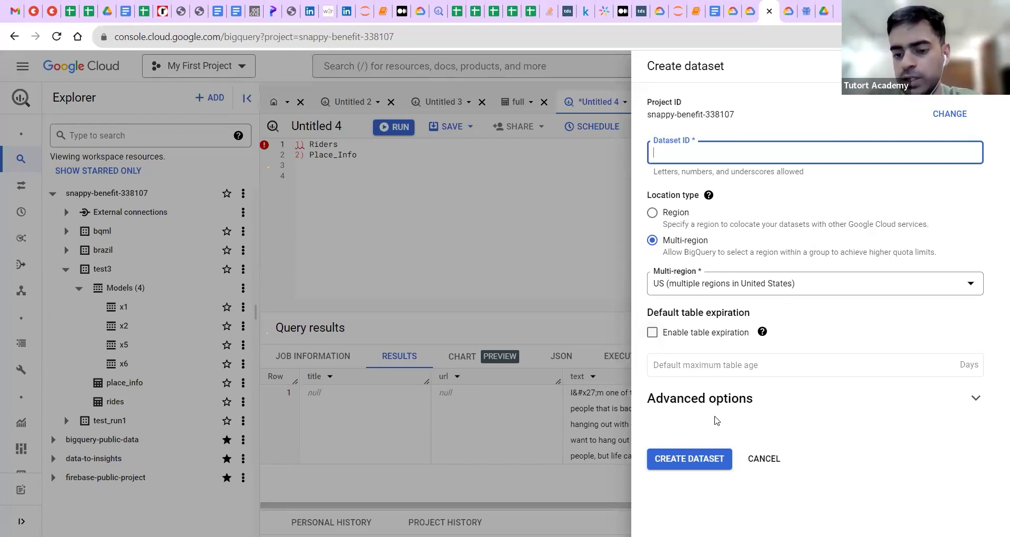
{"action": "left_click", "coordinate": [765, 409]}
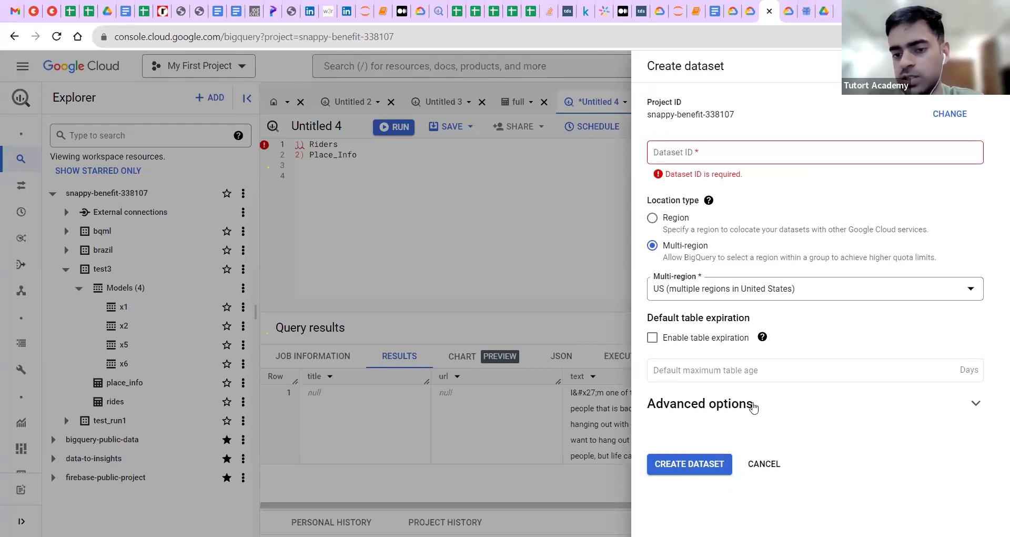
{"action": "left_click", "coordinate": [676, 161]}
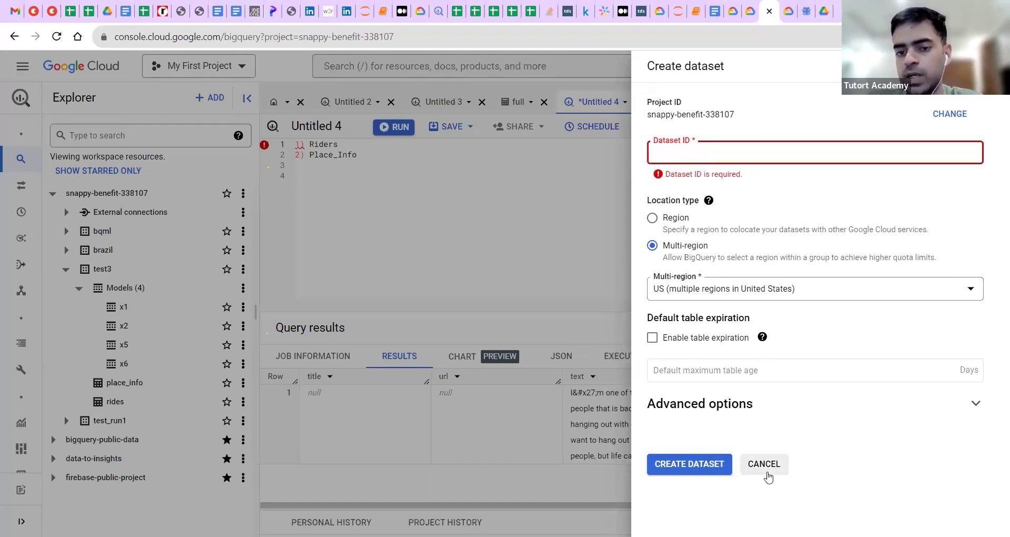
{"action": "left_click", "coordinate": [690, 165]}
{"action": "left_click", "coordinate": [691, 165]}
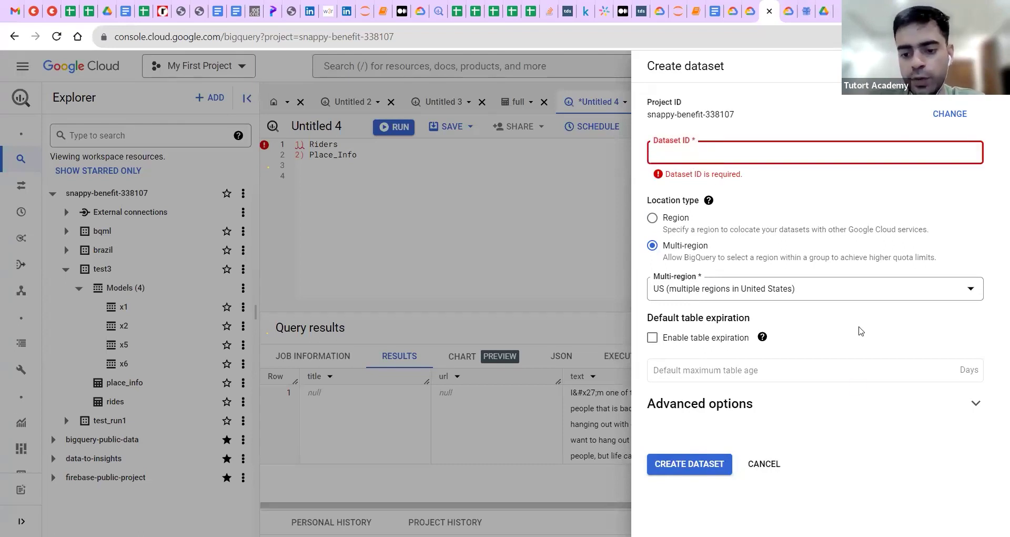
{"action": "left_click", "coordinate": [768, 474]}
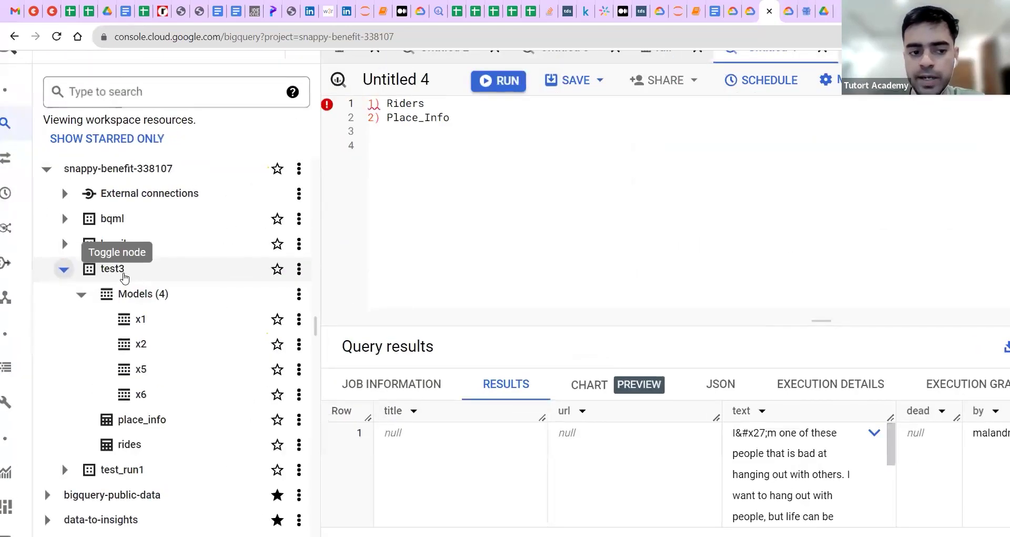
- Collapse the test3 dataset so the Explorer lists only the project's datasets
{"action": "left_click", "coordinate": [61, 271]}
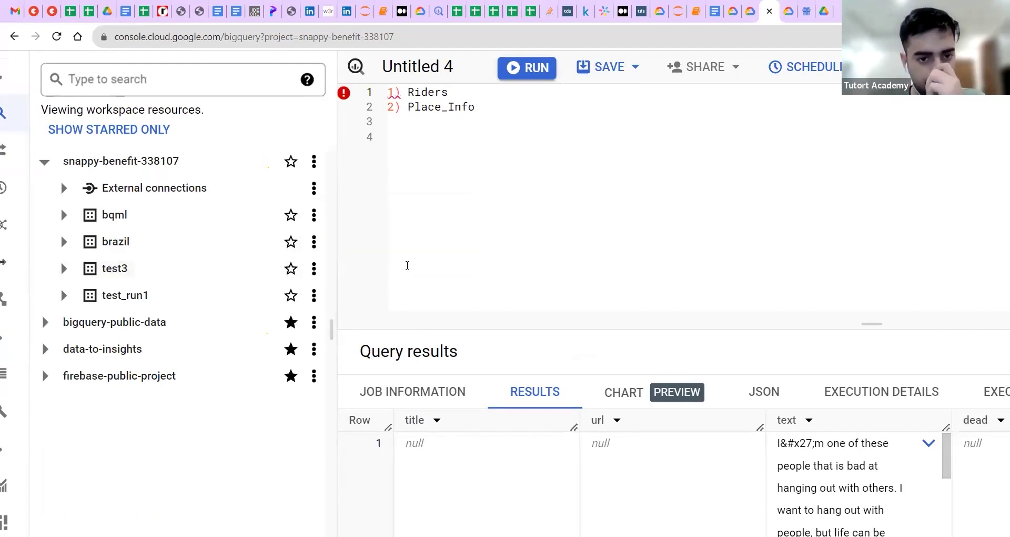
{"action": "scroll", "coordinate": [407, 265], "scroll_direction": "up", "scroll_amount": 3}
{"action": "scroll", "coordinate": [407, 264], "scroll_direction": "left", "scroll_amount": 1}
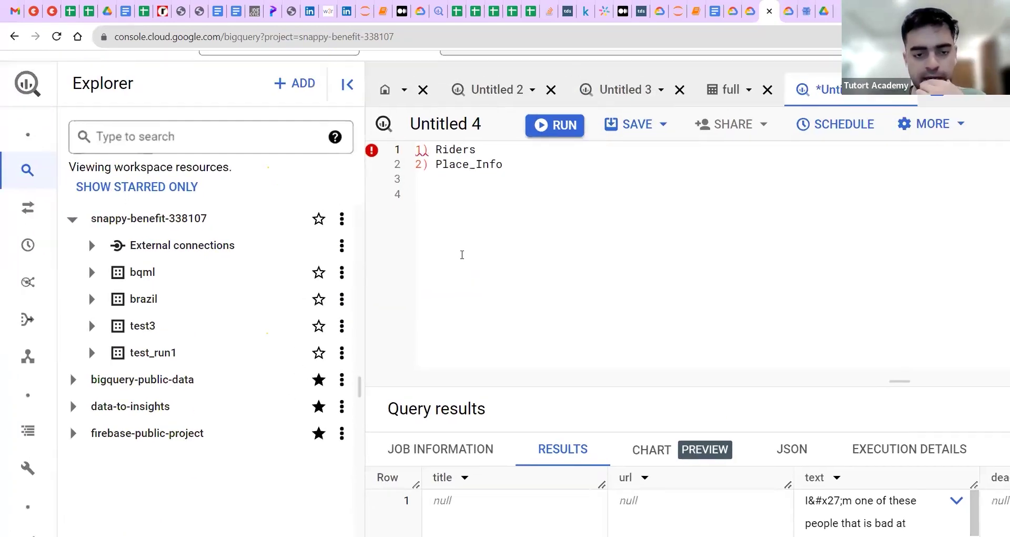
{"action": "scroll", "coordinate": [463, 253], "scroll_direction": "down", "scroll_amount": 2}
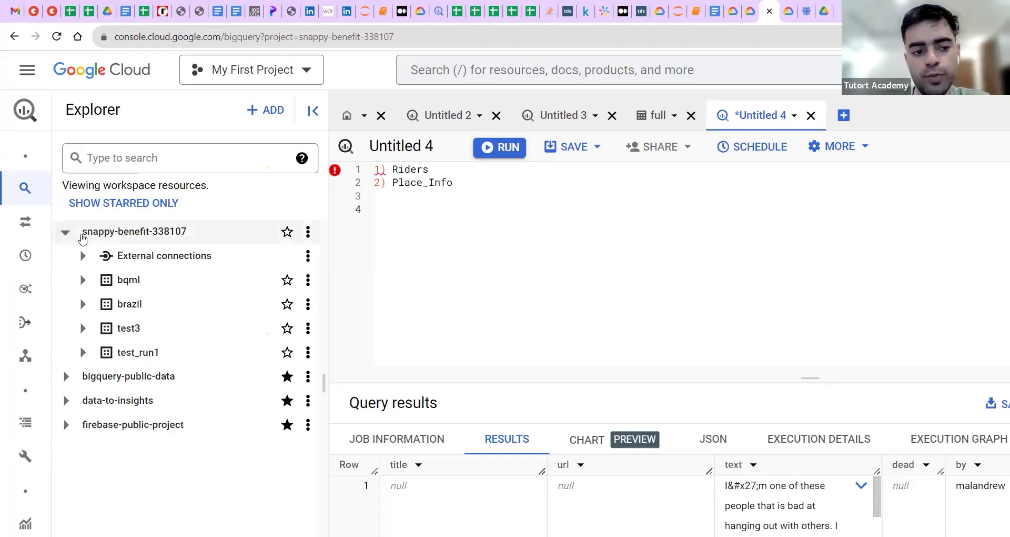
- Open the dataset creation form for snappy-benefit-338107, review its ID, location and expiration options, and close it without creating a dataset
{"action": "triple_click", "coordinate": [212, 240]}
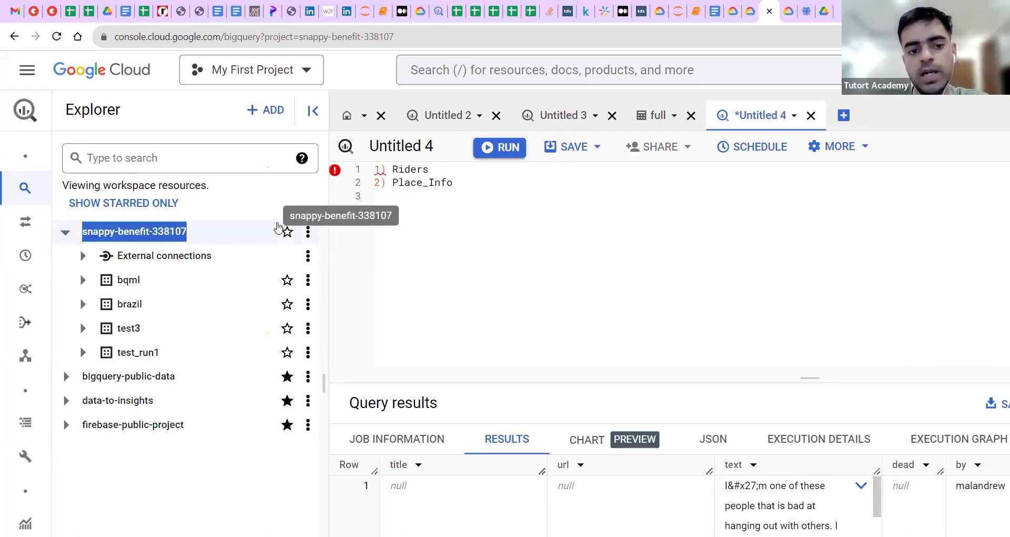
{"action": "left_click", "coordinate": [308, 233]}
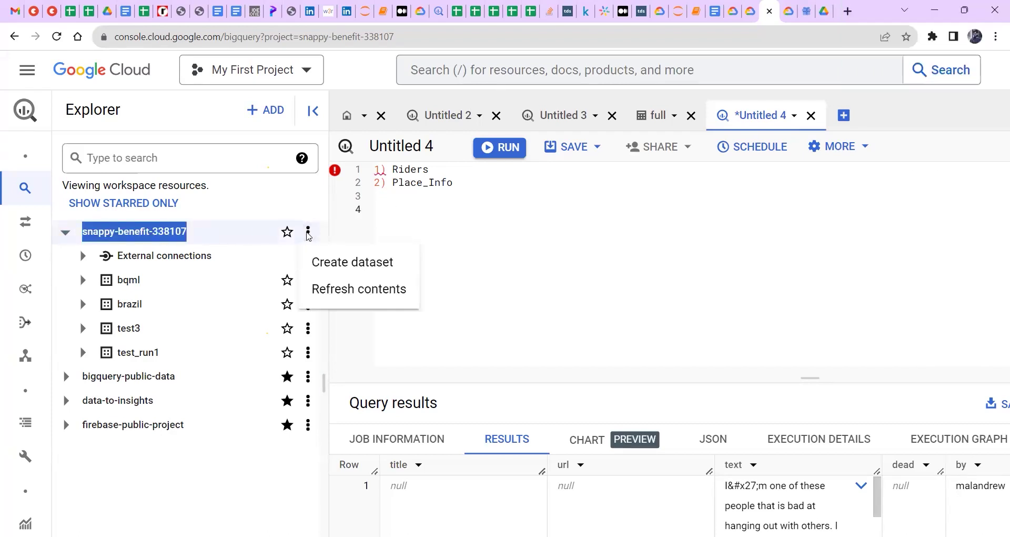
{"action": "left_click", "coordinate": [343, 263]}
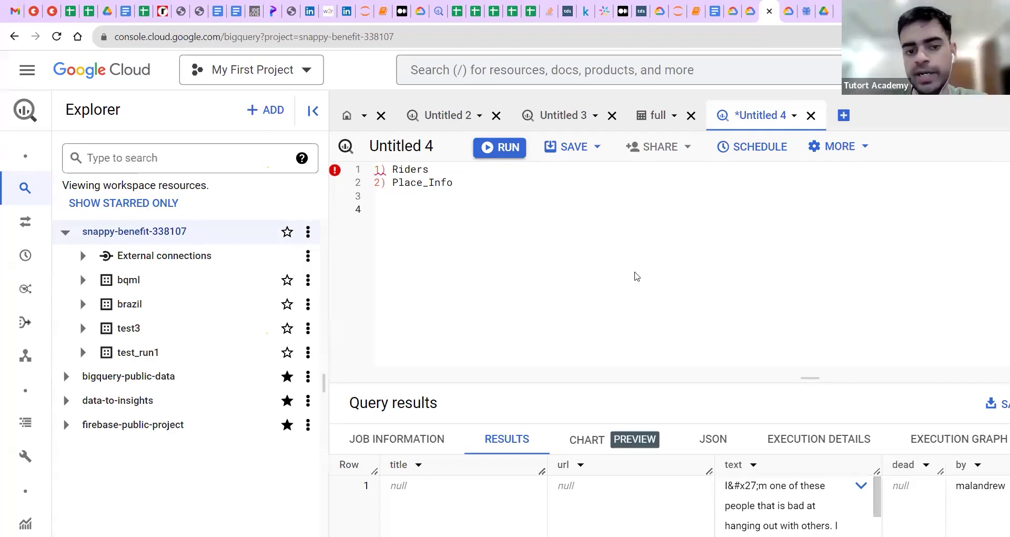
{"action": "key", "text": "ctrl+minus"}
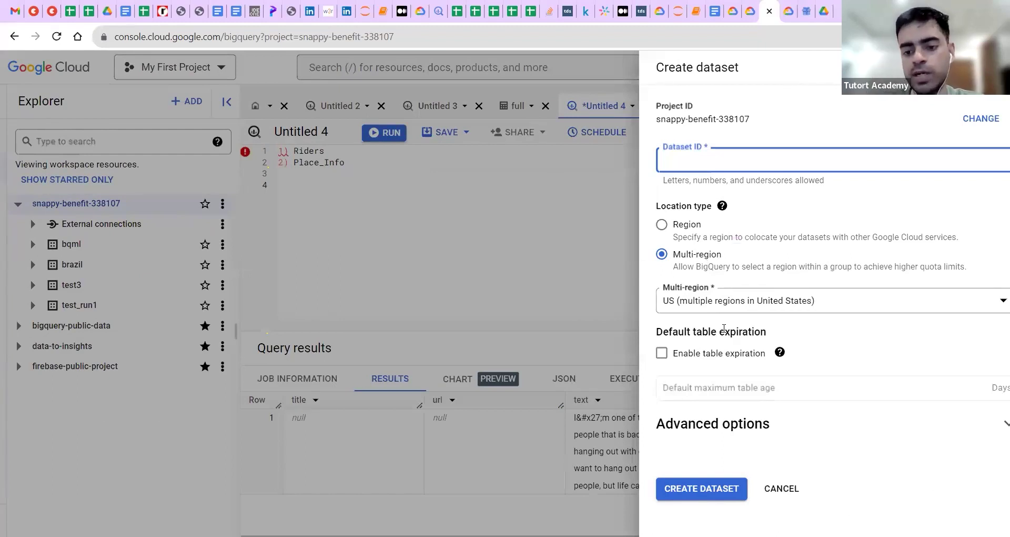
{"action": "scroll", "coordinate": [808, 424], "scroll_direction": "down", "scroll_amount": 1}
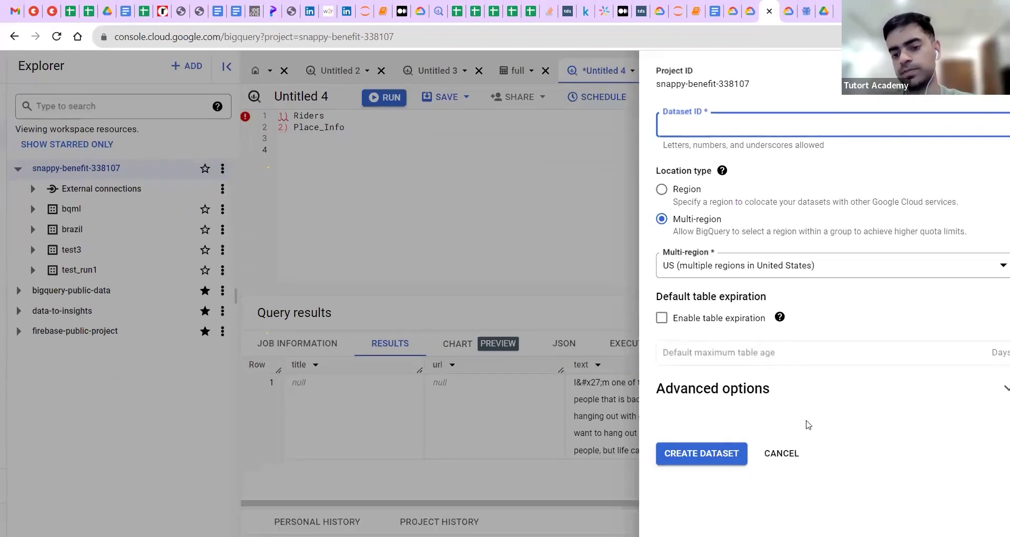
{"action": "left_click", "coordinate": [780, 459]}
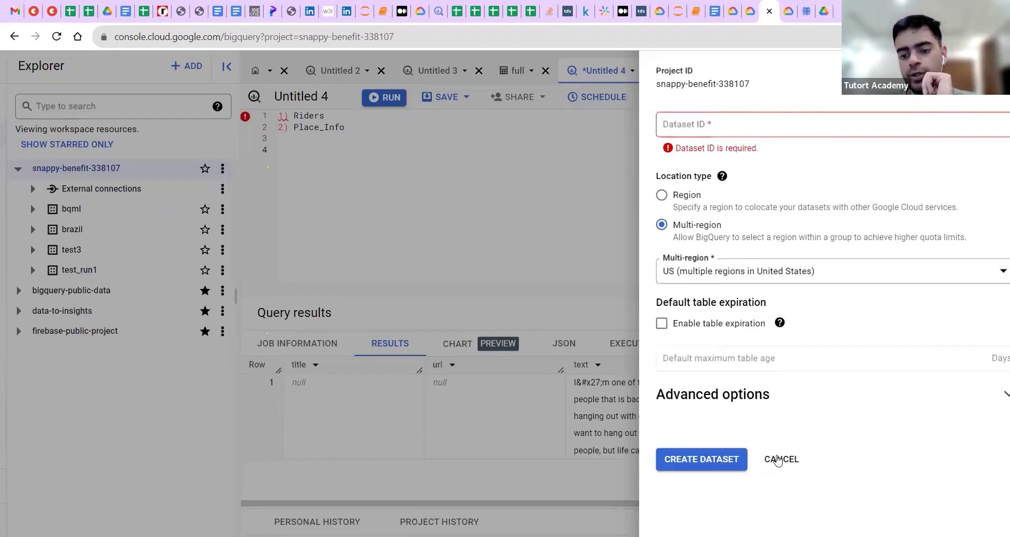
- Open the project selector, review the My First Project entry and the option for a new project, and close the selector
{"action": "scroll", "coordinate": [245, 253], "scroll_direction": "up", "scroll_amount": 2}
{"action": "scroll", "coordinate": [81, 258], "scroll_direction": "down", "scroll_amount": 2}
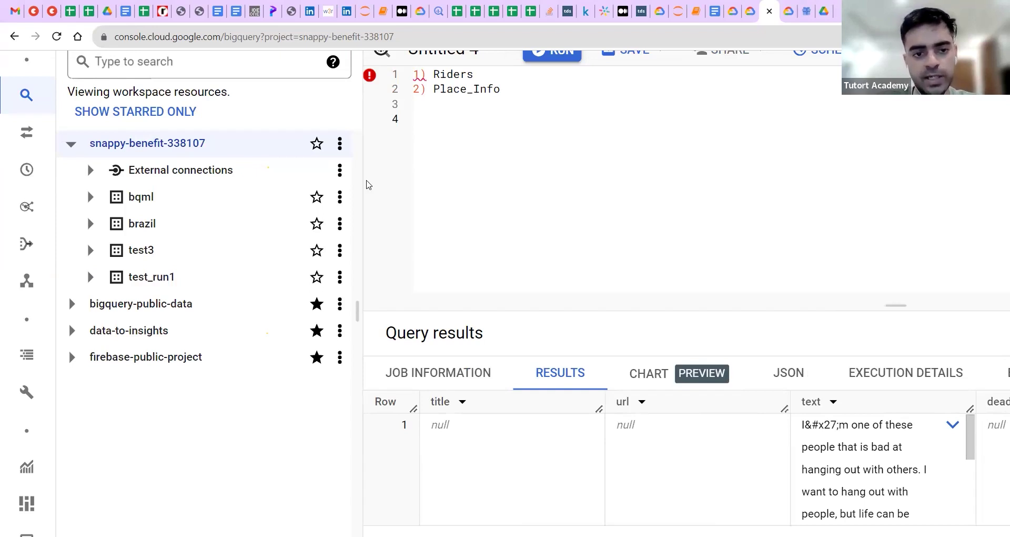
{"action": "scroll", "coordinate": [297, 112], "scroll_direction": "up", "scroll_amount": 2}
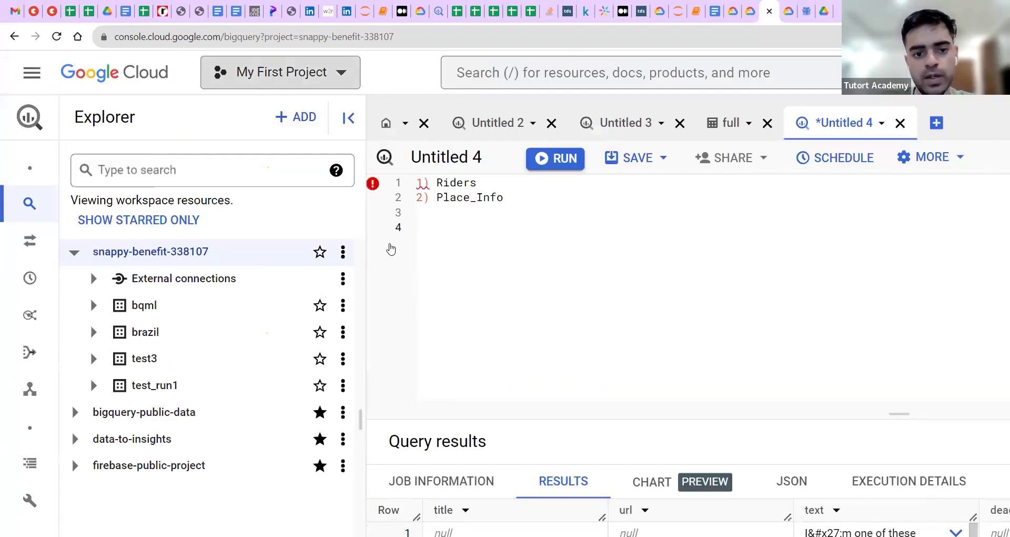
{"action": "key", "text": "ctrl+o"}
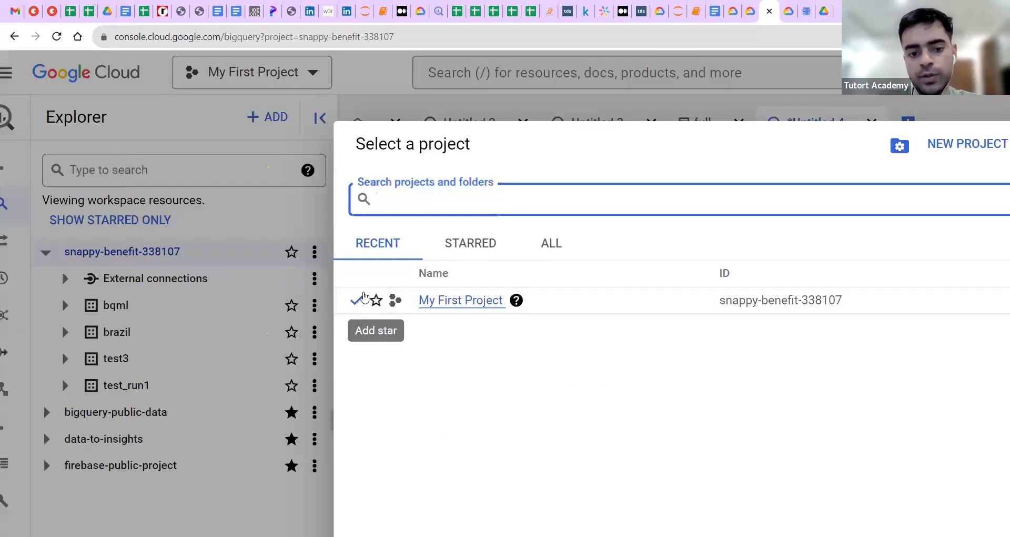
{"action": "key", "text": "ctrl+minus"}
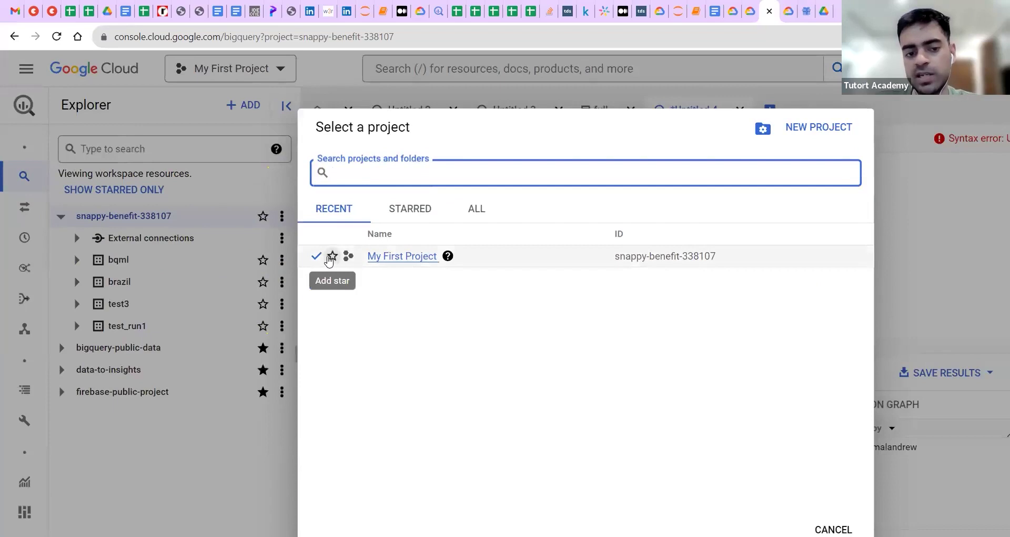
{"action": "left_click", "coordinate": [400, 139]}
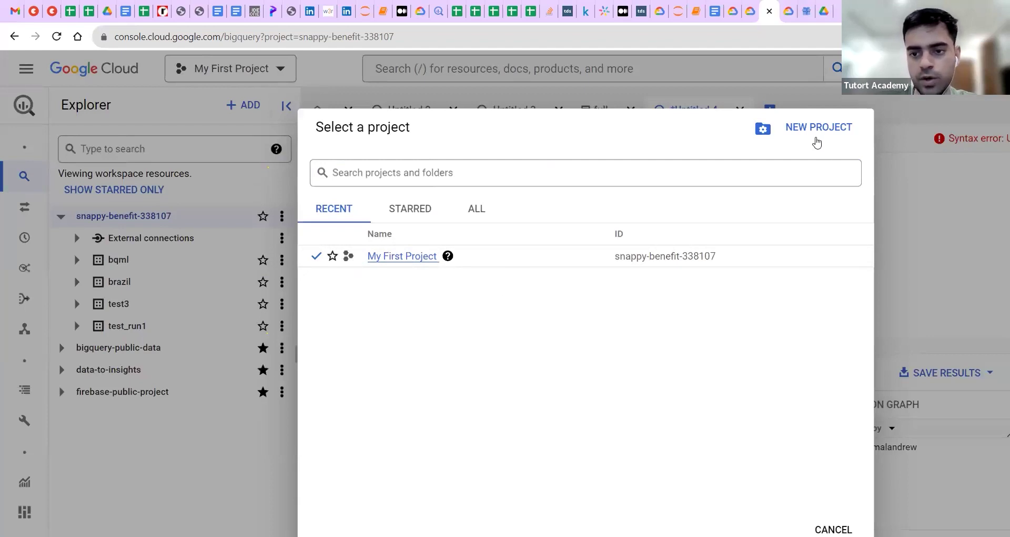
{"action": "scroll", "coordinate": [801, 433], "scroll_direction": "down", "scroll_amount": 2}
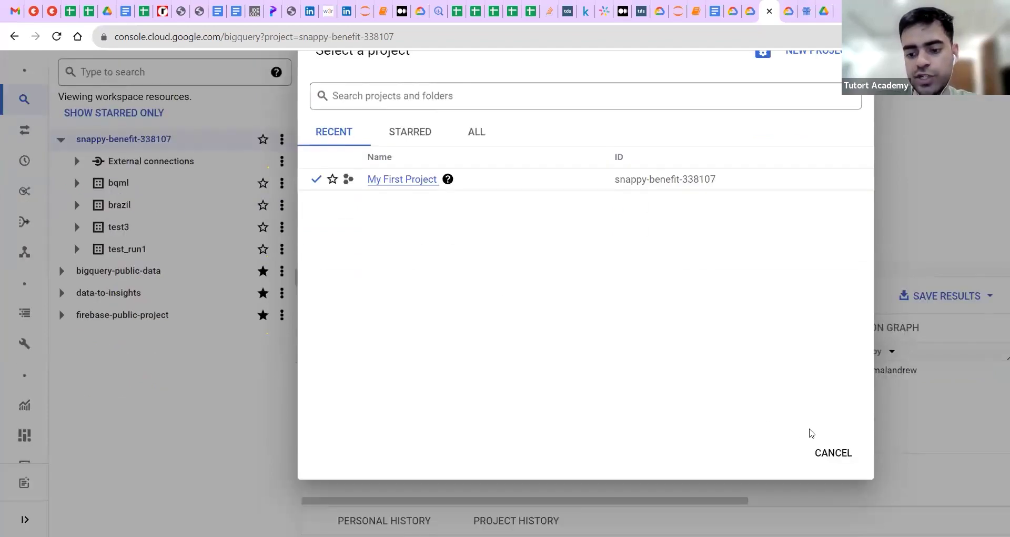
{"action": "left_click", "coordinate": [173, 249]}
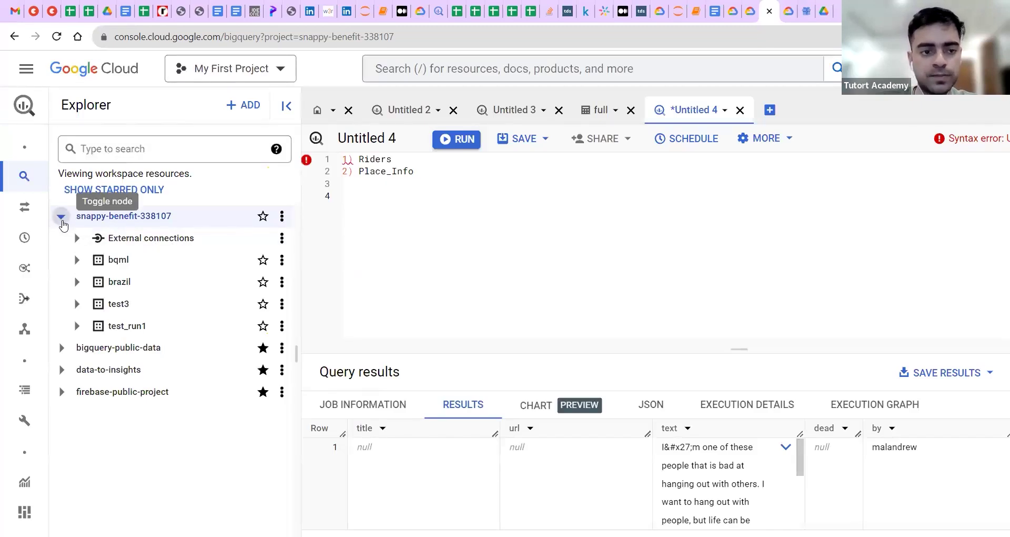
- Look over the datasets under snappy-benefit-338107 in the Explorer, checking the test3 dataset and leaving it collapsed
{"action": "left_click", "coordinate": [61, 216]}
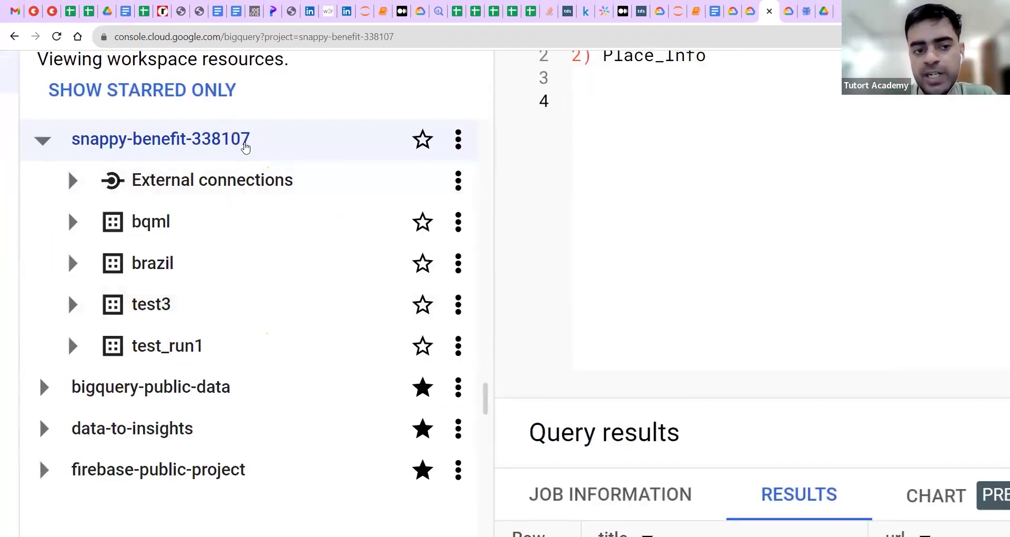
{"action": "key", "text": "Return"}
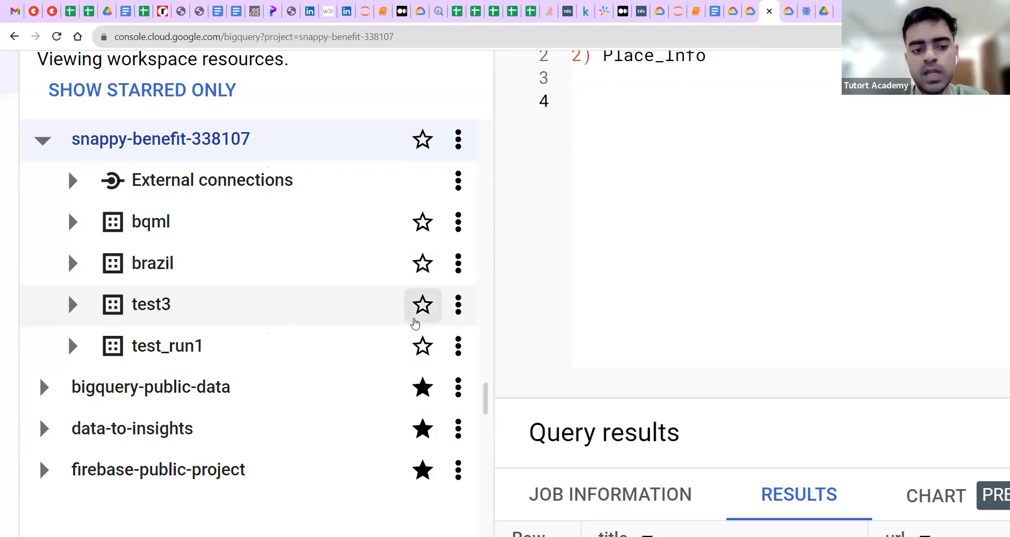
{"action": "left_click", "coordinate": [73, 304]}
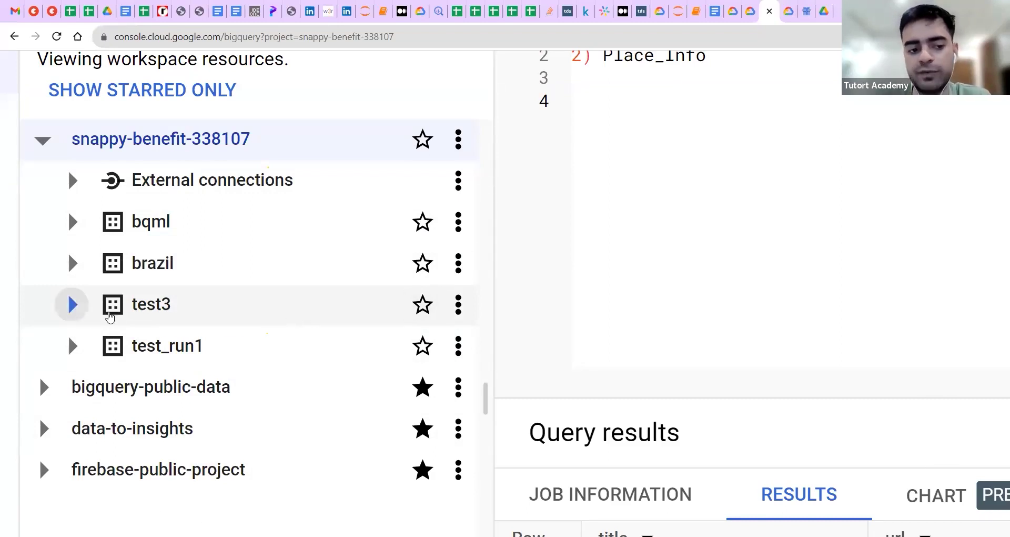
{"action": "left_click", "coordinate": [72, 304]}
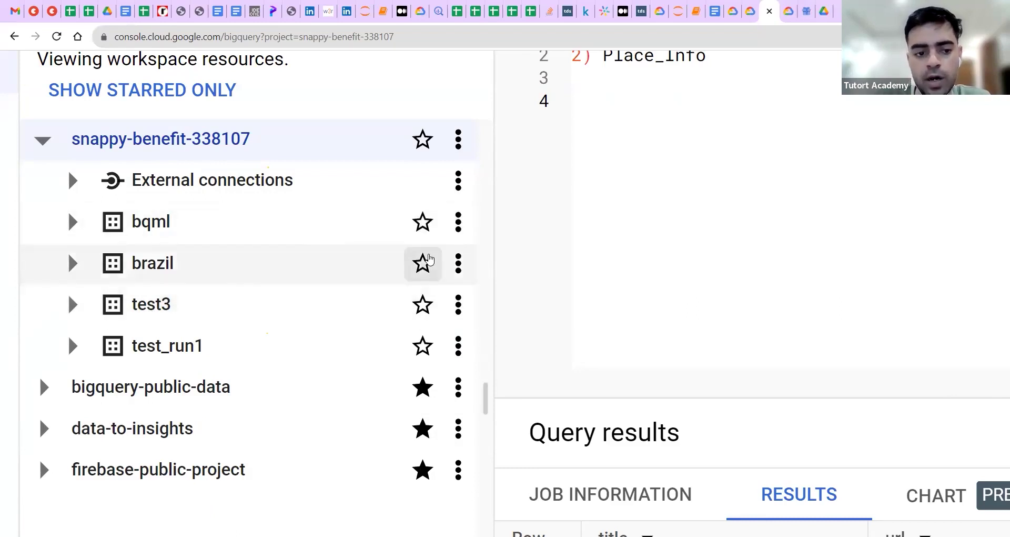
- Open the table creation form for test3, review its source, destination, schema and partitioning sections, and quit without creating a table
{"action": "left_click", "coordinate": [459, 308]}
{"action": "scroll", "coordinate": [546, 383], "scroll_direction": "down", "scroll_amount": 3}
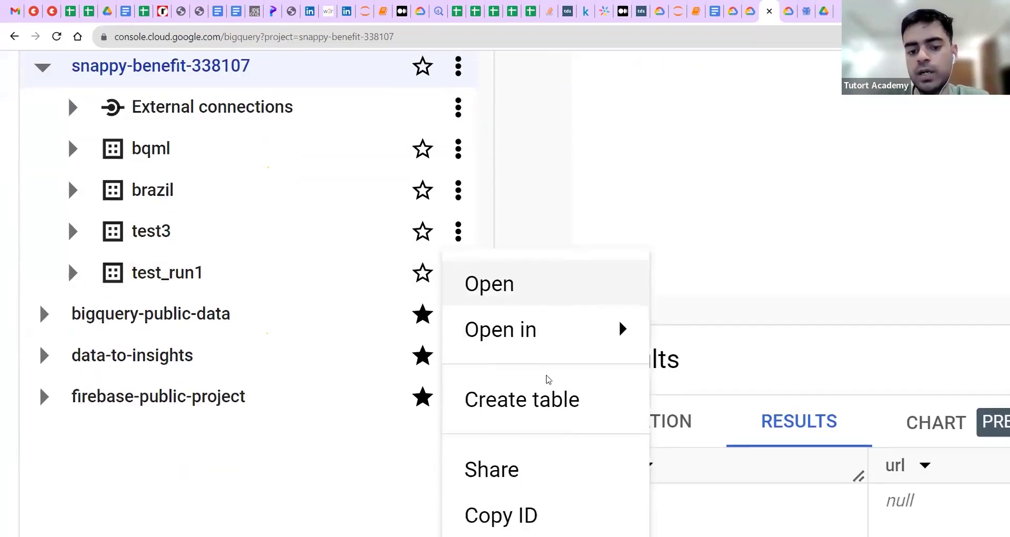
{"action": "scroll", "coordinate": [549, 379], "scroll_direction": "down", "scroll_amount": 2}
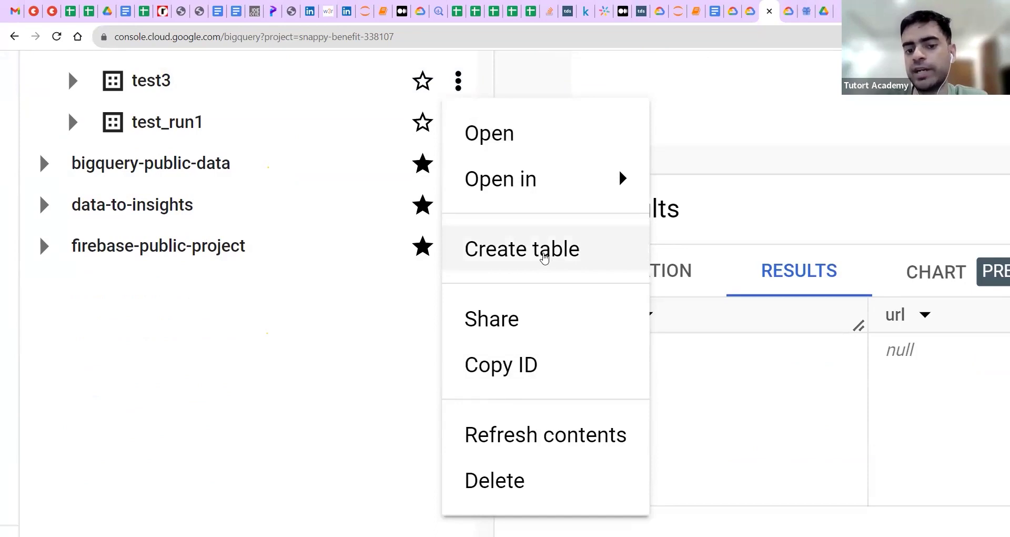
{"action": "left_click", "coordinate": [545, 258]}
{"action": "scroll", "coordinate": [544, 258], "scroll_direction": "down", "scroll_amount": 3}
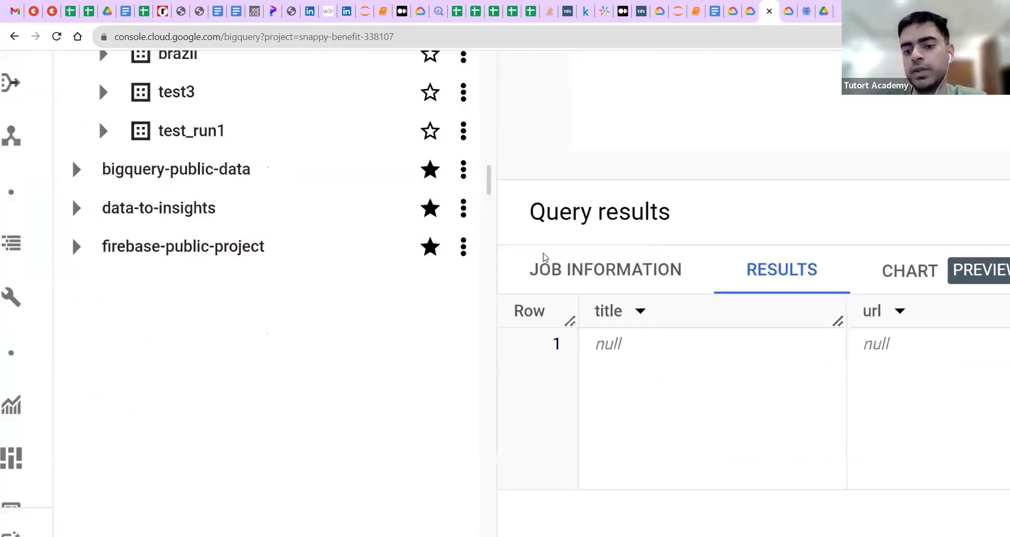
{"action": "scroll", "coordinate": [544, 253], "scroll_direction": "down", "scroll_amount": 2}
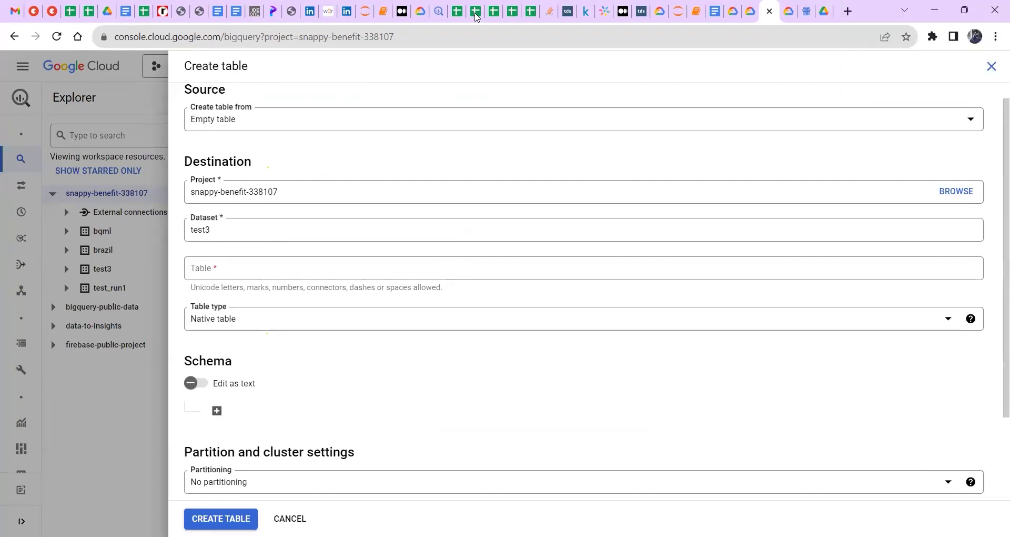
{"action": "scroll", "coordinate": [656, 220], "scroll_direction": "up", "scroll_amount": 1}
{"action": "scroll", "coordinate": [656, 220], "scroll_direction": "down", "scroll_amount": 2}
{"action": "scroll", "coordinate": [657, 220], "scroll_direction": "up", "scroll_amount": 2}
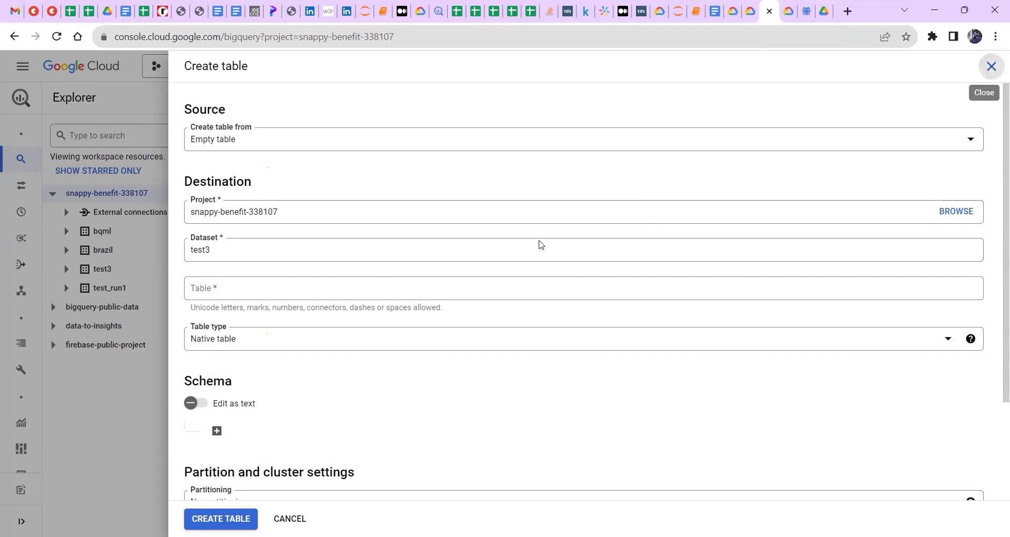
{"action": "key", "text": "Escape"}
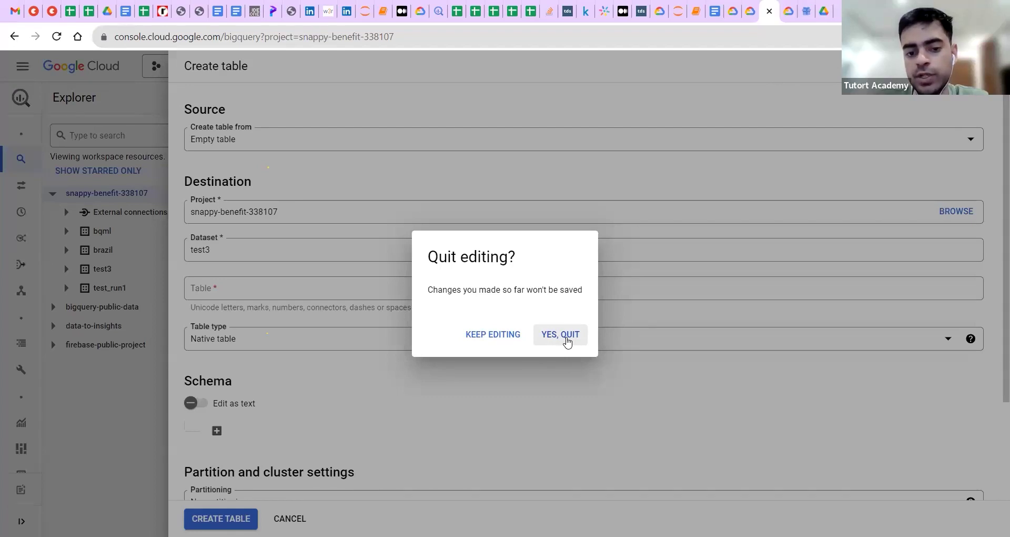
{"action": "left_click", "coordinate": [330, 235]}
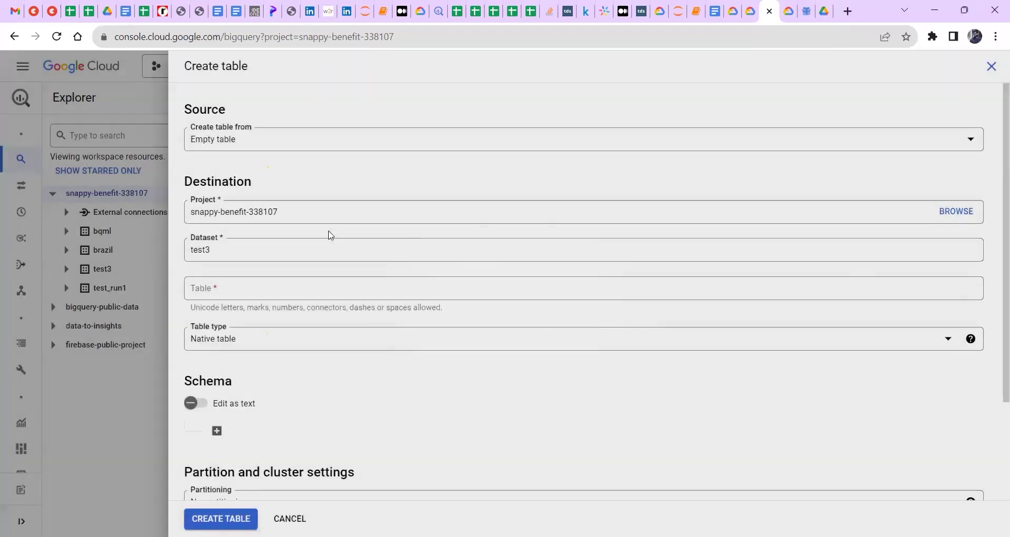
- Check the actions offered for snappy-benefit-338107, and search the Explorer for "hacker news" before clearing the search
{"action": "left_click", "coordinate": [243, 194]}
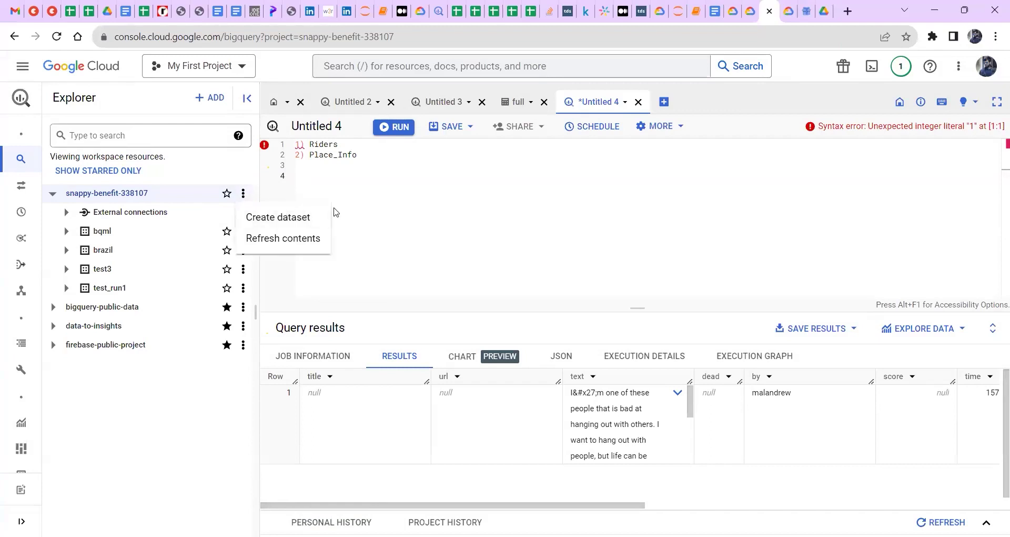
{"action": "left_click", "coordinate": [367, 226]}
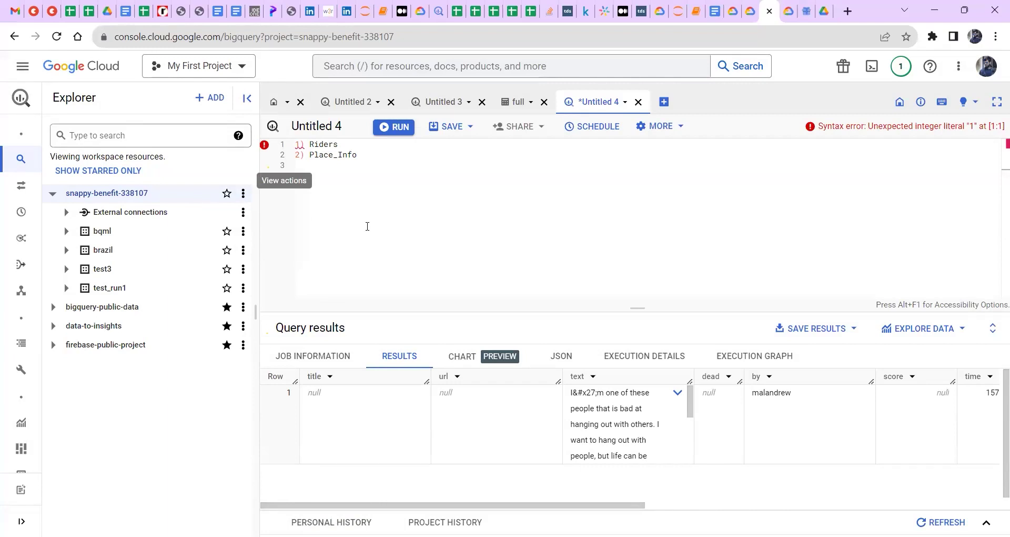
{"action": "left_click", "coordinate": [190, 135]}
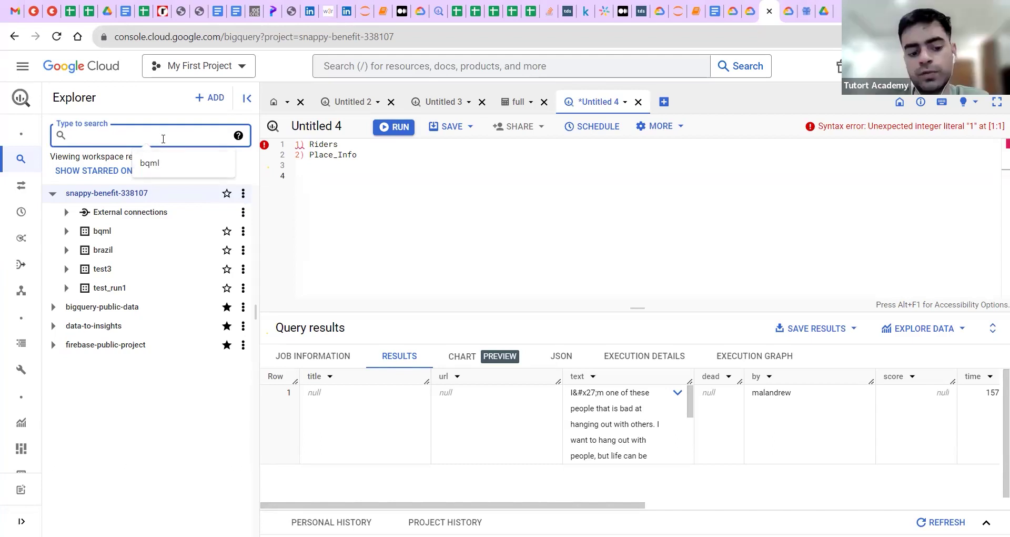
{"action": "type", "text": "hacker news"}
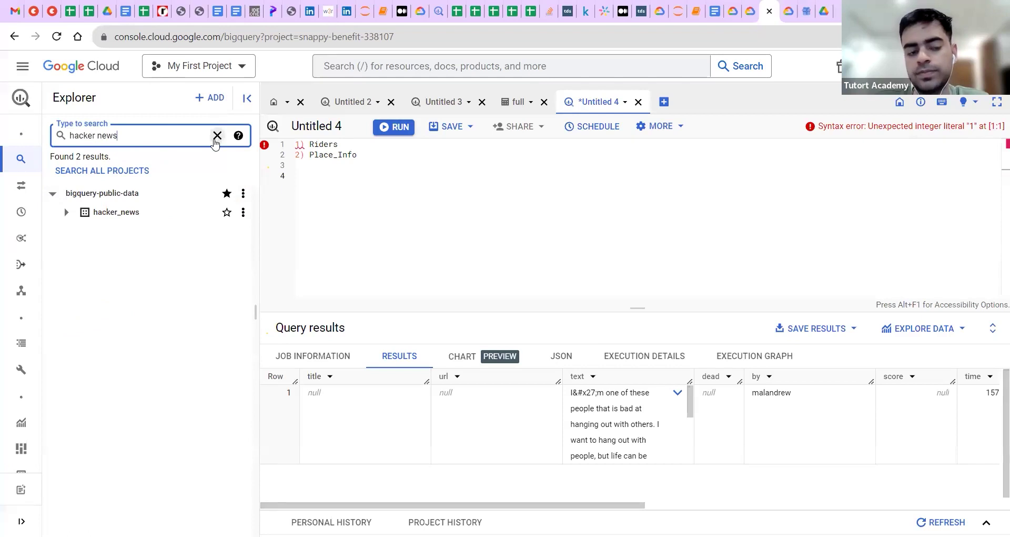
{"action": "left_click", "coordinate": [216, 138]}
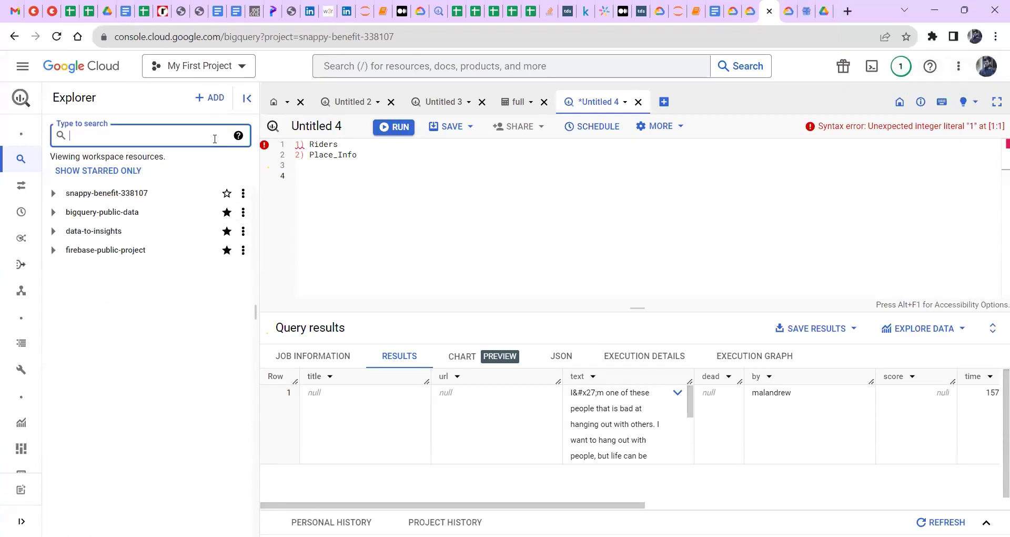
{"action": "left_click", "coordinate": [305, 212]}
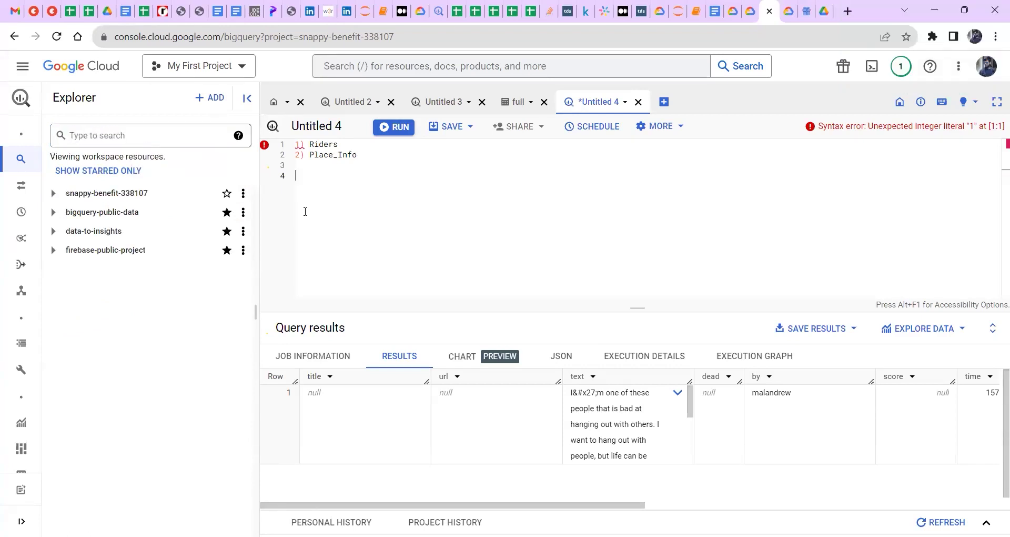
- Expand snappy-benefit-338107 in the Explorer, and review its project selector entry and its available actions without changing anything
{"action": "left_click", "coordinate": [53, 194]}
{"action": "left_click", "coordinate": [199, 66]}
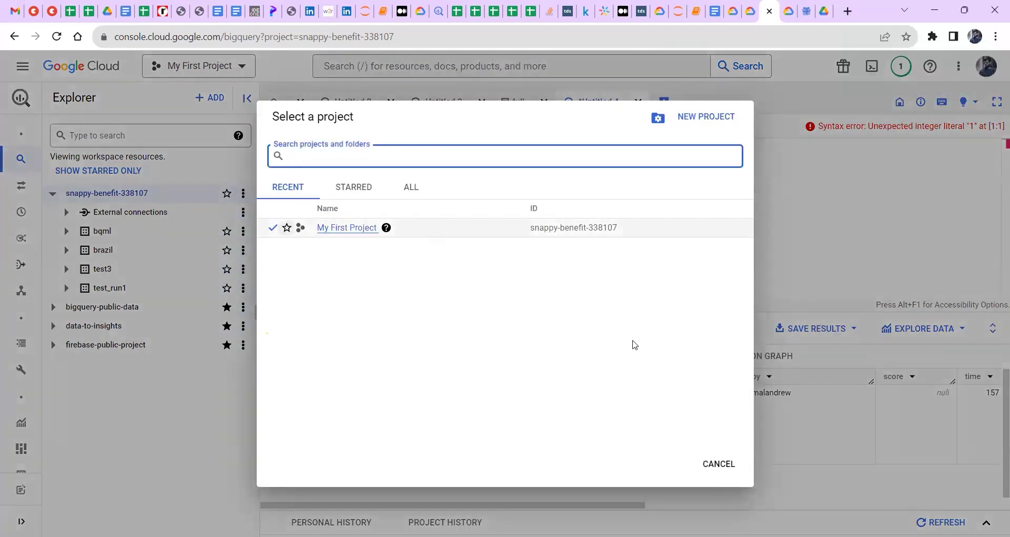
{"action": "left_click", "coordinate": [719, 465]}
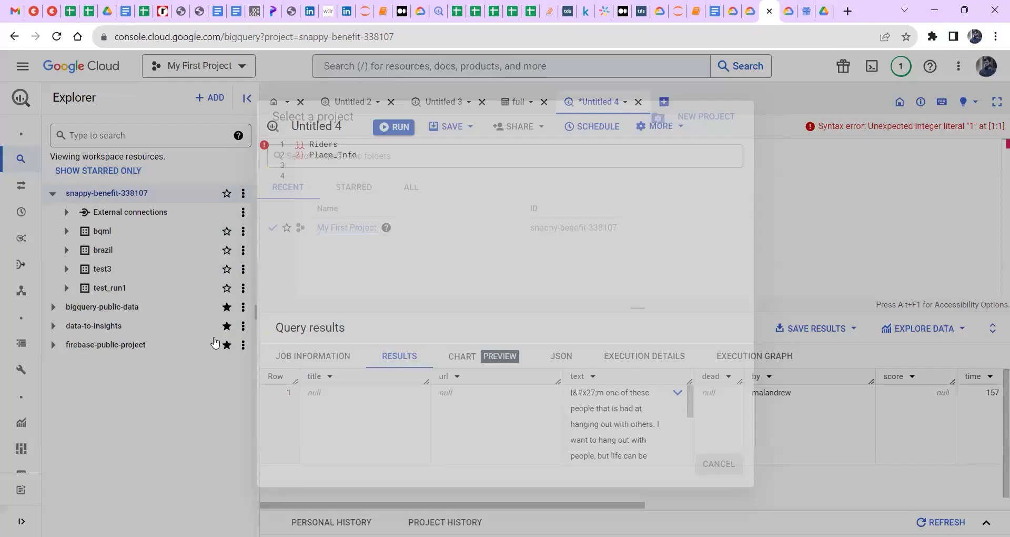
{"action": "left_click", "coordinate": [243, 193]}
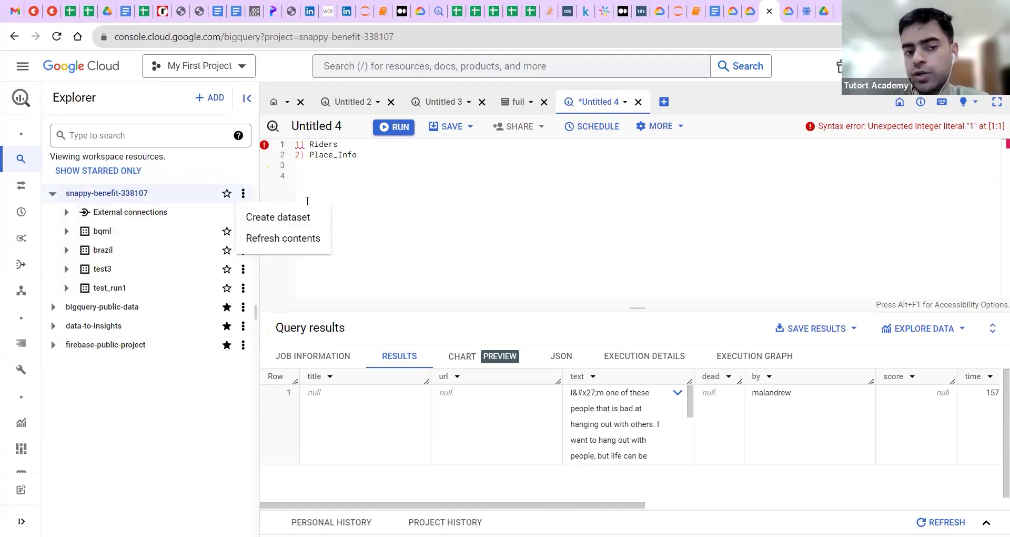
{"action": "key", "text": "Escape"}
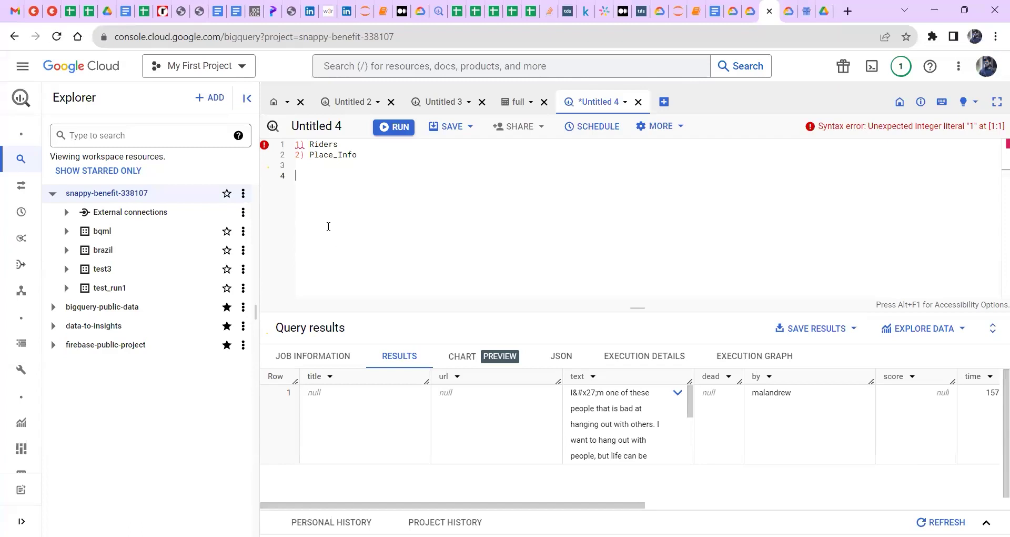
{"action": "key", "text": "BackSpace"}
{"action": "key", "text": "BackSpace"}
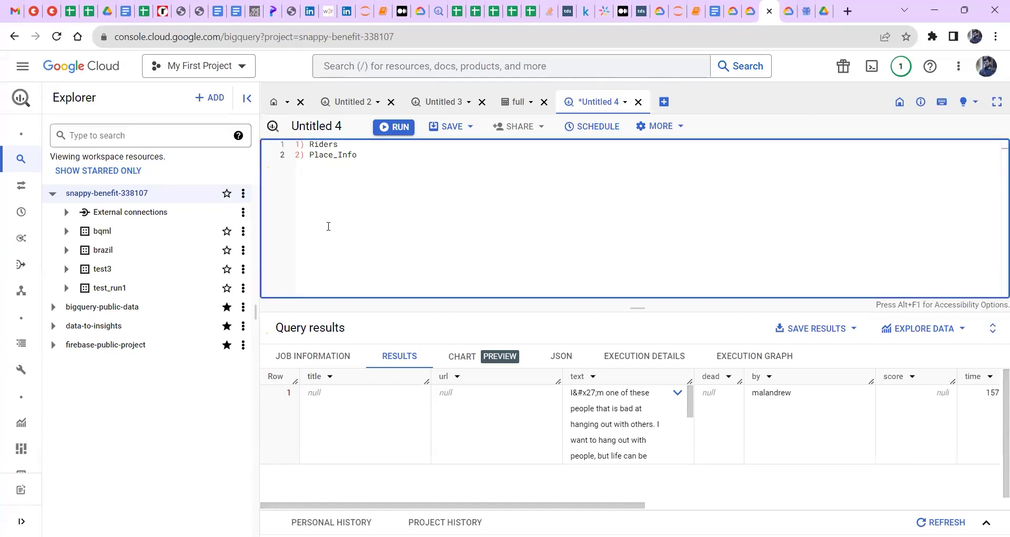
{"action": "key", "text": "Return"}
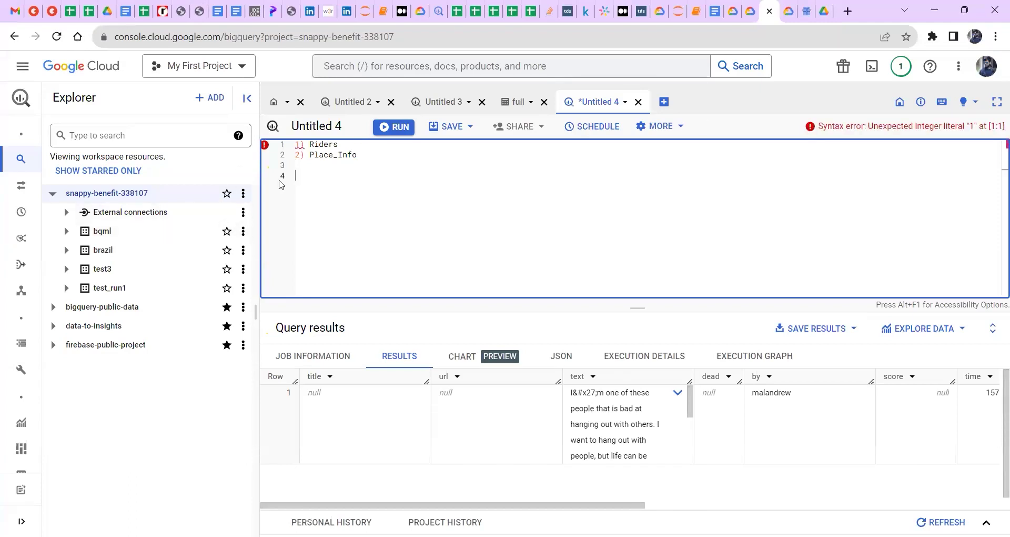
- Review the source options for a new table in test3, such as Upload, Drive and Amazon S3, and quit the form without creating it
{"action": "left_click", "coordinate": [243, 269]}
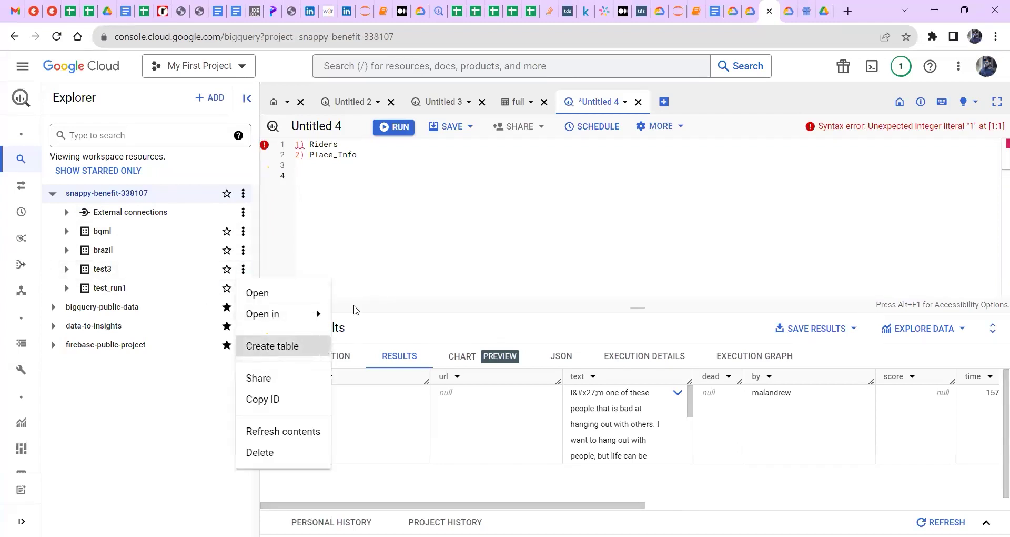
{"action": "left_click", "coordinate": [272, 346]}
{"action": "left_click", "coordinate": [286, 139]}
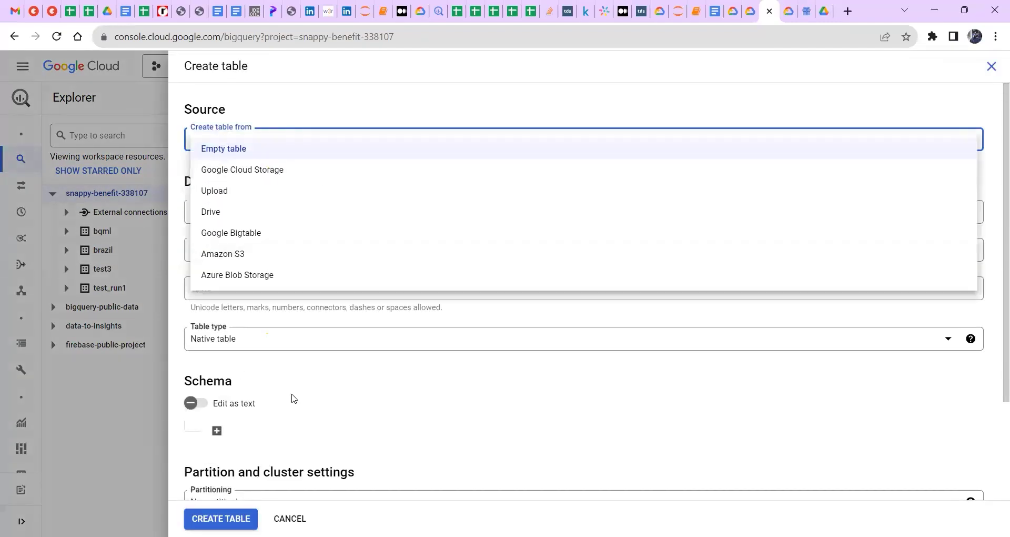
{"action": "left_click", "coordinate": [456, 112]}
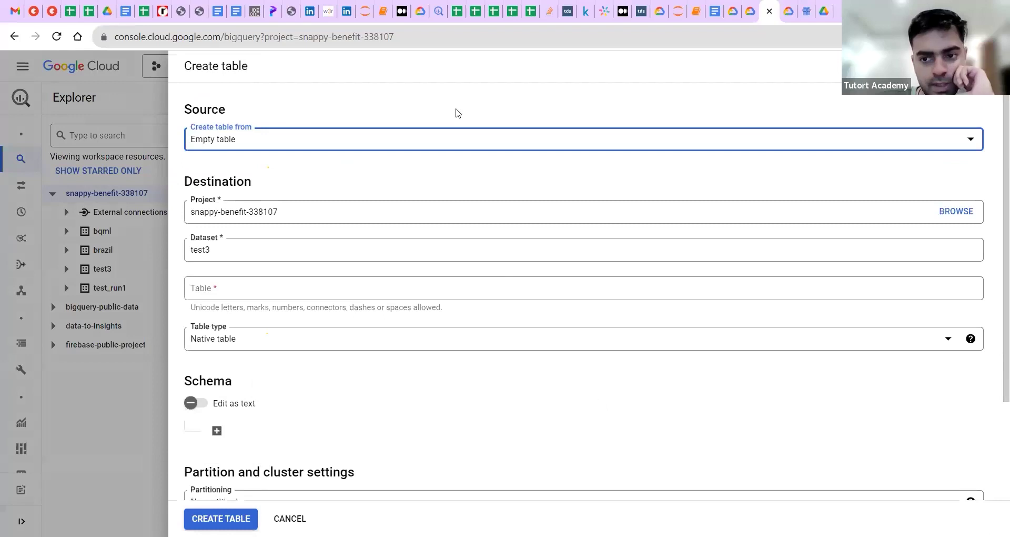
{"action": "left_click", "coordinate": [326, 148]}
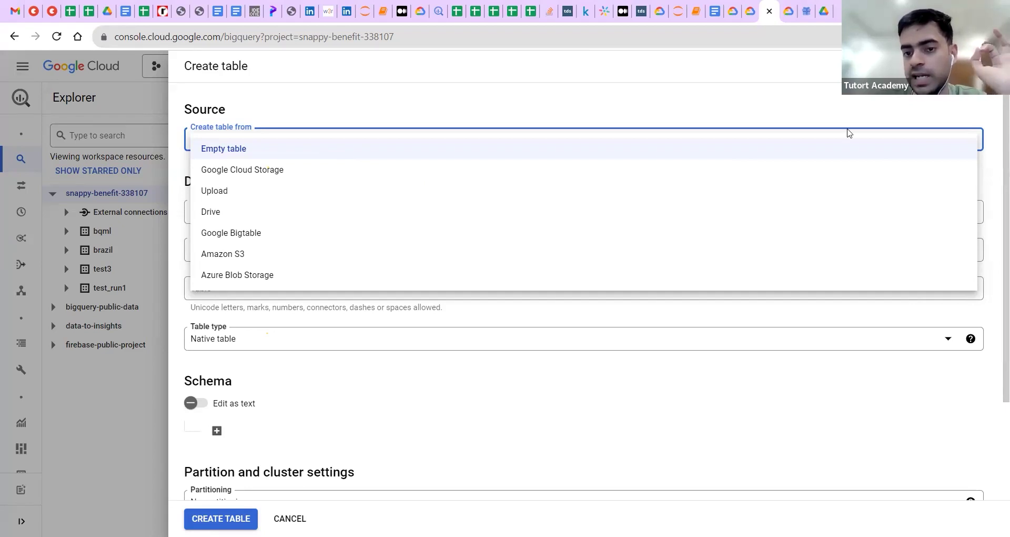
{"action": "left_click", "coordinate": [101, 418]}
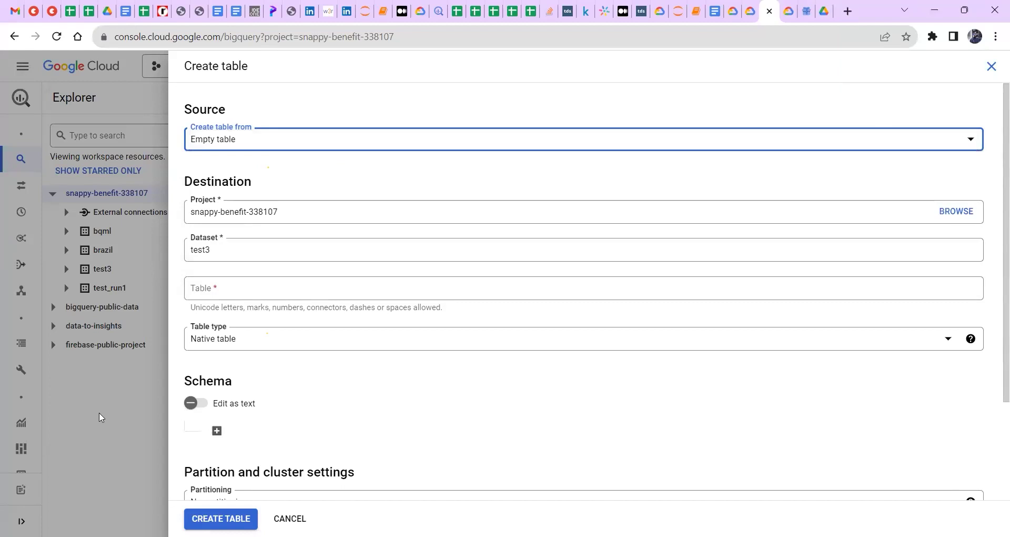
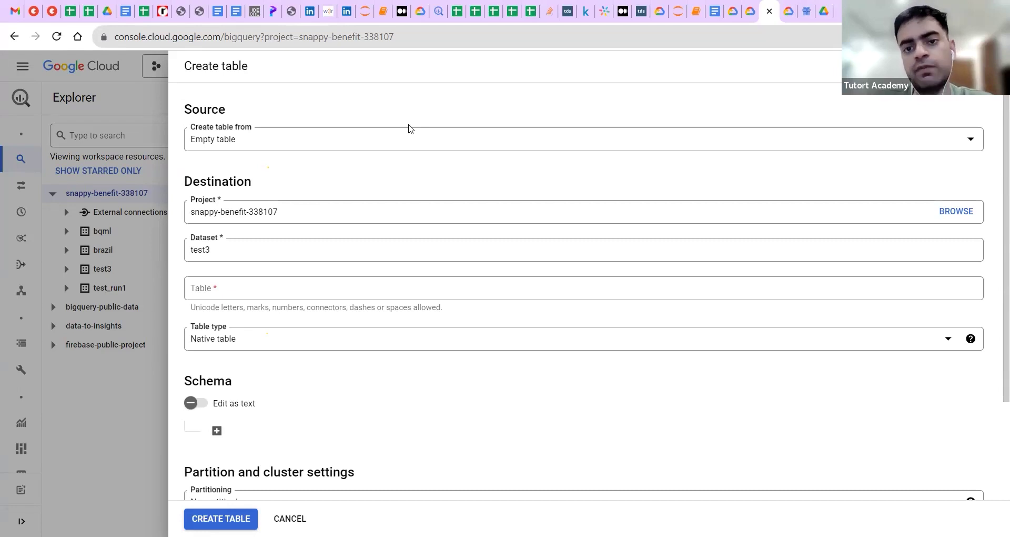
{"action": "left_click", "coordinate": [409, 130]}
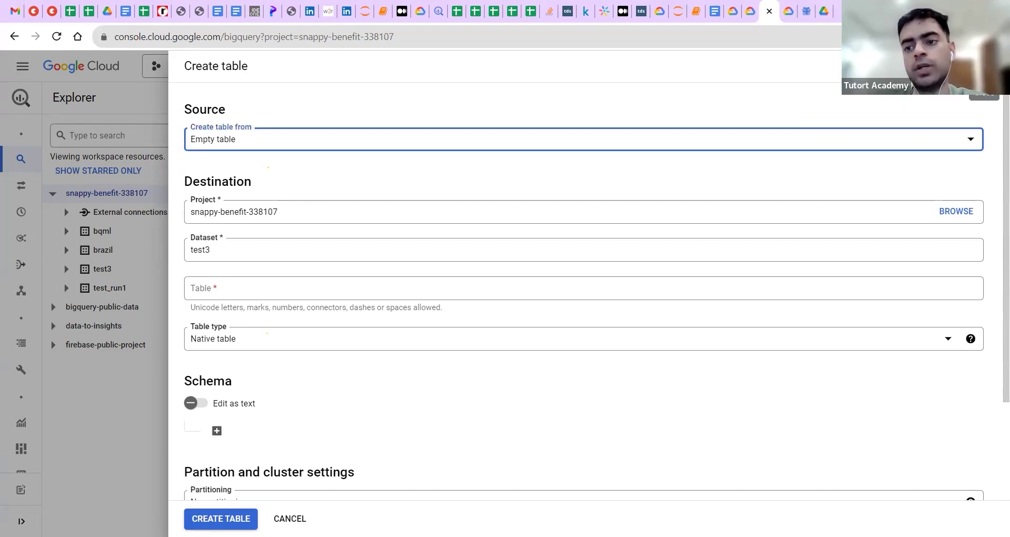
{"action": "left_click", "coordinate": [991, 66]}
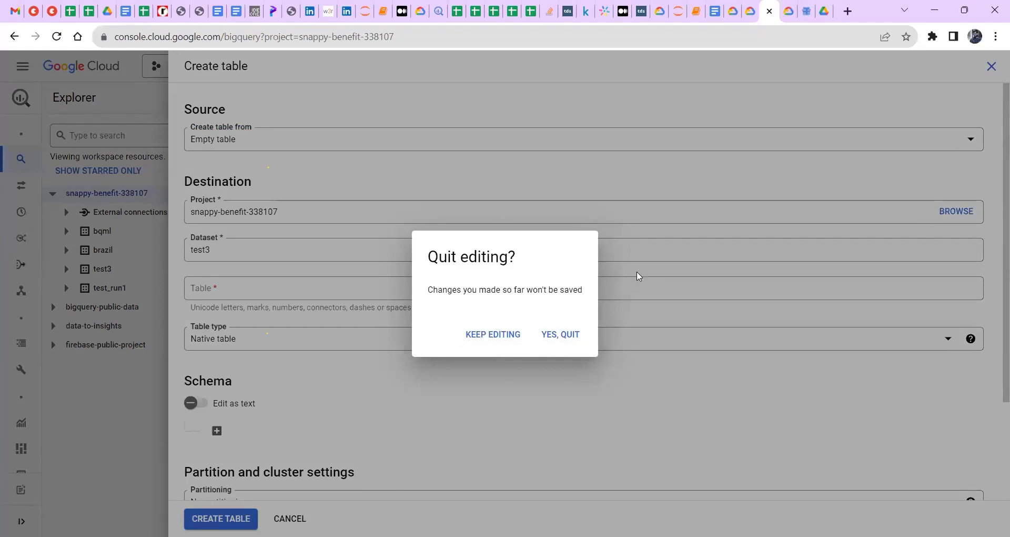
{"action": "left_click", "coordinate": [500, 331]}
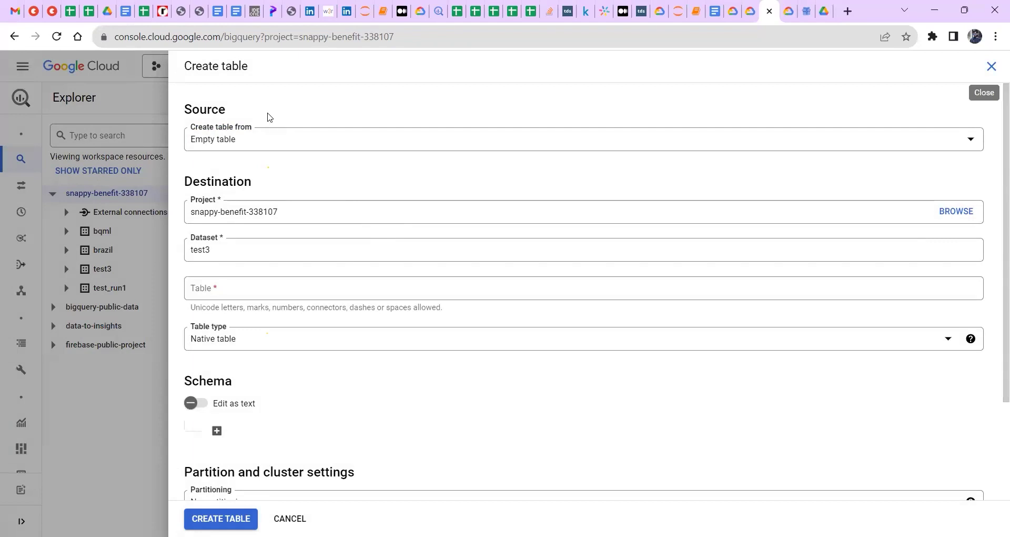
{"action": "left_click", "coordinate": [988, 72]}
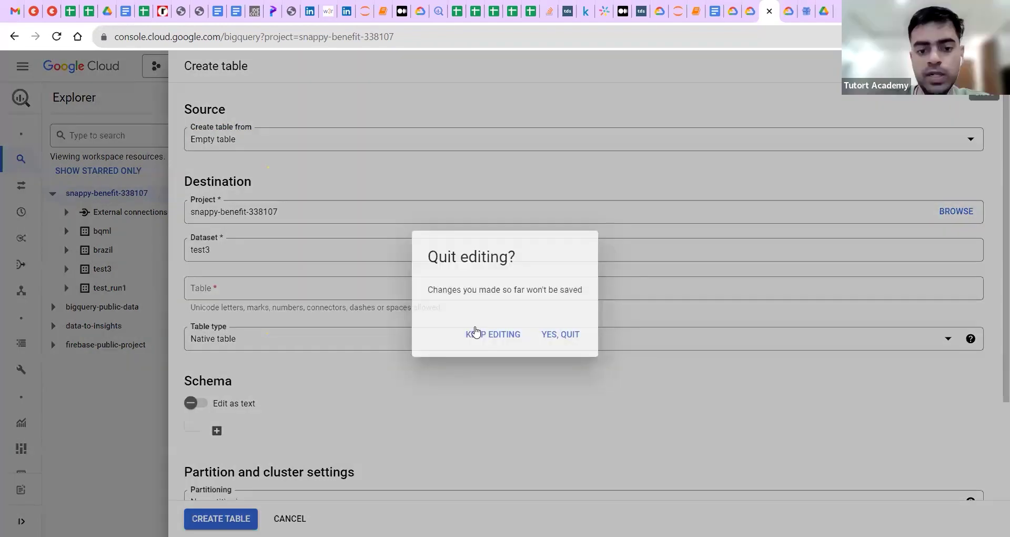
{"action": "left_click", "coordinate": [542, 342]}
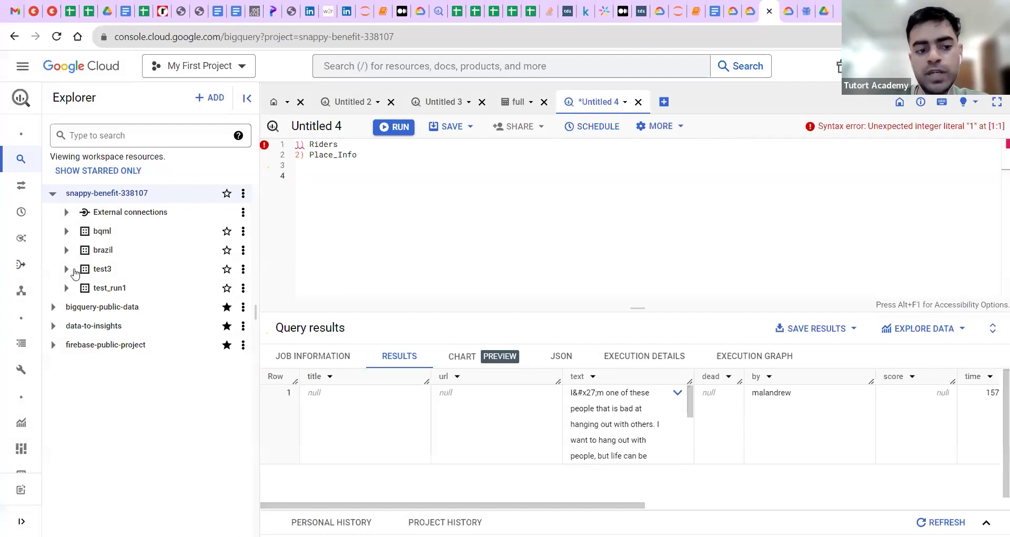
- Open the table creation form for test3, set the source to Upload, and review the other source options
{"action": "left_click", "coordinate": [243, 269]}
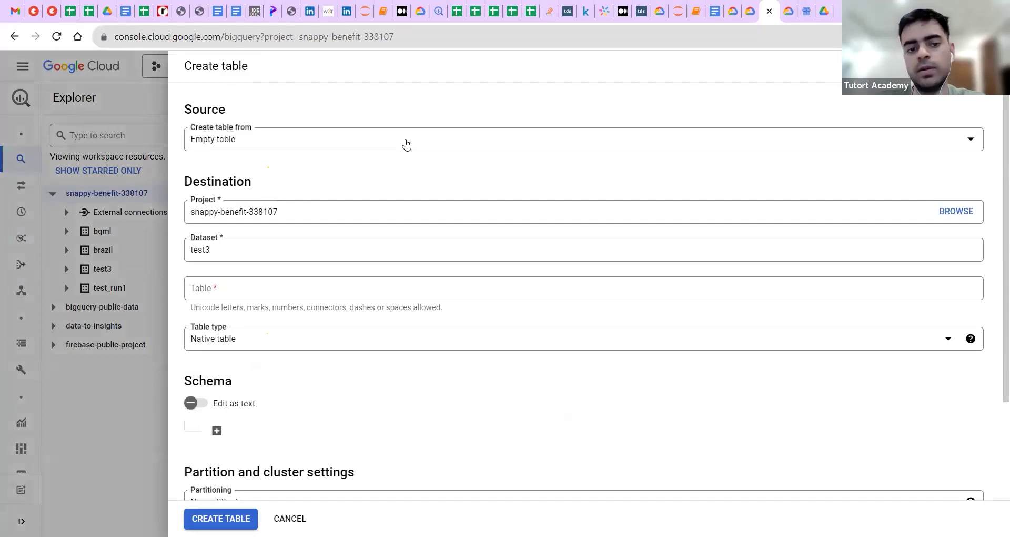
{"action": "left_click", "coordinate": [407, 143]}
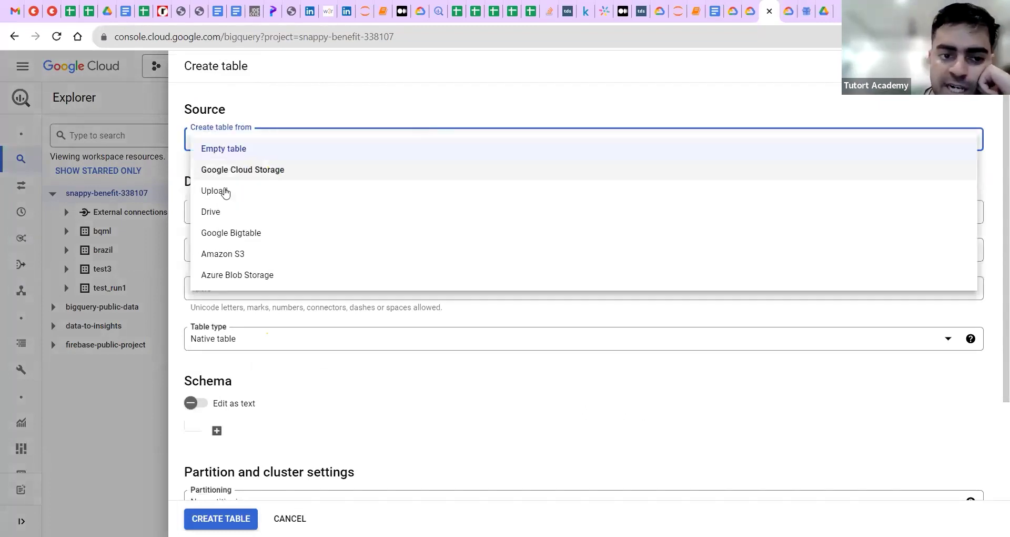
{"action": "left_click", "coordinate": [225, 192]}
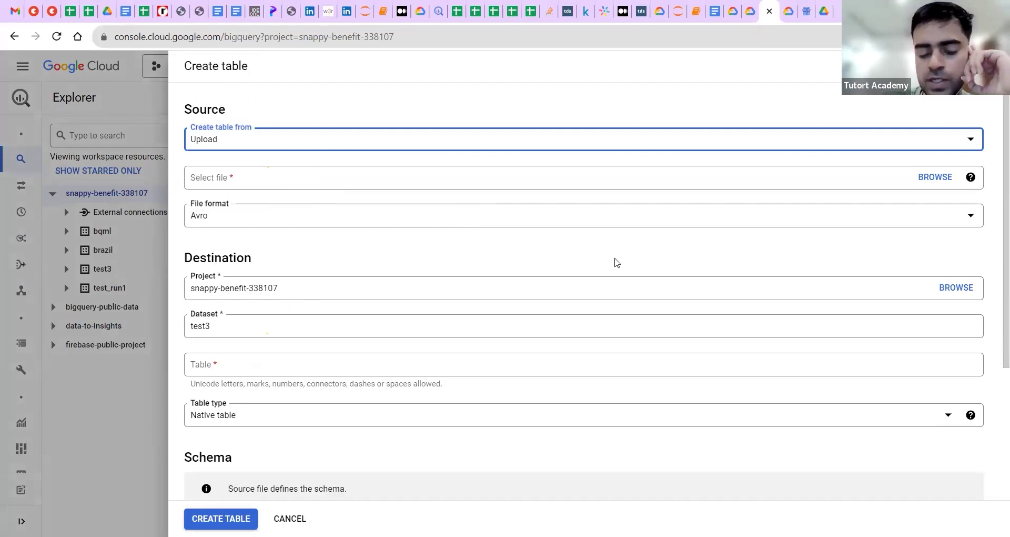
{"action": "left_click", "coordinate": [441, 140]}
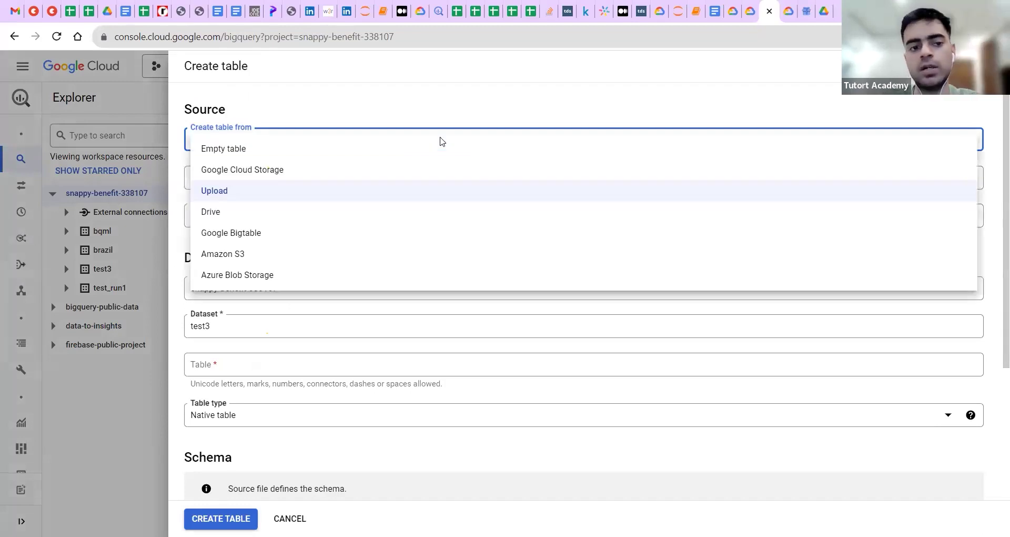
{"action": "left_click", "coordinate": [361, 329]}
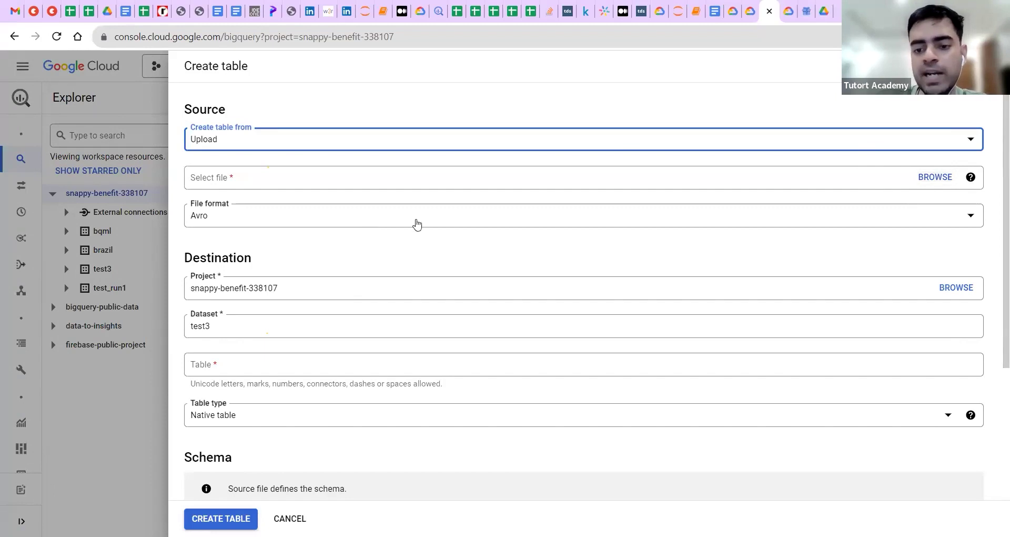
- Set the upload's file format to CSV and select the rides file from the Riders BQML Project folder
{"action": "left_click", "coordinate": [461, 218]}
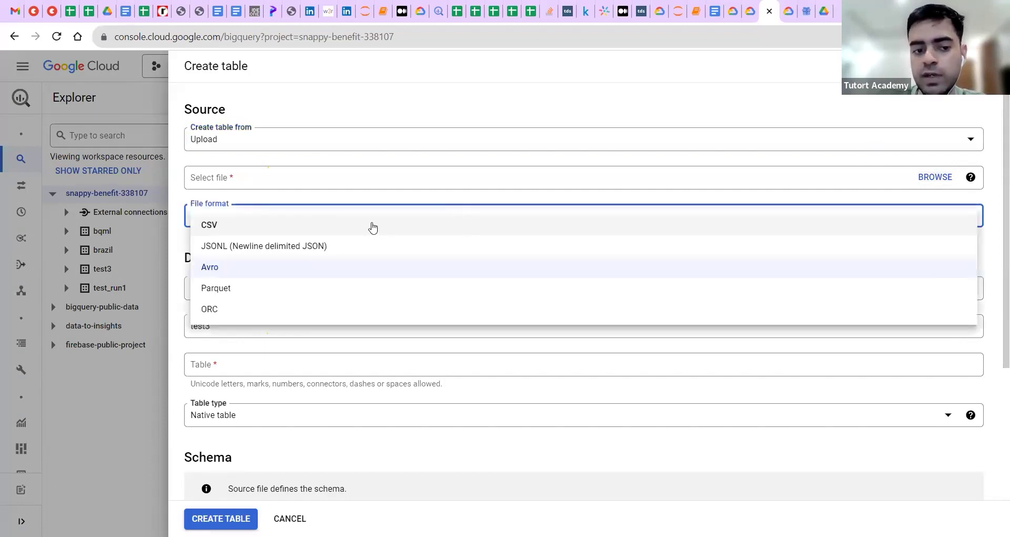
{"action": "left_click", "coordinate": [378, 171]}
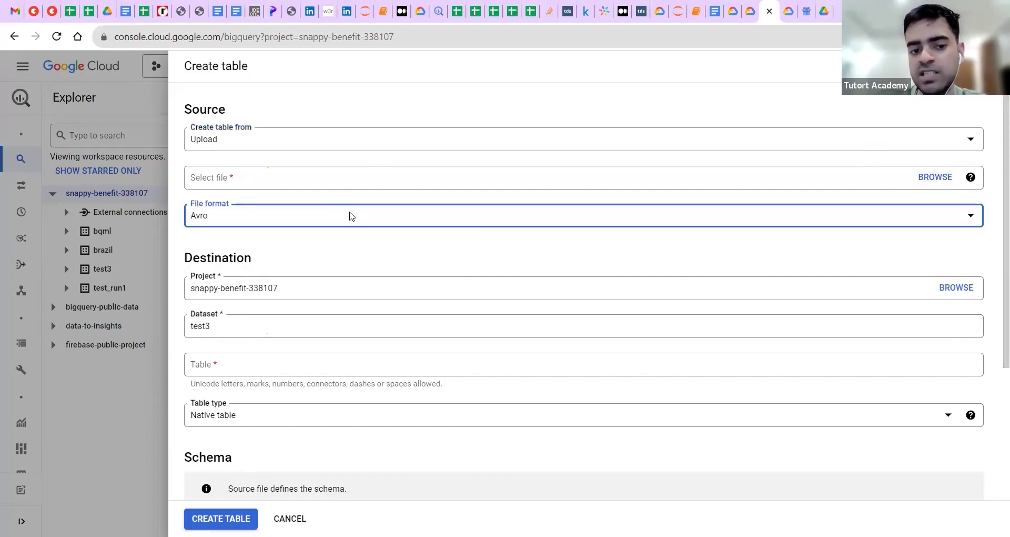
{"action": "left_click", "coordinate": [320, 215]}
{"action": "left_click", "coordinate": [234, 228]}
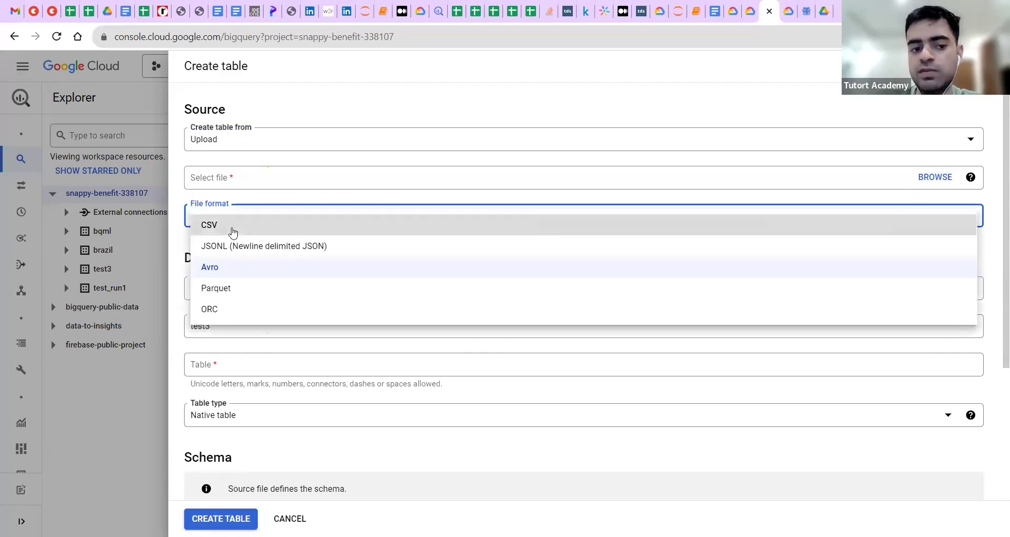
{"action": "left_click", "coordinate": [936, 179]}
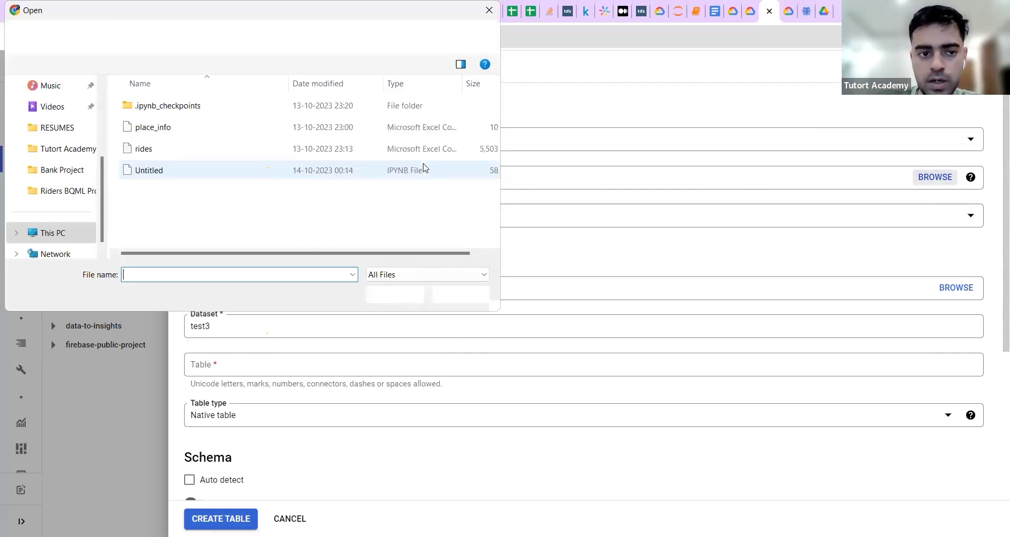
{"action": "left_click", "coordinate": [182, 152]}
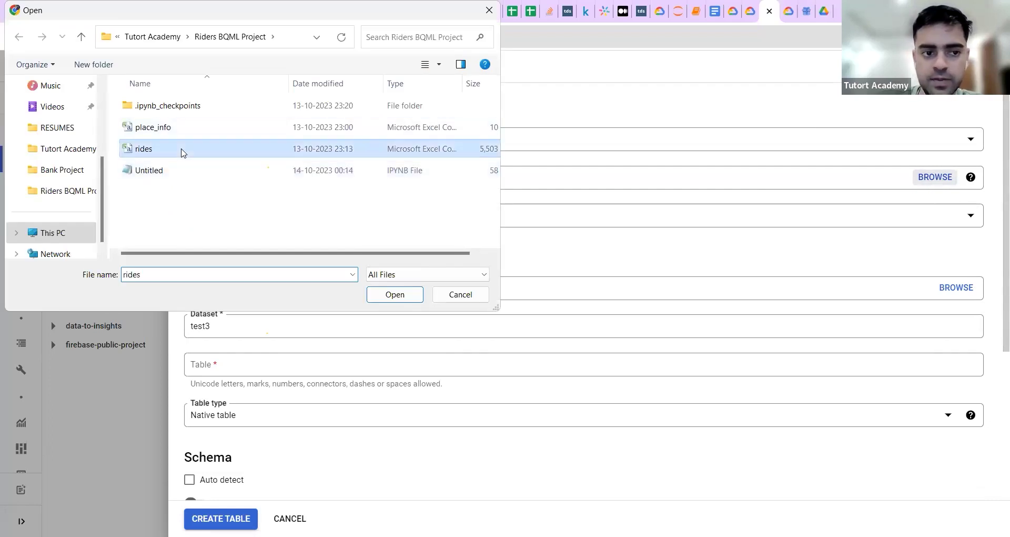
{"action": "double_click", "coordinate": [301, 157]}
- Name the destination table in test3 "rides"
{"action": "scroll", "coordinate": [307, 323], "scroll_direction": "down", "scroll_amount": 1}
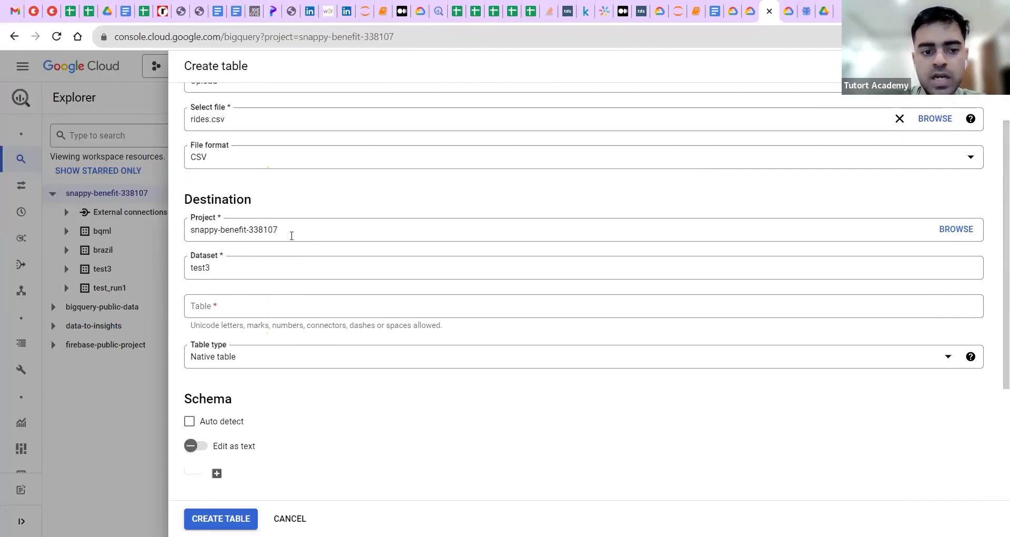
{"action": "scroll", "coordinate": [292, 235], "scroll_direction": "down", "scroll_amount": 1}
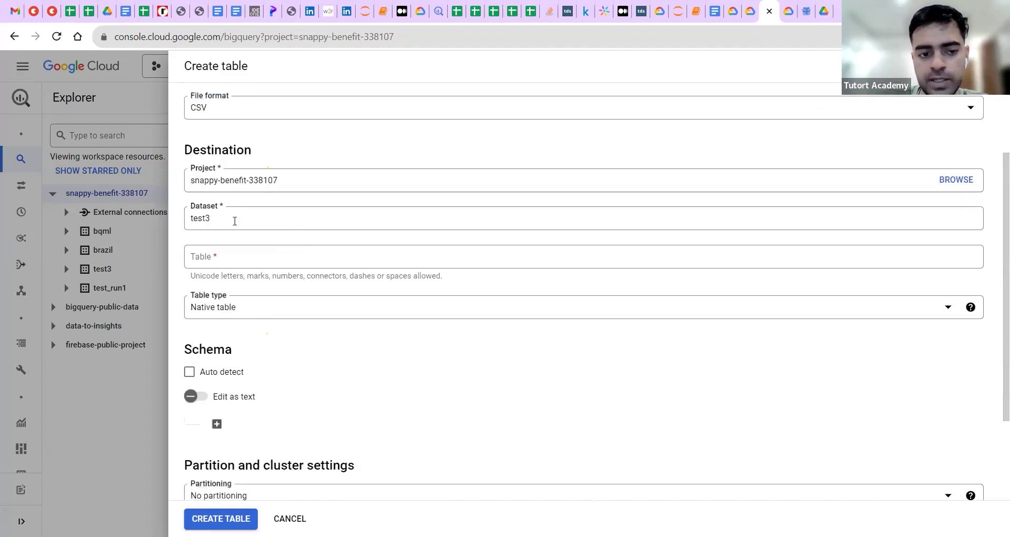
{"action": "scroll", "coordinate": [235, 220], "scroll_direction": "down", "scroll_amount": 1}
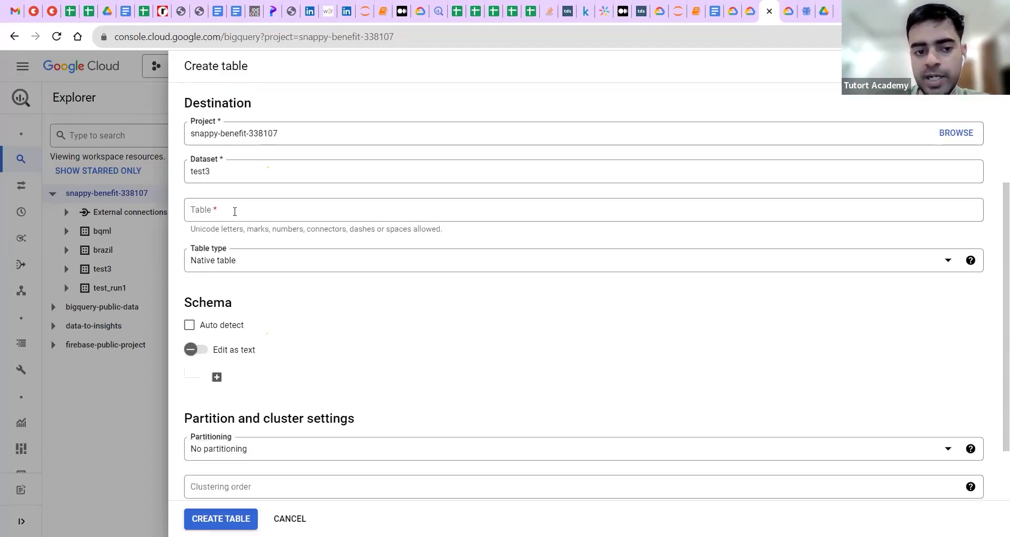
{"action": "left_click", "coordinate": [230, 207]}
{"action": "type", "text": "rides"}
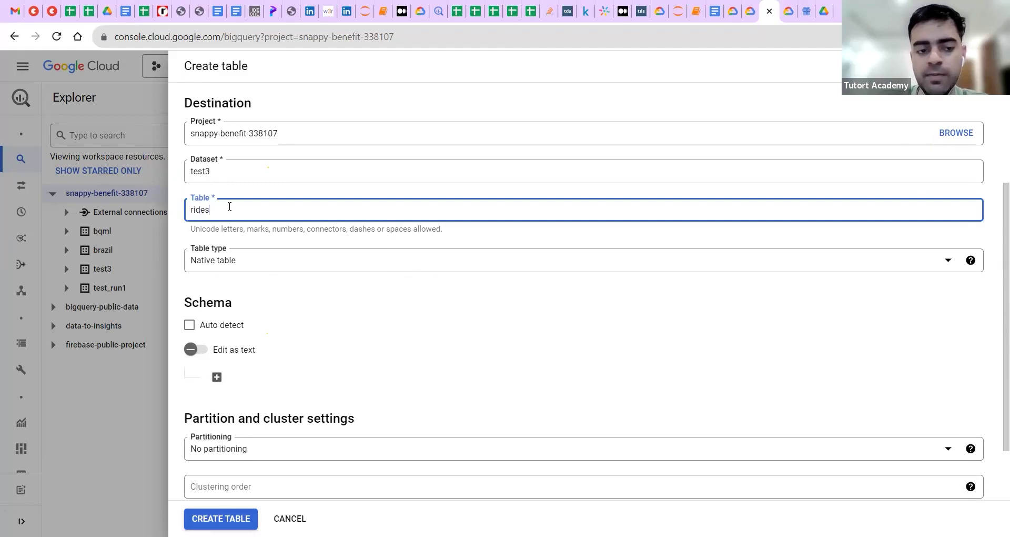
- Check the available table types for the rides table and enable automatic schema detection
{"action": "scroll", "coordinate": [229, 208], "scroll_direction": "up", "scroll_amount": 3}
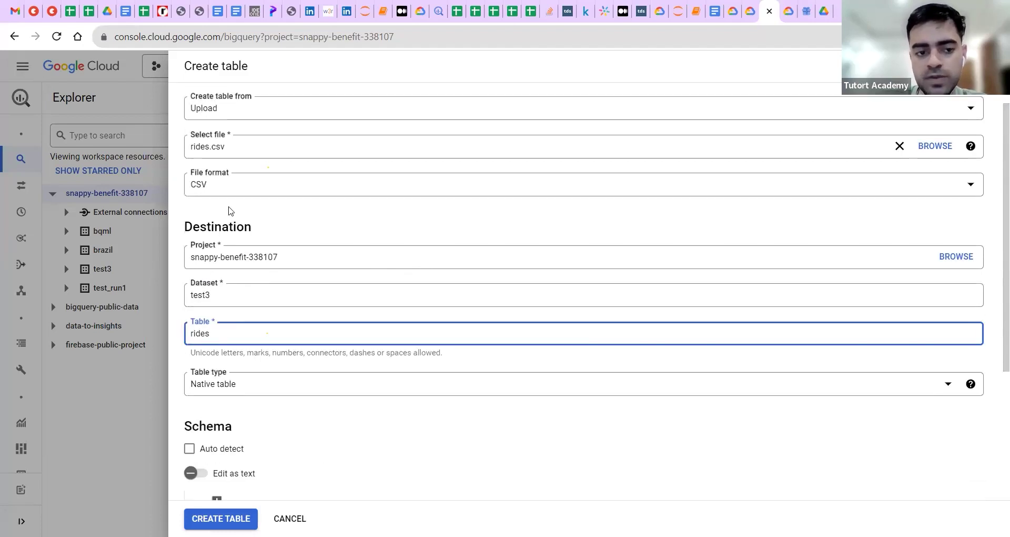
{"action": "scroll", "coordinate": [316, 333], "scroll_direction": "down", "scroll_amount": 1}
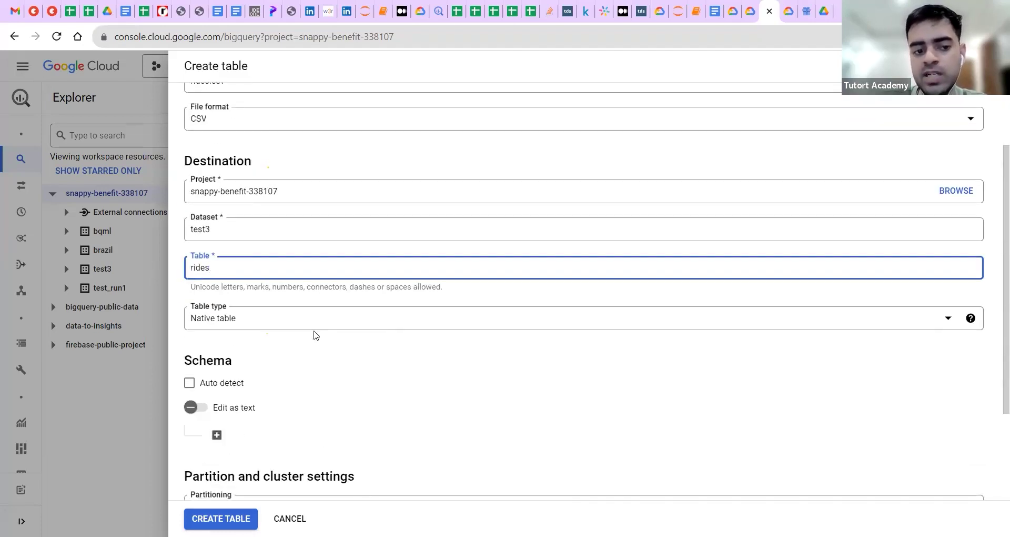
{"action": "scroll", "coordinate": [316, 334], "scroll_direction": "down", "scroll_amount": 1}
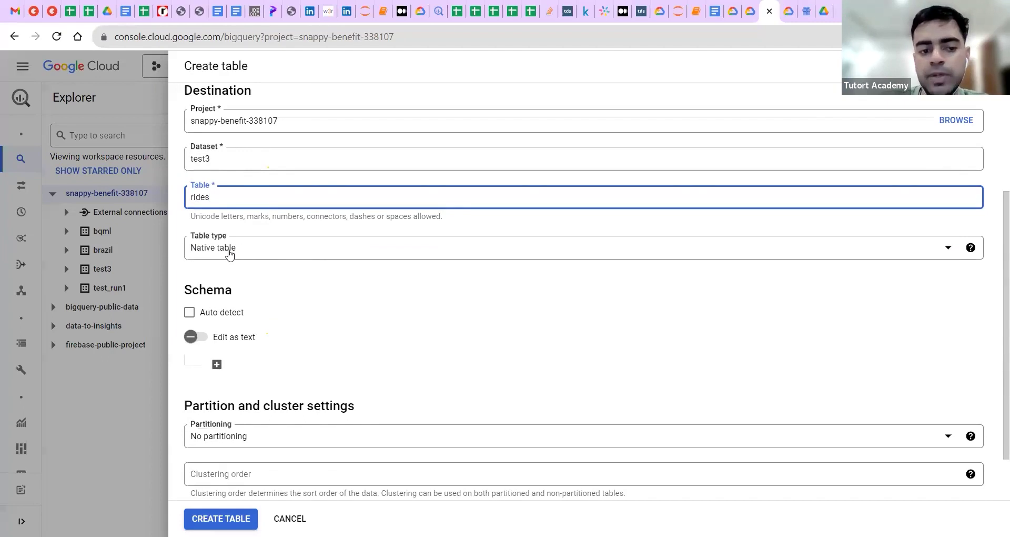
{"action": "scroll", "coordinate": [229, 254], "scroll_direction": "down", "scroll_amount": 1}
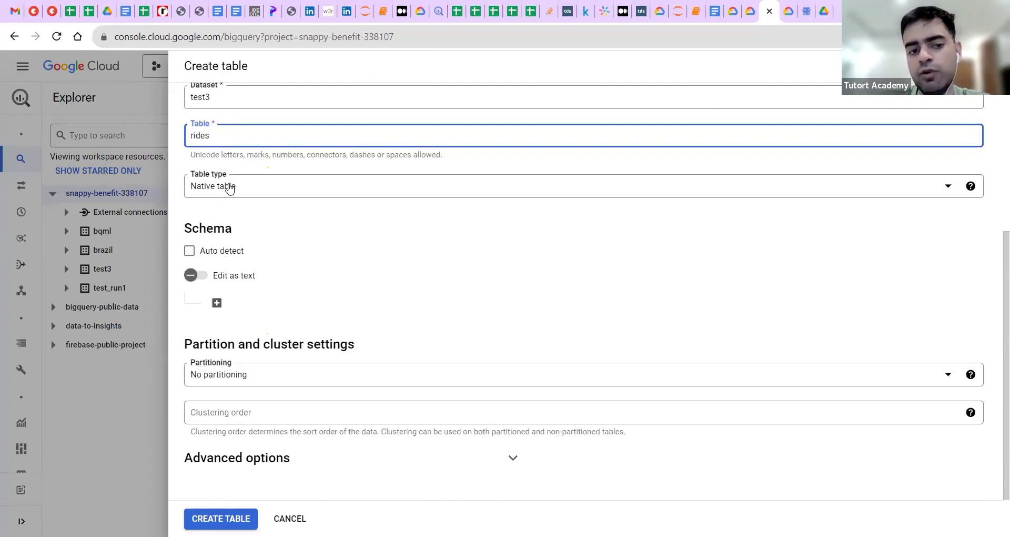
{"action": "left_click", "coordinate": [229, 188]}
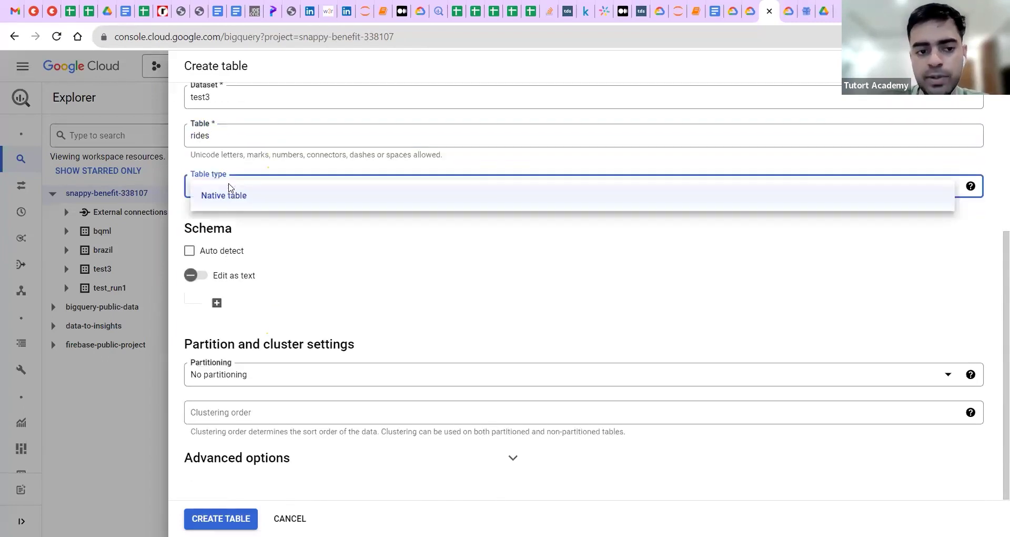
{"action": "left_click", "coordinate": [318, 250]}
{"action": "left_click", "coordinate": [203, 251]}
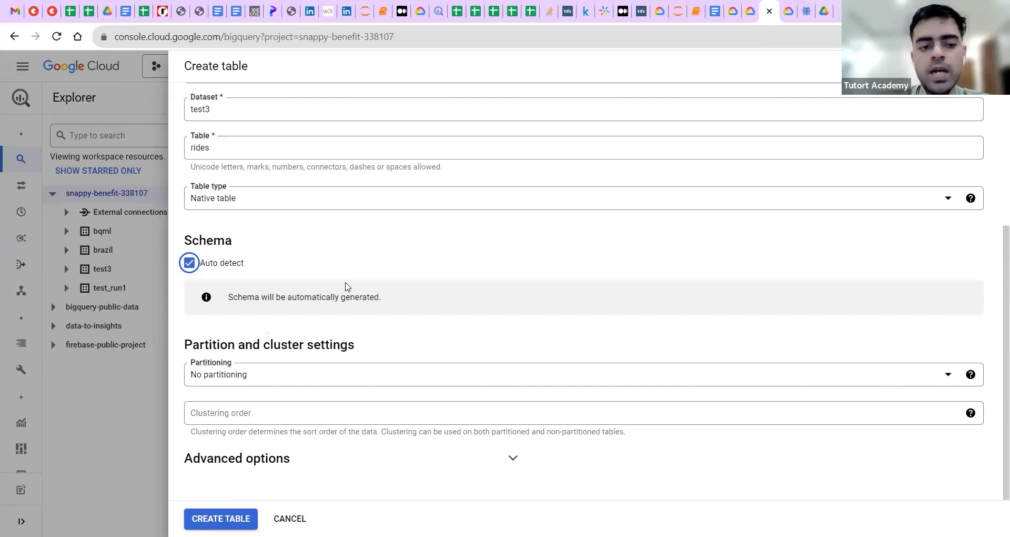
- Recheck the schema settings for the rides upload and quit the form without creating the table
{"action": "scroll", "coordinate": [345, 286], "scroll_direction": "up", "scroll_amount": 2}
{"action": "scroll", "coordinate": [315, 276], "scroll_direction": "down", "scroll_amount": 2}
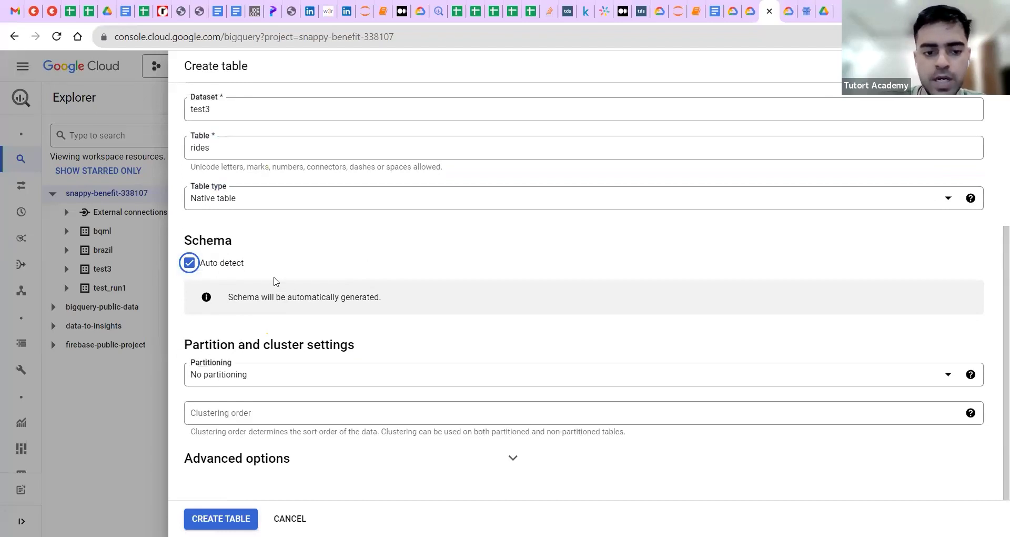
{"action": "triple_click", "coordinate": [240, 296]}
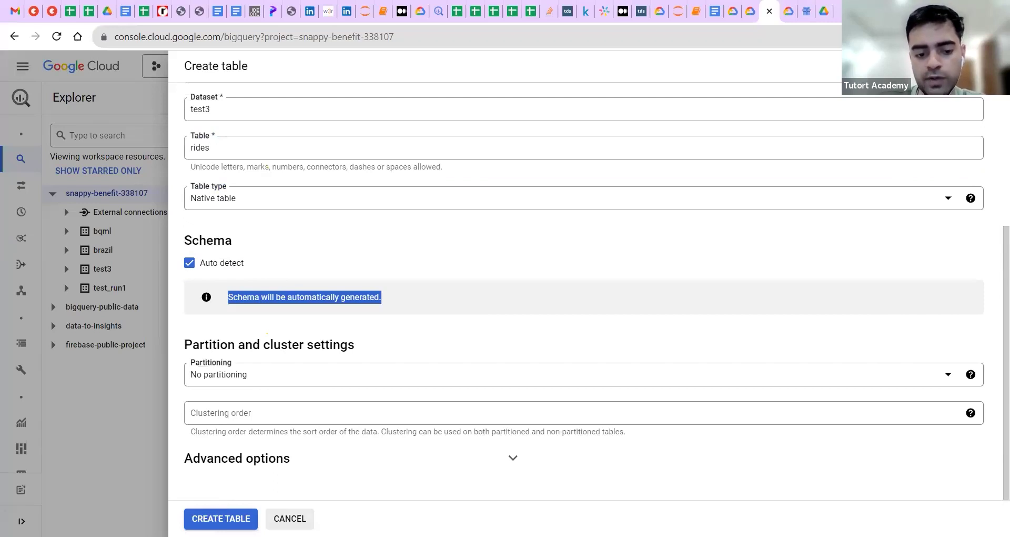
{"action": "left_click", "coordinate": [268, 506]}
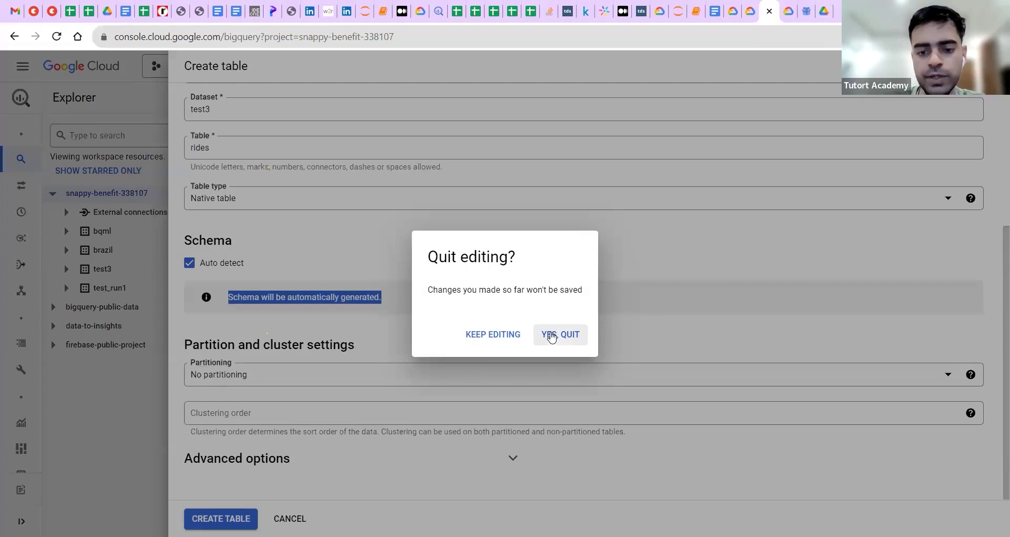
{"action": "left_click", "coordinate": [550, 337]}
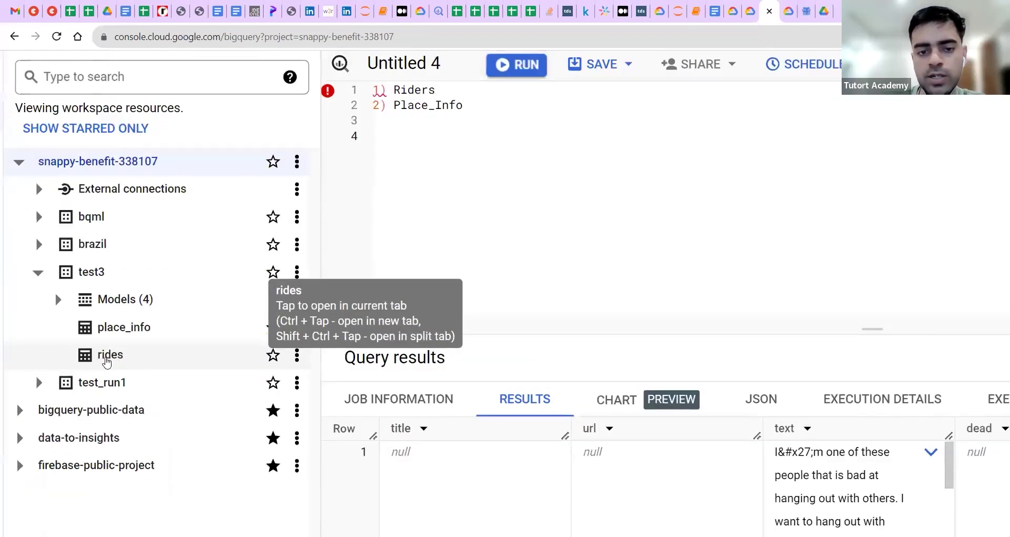
- Open the existing rides table in test3 and review its schema, table details and number of rows
{"action": "left_click", "coordinate": [117, 360]}
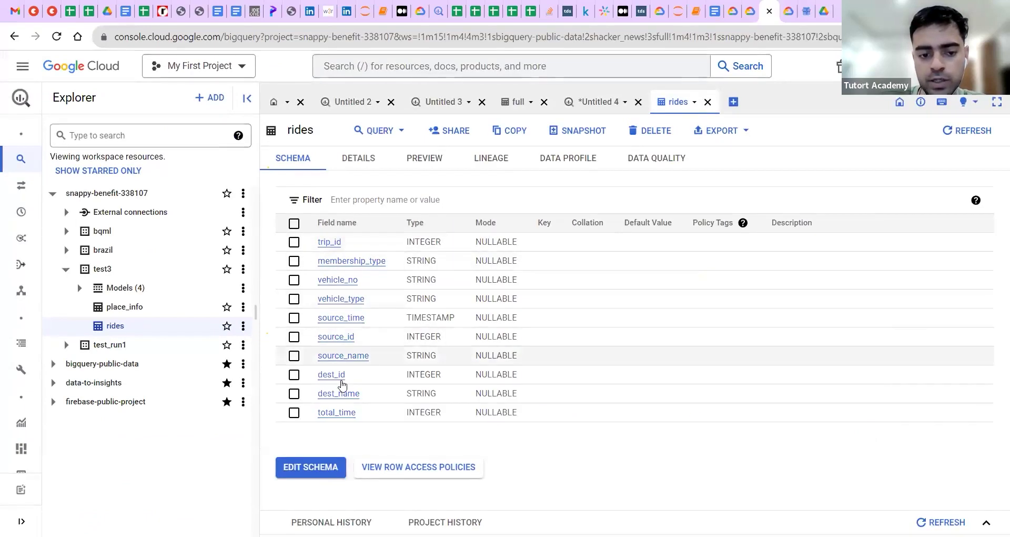
{"action": "left_click", "coordinate": [366, 160]}
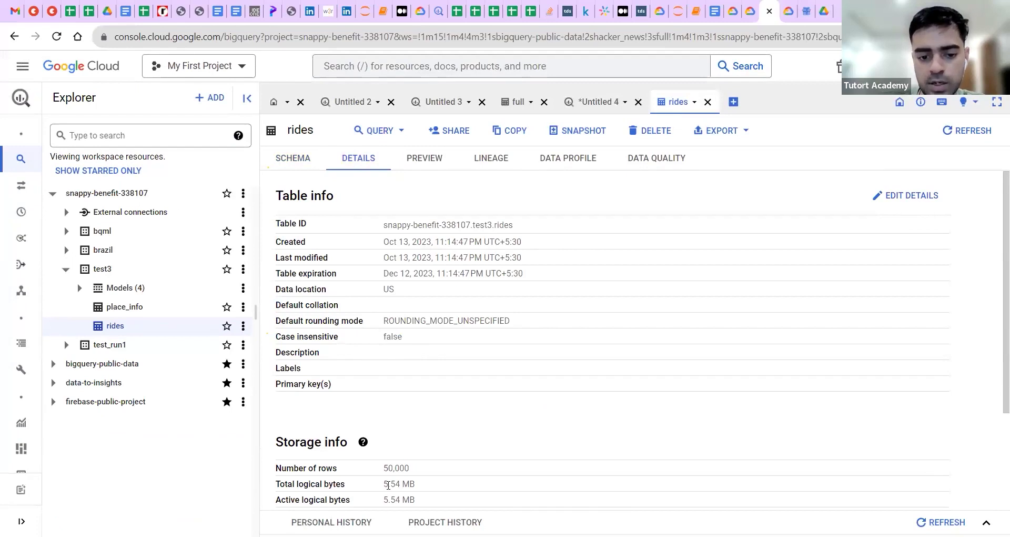
{"action": "double_click", "coordinate": [392, 467]}
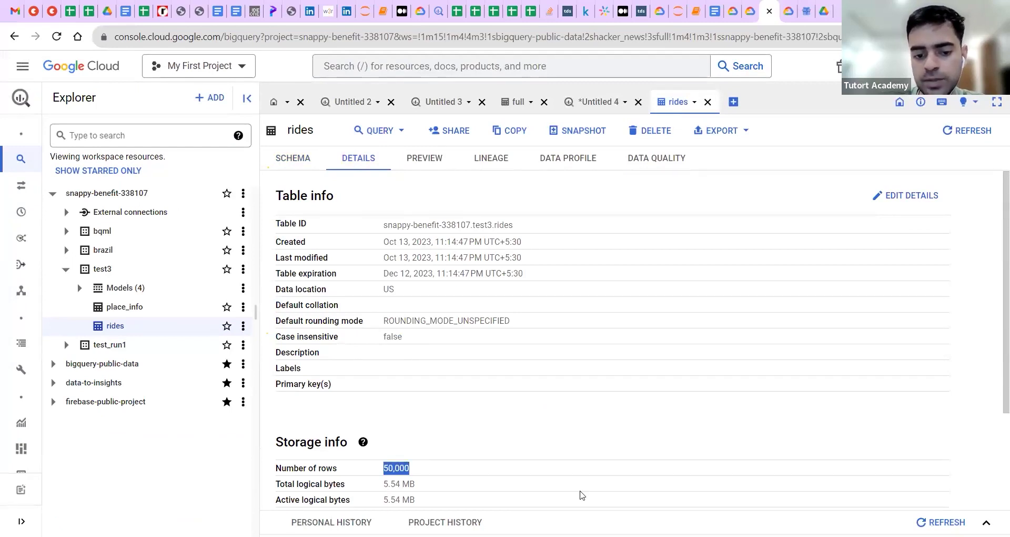
{"action": "scroll", "coordinate": [447, 274], "scroll_direction": "up", "scroll_amount": 3}
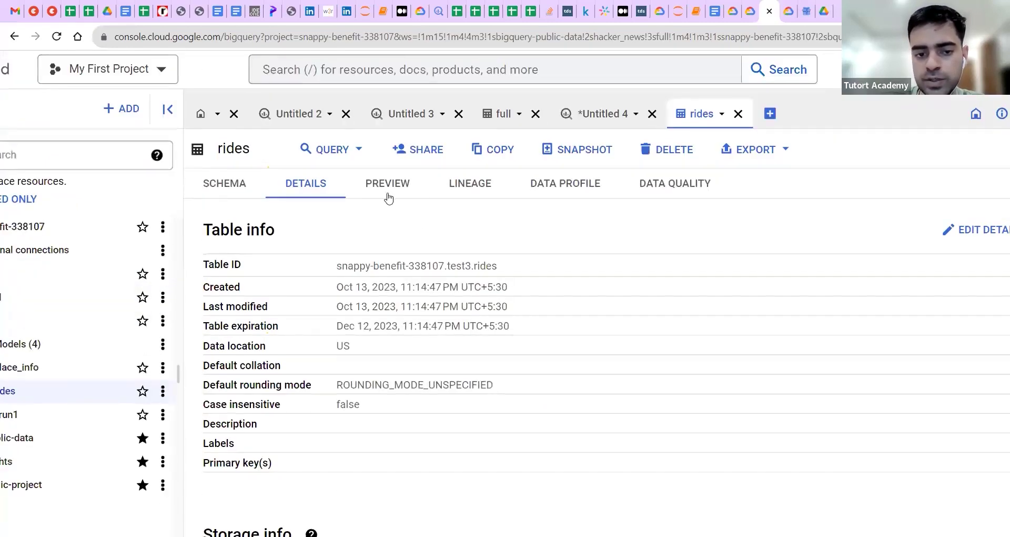
- Preview the rows of the rides table and look across all columns, from trip_id to total_time
{"action": "left_click", "coordinate": [384, 187]}
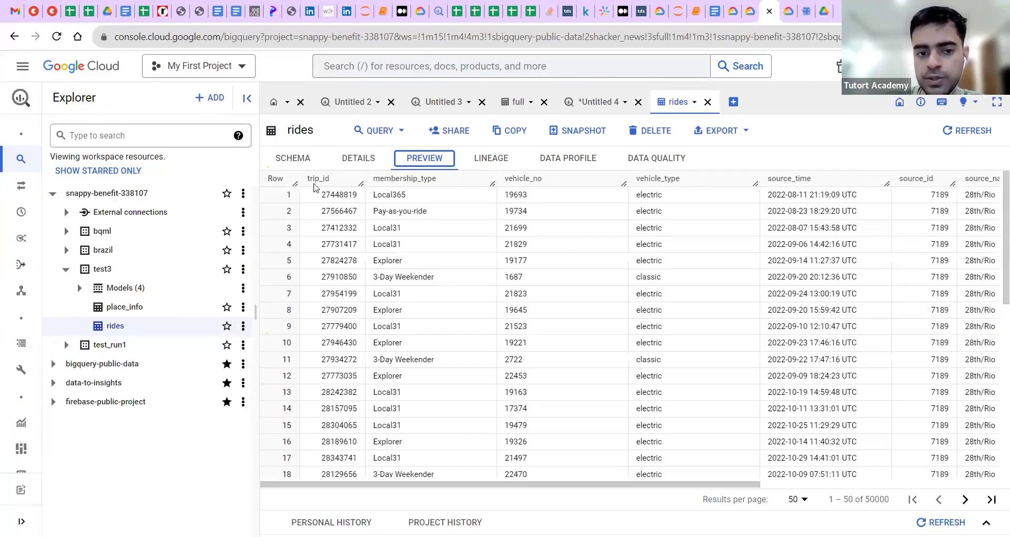
{"action": "scroll", "coordinate": [539, 254], "scroll_direction": "right", "scroll_amount": 5}
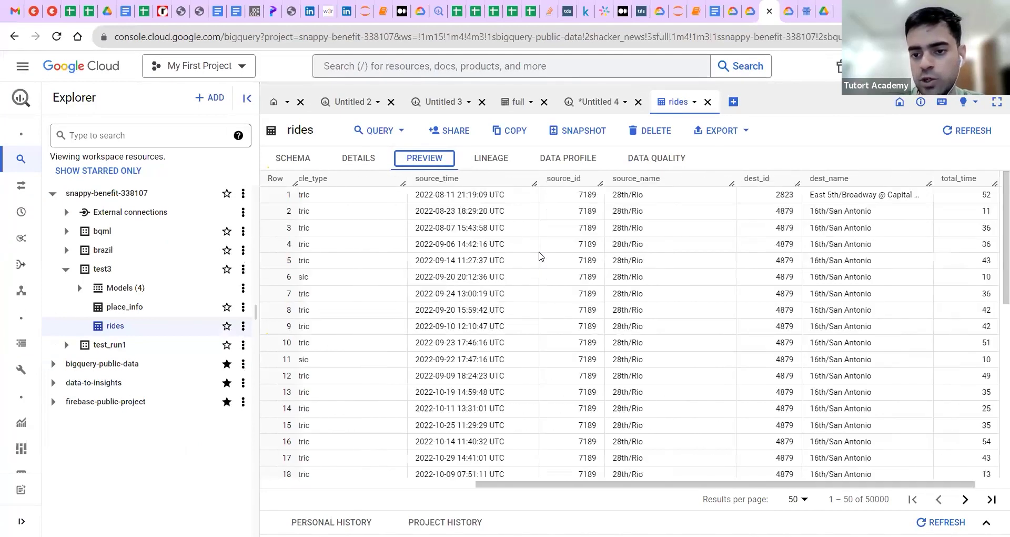
{"action": "scroll", "coordinate": [463, 363], "scroll_direction": "left", "scroll_amount": 5}
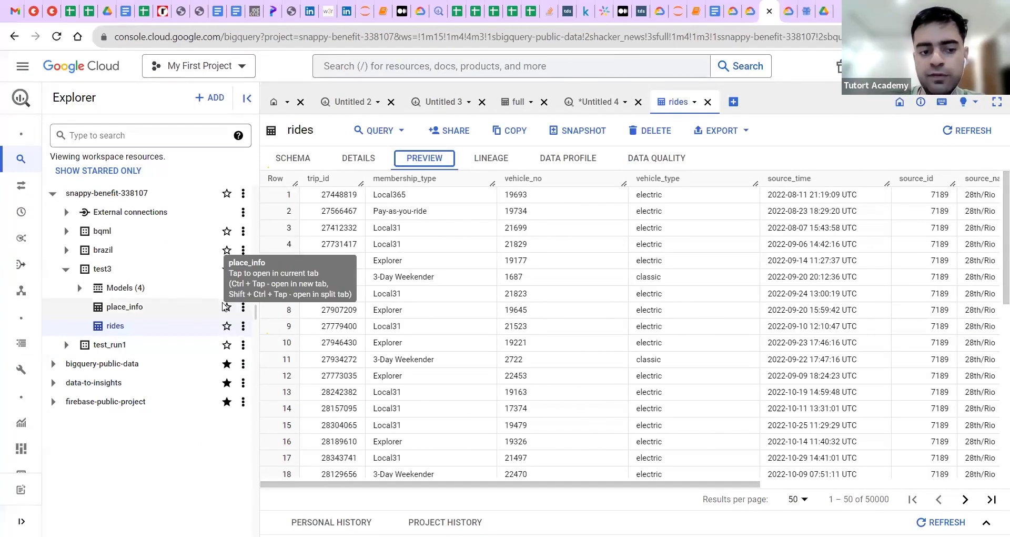
- Start a new table in the test3 dataset with Upload as its source and select the place_info.csv file
{"action": "left_click", "coordinate": [243, 269]}
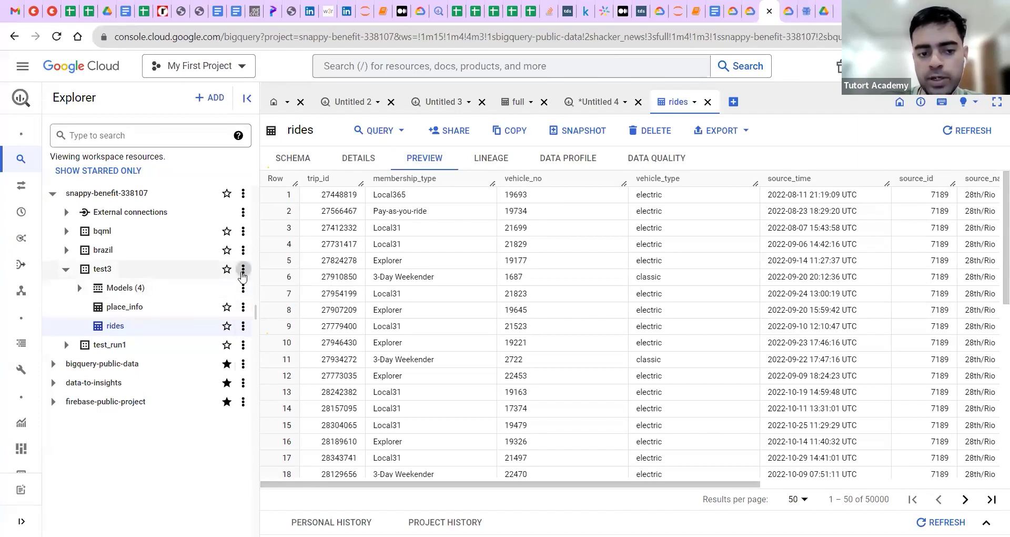
{"action": "left_click", "coordinate": [272, 346]}
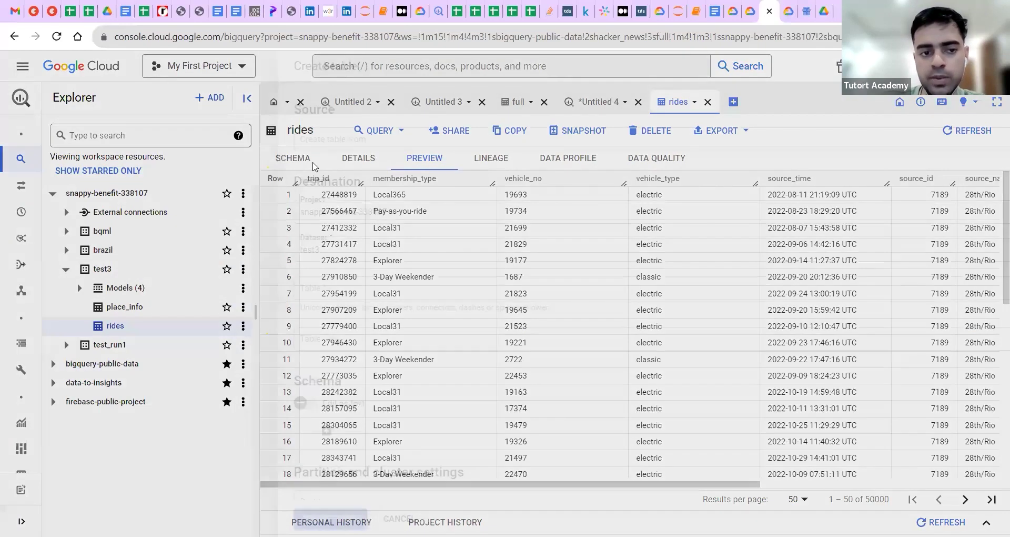
{"action": "left_click", "coordinate": [245, 141]}
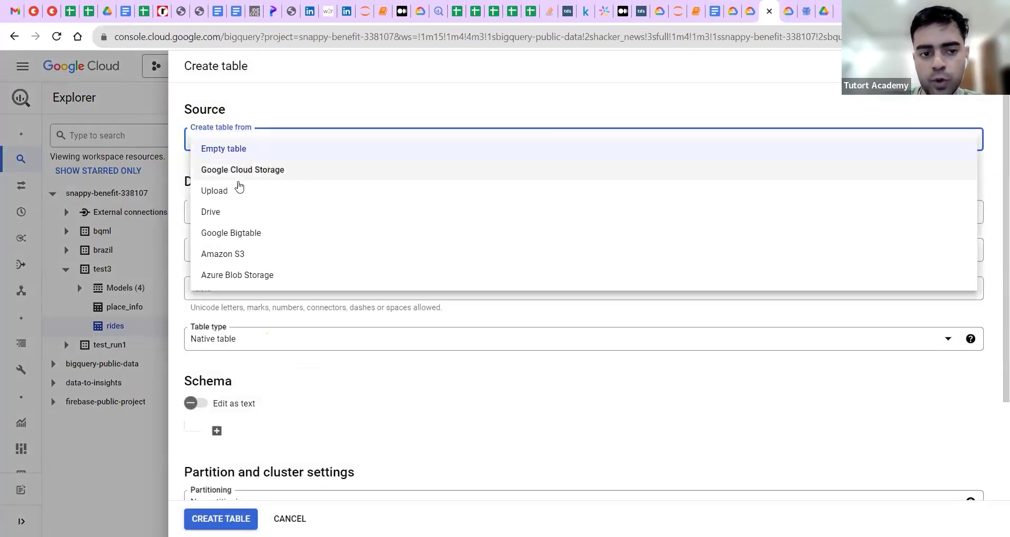
{"action": "left_click", "coordinate": [237, 190]}
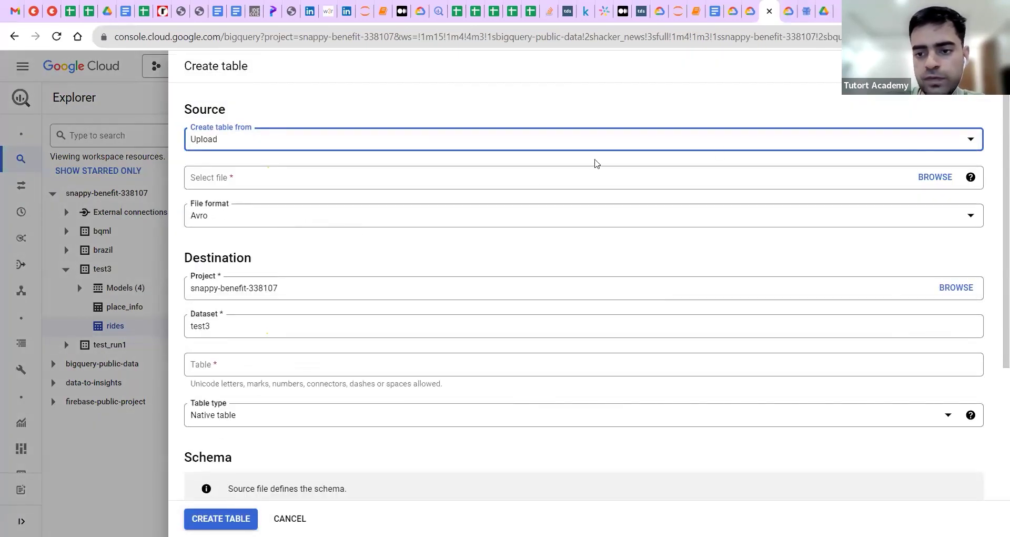
{"action": "left_click", "coordinate": [940, 179]}
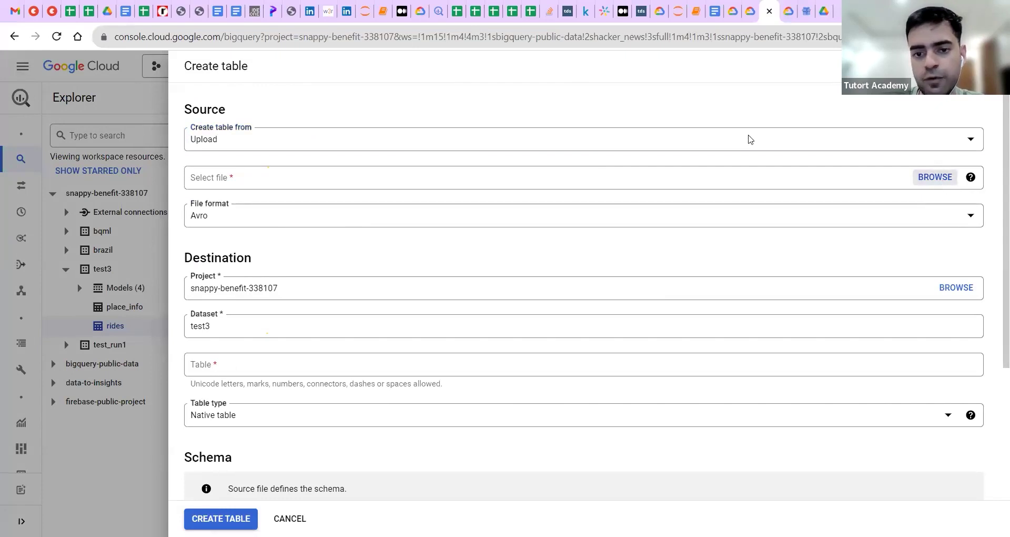
{"action": "left_click", "coordinate": [152, 132]}
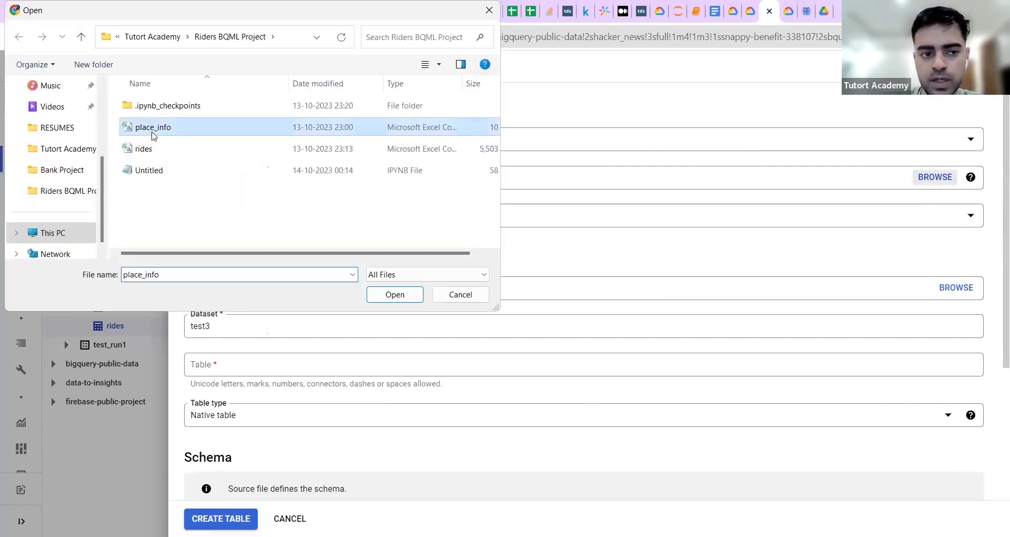
{"action": "key", "text": "Return"}
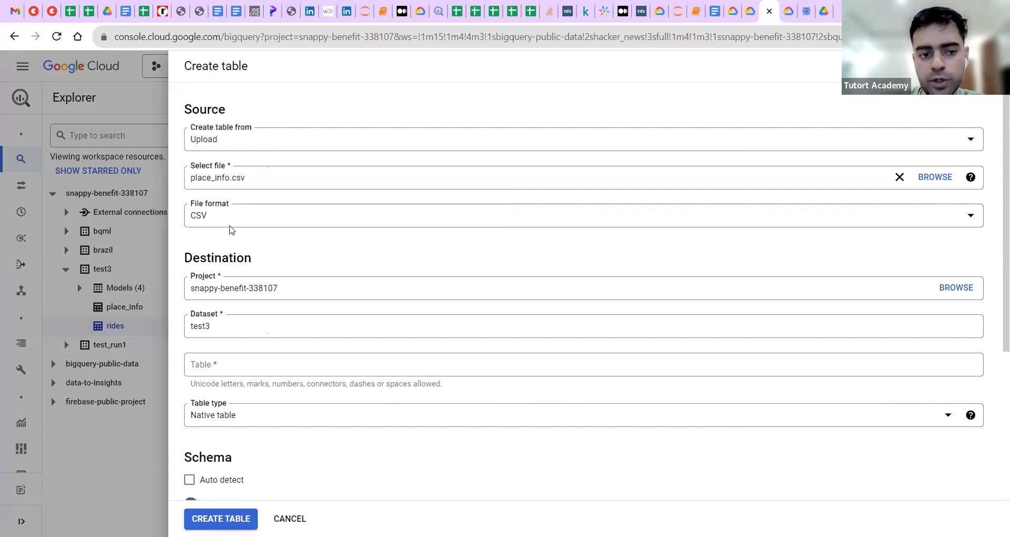
- Name the new destination table place_info
{"action": "scroll", "coordinate": [230, 230], "scroll_direction": "down", "scroll_amount": 2}
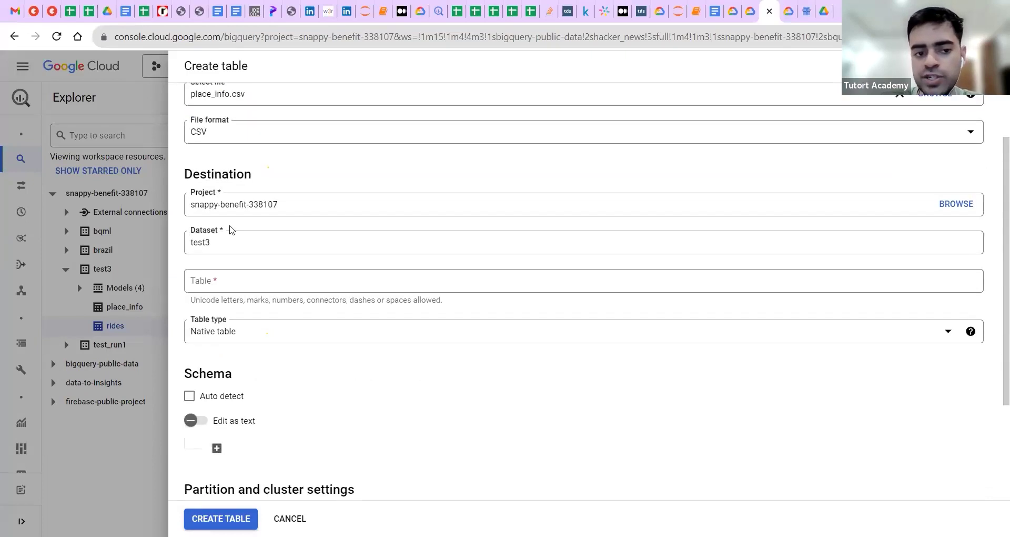
{"action": "scroll", "coordinate": [263, 261], "scroll_direction": "down", "scroll_amount": 1}
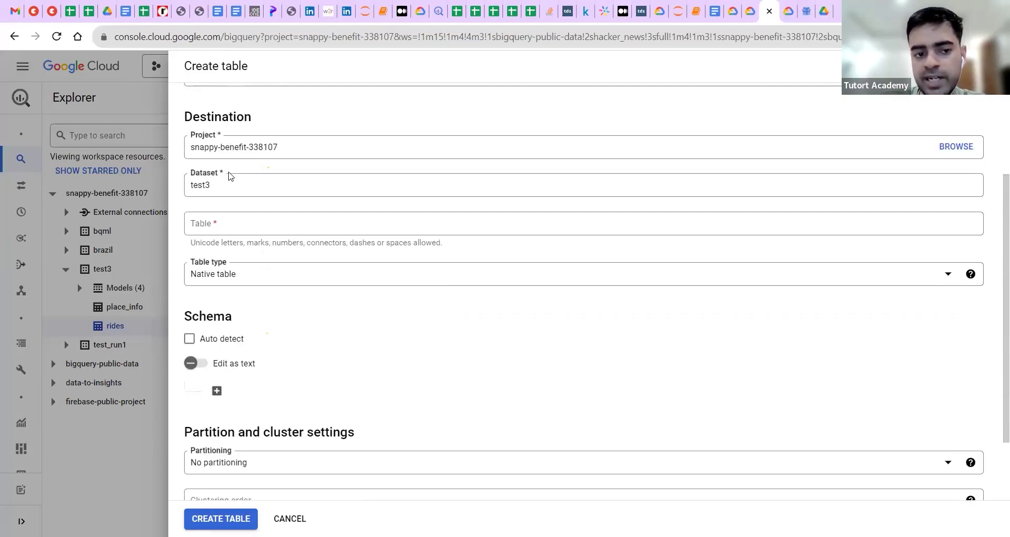
{"action": "scroll", "coordinate": [234, 198], "scroll_direction": "down", "scroll_amount": 1}
{"action": "left_click", "coordinate": [227, 195]}
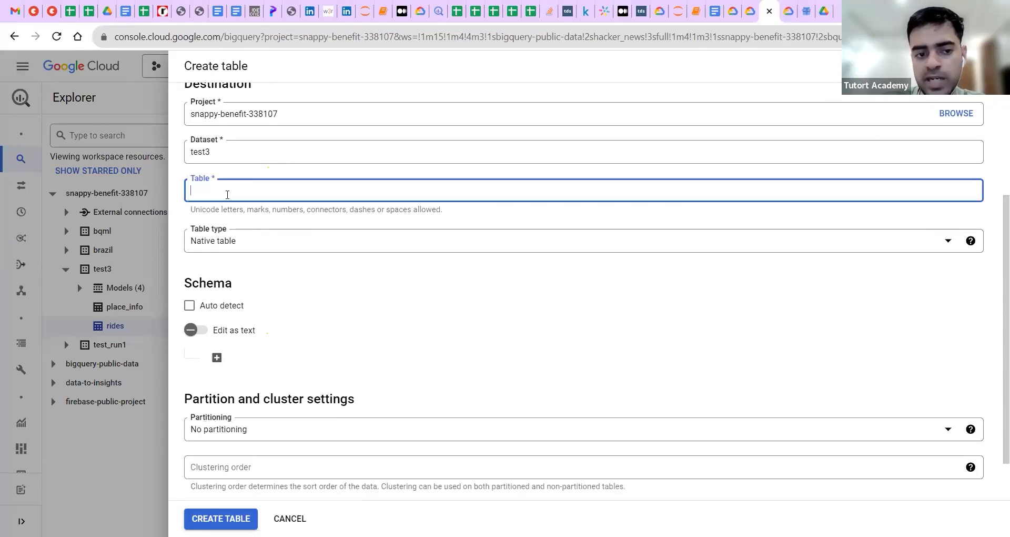
{"action": "type", "text": "e_info"}
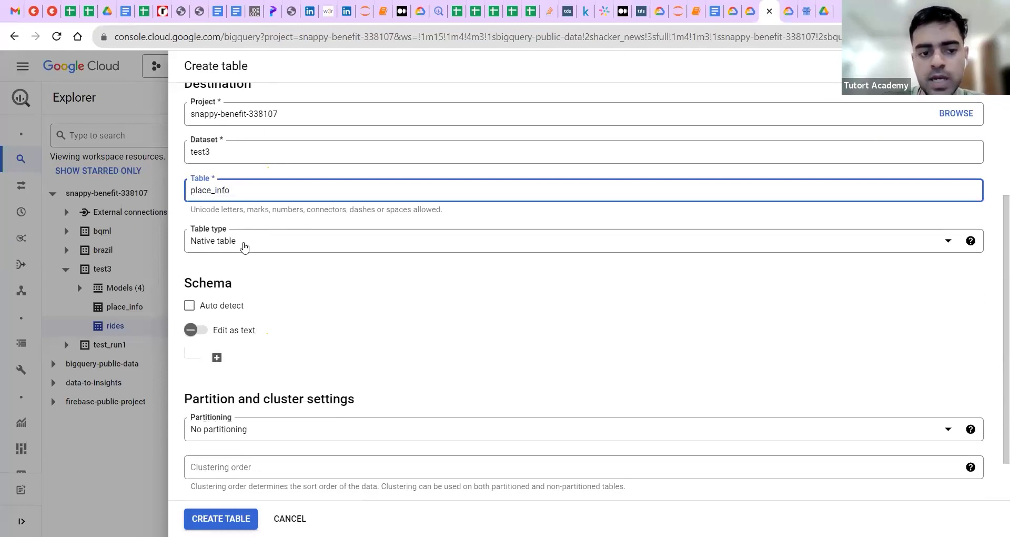
- Enable automatic schema detection for the place_info upload and recheck its table name and destination settings
{"action": "scroll", "coordinate": [244, 246], "scroll_direction": "down", "scroll_amount": 2}
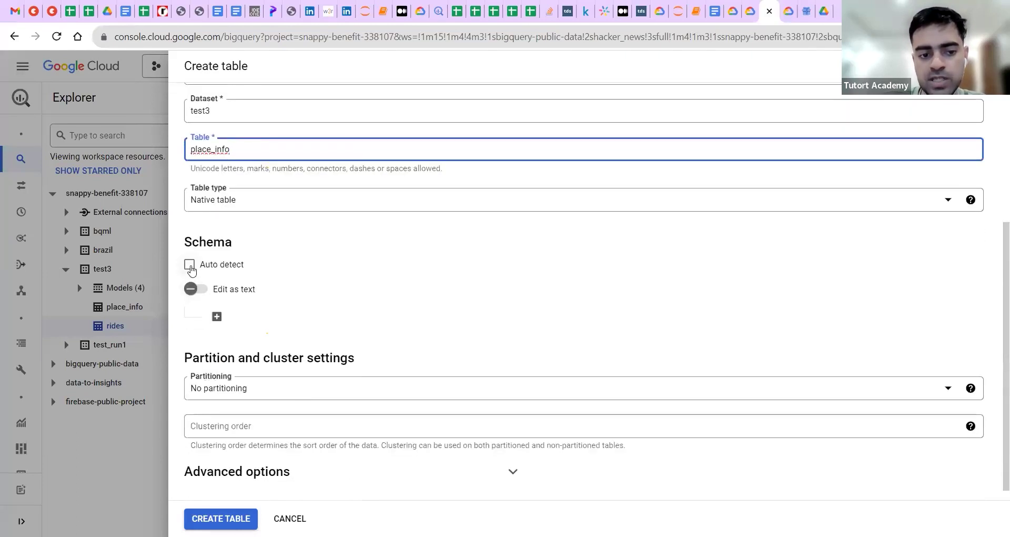
{"action": "left_click", "coordinate": [189, 264]}
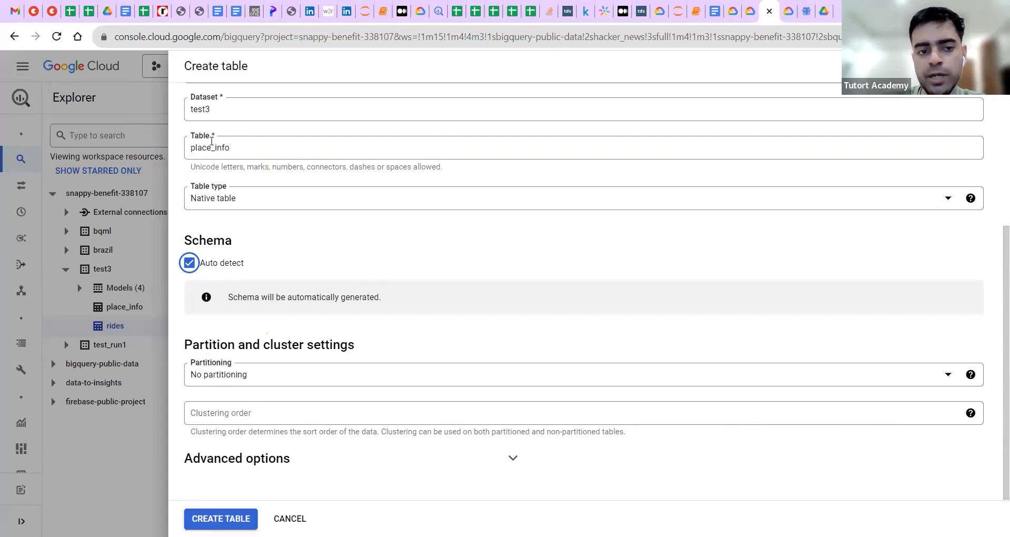
{"action": "scroll", "coordinate": [221, 147], "scroll_direction": "up", "scroll_amount": 3}
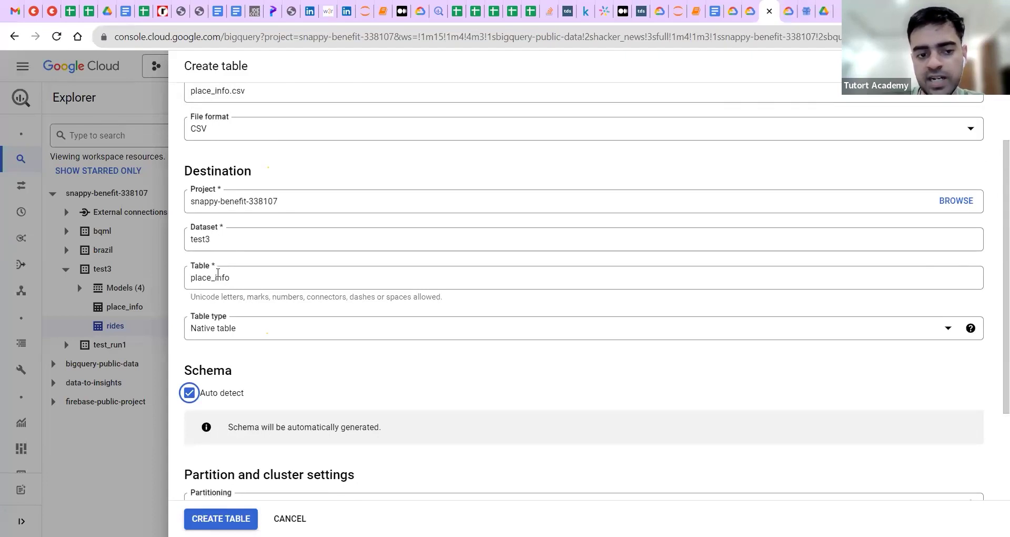
{"action": "double_click", "coordinate": [240, 279]}
{"action": "scroll", "coordinate": [318, 394], "scroll_direction": "down", "scroll_amount": 2}
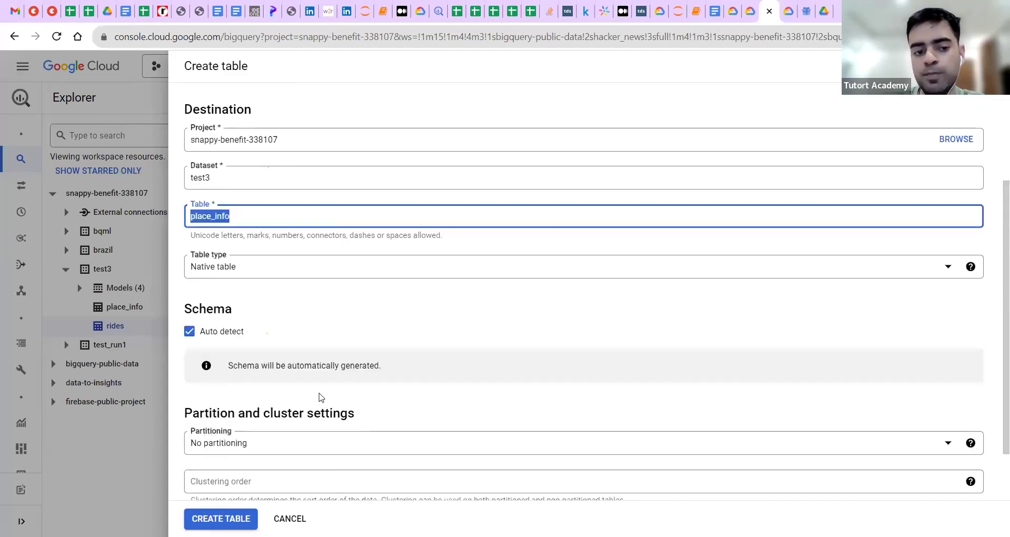
- Discard the unsaved place_info table form and return to the tables of the test3 dataset
{"action": "left_click", "coordinate": [290, 519]}
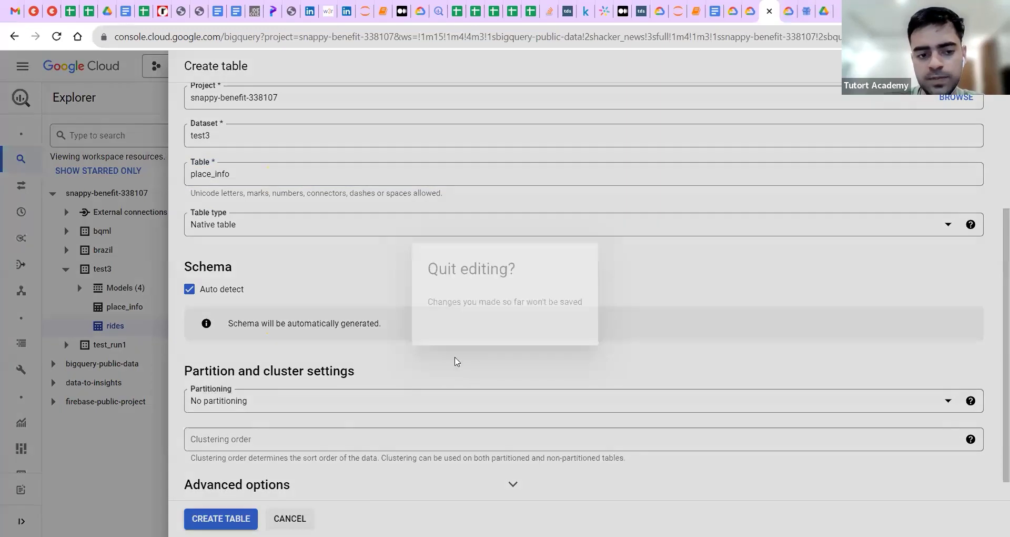
{"action": "left_click", "coordinate": [557, 334]}
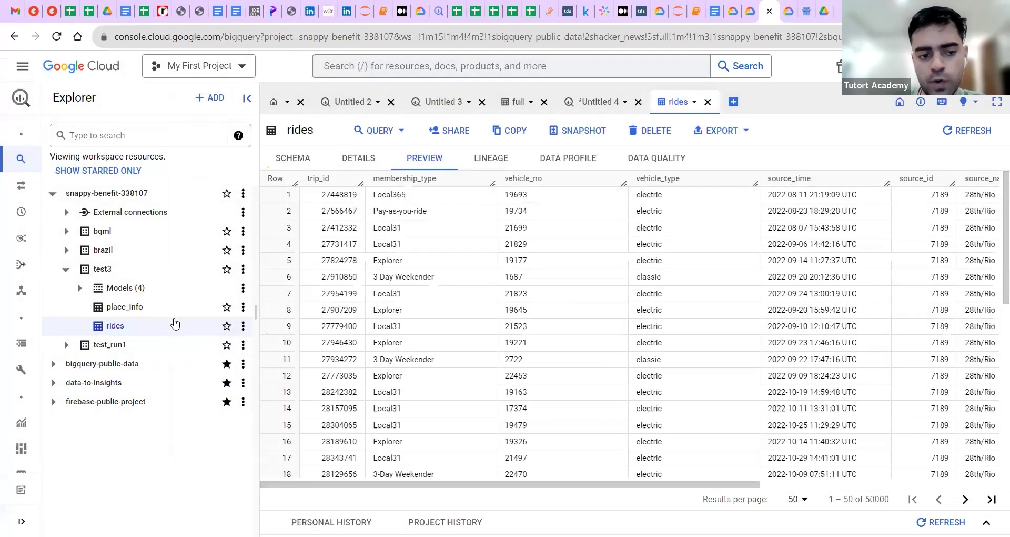
{"action": "scroll", "coordinate": [149, 268], "scroll_direction": "up", "scroll_amount": 3}
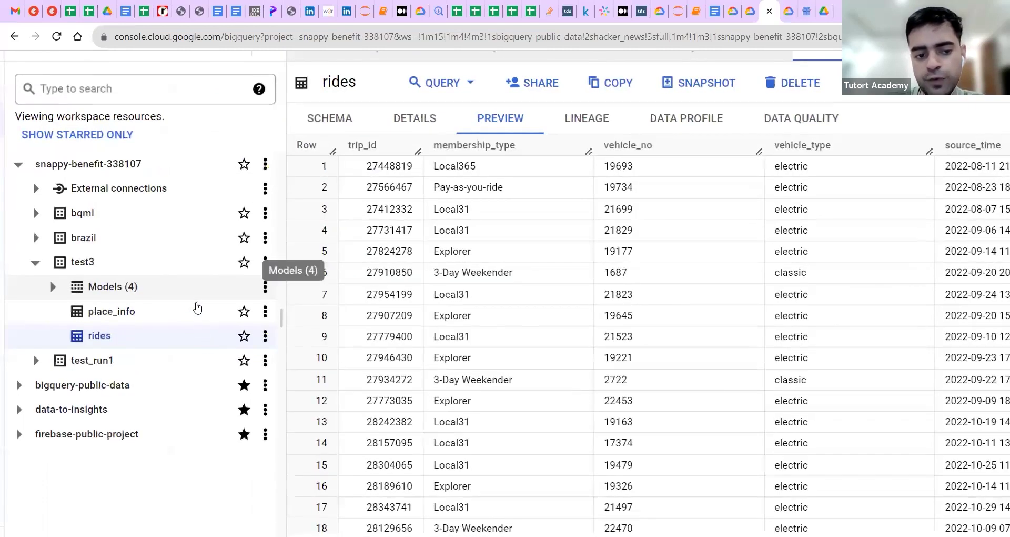
{"action": "scroll", "coordinate": [200, 324], "scroll_direction": "up", "scroll_amount": 3}
{"action": "scroll", "coordinate": [195, 332], "scroll_direction": "left", "scroll_amount": 2}
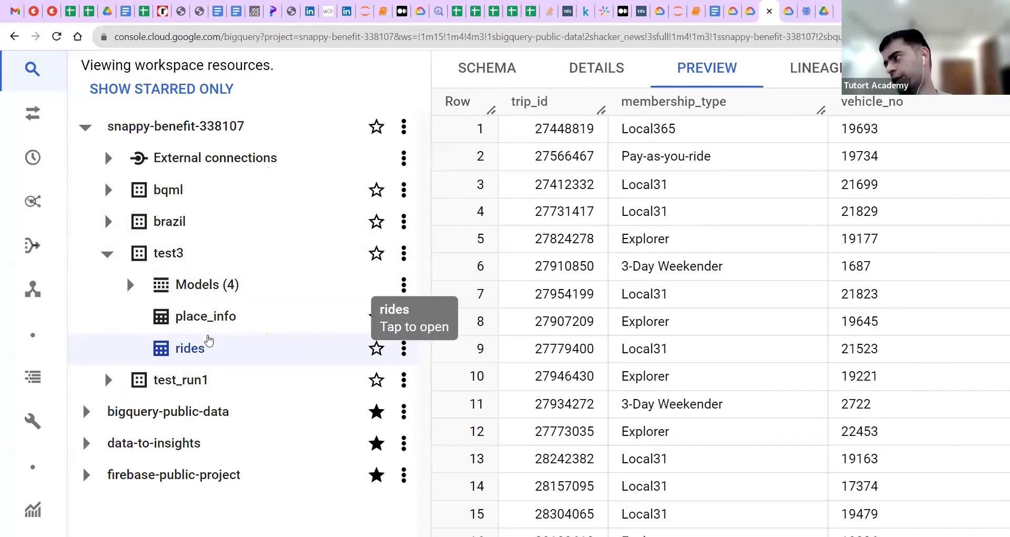
{"action": "scroll", "coordinate": [209, 340], "scroll_direction": "down", "scroll_amount": 2}
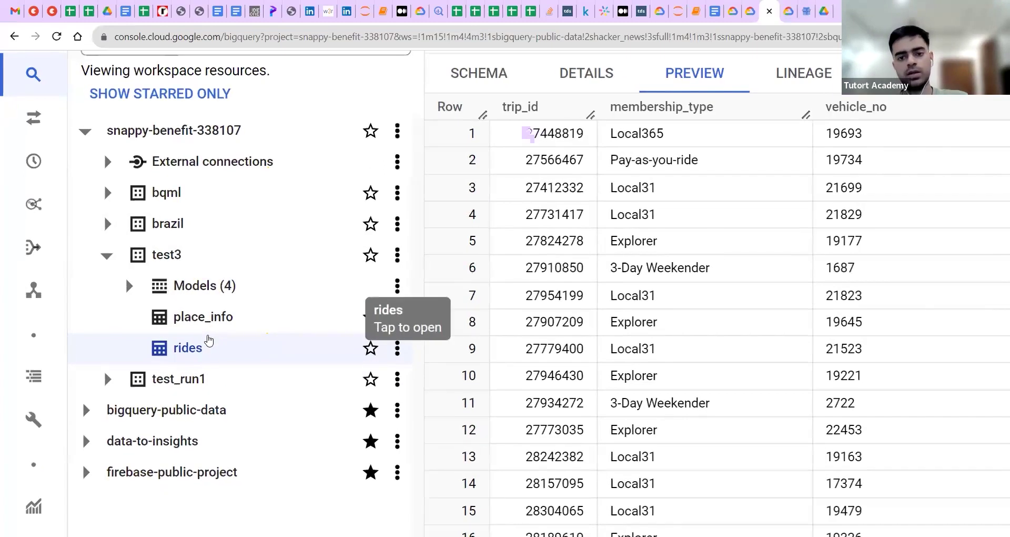
{"action": "scroll", "coordinate": [209, 340], "scroll_direction": "down", "scroll_amount": 3}
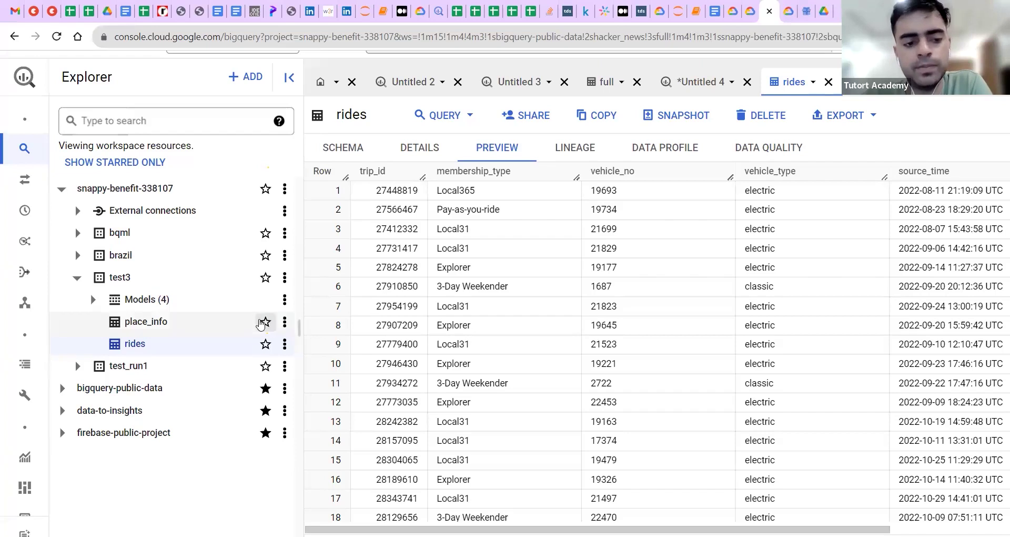
{"action": "left_click", "coordinate": [285, 322]}
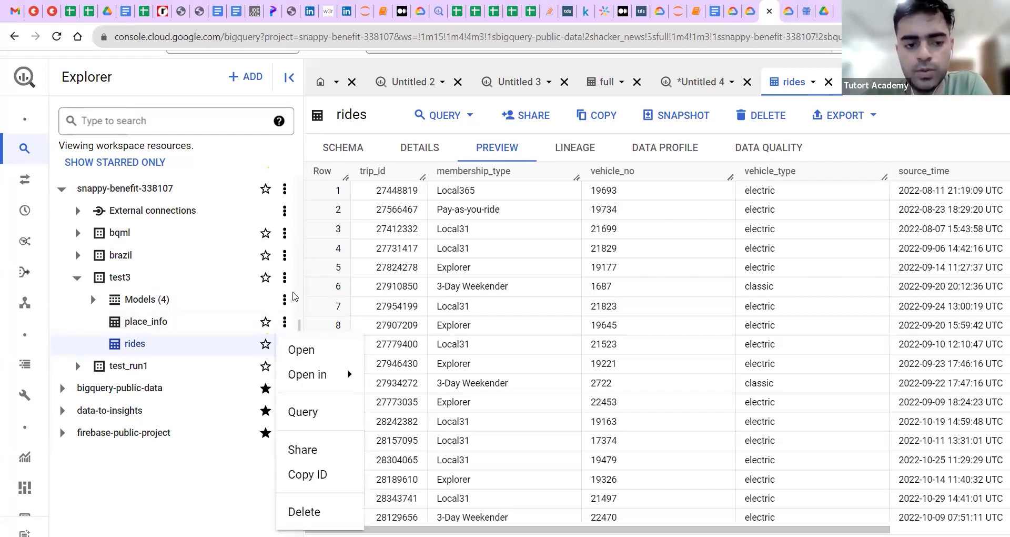
{"action": "left_click", "coordinate": [284, 278]}
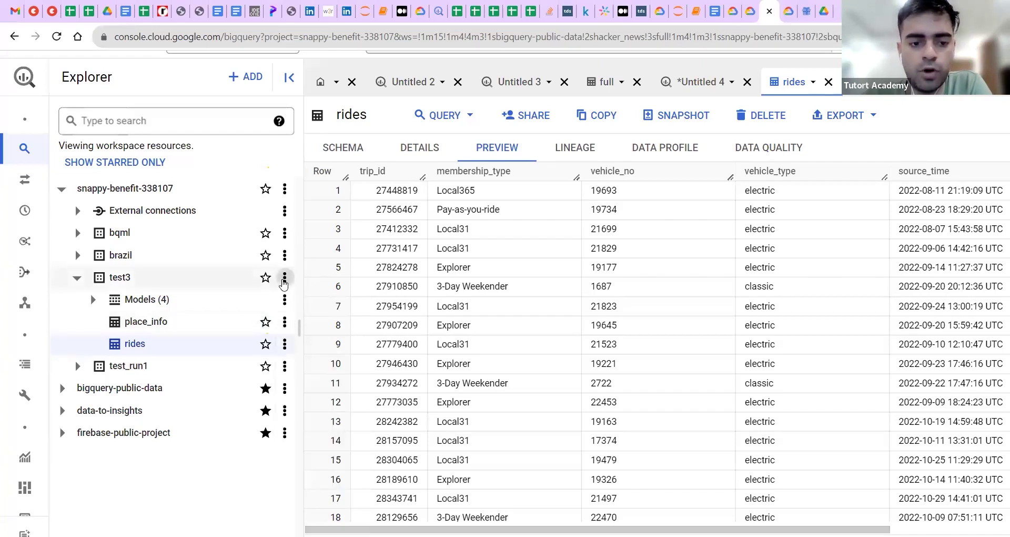
{"action": "left_click", "coordinate": [285, 279]}
{"action": "left_click", "coordinate": [312, 377]}
{"action": "scroll", "coordinate": [435, 163], "scroll_direction": "down", "scroll_amount": 2}
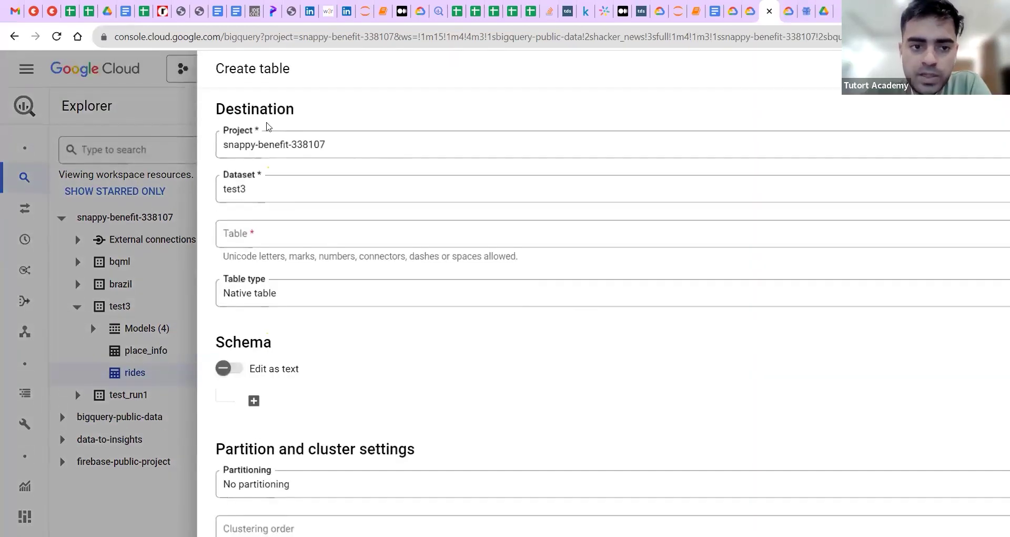
{"action": "left_click", "coordinate": [247, 231]}
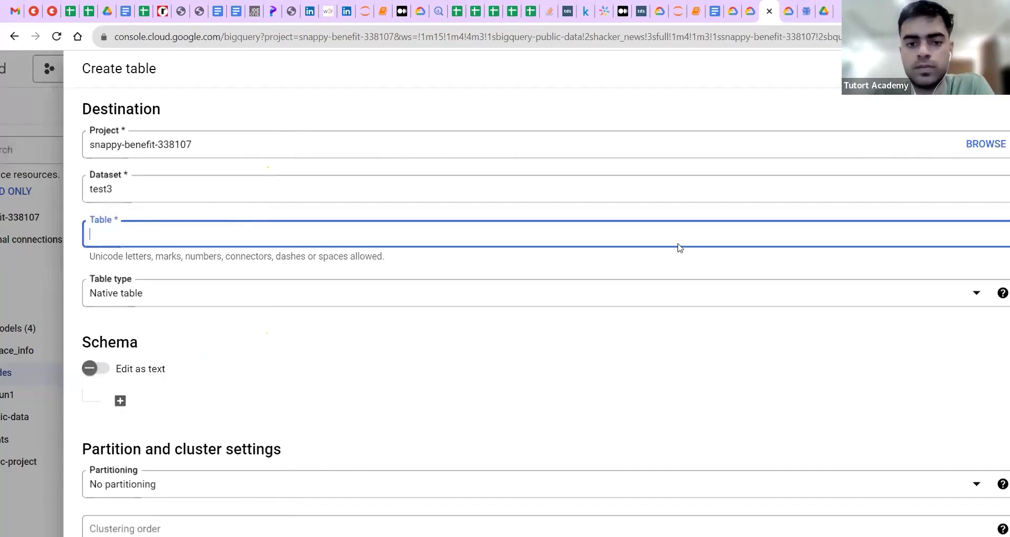
{"action": "scroll", "coordinate": [394, 153], "scroll_direction": "down", "scroll_amount": 1}
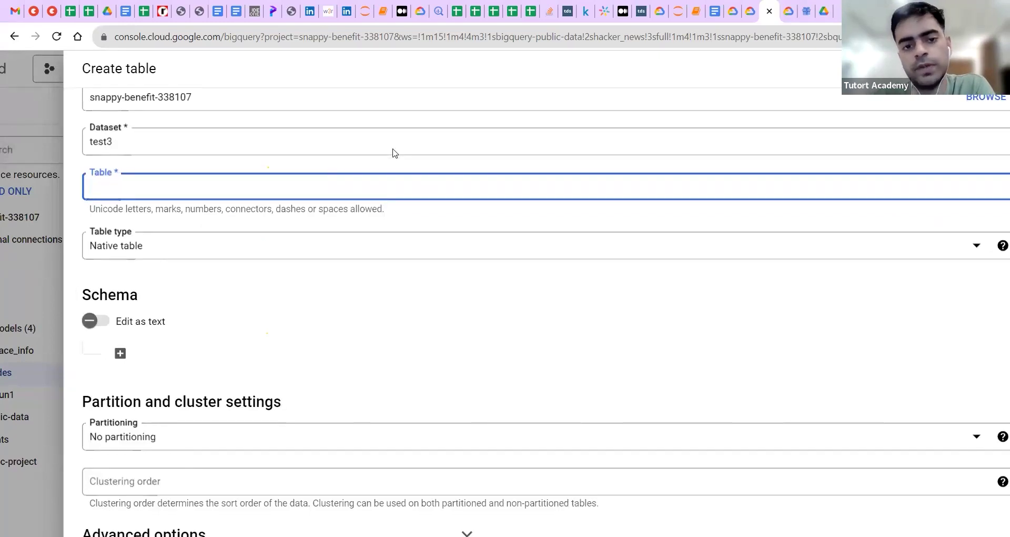
{"action": "left_click", "coordinate": [466, 262]}
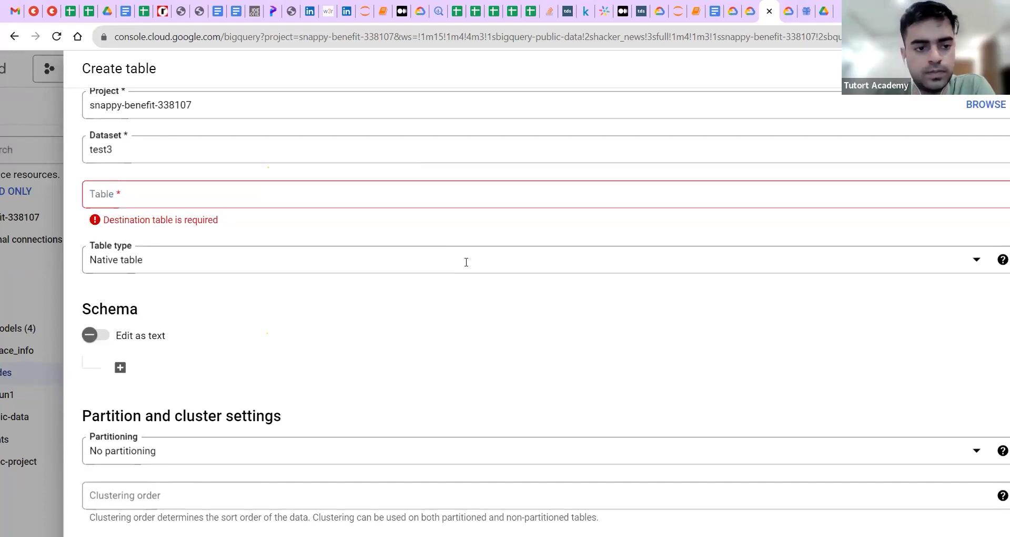
{"action": "left_click", "coordinate": [209, 197]}
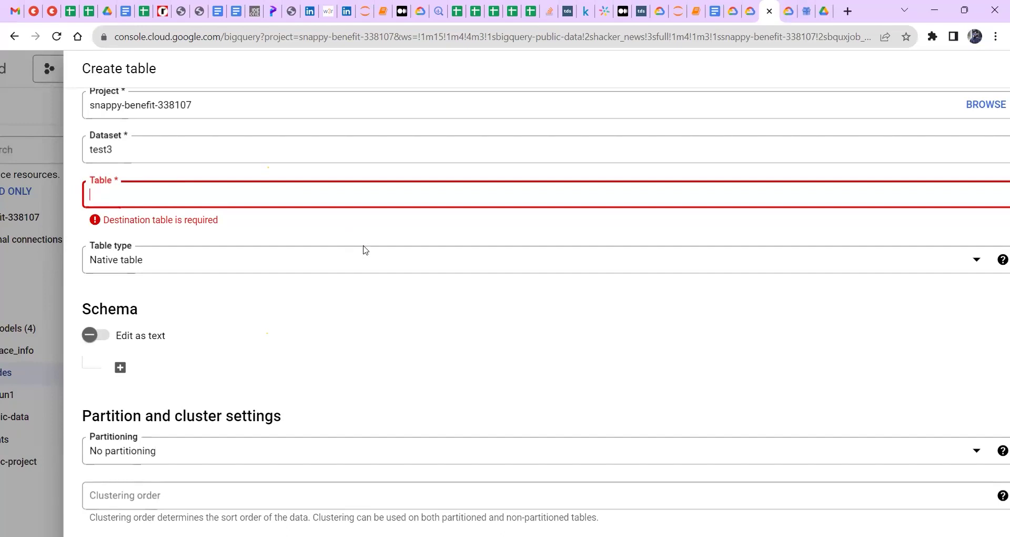
{"action": "triple_click", "coordinate": [137, 220]}
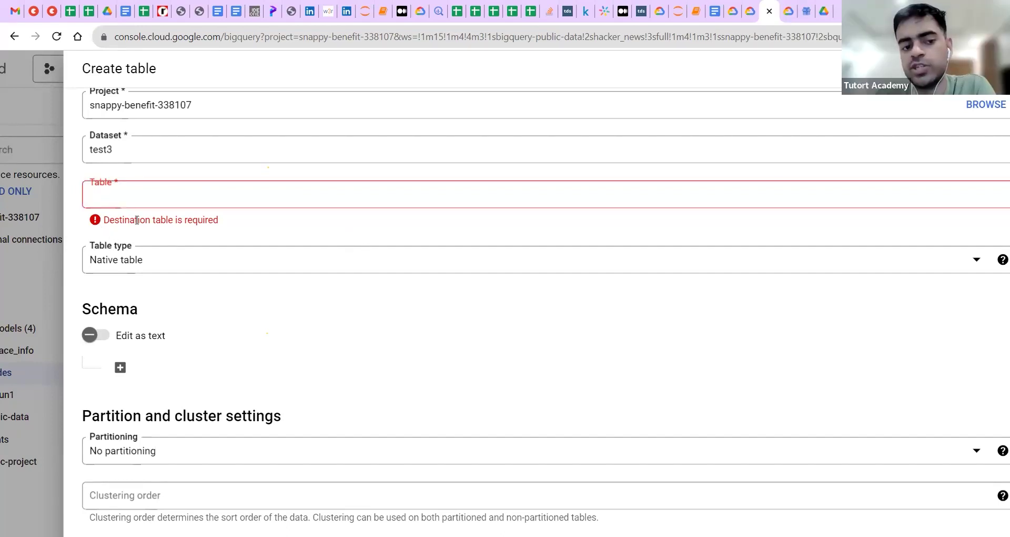
{"action": "left_click", "coordinate": [213, 193]}
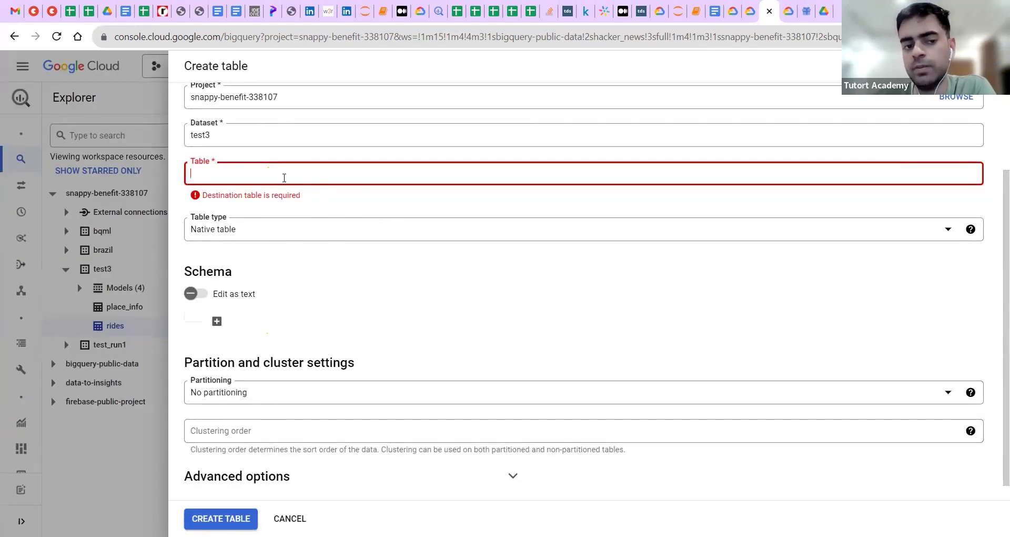
{"action": "scroll", "coordinate": [285, 181], "scroll_direction": "up", "scroll_amount": 1}
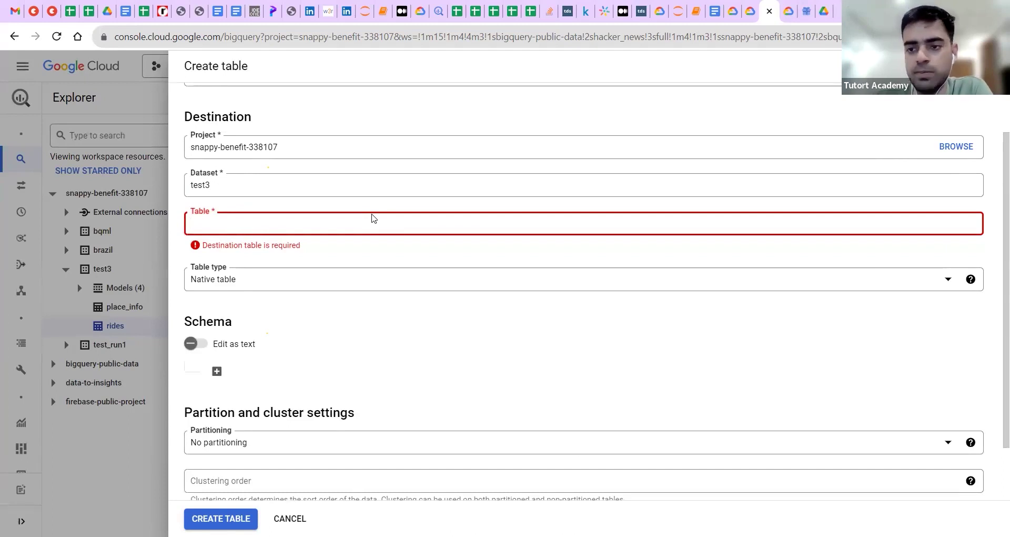
{"action": "key", "text": "Escape"}
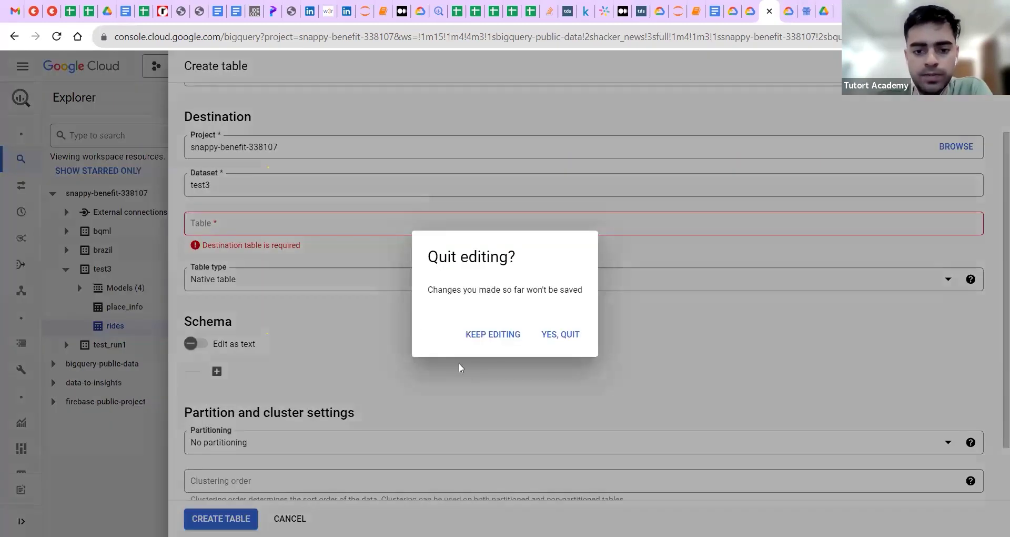
{"action": "left_click", "coordinate": [557, 337]}
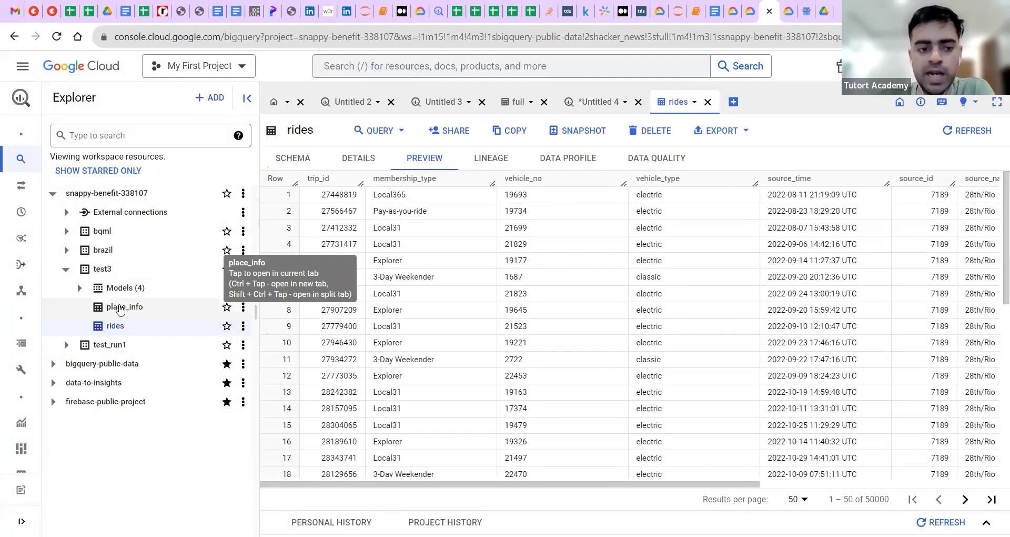
- Open the place_info table, check the number of rows in its storage info, and return to its schema
{"action": "left_click", "coordinate": [120, 309]}
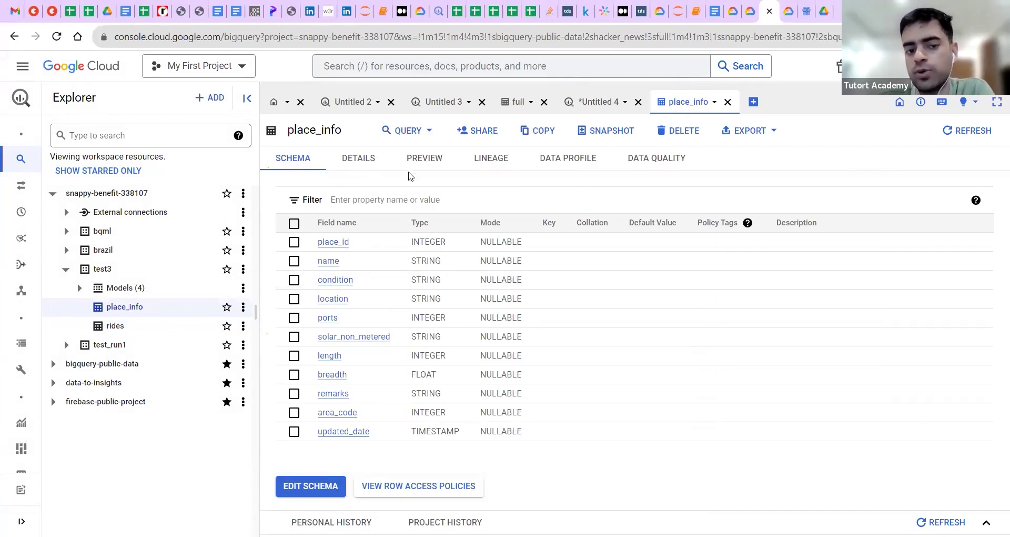
{"action": "left_click", "coordinate": [381, 165]}
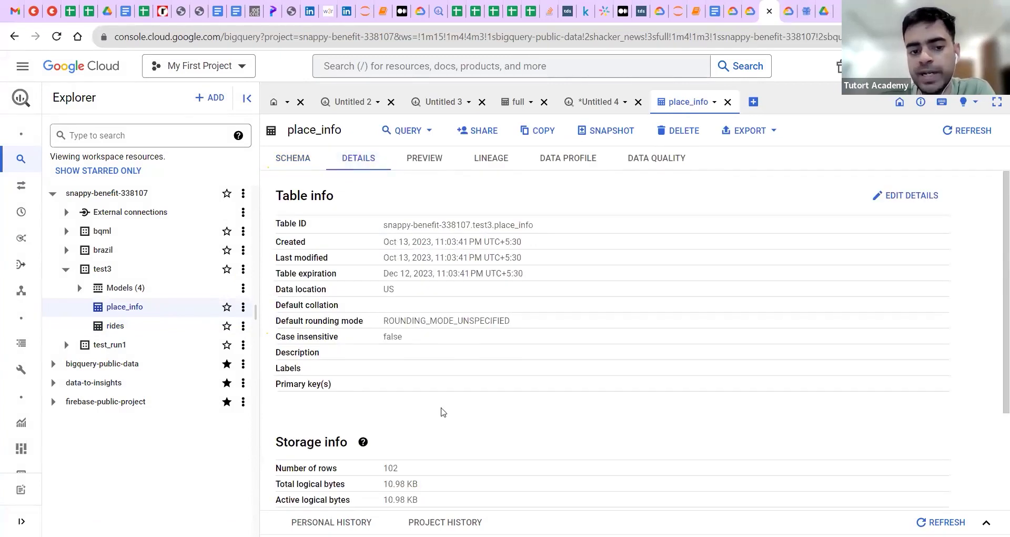
{"action": "scroll", "coordinate": [438, 415], "scroll_direction": "down", "scroll_amount": 3}
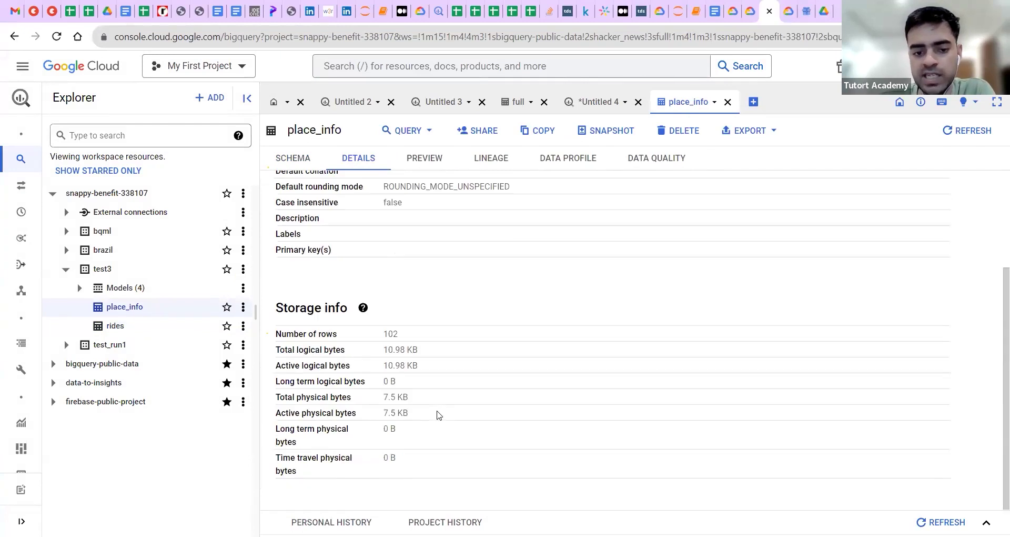
{"action": "triple_click", "coordinate": [293, 337]}
{"action": "double_click", "coordinate": [392, 333]}
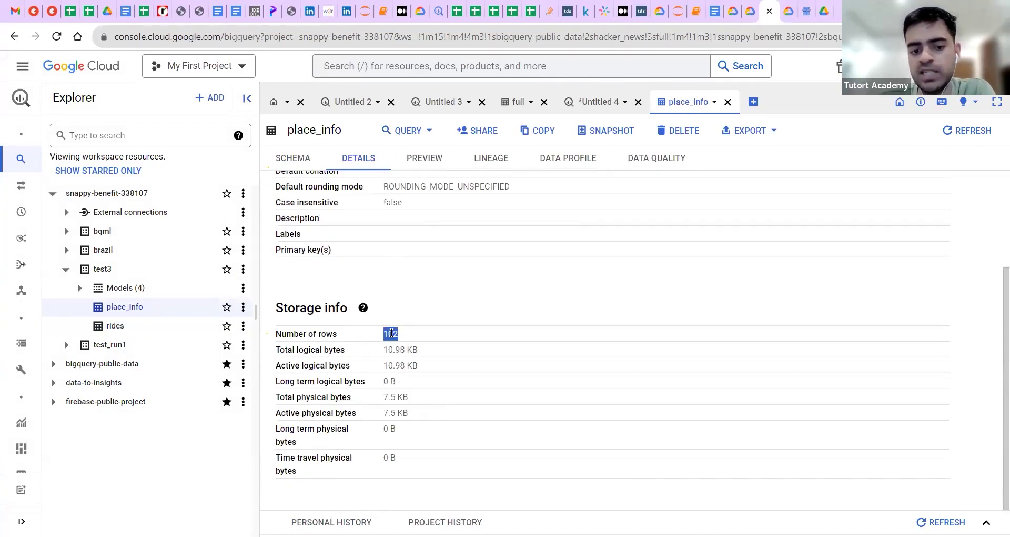
{"action": "scroll", "coordinate": [497, 354], "scroll_direction": "up", "scroll_amount": 3}
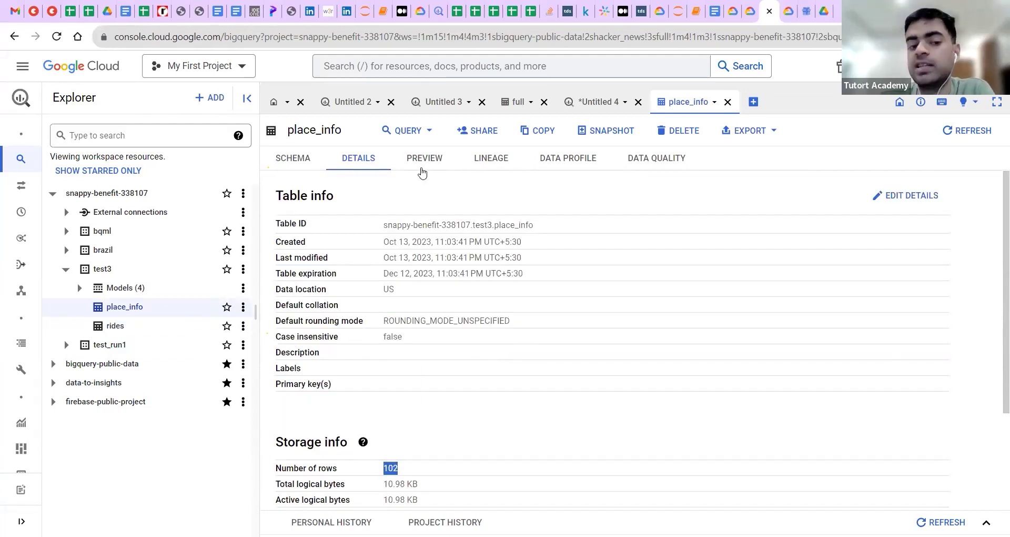
{"action": "left_click", "coordinate": [282, 163]}
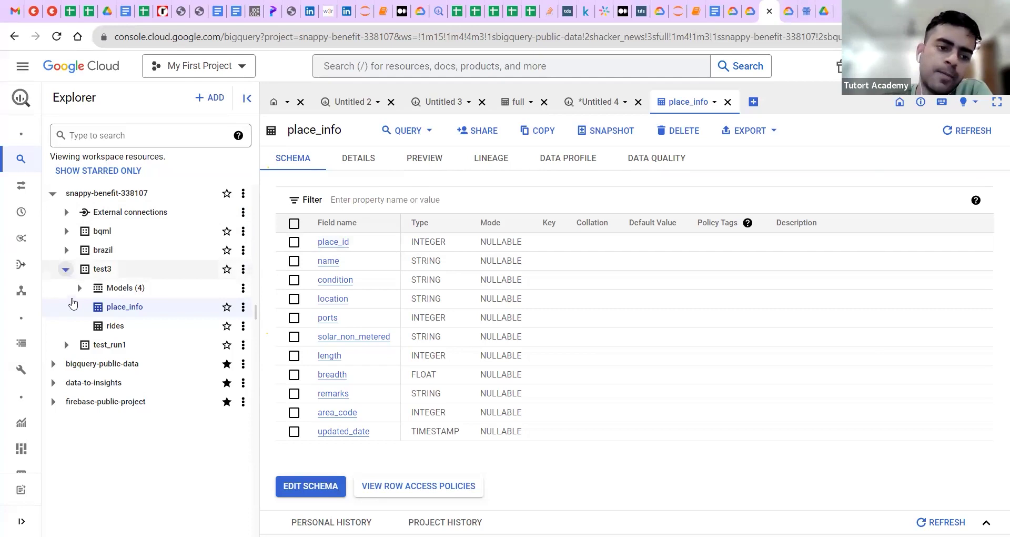
- Collapse the test3 dataset in the resource tree and open its dataset info
{"action": "left_click", "coordinate": [66, 269]}
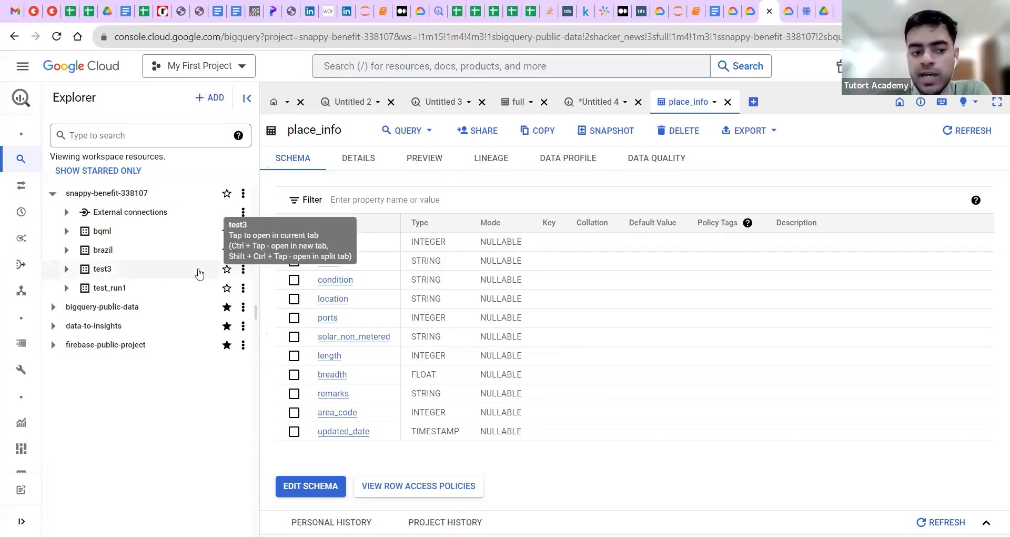
{"action": "left_click", "coordinate": [100, 269]}
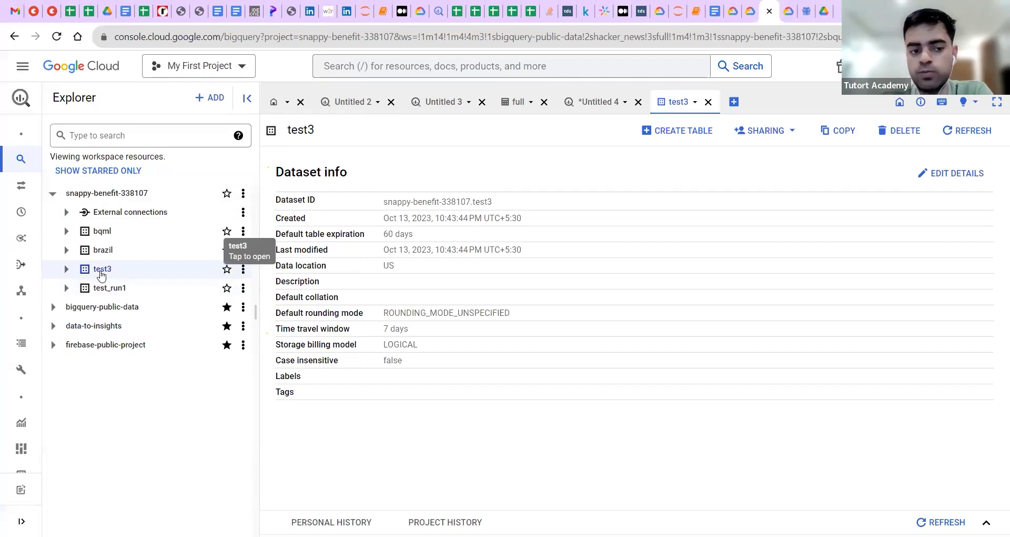
{"action": "scroll", "coordinate": [107, 271], "scroll_direction": "up", "scroll_amount": 2}
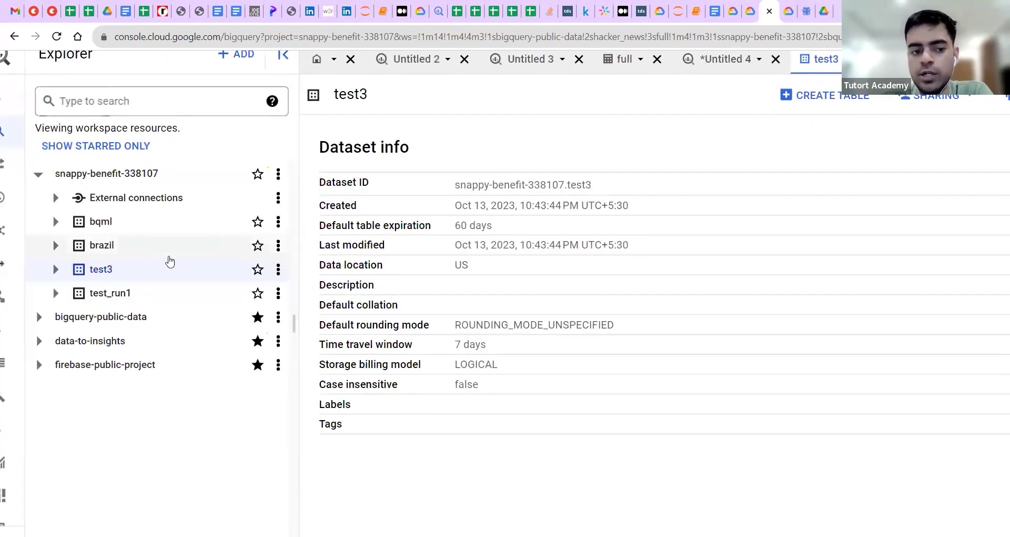
{"action": "scroll", "coordinate": [169, 261], "scroll_direction": "down", "scroll_amount": 2}
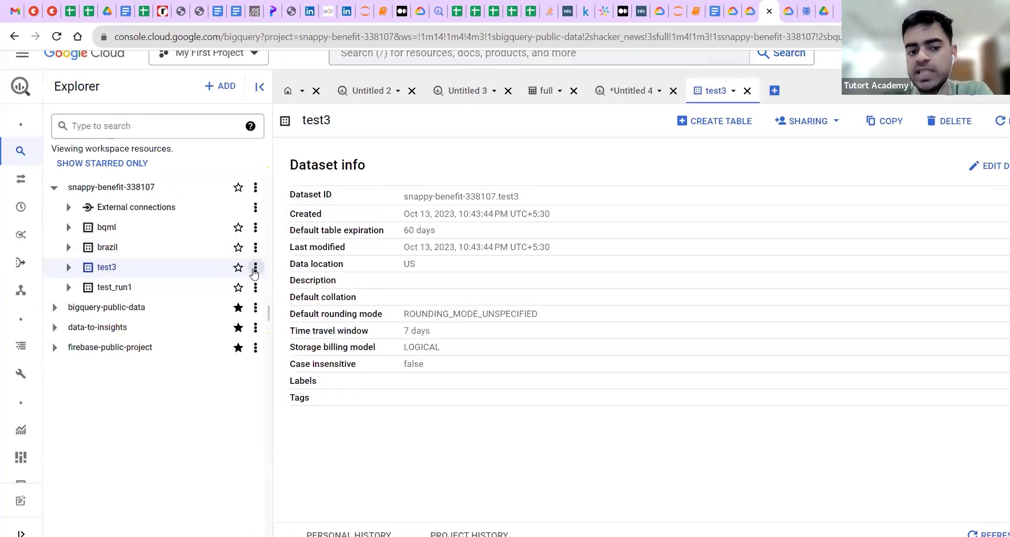
- Start a new empty table in the test3 dataset and check its destination dataset and project
{"action": "left_click", "coordinate": [255, 268]}
{"action": "left_click", "coordinate": [288, 327]}
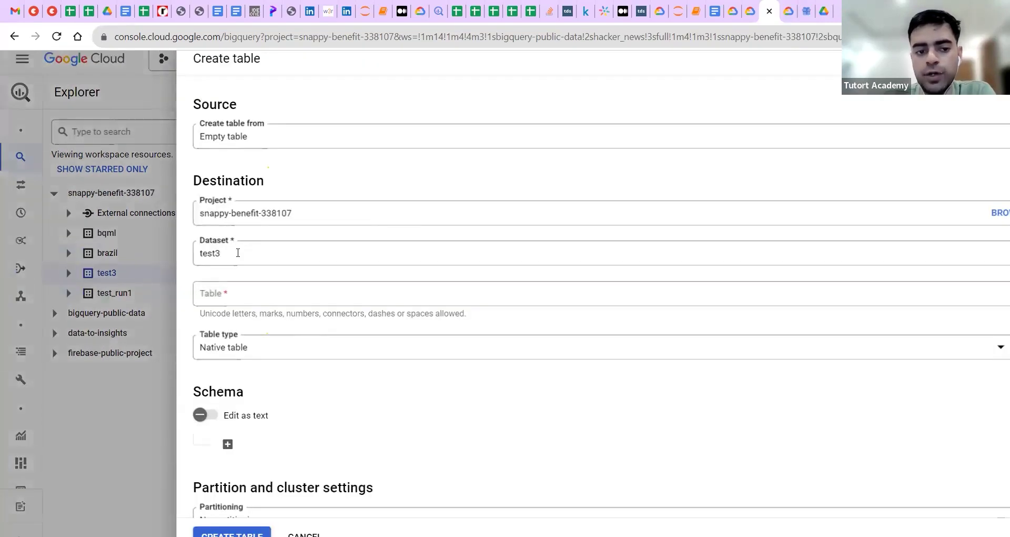
{"action": "left_click", "coordinate": [237, 252]}
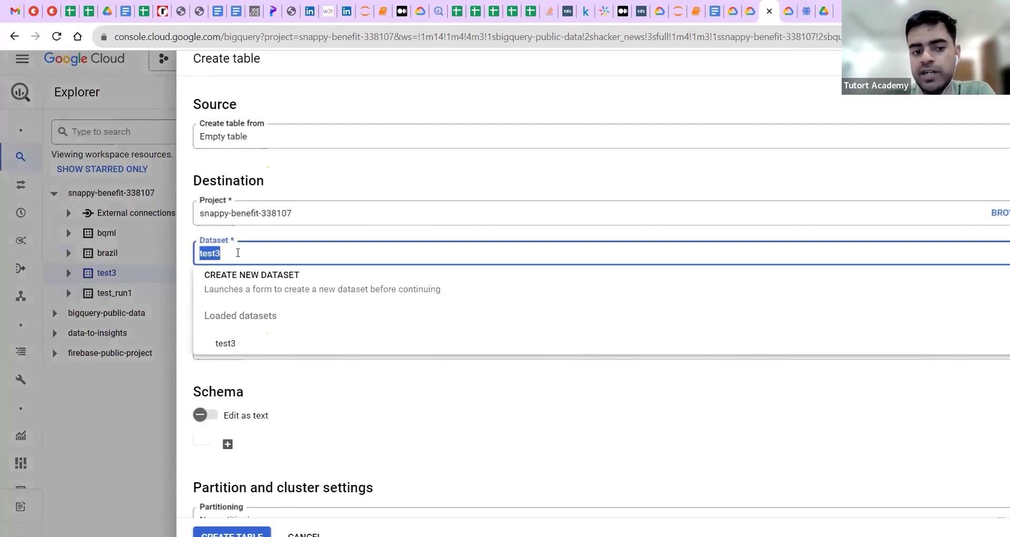
{"action": "left_click", "coordinate": [346, 219]}
{"action": "key", "text": "ctrl+shift+Left"}
{"action": "key", "text": "ctrl+shift+Left"}
{"action": "key", "text": "ctrl+shift+Left"}
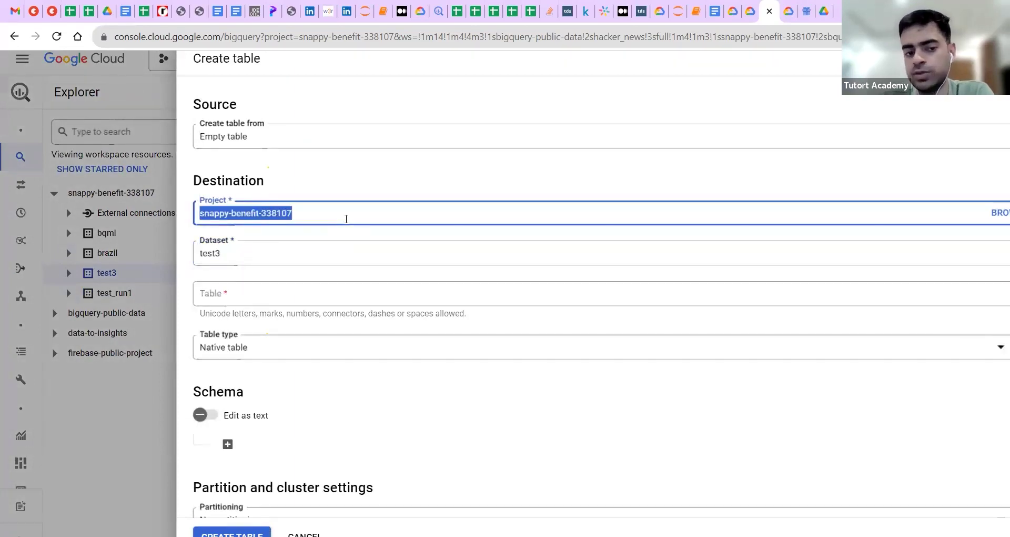
- Review the new table's name field, table type, schema, and partition and cluster settings
{"action": "left_click", "coordinate": [258, 296]}
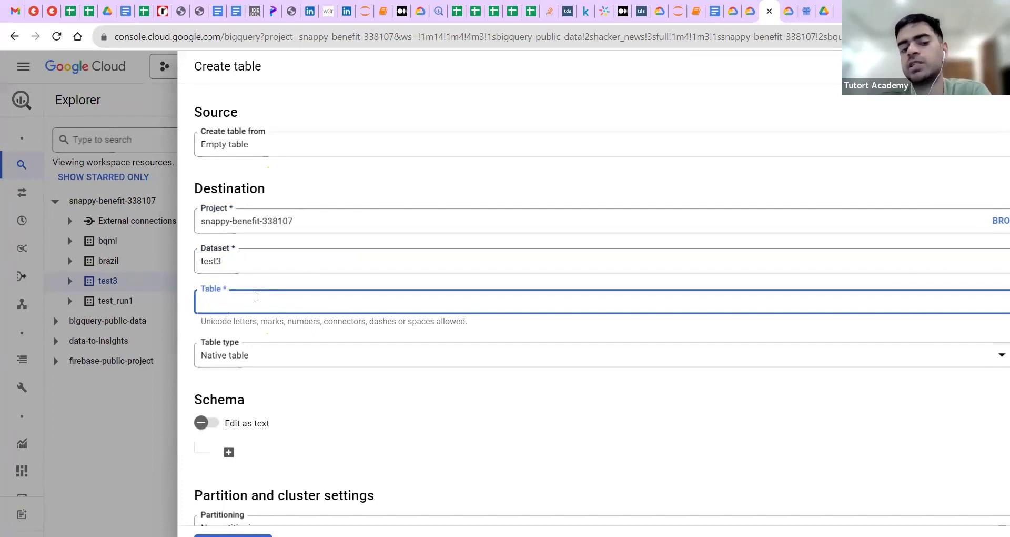
{"action": "scroll", "coordinate": [258, 297], "scroll_direction": "down", "scroll_amount": 1}
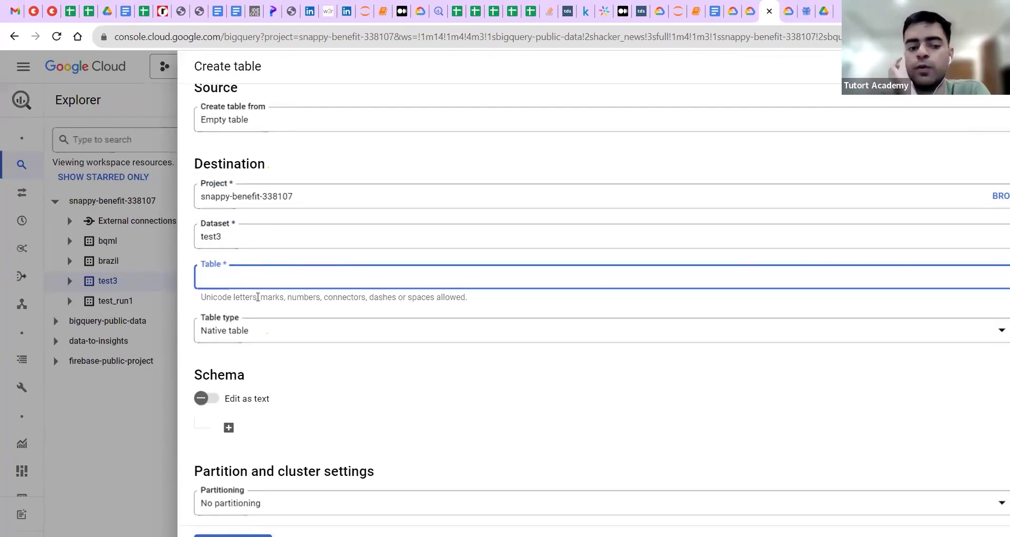
{"action": "key", "text": "ctrl+minus"}
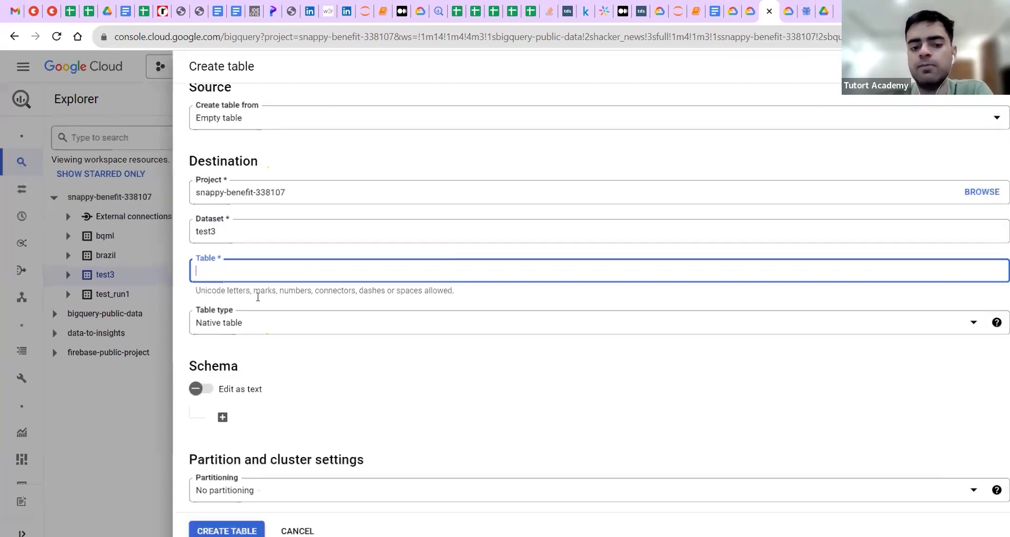
{"action": "scroll", "coordinate": [358, 355], "scroll_direction": "down", "scroll_amount": 1}
{"action": "scroll", "coordinate": [357, 355], "scroll_direction": "down", "scroll_amount": 2}
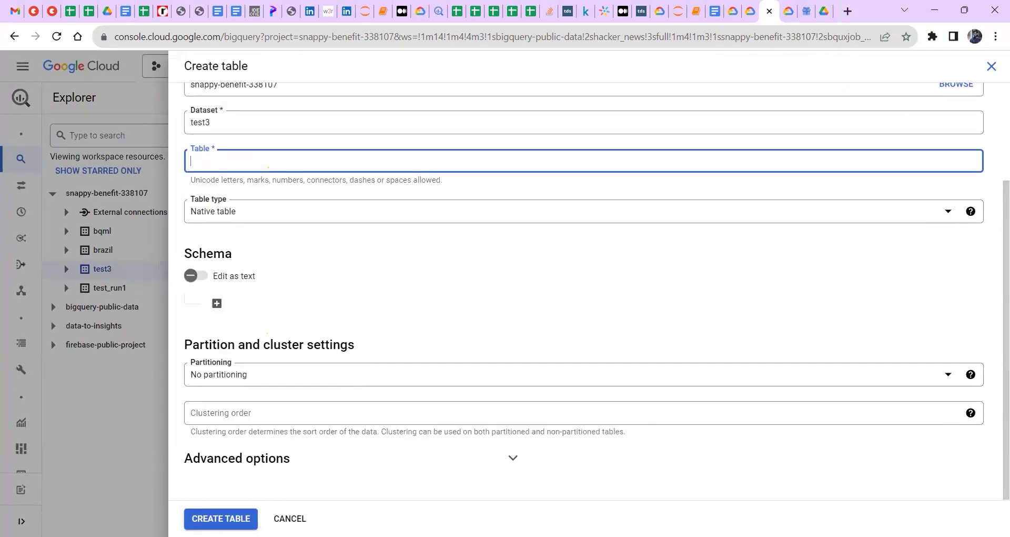
- Cancel creating the new table in test3 and quit editing without saving
{"action": "left_click", "coordinate": [290, 518]}
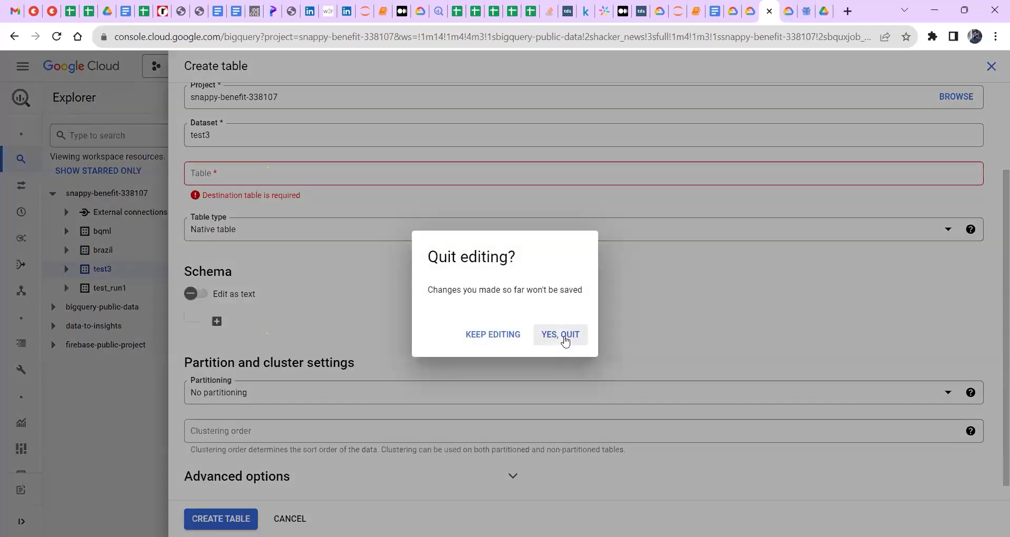
{"action": "left_click", "coordinate": [561, 337]}
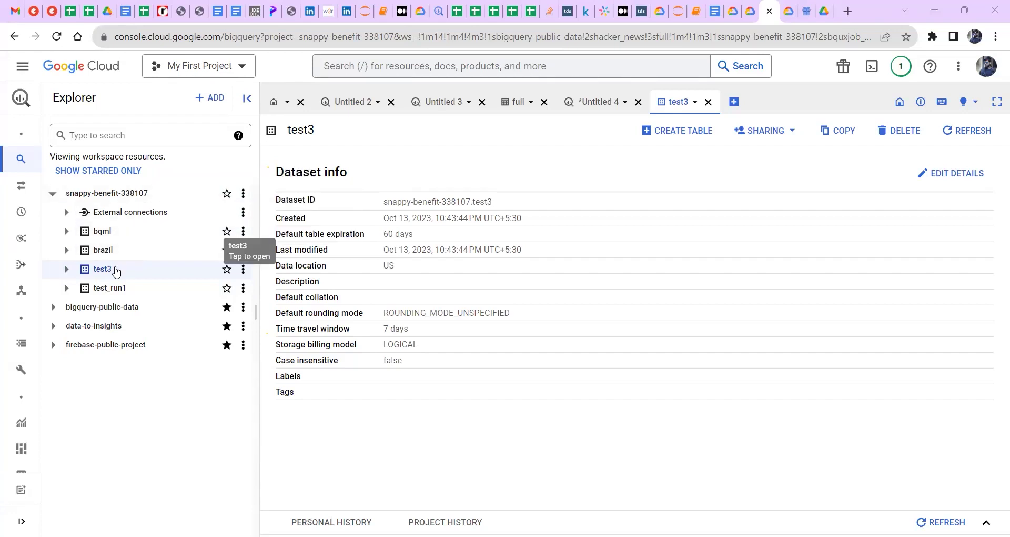
- Check the actions available for the project and the test3 dataset, and expand test3 in the resource tree
{"action": "left_click", "coordinate": [243, 194]}
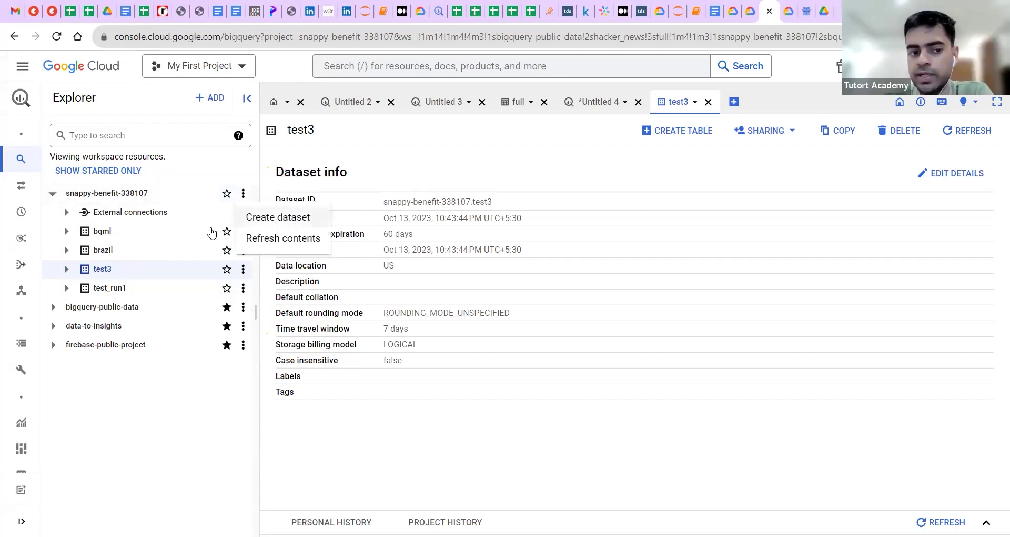
{"action": "left_click", "coordinate": [244, 271]}
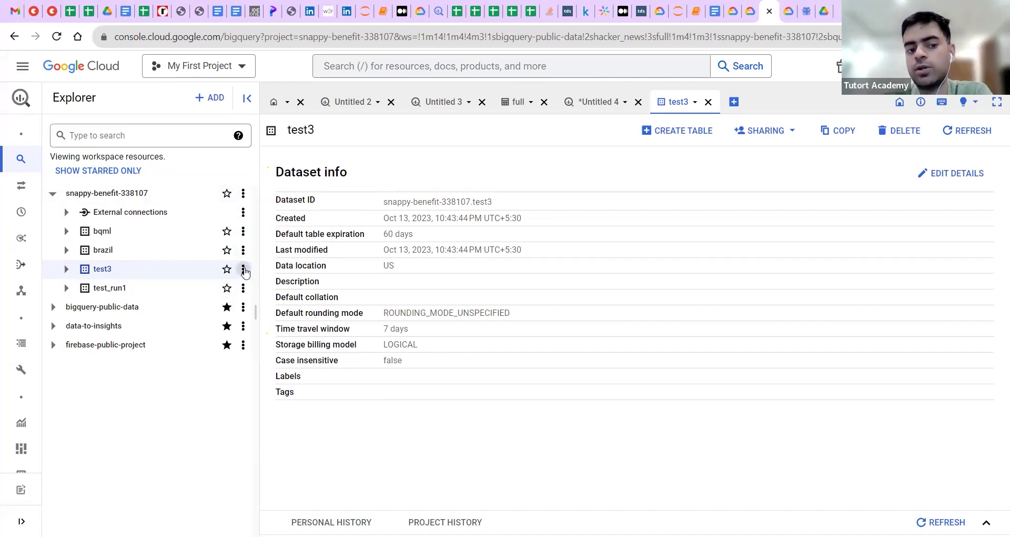
{"action": "left_click", "coordinate": [244, 271]}
{"action": "left_click", "coordinate": [64, 274]}
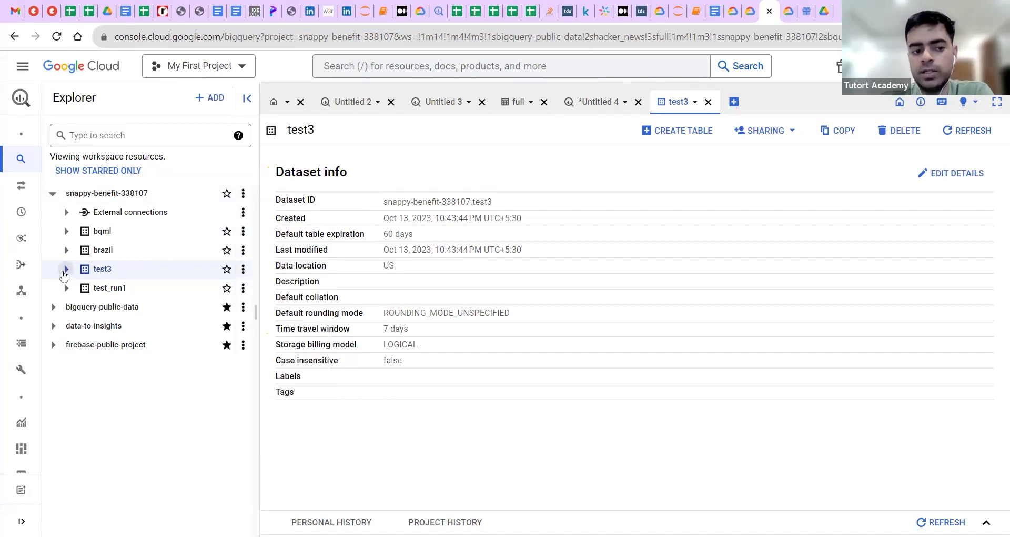
{"action": "left_click", "coordinate": [64, 271]}
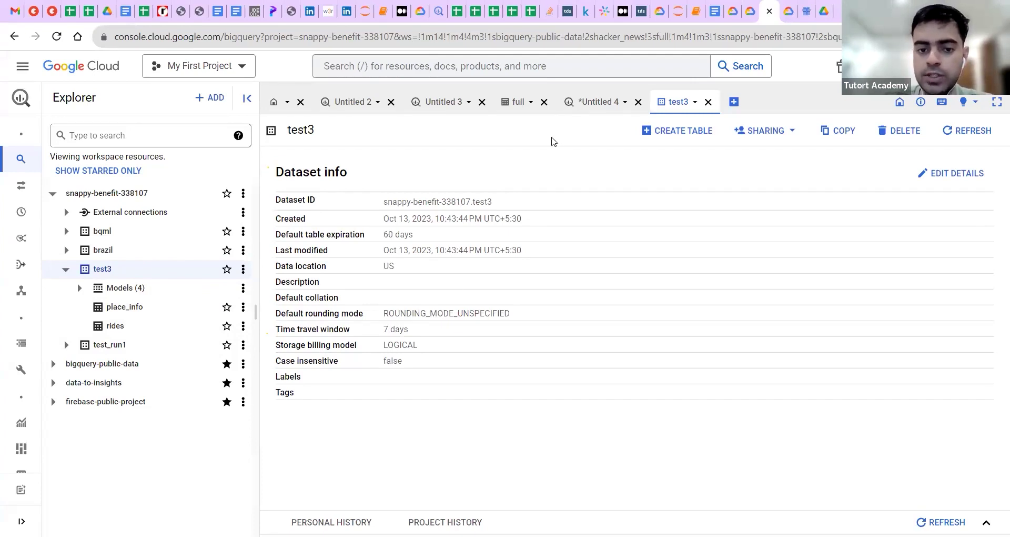
- View the table list in the Untitled 4 query, and open the rides table's schema and details
{"action": "left_click", "coordinate": [595, 106]}
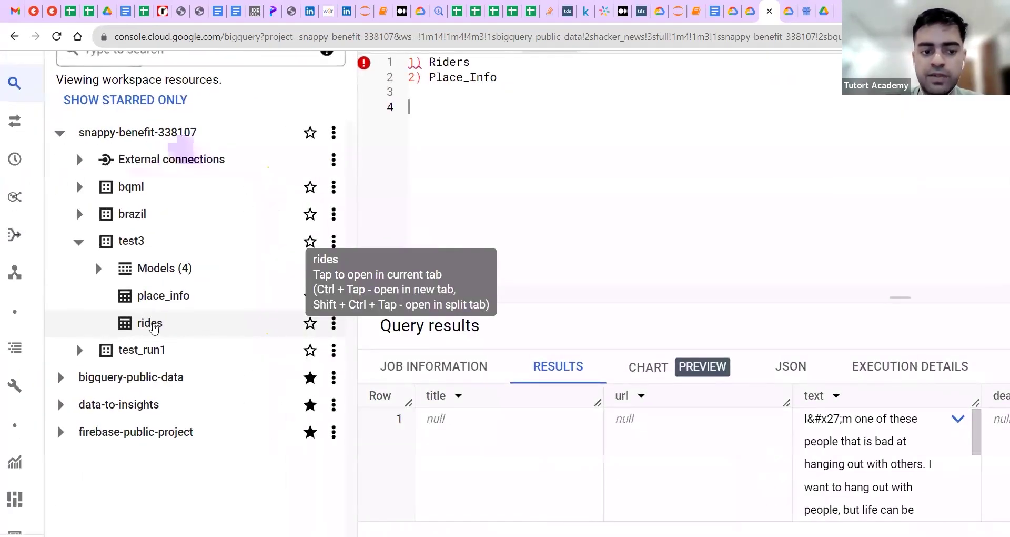
{"action": "left_click", "coordinate": [93, 324]}
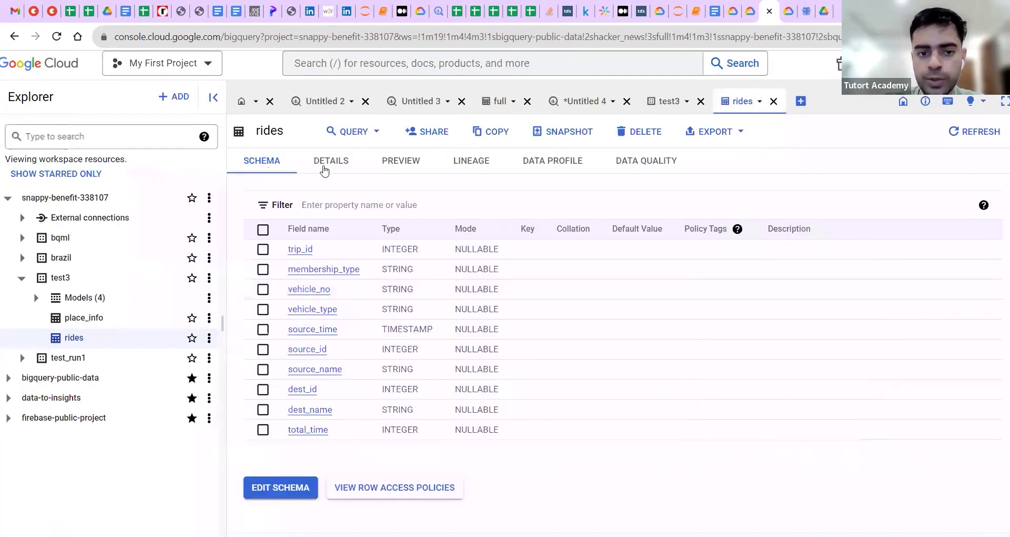
{"action": "left_click", "coordinate": [324, 169]}
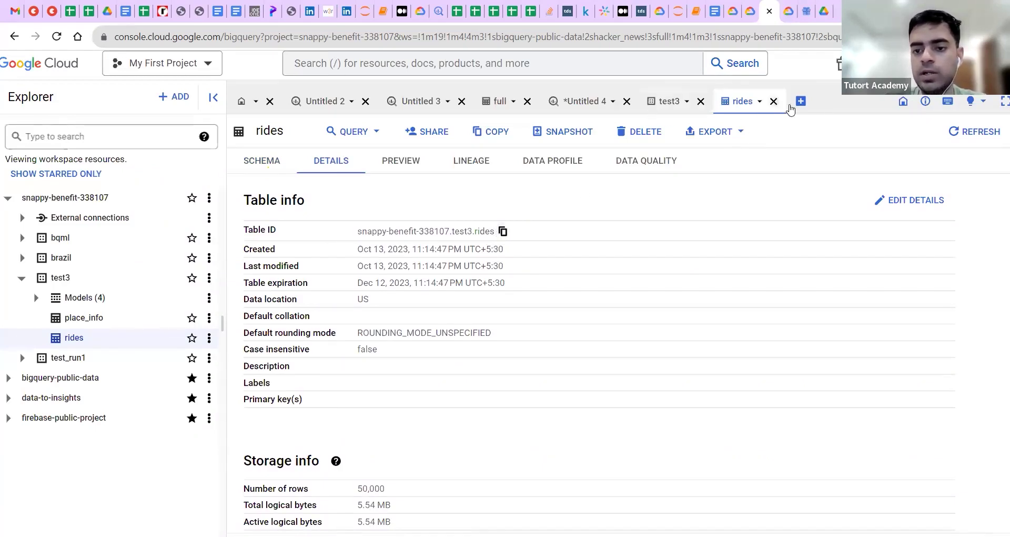
- In the Untitled 3 query, write "select * from snappy-benefit-338107.test3.rides" over two lines, using the copied table ID
{"action": "left_click", "coordinate": [422, 107]}
{"action": "left_click", "coordinate": [442, 186]}
{"action": "key", "text": "ctrl+v"}
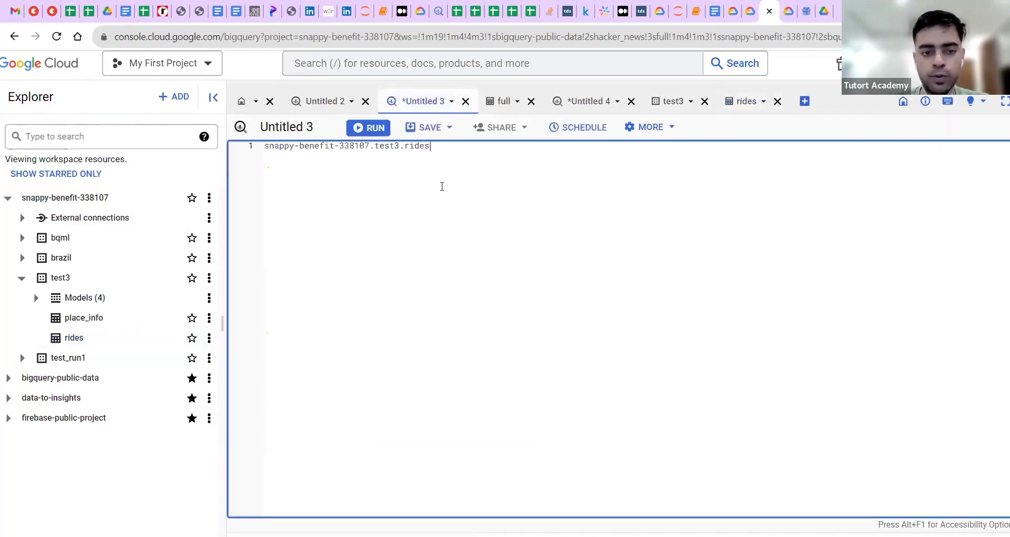
{"action": "triple_click", "coordinate": [265, 147]}
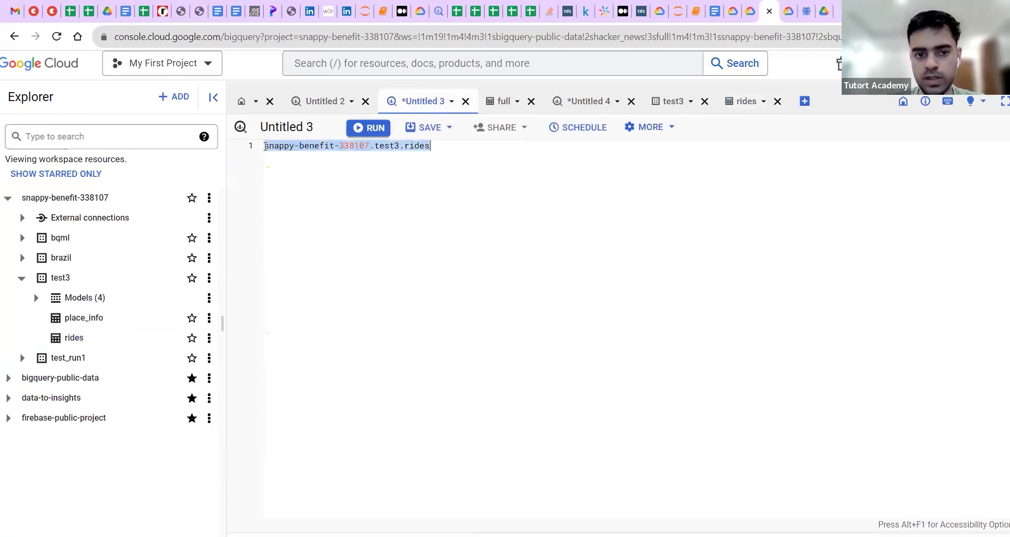
{"action": "type", "text": "sele"}
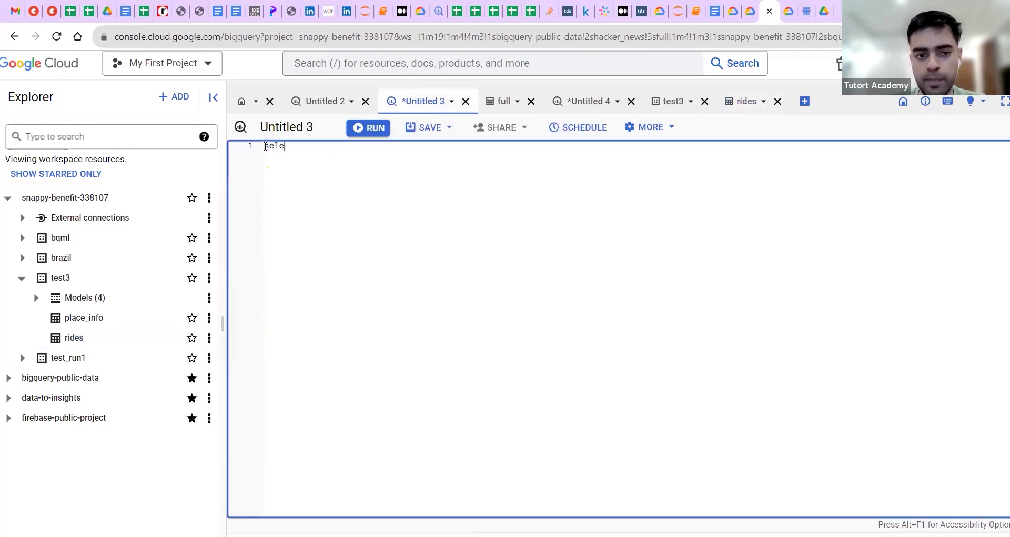
{"action": "type", "text": "ct * from"}
{"action": "key", "text": "Return"}
{"action": "key", "text": "BackSpace"}
{"action": "key", "text": "BackSpace"}
{"action": "key", "text": "BackSpace"}
{"action": "key", "text": "BackSpace"}
{"action": "key", "text": "BackSpace"}
{"action": "key", "text": "Return"}
{"action": "key", "text": "Return"}
{"action": "key", "text": "ctrl+v"}
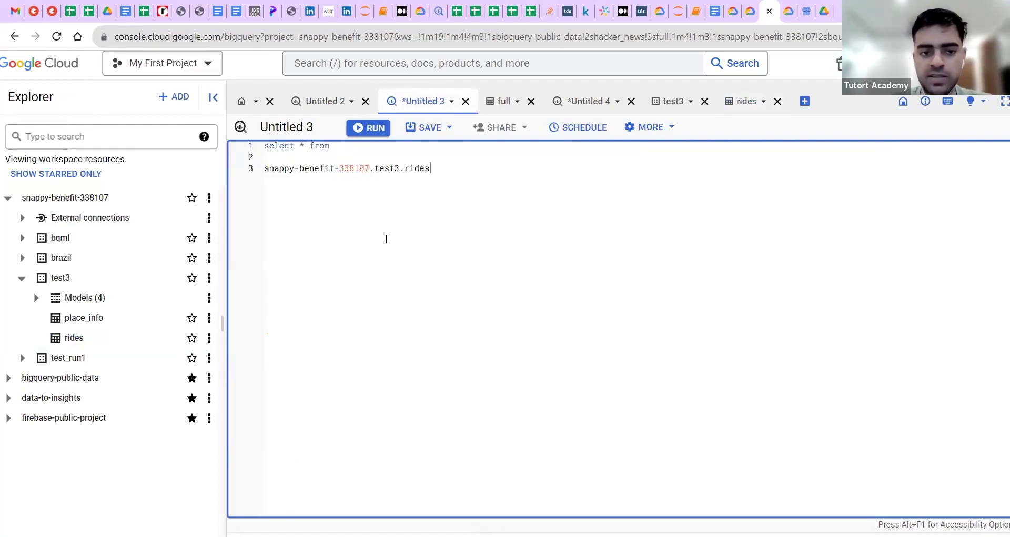
{"action": "left_click", "coordinate": [315, 169]}
{"action": "left_click", "coordinate": [296, 157]}
{"action": "key", "text": "BackSpace"}
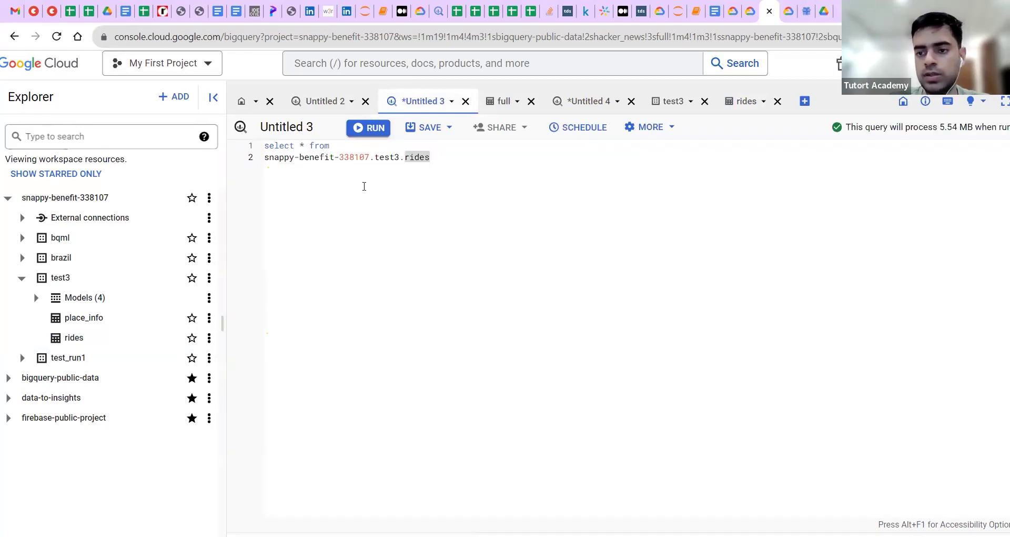
- Add "limit 10" to the rides query and run it
{"action": "type", "text": "l"}
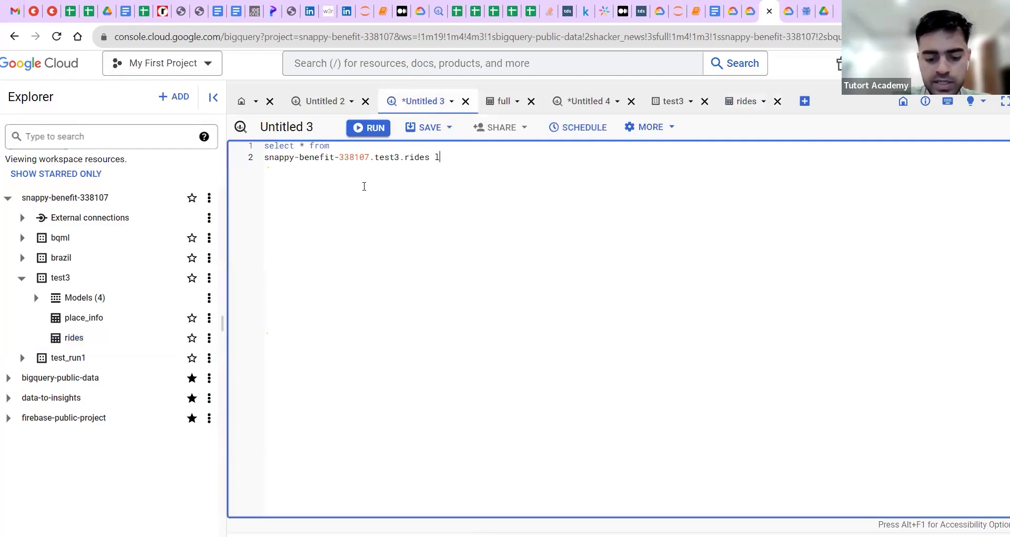
{"action": "type", "text": "imit 10"}
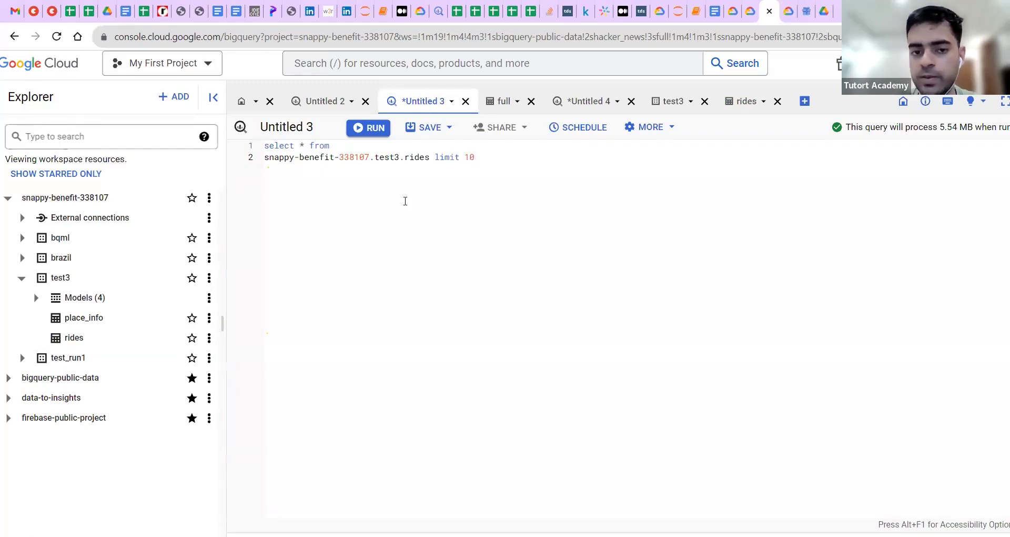
{"action": "key", "text": "ctrl+Return"}
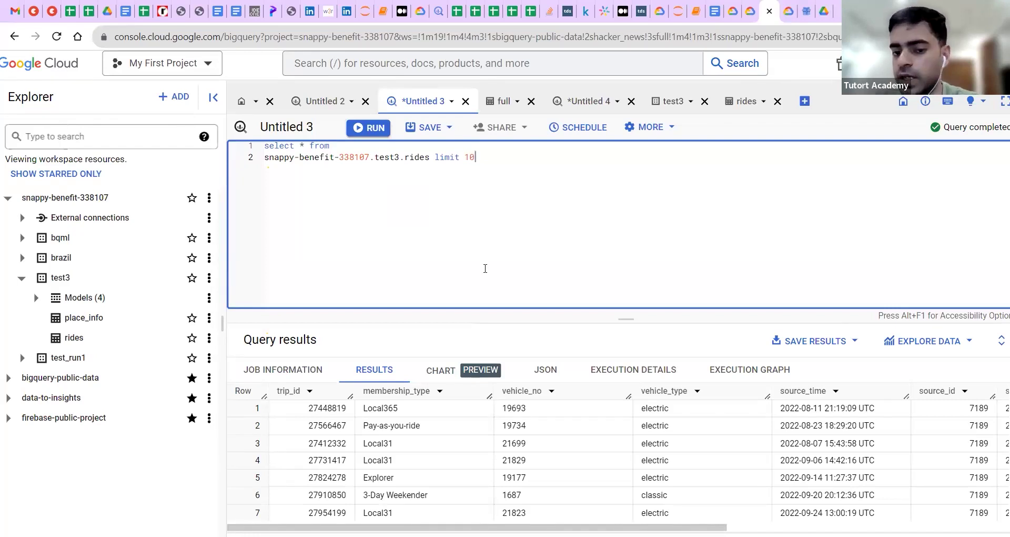
- Enlarge the query results area and look across all columns of the returned rides rows
{"action": "left_click_drag", "start_coordinate": [615, 314], "coordinate": [575, 227]}
{"action": "right_click", "coordinate": [575, 228]}
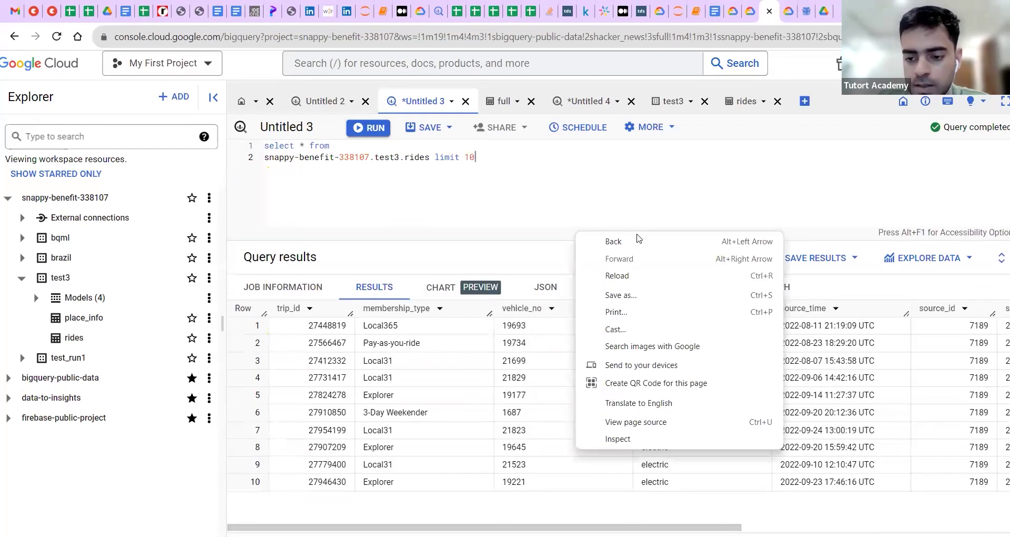
{"action": "left_click", "coordinate": [504, 175]}
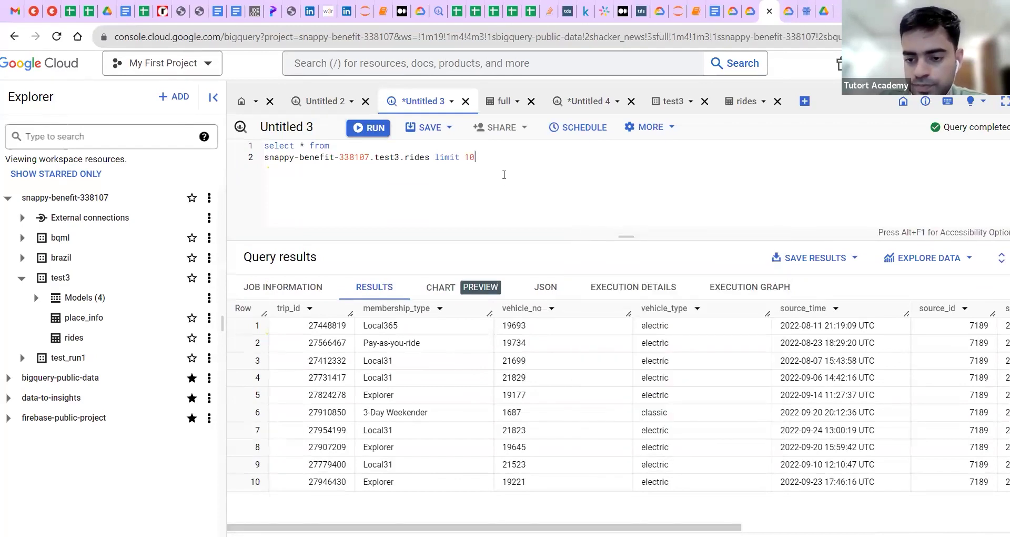
{"action": "scroll", "coordinate": [549, 351], "scroll_direction": "right", "scroll_amount": 5}
{"action": "scroll", "coordinate": [549, 351], "scroll_direction": "left", "scroll_amount": 5}
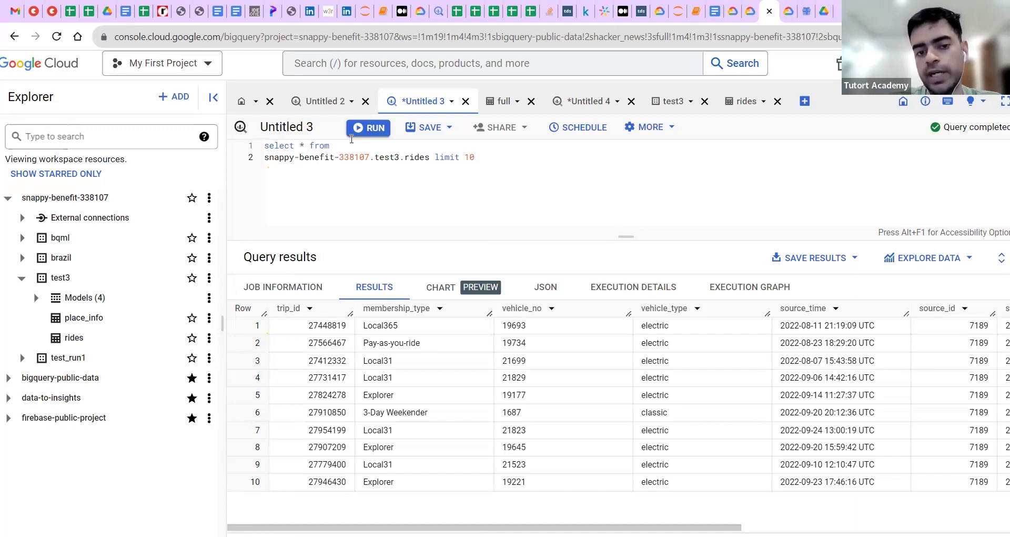
- Change the queried table to place_info, remove the "limit 10" clause, and run the query
{"action": "double_click", "coordinate": [415, 157]}
{"action": "type", "text": "place_i"}
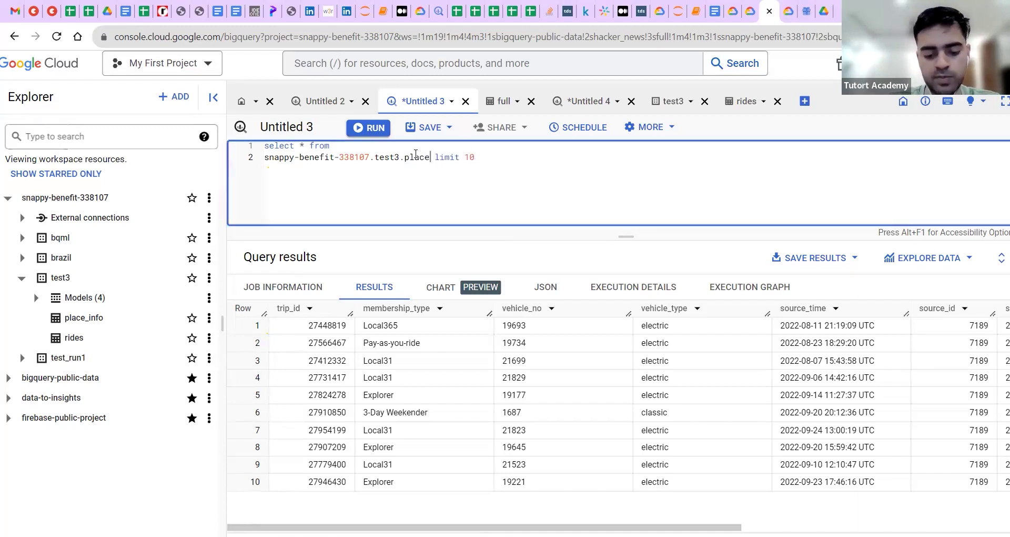
{"action": "type", "text": "nfo"}
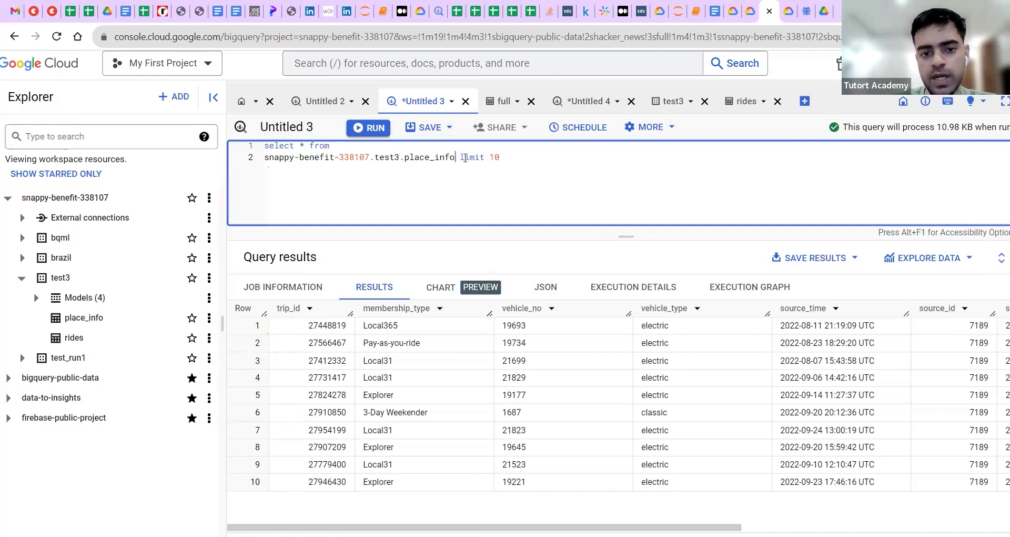
{"action": "left_click_drag", "start_coordinate": [462, 157], "coordinate": [524, 161]}
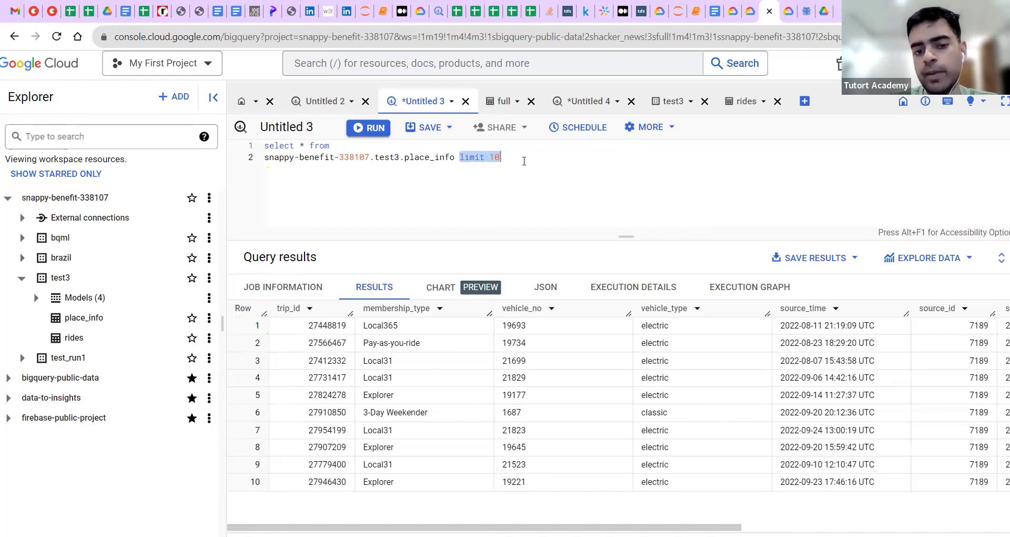
{"action": "key", "text": "BackSpace"}
{"action": "key", "text": "BackSpace"}
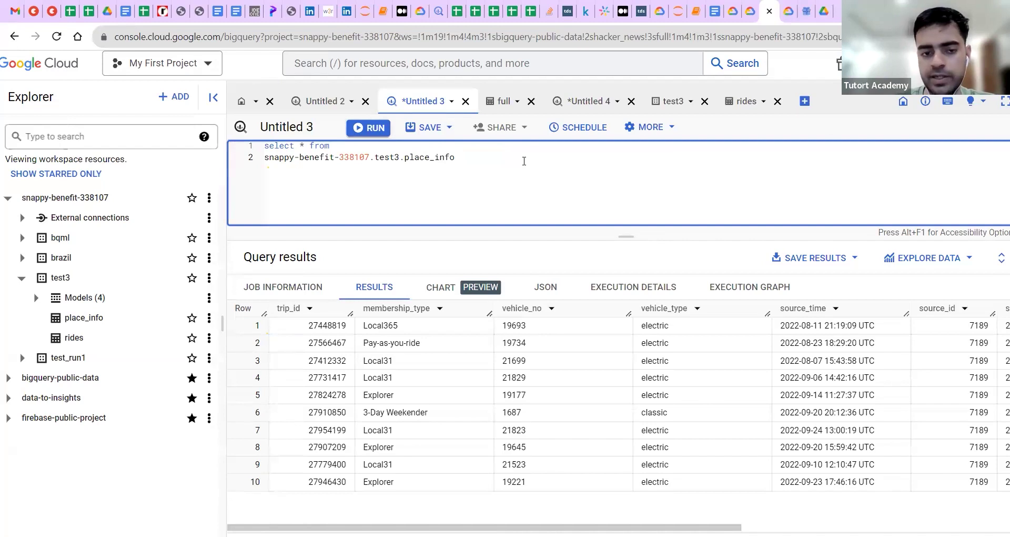
{"action": "key", "text": "ctrl+Return"}
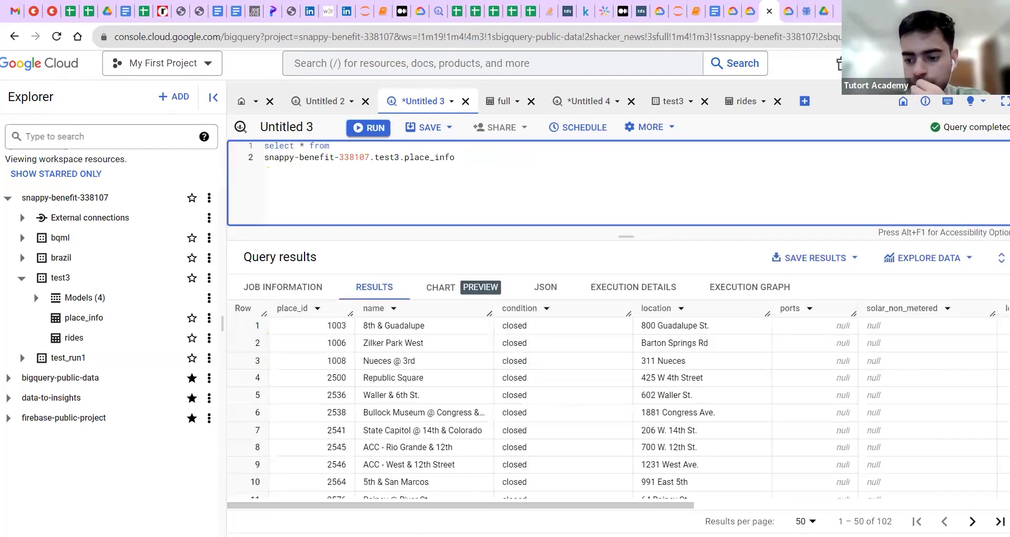
- Check the total row count of the place_info results and the options for results per page
{"action": "left_click_drag", "start_coordinate": [893, 521], "coordinate": [838, 521]}
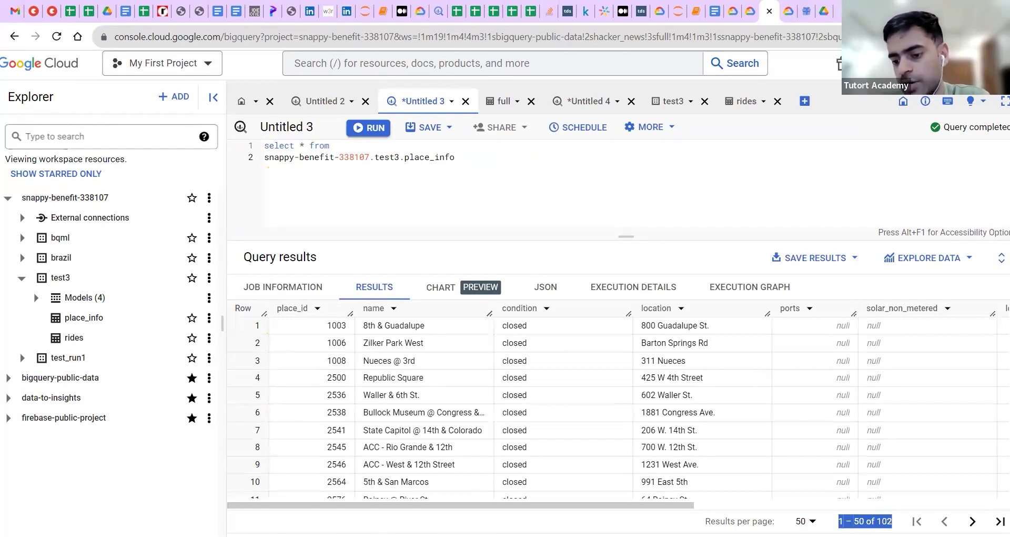
{"action": "double_click", "coordinate": [883, 520]}
{"action": "right_click", "coordinate": [884, 521]}
{"action": "left_click", "coordinate": [736, 424]}
{"action": "scroll", "coordinate": [719, 448], "scroll_direction": "down", "scroll_amount": 8}
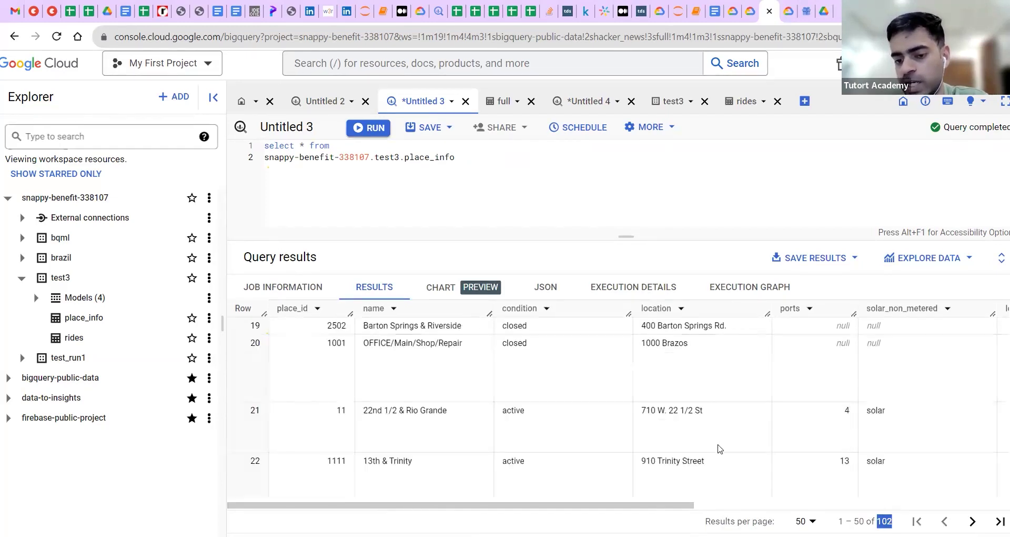
{"action": "scroll", "coordinate": [789, 494], "scroll_direction": "up", "scroll_amount": 10}
{"action": "left_click", "coordinate": [804, 521]}
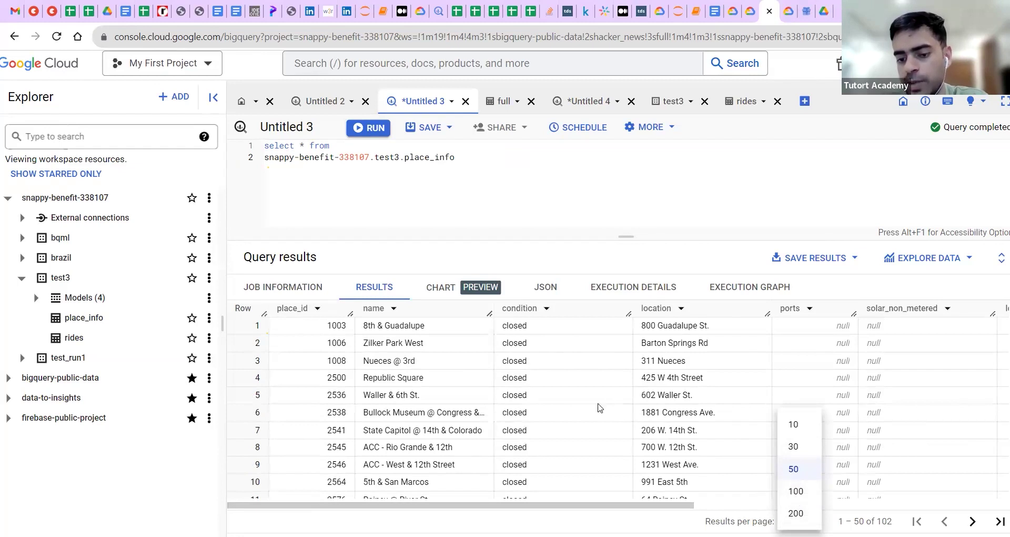
{"action": "scroll", "coordinate": [597, 406], "scroll_direction": "down", "scroll_amount": 1}
{"action": "left_click", "coordinate": [470, 345]}
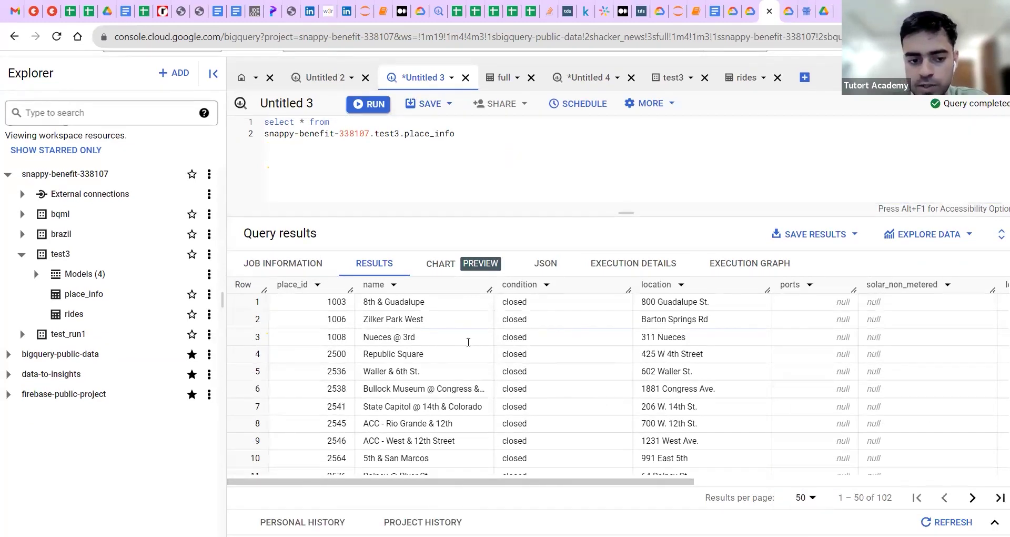
- Look through the rows of the place_info results, page by page, up to the last page
{"action": "scroll", "coordinate": [469, 344], "scroll_direction": "down", "scroll_amount": 6}
{"action": "scroll", "coordinate": [341, 321], "scroll_direction": "down", "scroll_amount": 7}
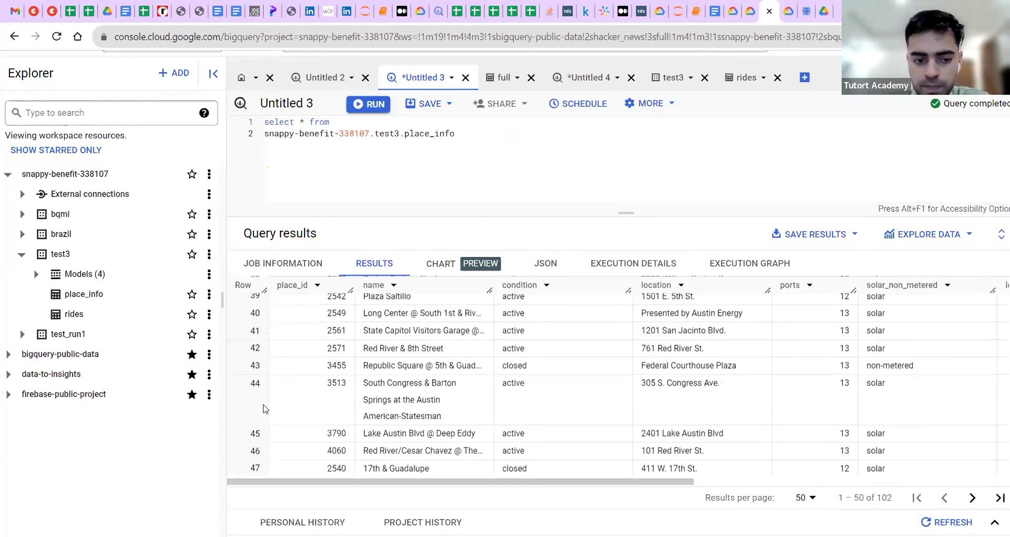
{"action": "double_click", "coordinate": [256, 466]}
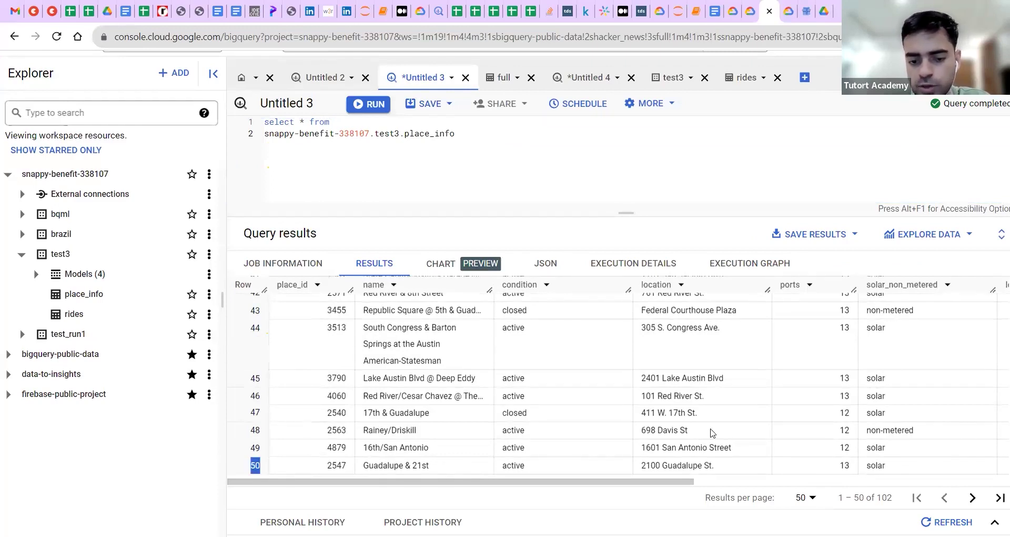
{"action": "left_click", "coordinate": [972, 497]}
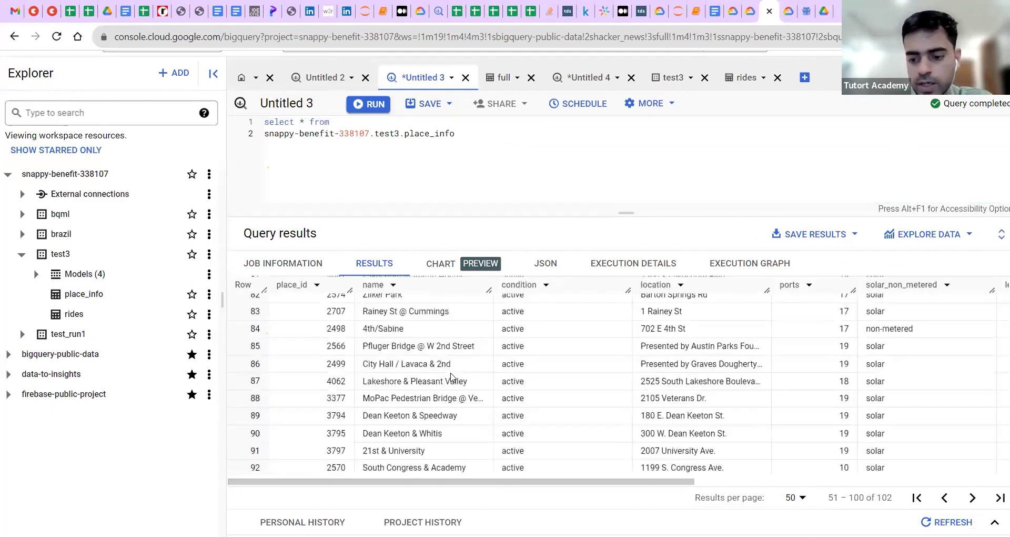
{"action": "left_click", "coordinate": [972, 497]}
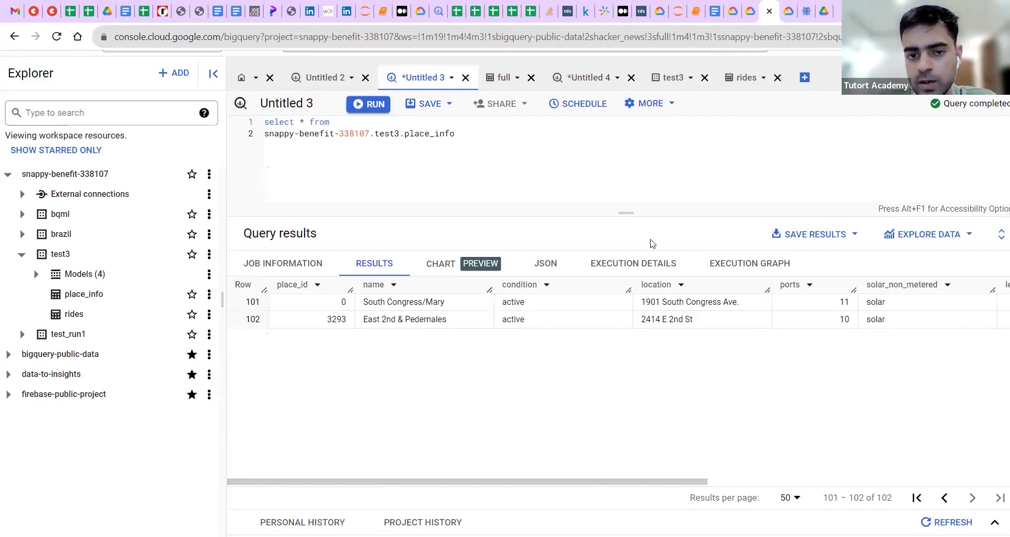
- Leave the query results and return to the test3 dataset info
{"action": "left_click", "coordinate": [558, 183]}
{"action": "scroll", "coordinate": [559, 183], "scroll_direction": "down", "scroll_amount": 2}
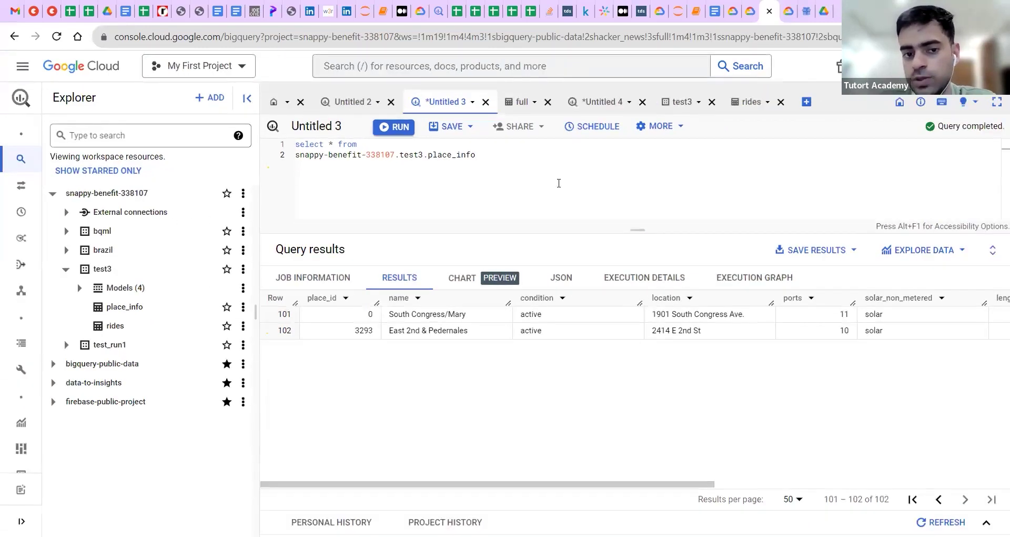
{"action": "left_click", "coordinate": [681, 102]}
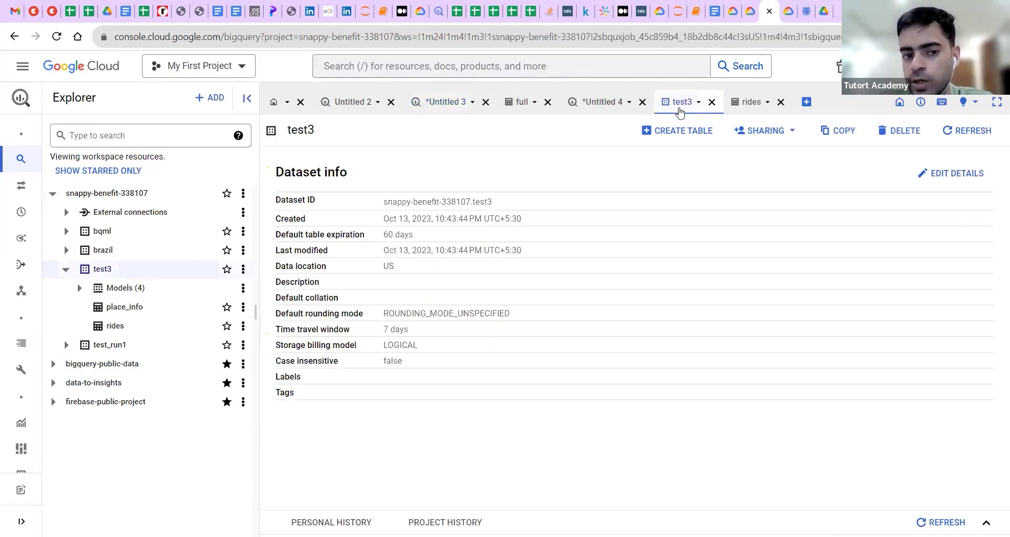
- In the Untitled 3 query, change the queried table to rides, add "limit 1", and run the query
{"action": "left_click", "coordinate": [528, 116]}
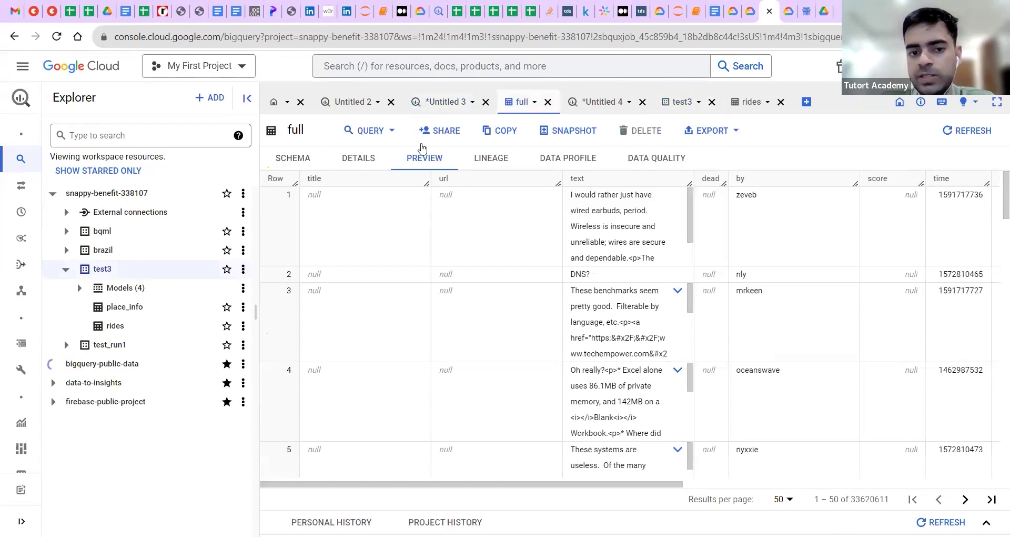
{"action": "left_click", "coordinate": [441, 106]}
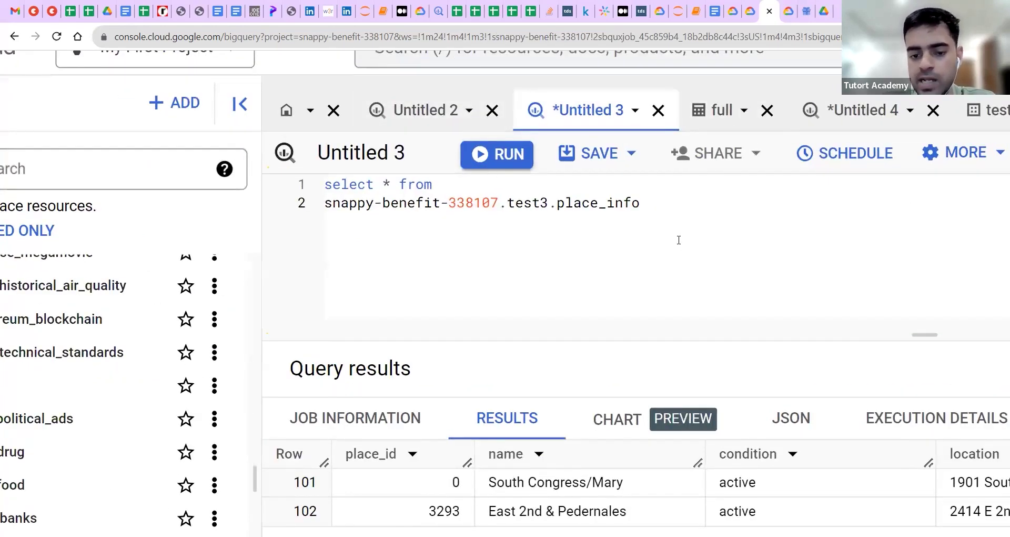
{"action": "left_click", "coordinate": [841, 110]}
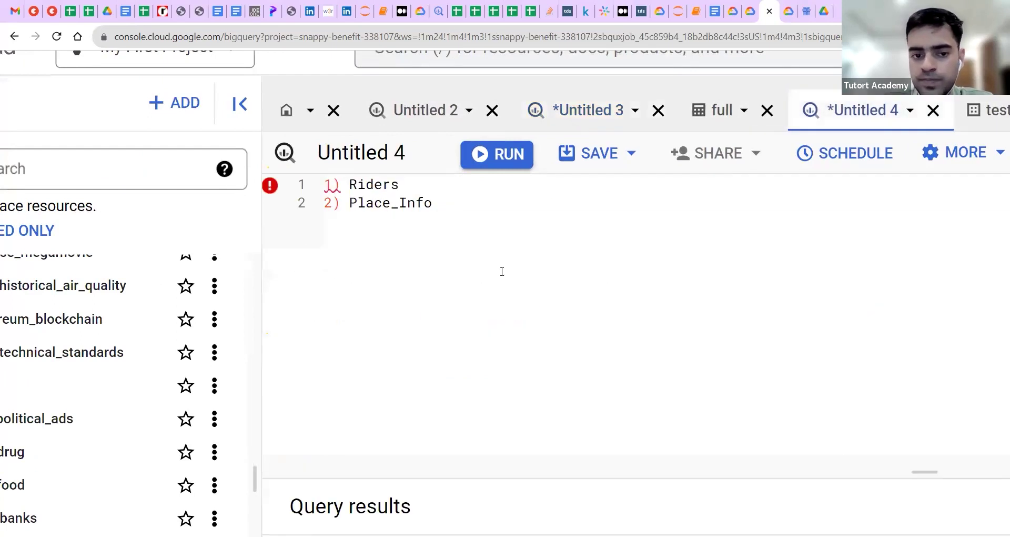
{"action": "left_click", "coordinate": [587, 112]}
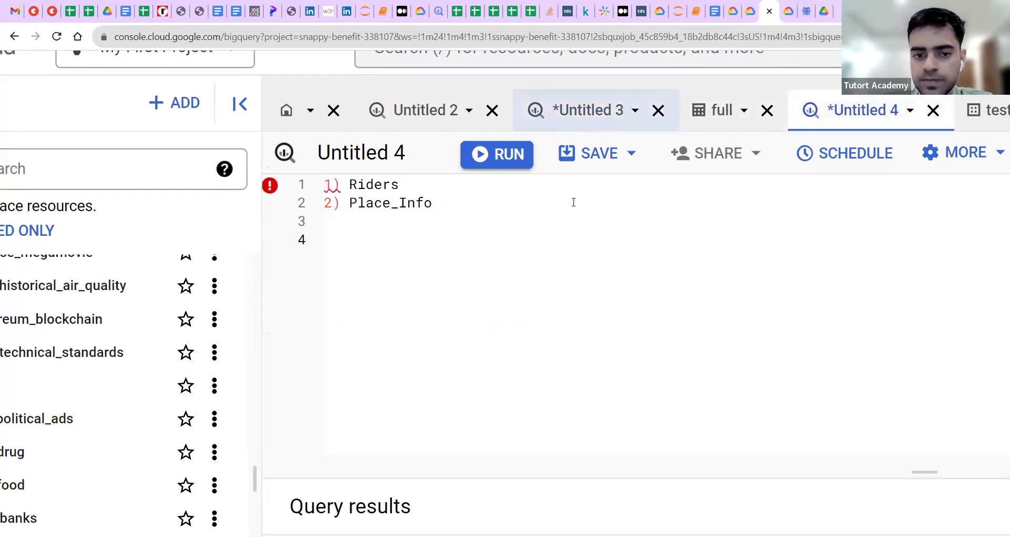
{"action": "double_click", "coordinate": [583, 205]}
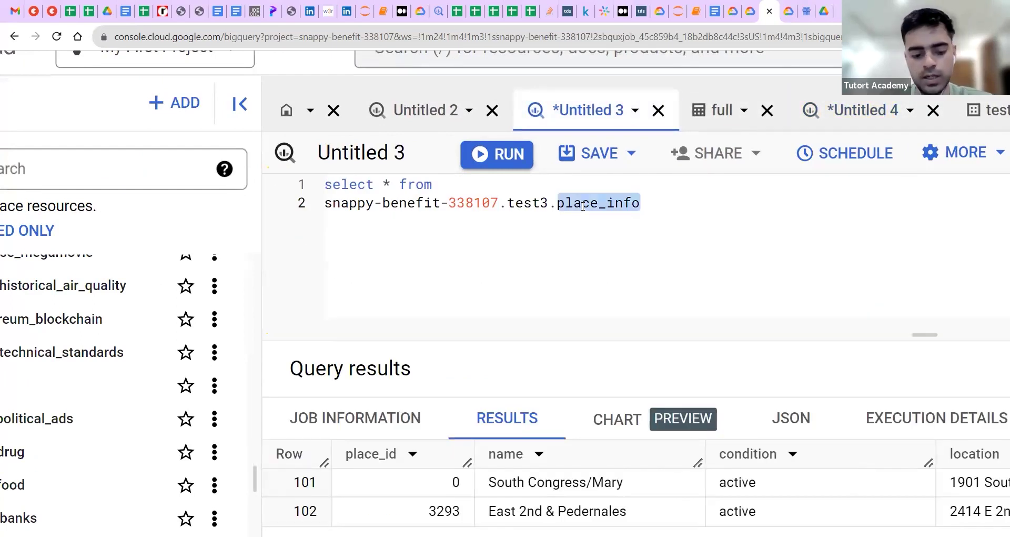
{"action": "type", "text": "rides"}
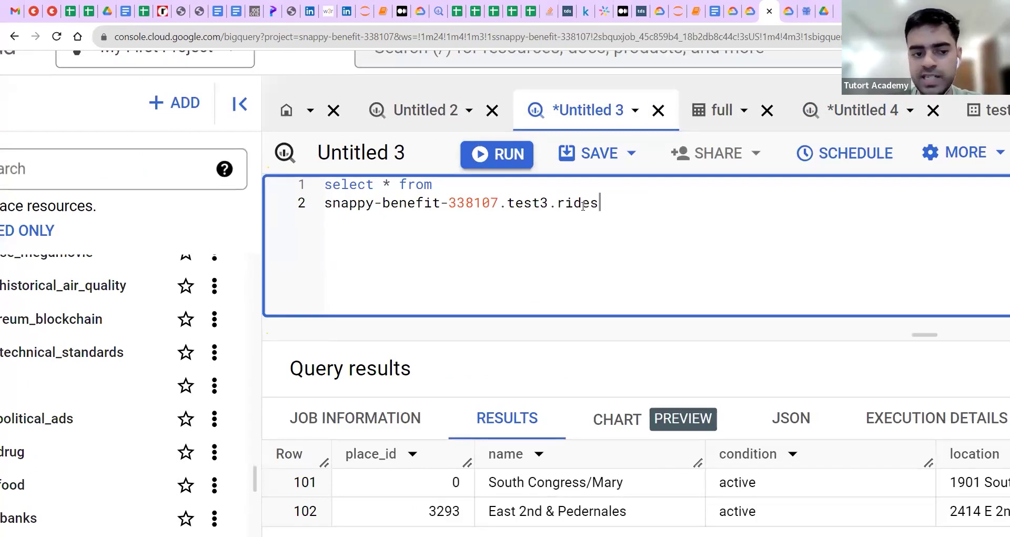
{"action": "type", "text": " l"}
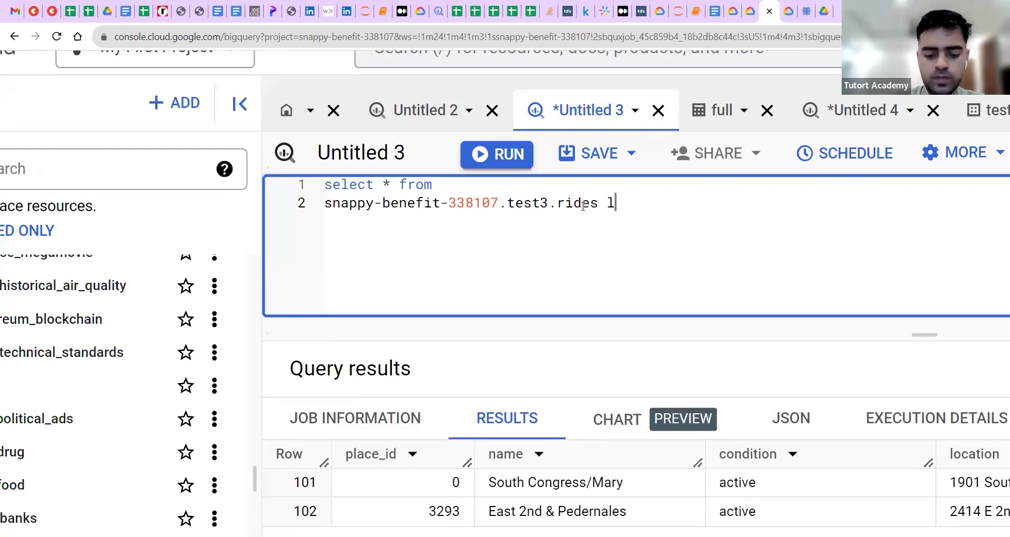
{"action": "type", "text": "ii"}
{"action": "key", "text": "BackSpace"}
{"action": "type", "text": "mit 1"}
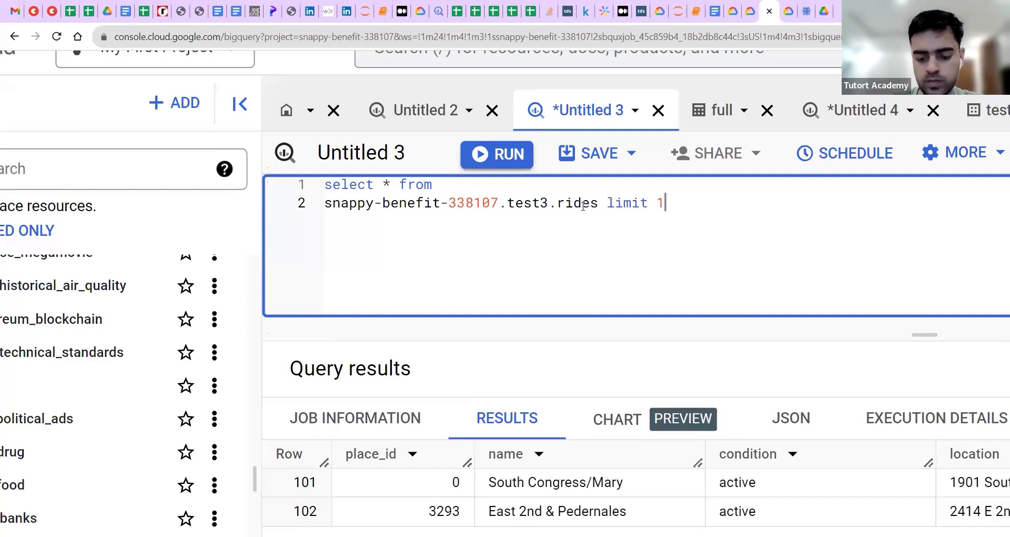
{"action": "key", "text": "ctrl+Return"}
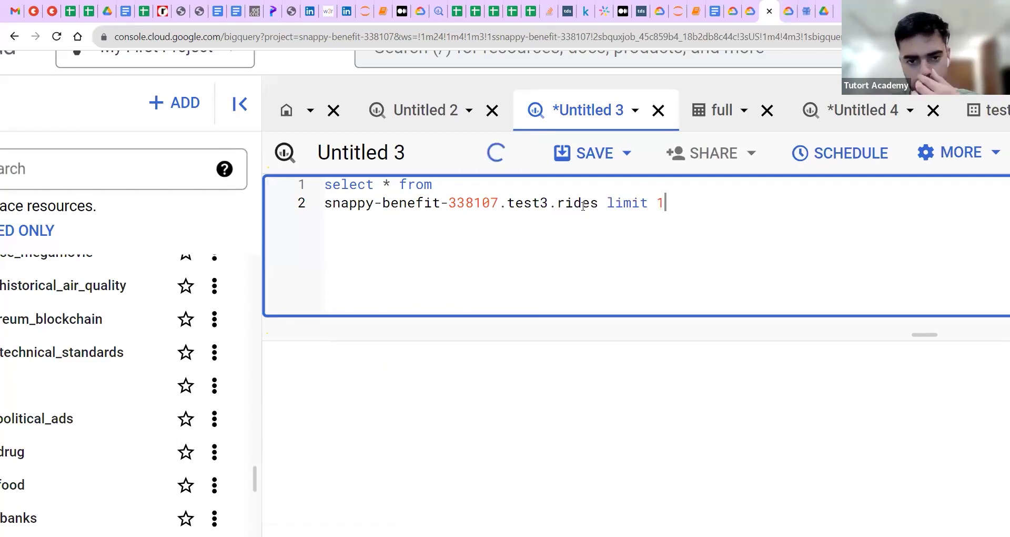
- Hide the Explorer pane and highlight the project, dataset and table parts of the rides table path in the query
{"action": "left_click", "coordinate": [265, 119]}
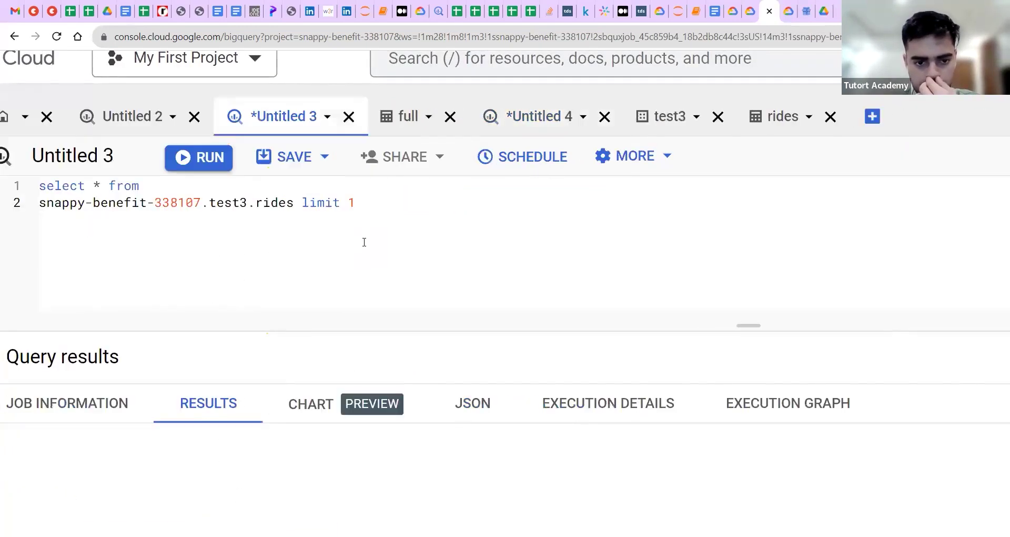
{"action": "key", "text": "ctrl+plus"}
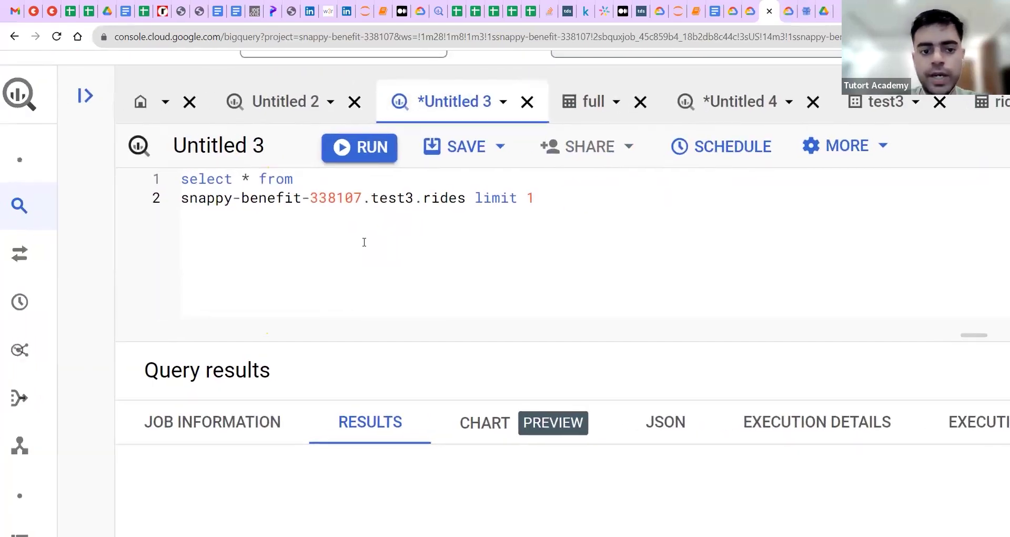
{"action": "left_click_drag", "start_coordinate": [182, 200], "coordinate": [536, 200]}
{"action": "left_click_drag", "start_coordinate": [364, 205], "coordinate": [362, 203]}
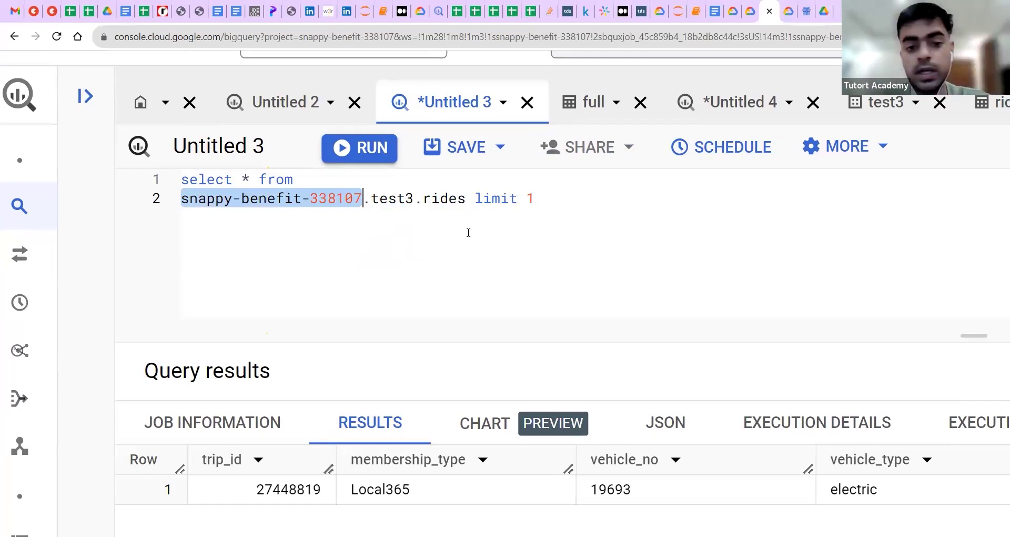
{"action": "double_click", "coordinate": [377, 198]}
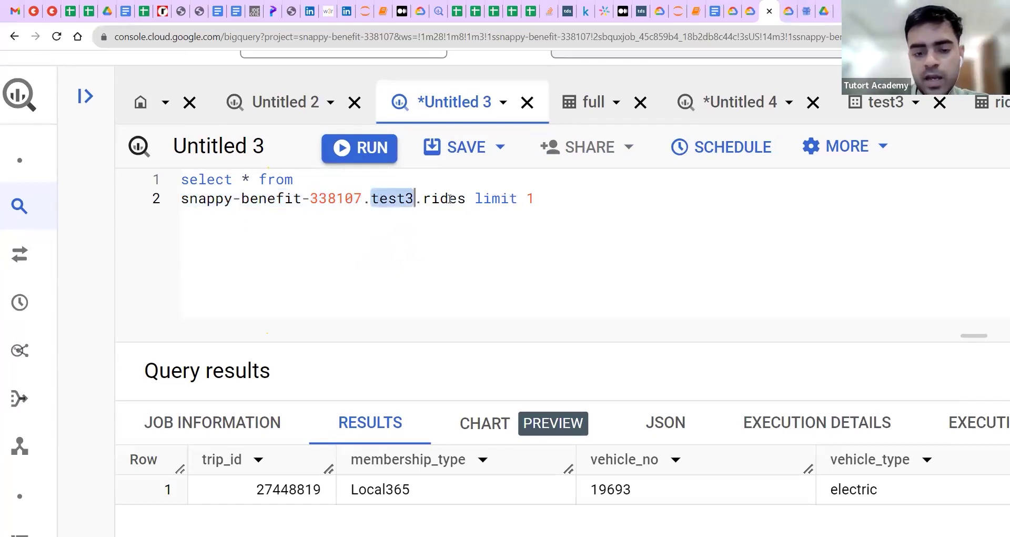
{"action": "double_click", "coordinate": [286, 198]}
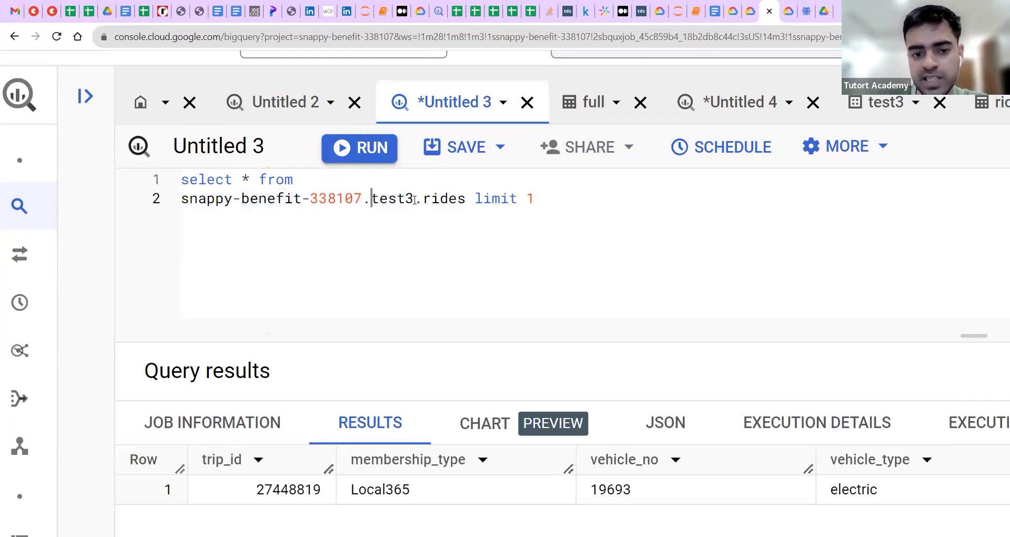
{"action": "double_click", "coordinate": [374, 199]}
{"action": "left_click_drag", "start_coordinate": [424, 199], "coordinate": [468, 199]}
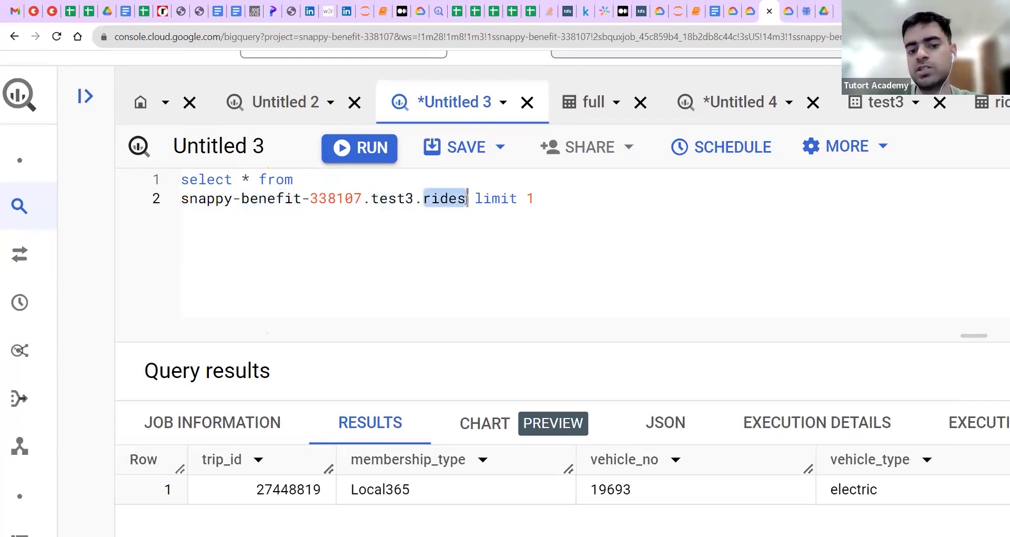
{"action": "left_click", "coordinate": [584, 203]}
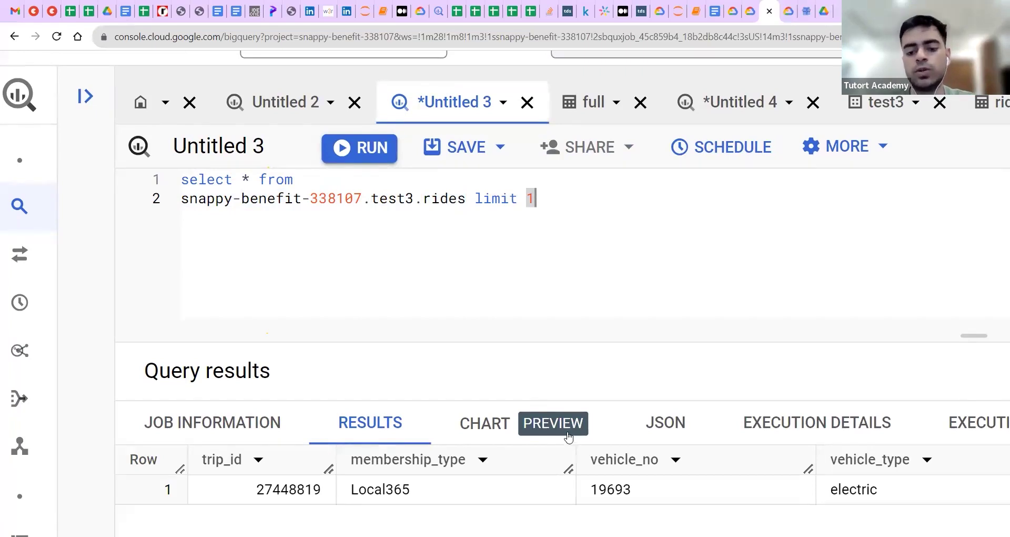
- Examine the columns of the rides result row from trip_id to total_time, including the membership_type value
{"action": "scroll", "coordinate": [399, 460], "scroll_direction": "down", "scroll_amount": 2}
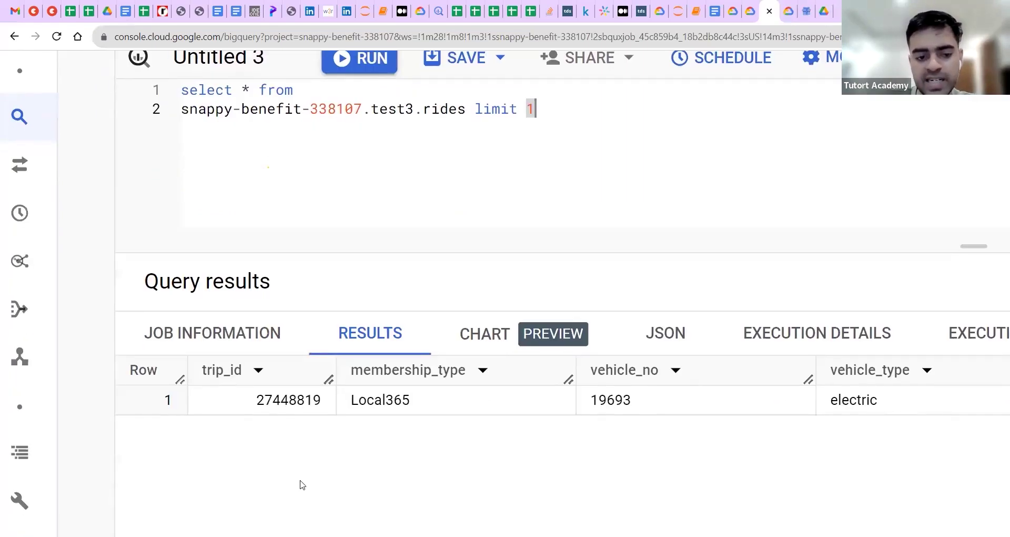
{"action": "scroll", "coordinate": [429, 388], "scroll_direction": "right", "scroll_amount": 4}
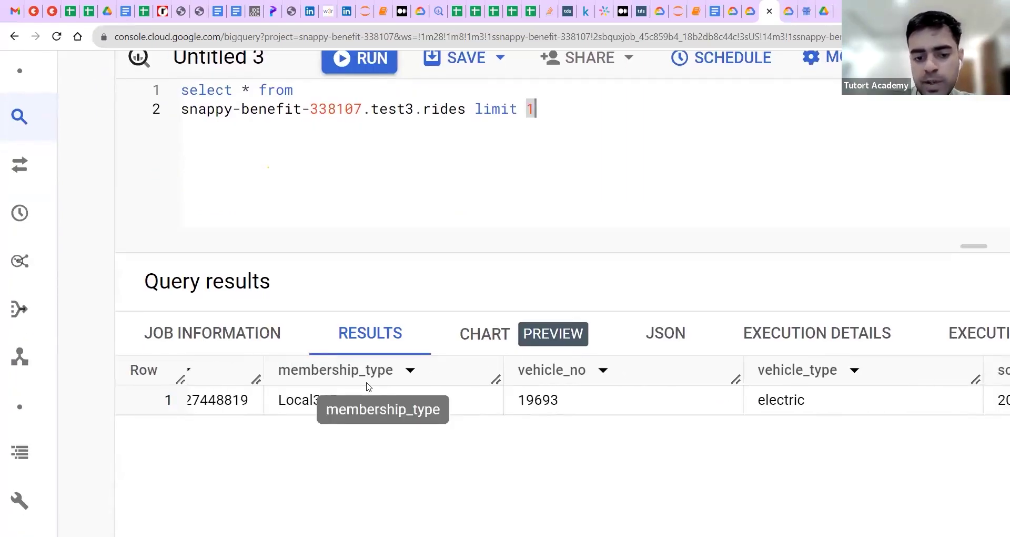
{"action": "scroll", "coordinate": [446, 375], "scroll_direction": "right", "scroll_amount": 3}
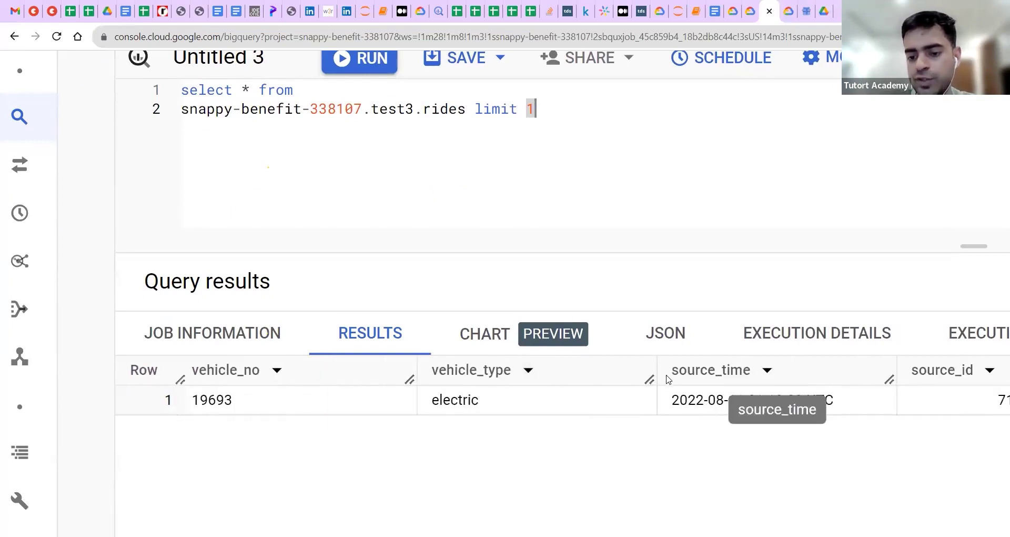
{"action": "key", "text": "ctrl+0"}
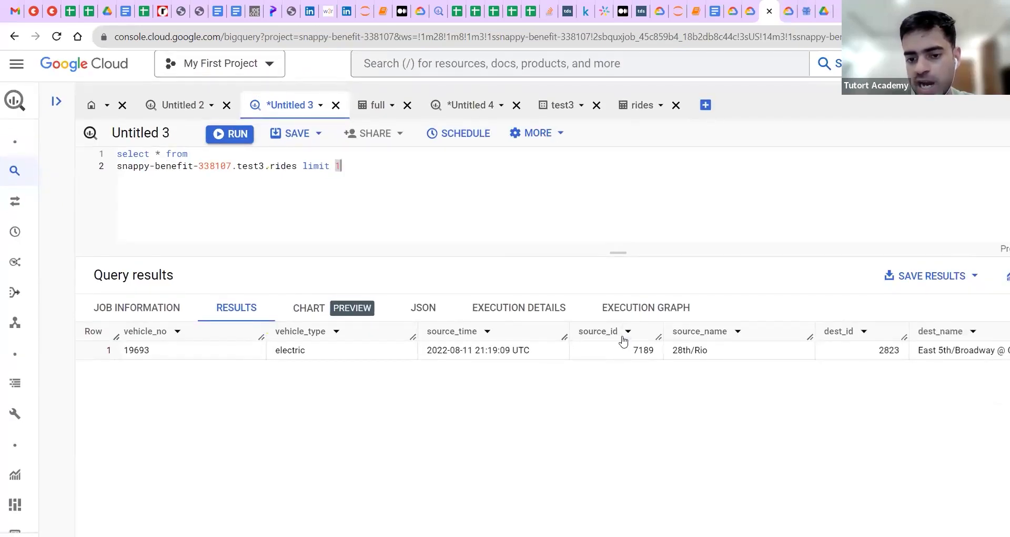
{"action": "key", "text": "ctrl+minus"}
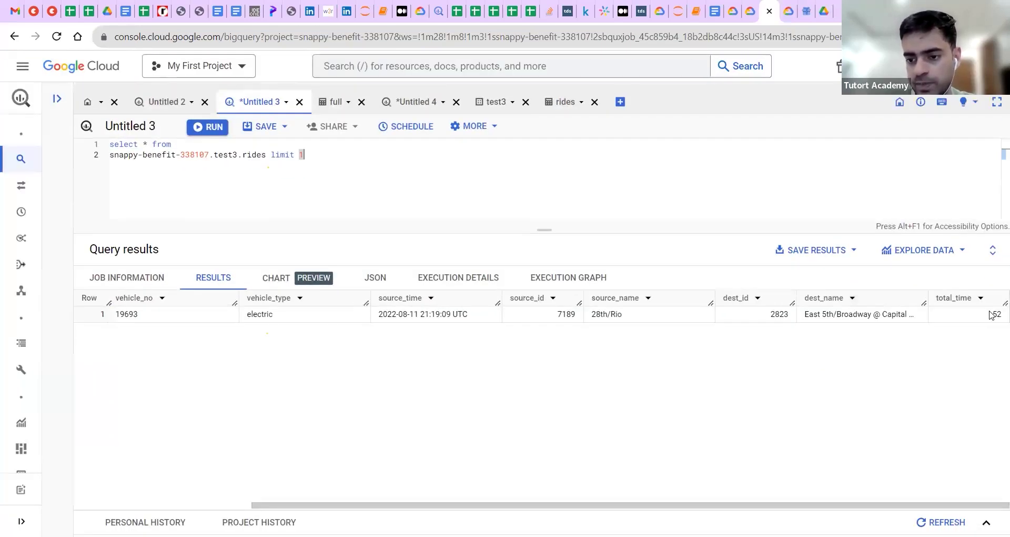
{"action": "scroll", "coordinate": [990, 315], "scroll_direction": "left", "scroll_amount": 15}
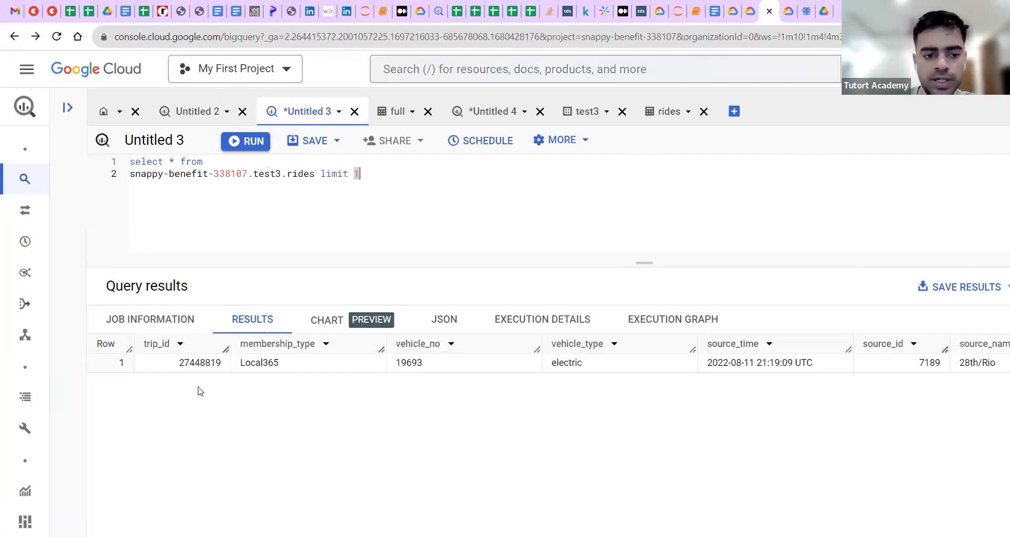
{"action": "key", "text": "ctrl+plus"}
{"action": "key", "text": "ctrl+plus"}
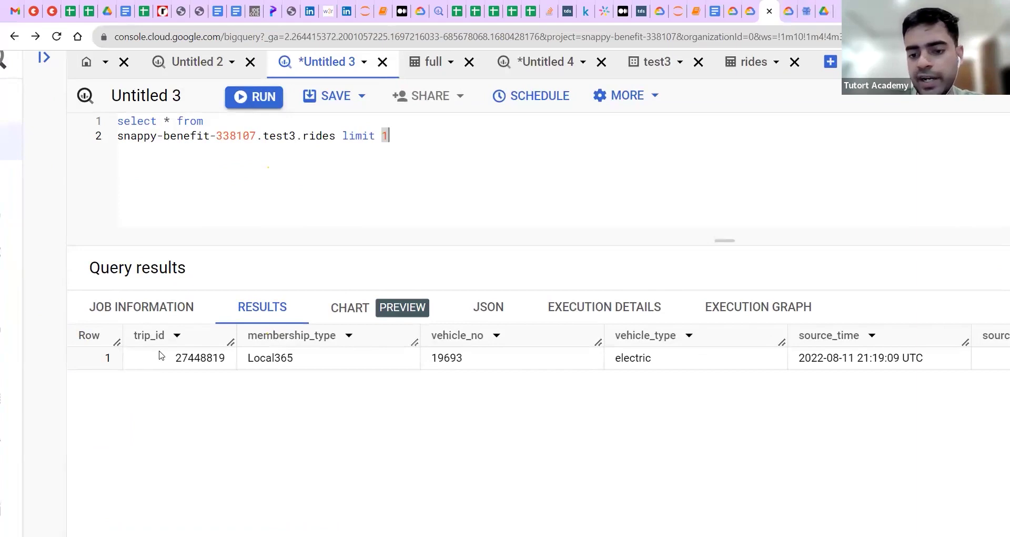
{"action": "double_click", "coordinate": [272, 356]}
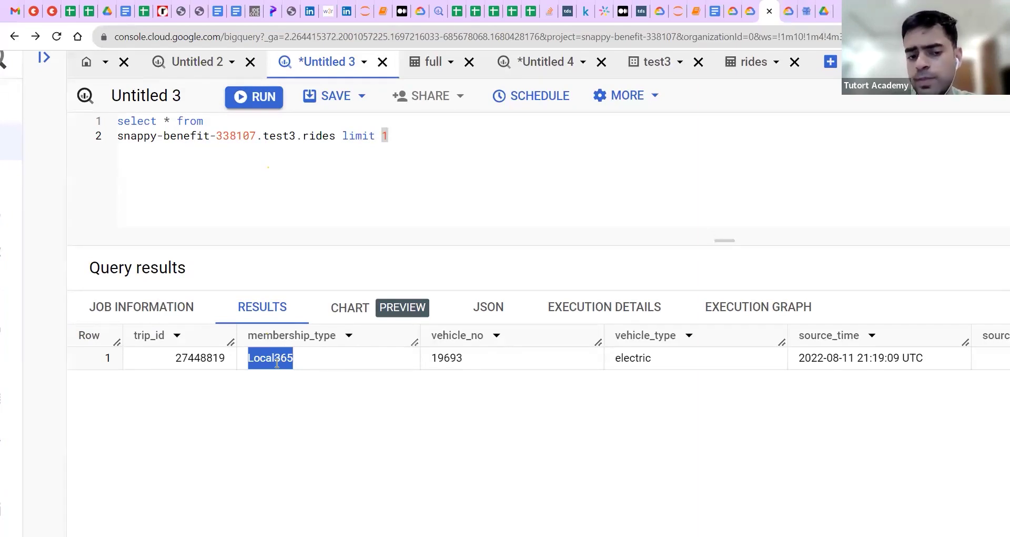
- Remove the "limit 1" clause from the rides query
{"action": "left_click", "coordinate": [428, 137]}
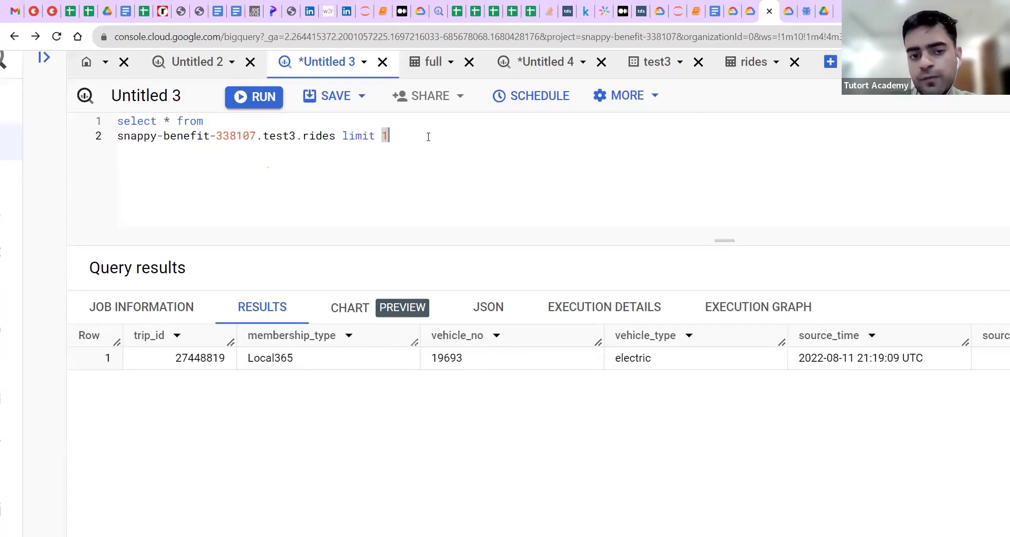
{"action": "key", "text": "BackSpace"}
{"action": "key", "text": "BackSpace"}
{"action": "key", "text": "BackSpace"}
{"action": "key", "text": "BackSpace"}
{"action": "key", "text": "BackSpace"}
{"action": "key", "text": "BackSpace"}
{"action": "key", "text": "BackSpace"}
{"action": "key", "text": "BackSpace"}
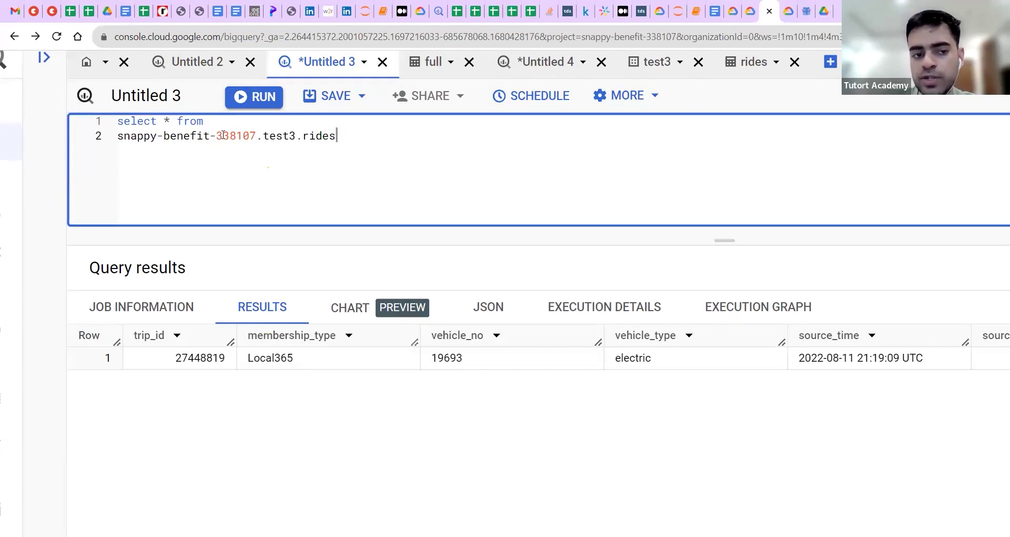
- Replace the asterisk in the rides query with "distinct membership_type" and run the query
{"action": "left_click", "coordinate": [173, 122]}
{"action": "key", "text": "BackSpace"}
{"action": "type", "text": "distinct"}
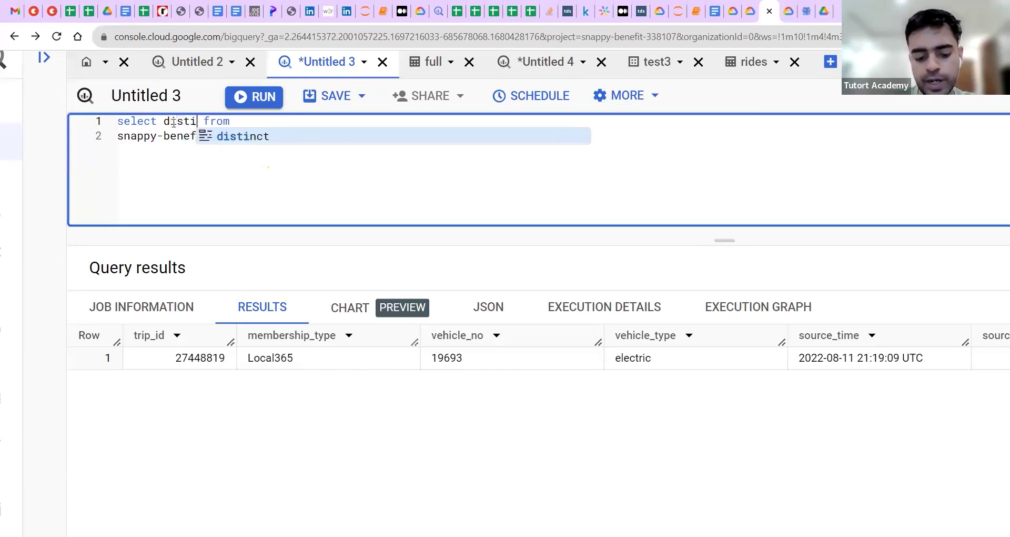
{"action": "double_click", "coordinate": [262, 336]}
{"action": "key", "text": "ctrl+c"}
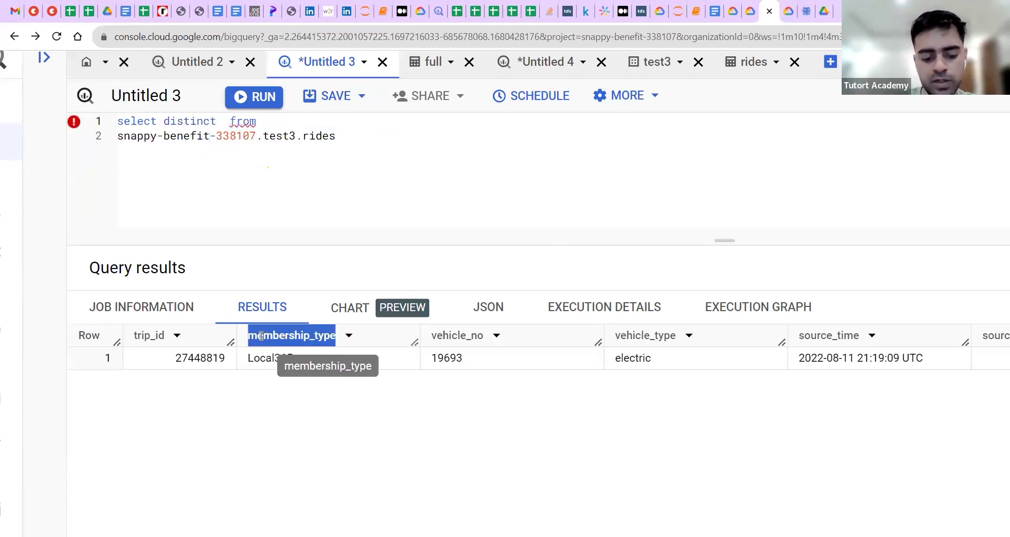
{"action": "left_click", "coordinate": [223, 125]}
{"action": "key", "text": "ctrl+v"}
{"action": "left_click", "coordinate": [329, 203]}
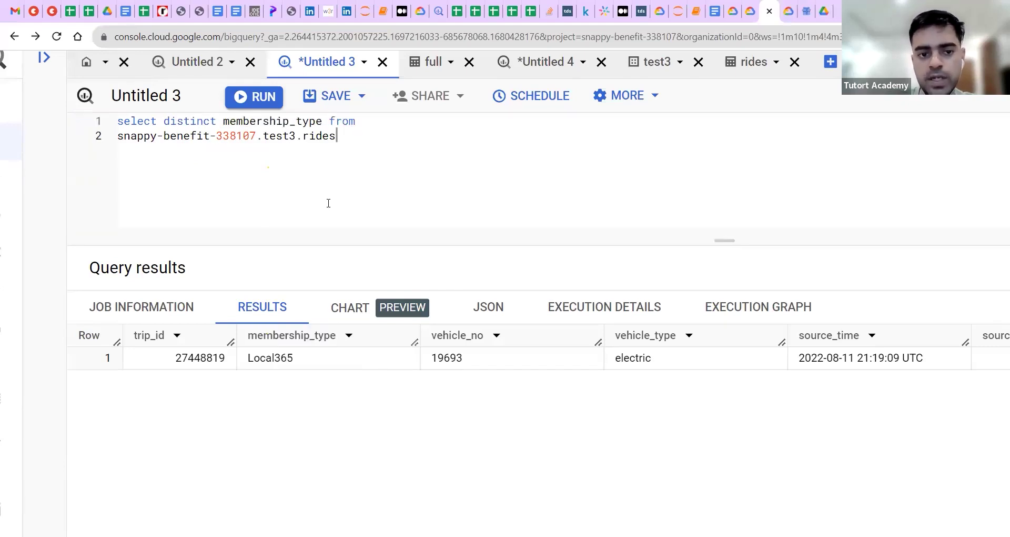
{"action": "key", "text": "ctrl+Return"}
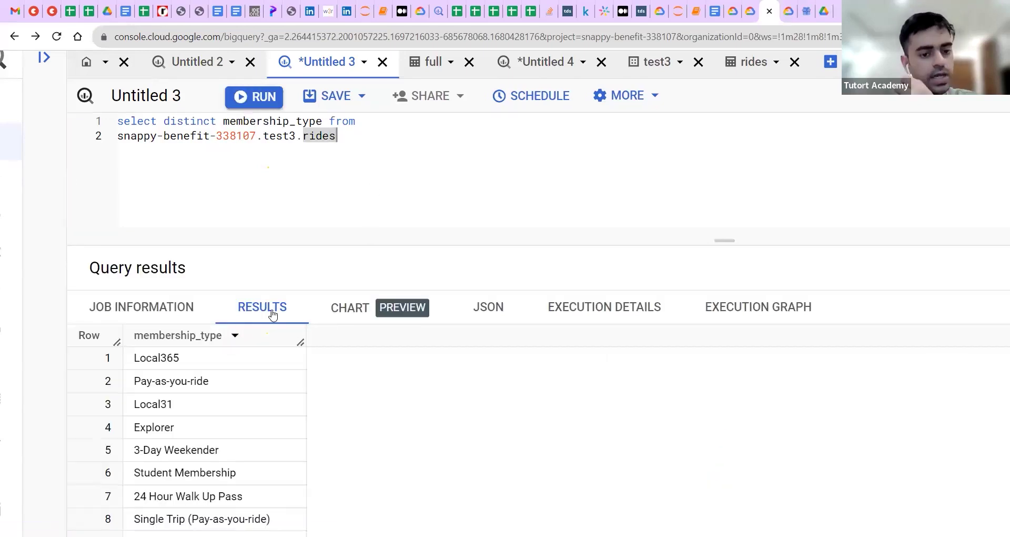
- Look through the list of distinct membership_type values in the query results
{"action": "scroll", "coordinate": [168, 434], "scroll_direction": "down", "scroll_amount": 10}
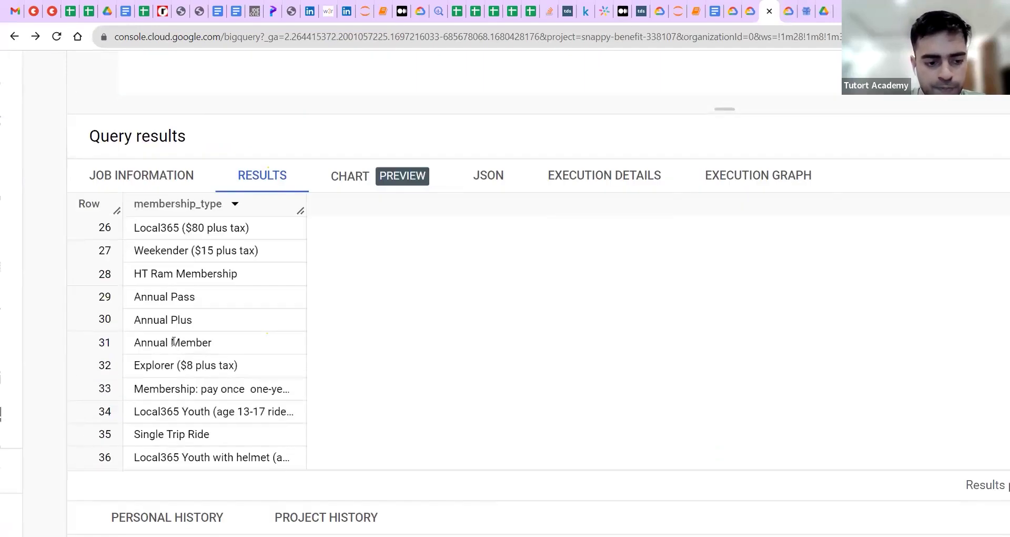
{"action": "scroll", "coordinate": [189, 442], "scroll_direction": "up", "scroll_amount": 9}
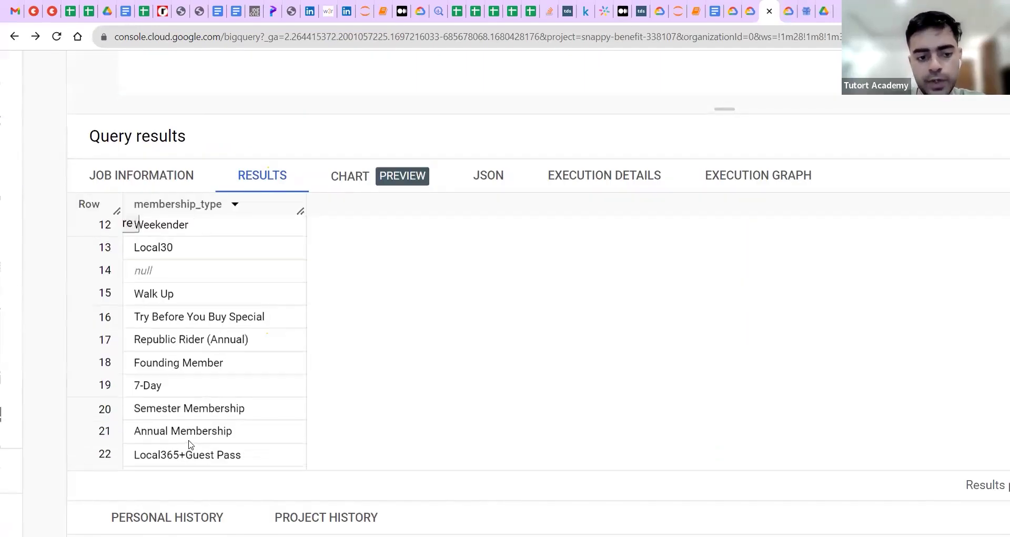
{"action": "scroll", "coordinate": [191, 444], "scroll_direction": "up", "scroll_amount": 6}
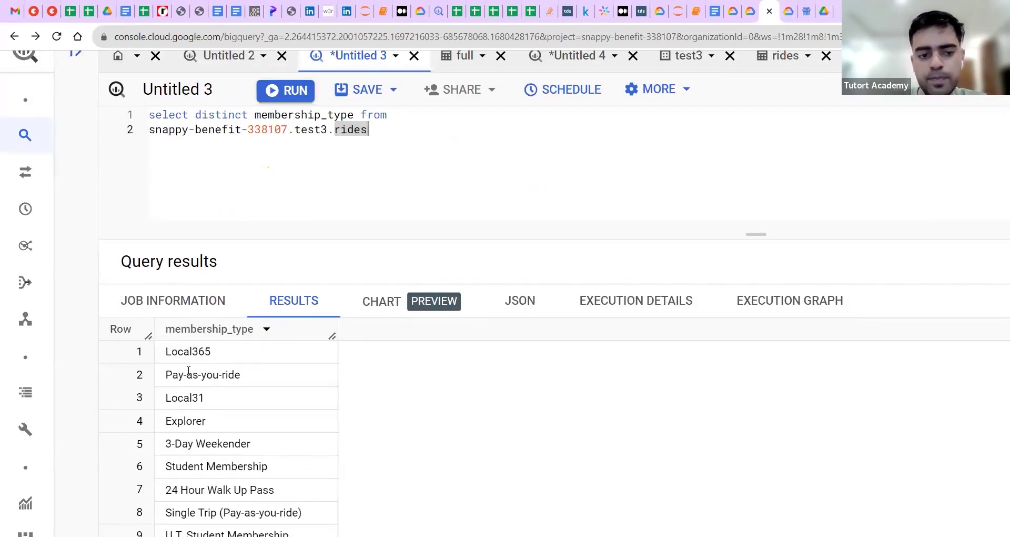
{"action": "triple_click", "coordinate": [189, 371]}
{"action": "scroll", "coordinate": [189, 392], "scroll_direction": "down", "scroll_amount": 1}
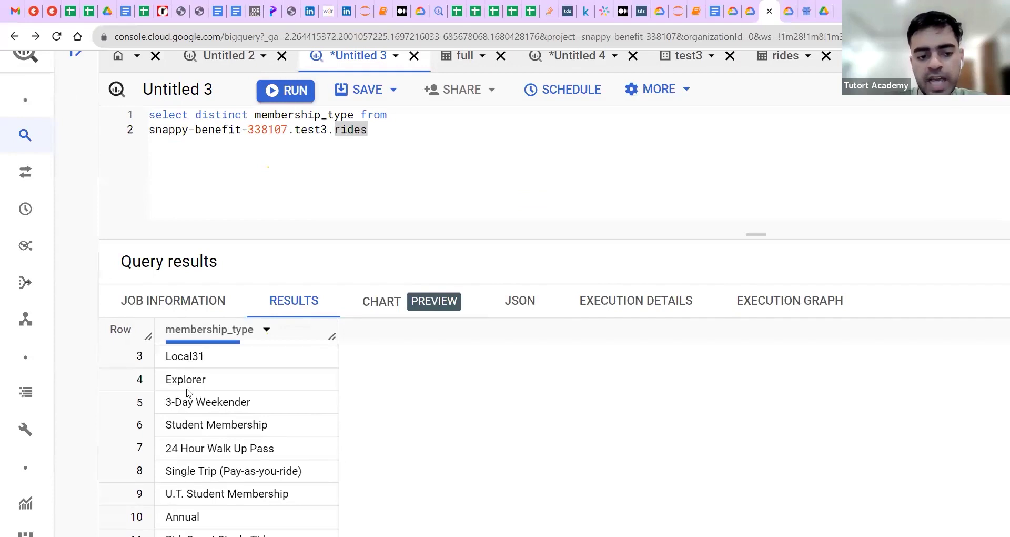
{"action": "triple_click", "coordinate": [188, 405]}
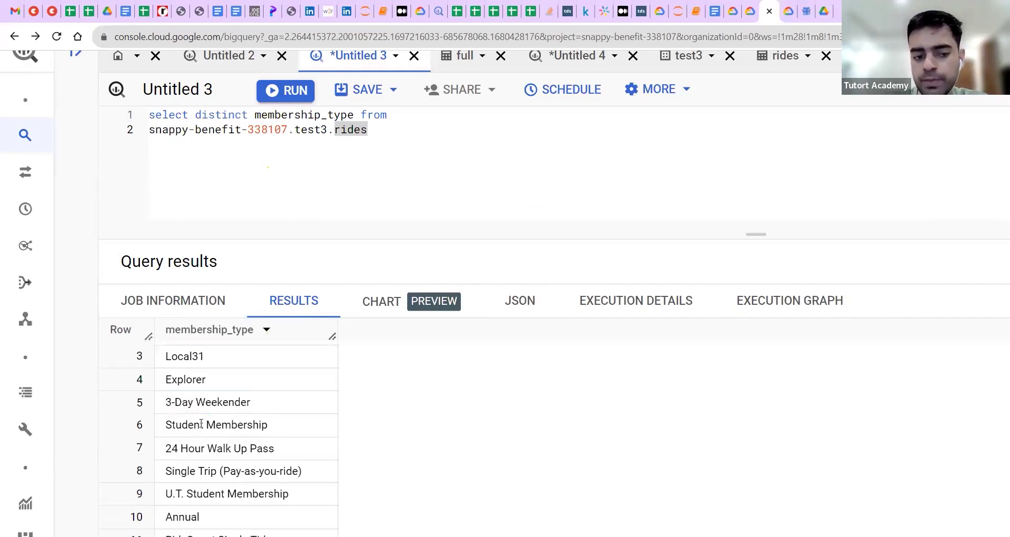
- Examine the individual membership types in the distinct results, from Student Membership down to the last row and back to Pay-as-you-ride
{"action": "triple_click", "coordinate": [201, 423]}
{"action": "scroll", "coordinate": [201, 423], "scroll_direction": "down", "scroll_amount": 1}
{"action": "triple_click", "coordinate": [204, 433]}
{"action": "scroll", "coordinate": [204, 433], "scroll_direction": "down", "scroll_amount": 1}
{"action": "triple_click", "coordinate": [205, 433]}
{"action": "scroll", "coordinate": [204, 432], "scroll_direction": "down", "scroll_amount": 1}
{"action": "triple_click", "coordinate": [204, 430]}
{"action": "scroll", "coordinate": [205, 429], "scroll_direction": "down", "scroll_amount": 1}
{"action": "triple_click", "coordinate": [187, 425]}
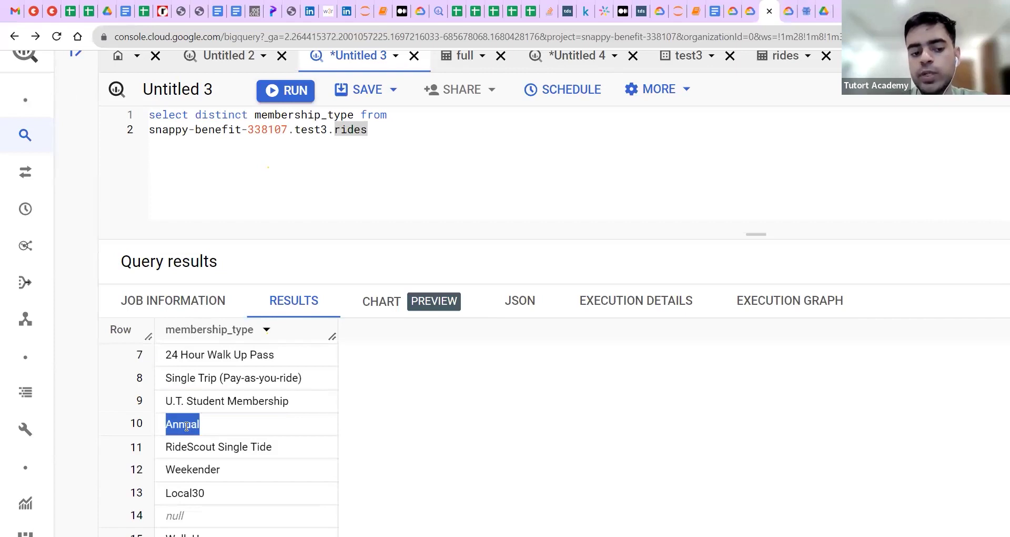
{"action": "scroll", "coordinate": [186, 426], "scroll_direction": "down", "scroll_amount": 9}
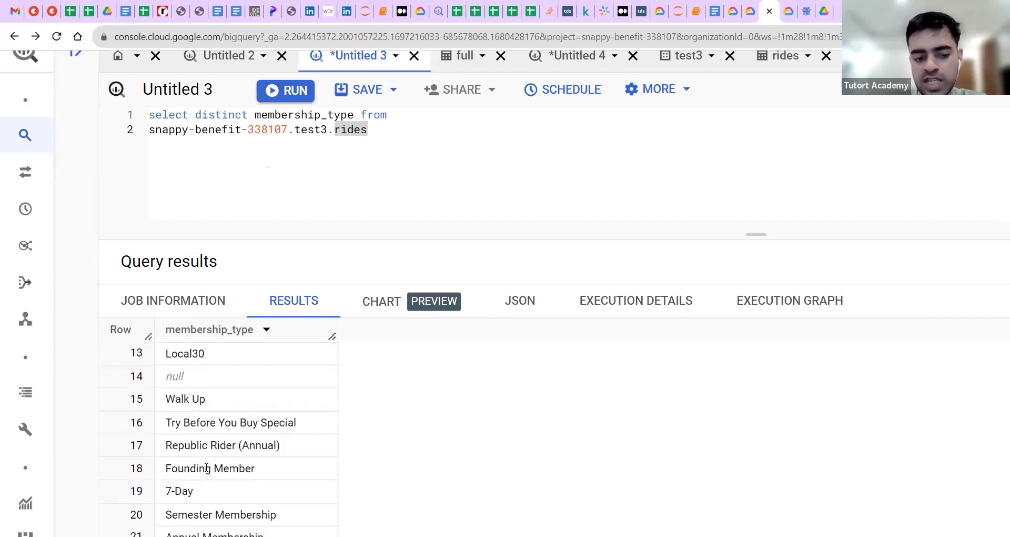
{"action": "scroll", "coordinate": [207, 470], "scroll_direction": "down", "scroll_amount": 2}
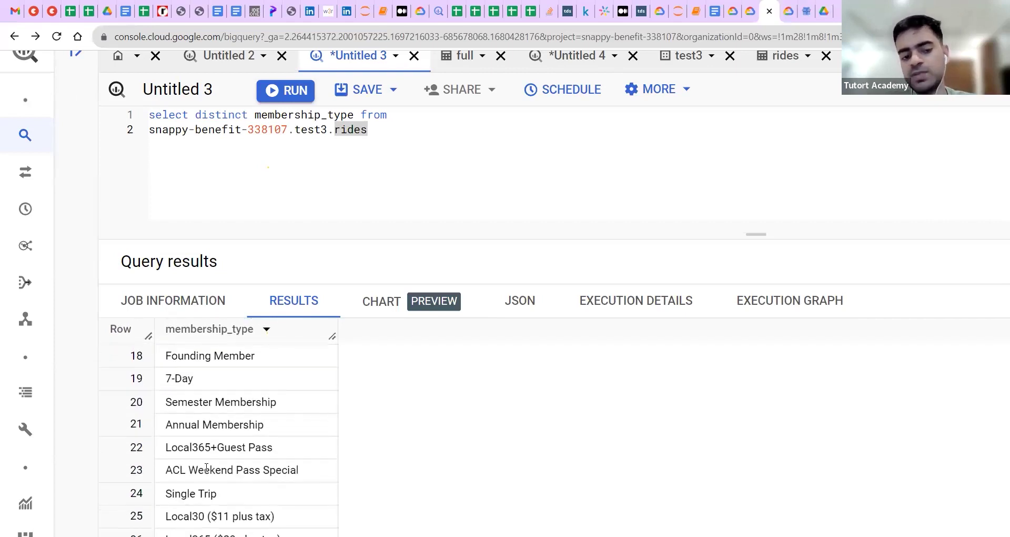
{"action": "triple_click", "coordinate": [207, 401]}
{"action": "scroll", "coordinate": [249, 470], "scroll_direction": "down", "scroll_amount": 2}
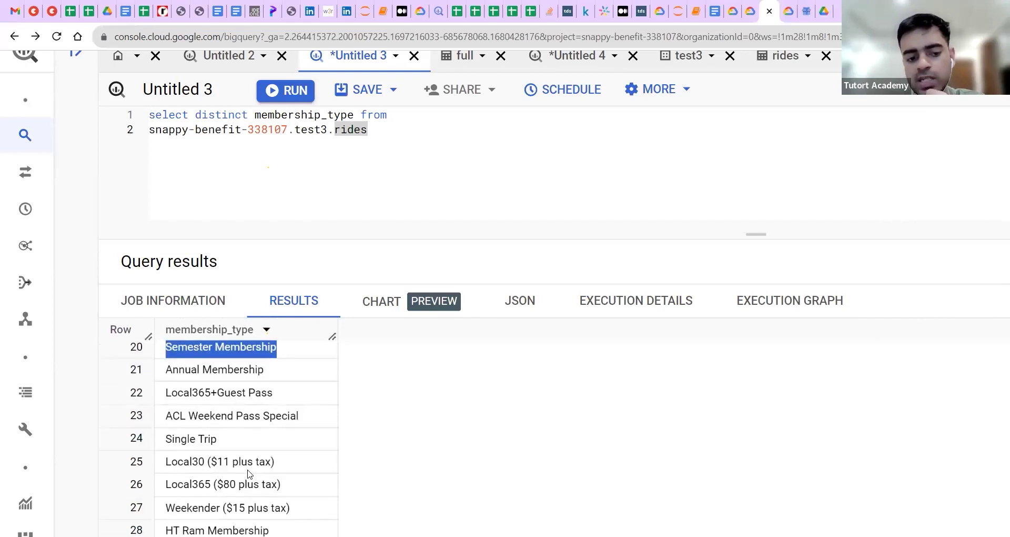
{"action": "scroll", "coordinate": [248, 471], "scroll_direction": "up", "scroll_amount": 1}
{"action": "scroll", "coordinate": [248, 469], "scroll_direction": "down", "scroll_amount": 5}
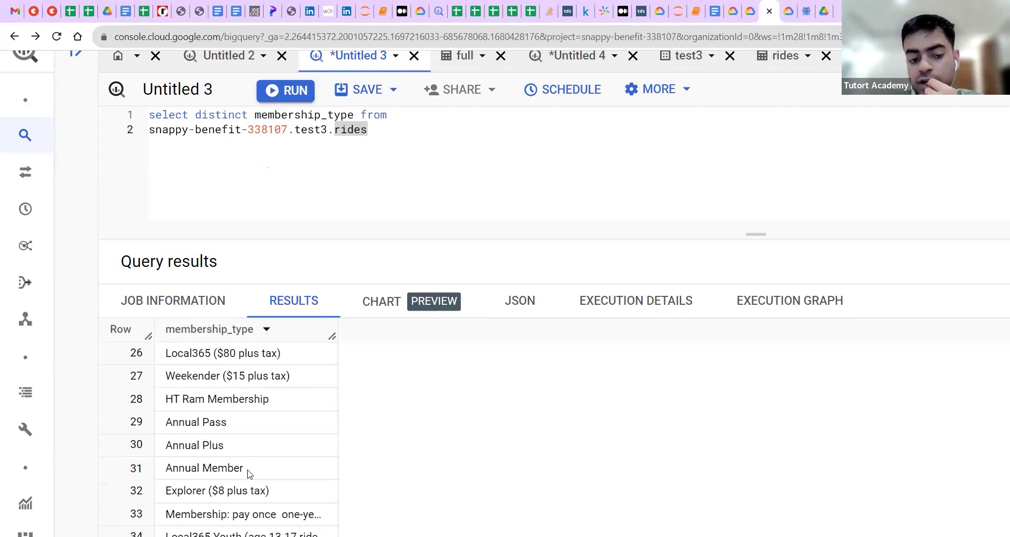
{"action": "scroll", "coordinate": [248, 473], "scroll_direction": "down", "scroll_amount": 2}
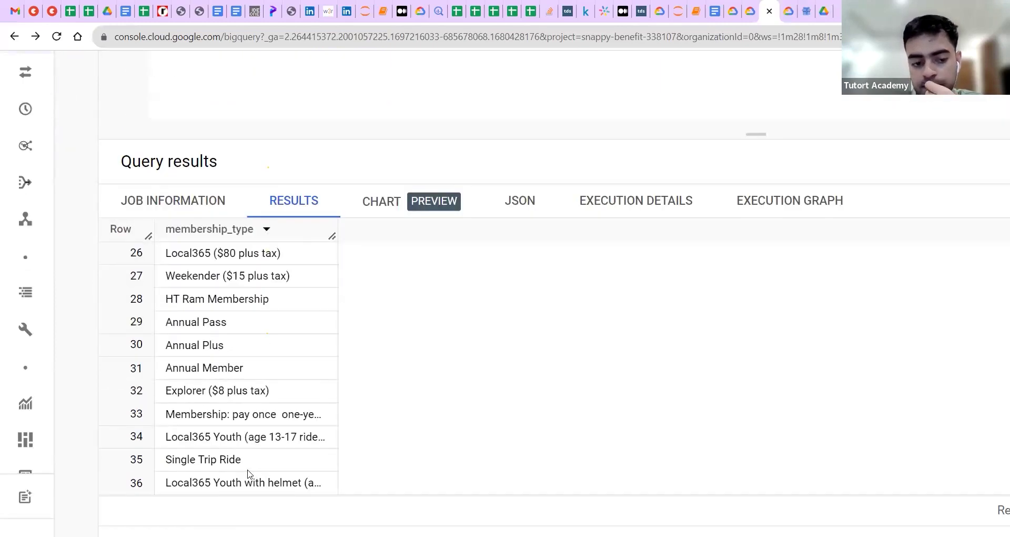
{"action": "scroll", "coordinate": [249, 472], "scroll_direction": "up", "scroll_amount": 4}
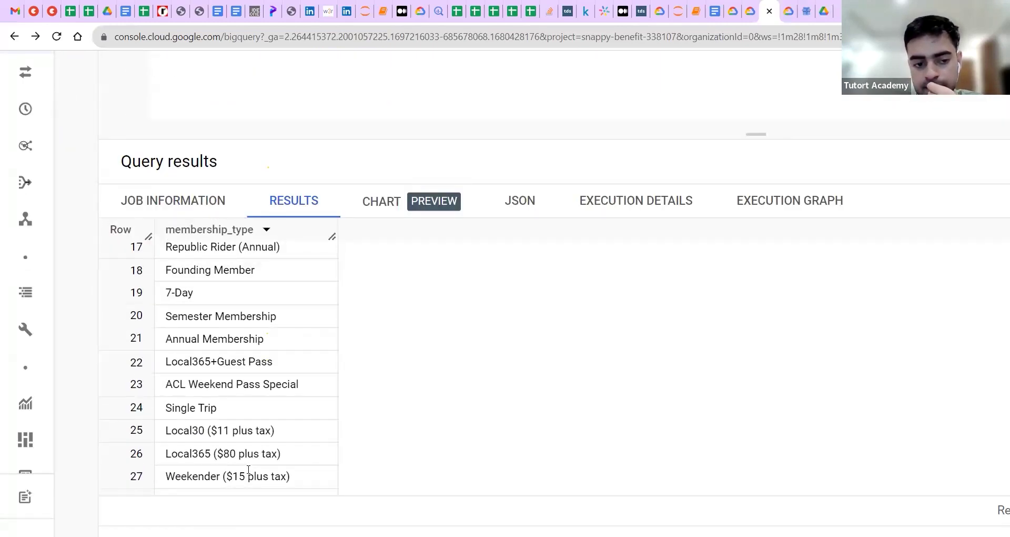
{"action": "scroll", "coordinate": [249, 469], "scroll_direction": "up", "scroll_amount": 7}
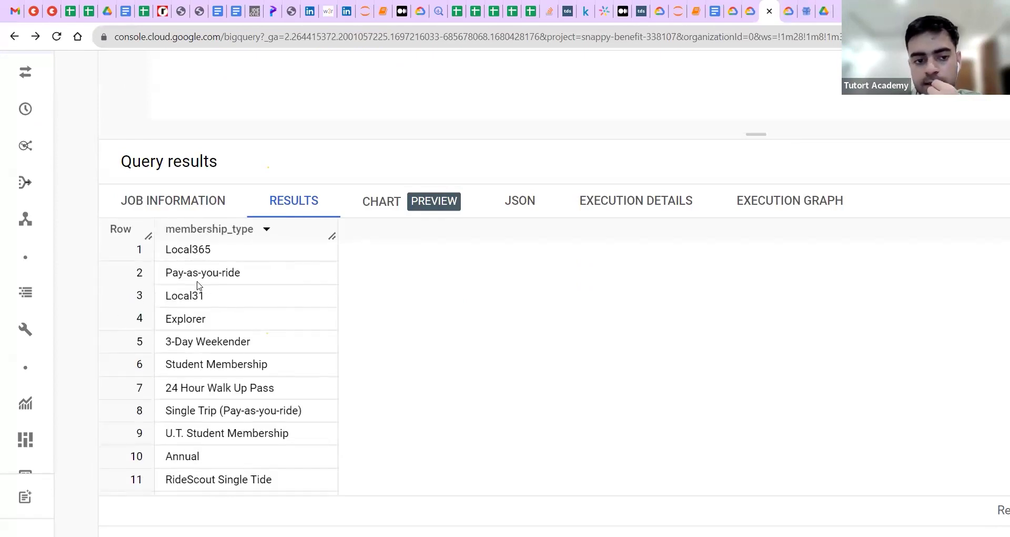
{"action": "triple_click", "coordinate": [200, 272]}
{"action": "scroll", "coordinate": [251, 362], "scroll_direction": "down", "scroll_amount": 9}
{"action": "scroll", "coordinate": [251, 362], "scroll_direction": "down", "scroll_amount": 3}
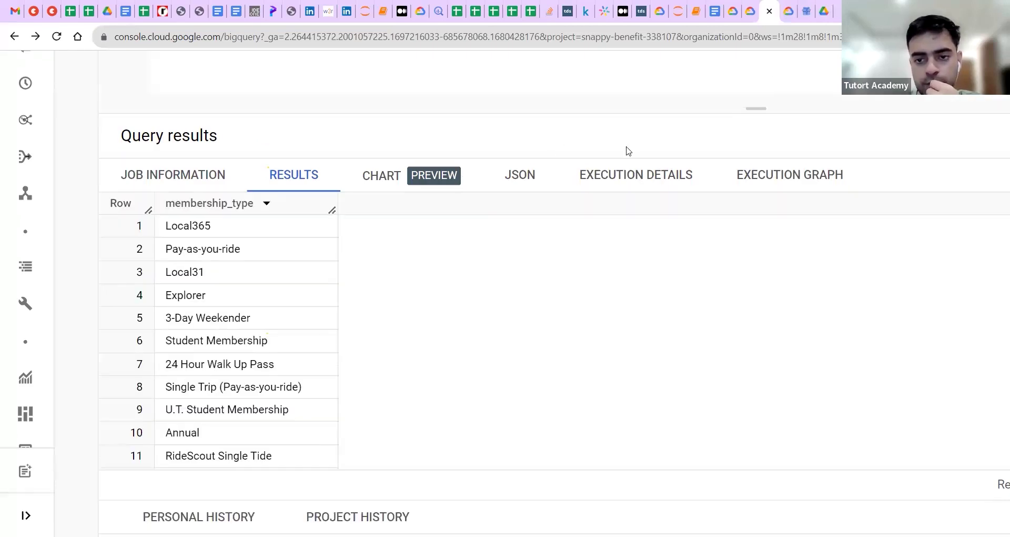
- Review the select distinct membership_type query, resizing the editor and results areas to show both together
{"action": "left_click_drag", "start_coordinate": [757, 108], "coordinate": [756, 248]}
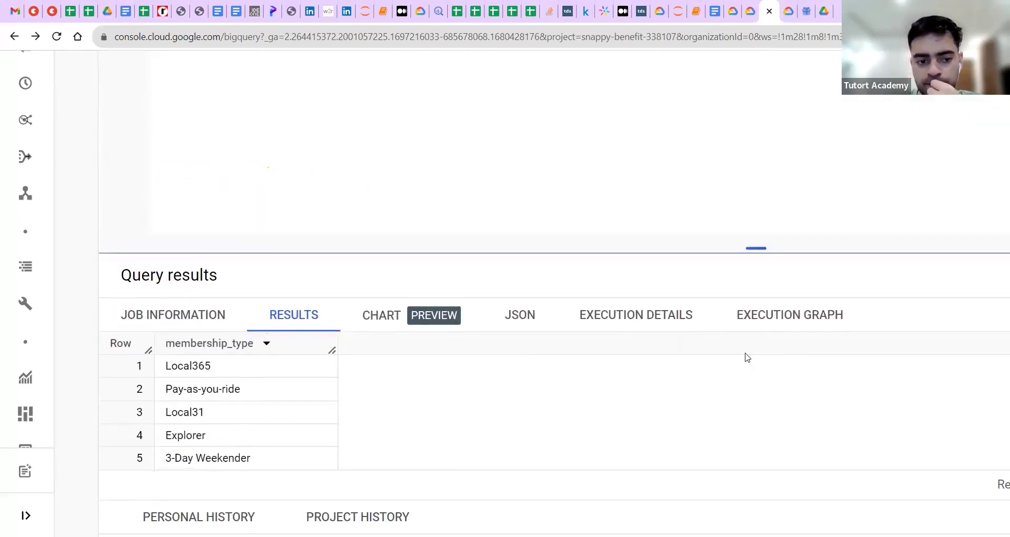
{"action": "scroll", "coordinate": [454, 268], "scroll_direction": "up", "scroll_amount": 3}
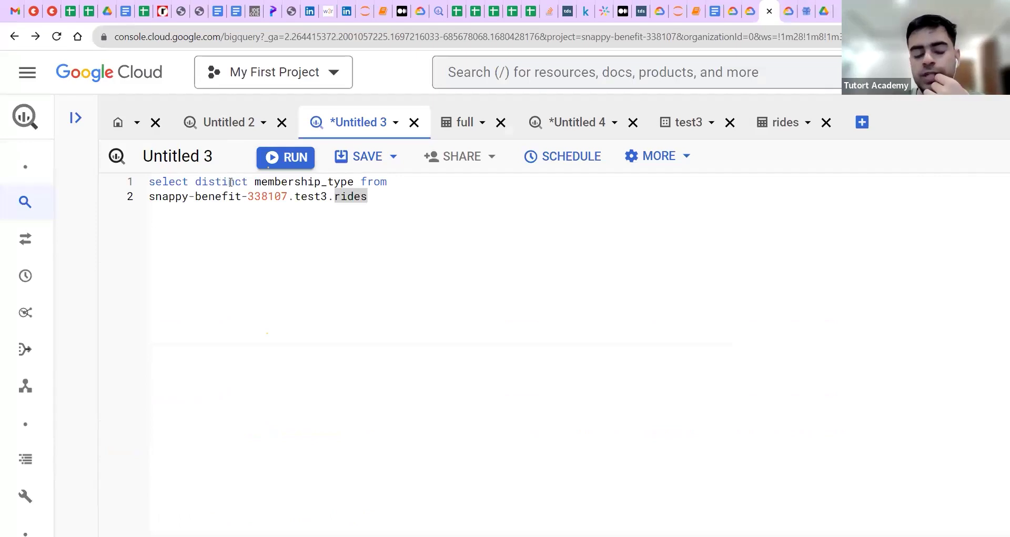
{"action": "triple_click", "coordinate": [213, 181]}
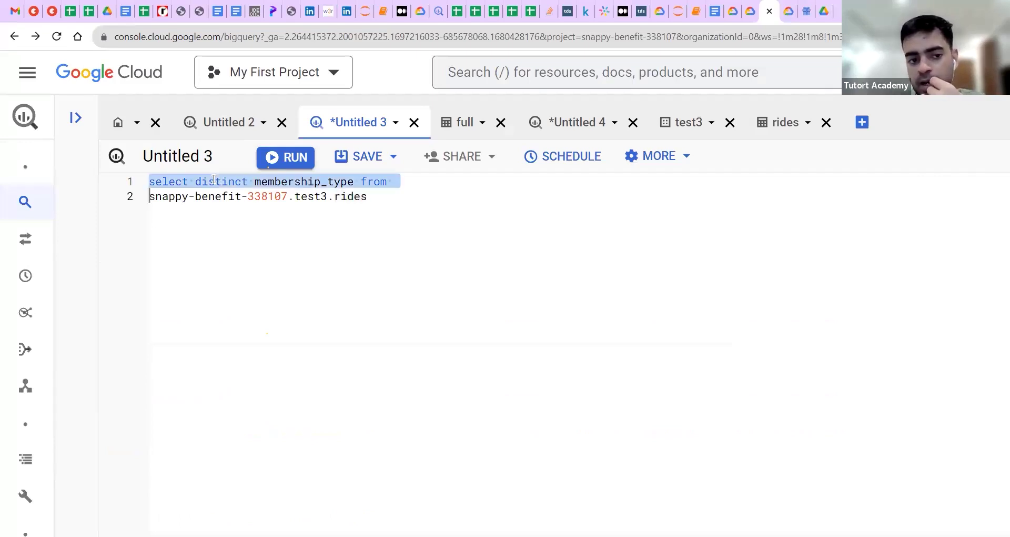
{"action": "left_click", "coordinate": [285, 209]}
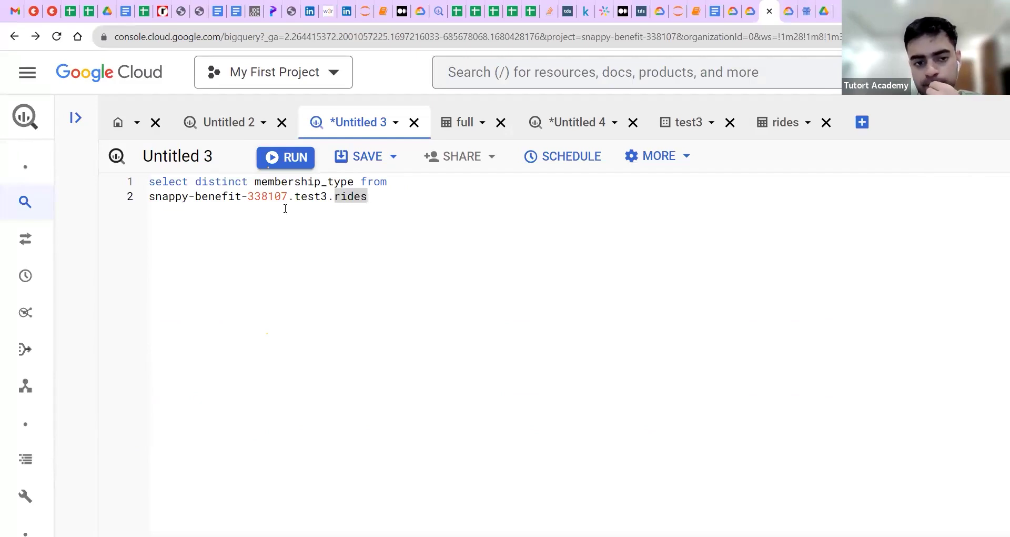
{"action": "left_click", "coordinate": [262, 182]}
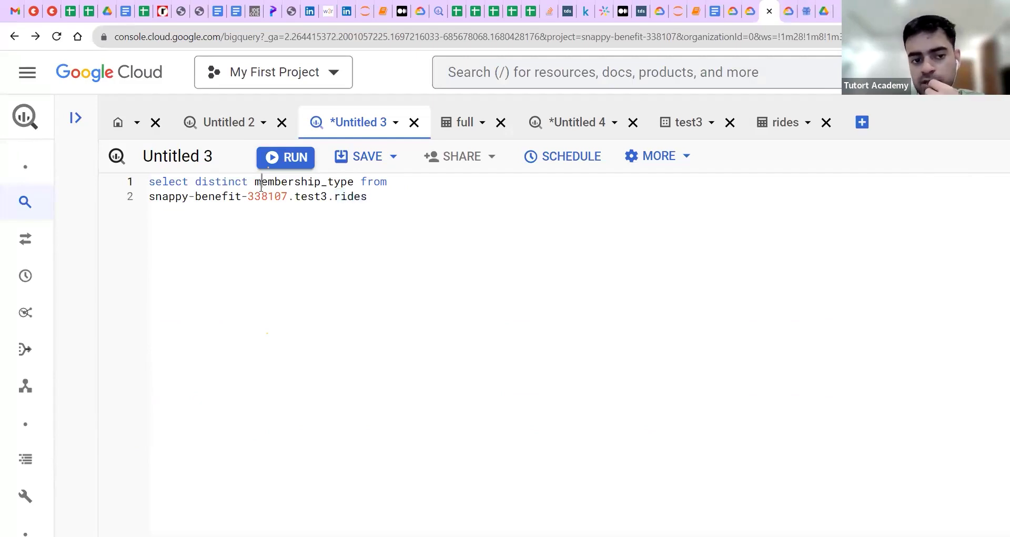
{"action": "left_click", "coordinate": [312, 284]}
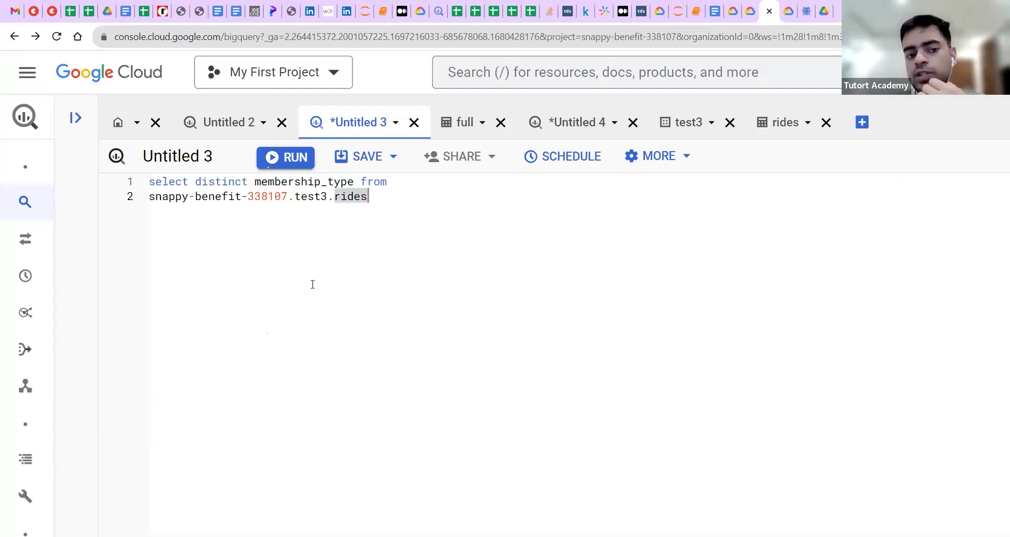
{"action": "key", "text": "ctrl+minus"}
{"action": "key", "text": "ctrl+minus"}
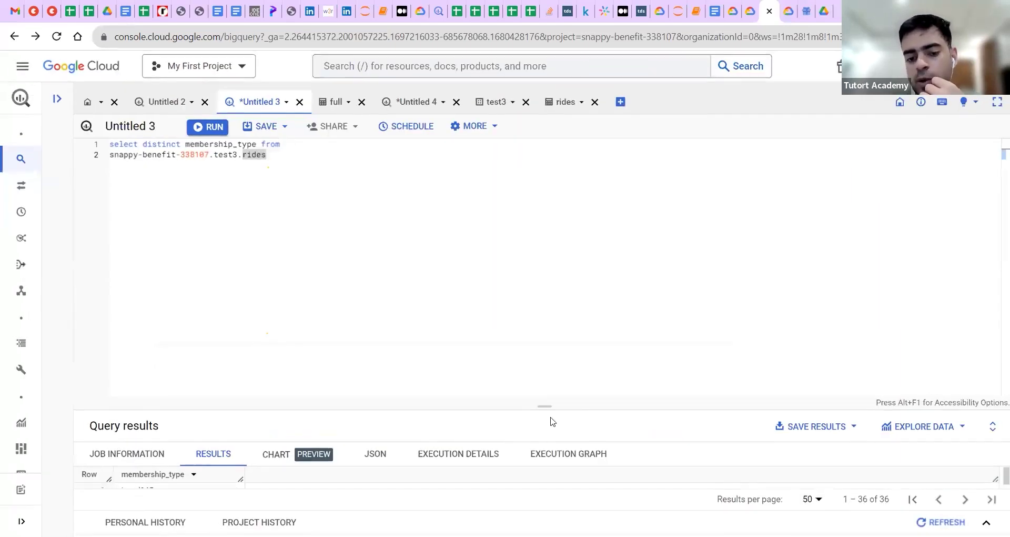
{"action": "left_click_drag", "start_coordinate": [543, 407], "coordinate": [481, 298]}
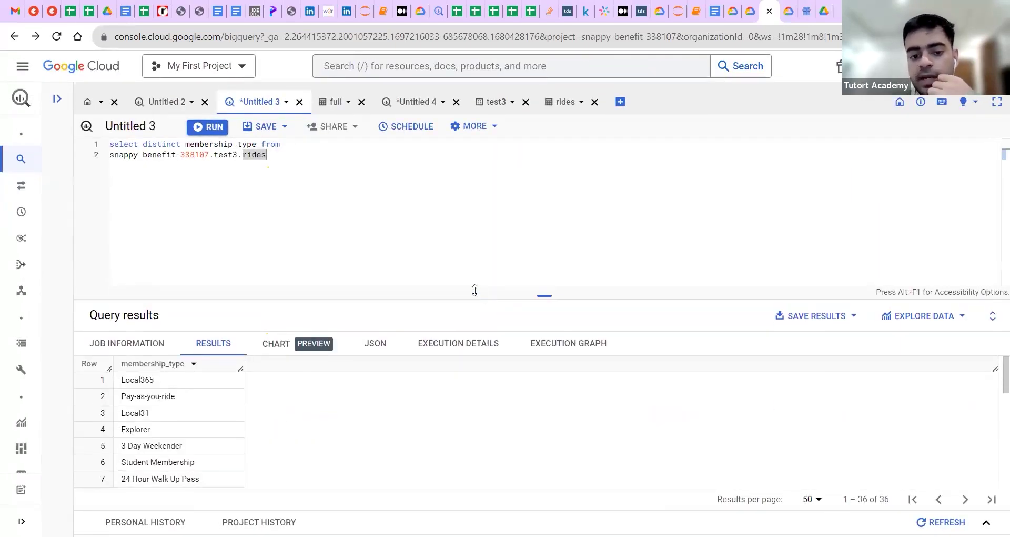
{"action": "left_click", "coordinate": [427, 255]}
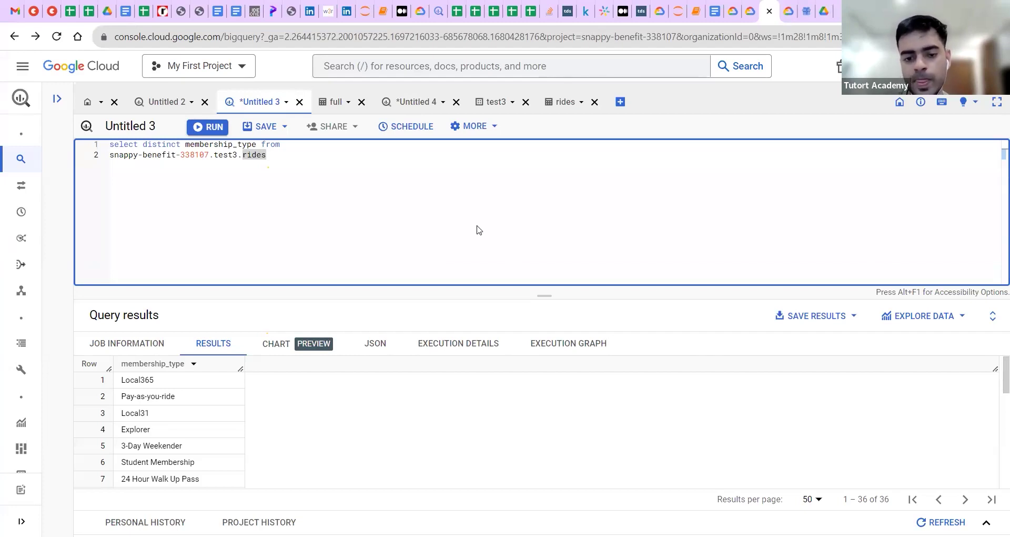
- Remove the "distinct" keyword from in front of membership_type in the rides query
{"action": "left_click", "coordinate": [187, 143]}
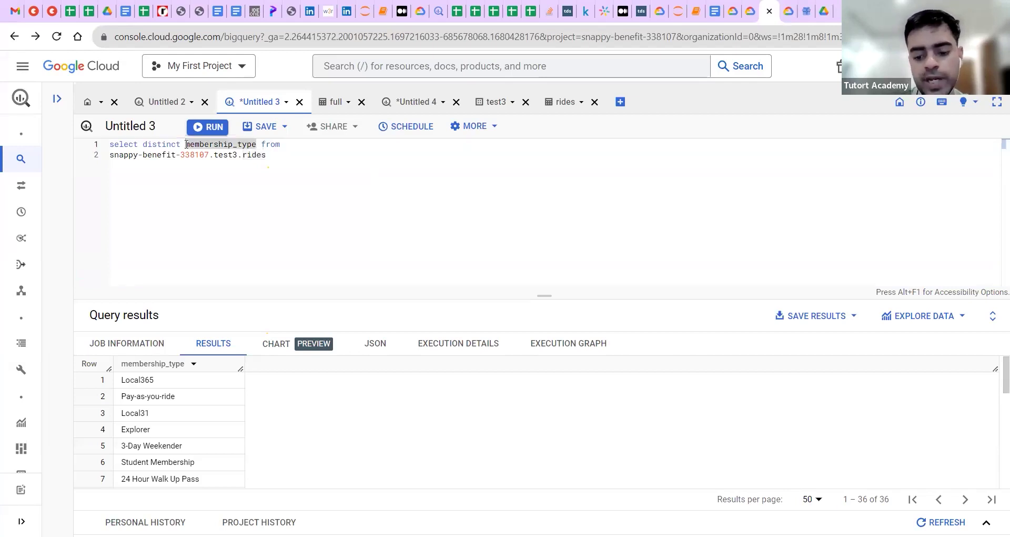
{"action": "left_click", "coordinate": [187, 144]}
{"action": "key", "text": "BackSpace"}
{"action": "key", "text": "BackSpace"}
{"action": "key", "text": "BackSpace"}
{"action": "key", "text": "BackSpace"}
{"action": "key", "text": "BackSpace"}
{"action": "key", "text": "BackSpace"}
{"action": "key", "text": "BackSpace"}
{"action": "key", "text": "BackSpace"}
{"action": "key", "text": "BackSpace"}
{"action": "key", "text": "BackSpace"}
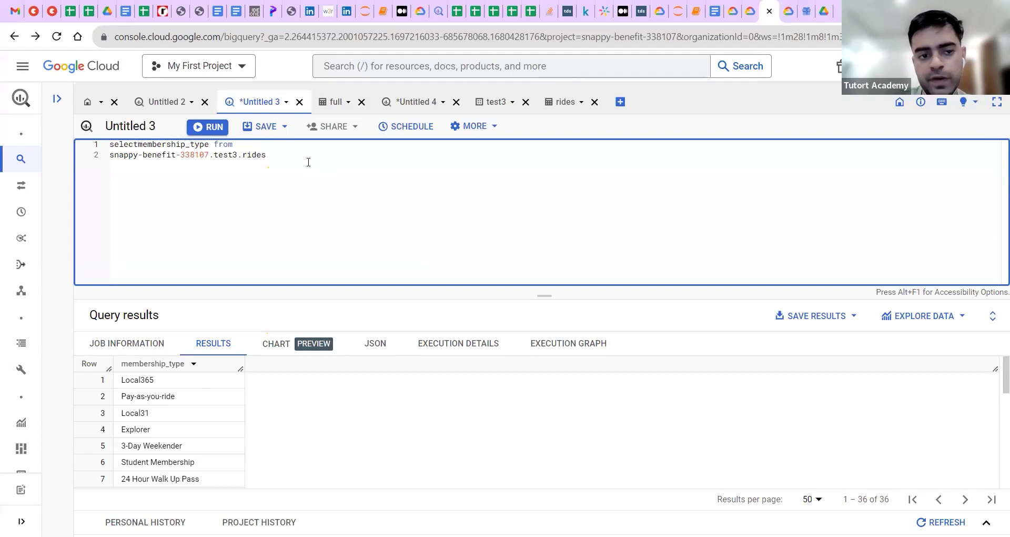
- Add a "group by 1" clause on a new line of the rides query and run the query
{"action": "left_click", "coordinate": [298, 156]}
{"action": "key", "text": "Return"}
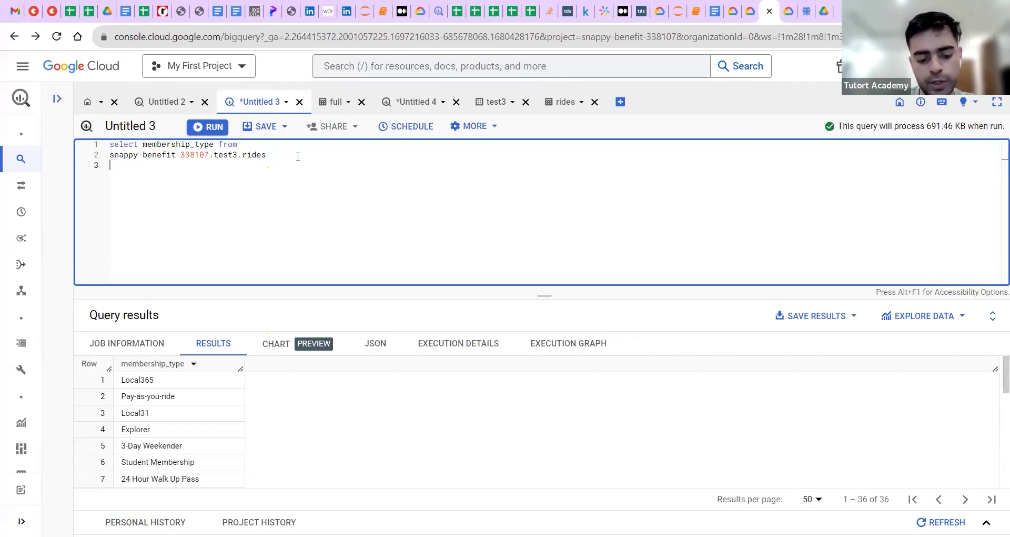
{"action": "type", "text": "group byb"}
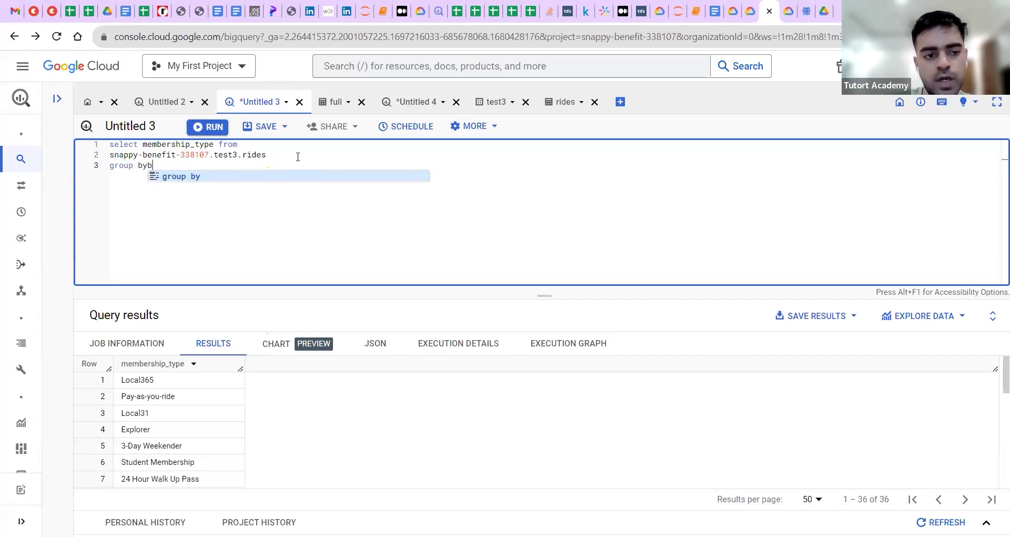
{"action": "key", "text": "BackSpace"}
{"action": "type", "text": "1"}
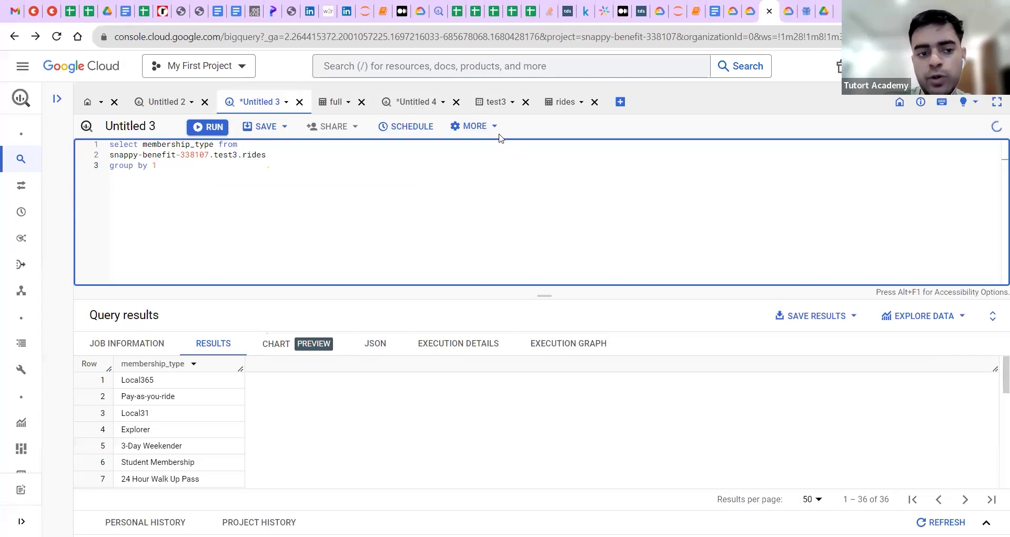
{"action": "left_click", "coordinate": [220, 130]}
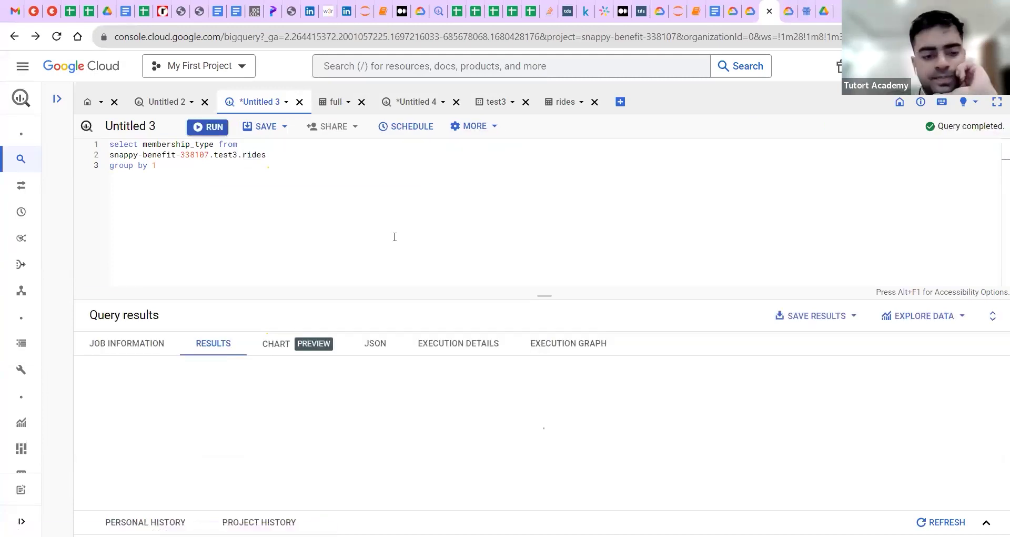
- Look through the membership_type values returned by the grouped query, down to the last row and back
{"action": "left_click_drag", "start_coordinate": [545, 297], "coordinate": [544, 209]}
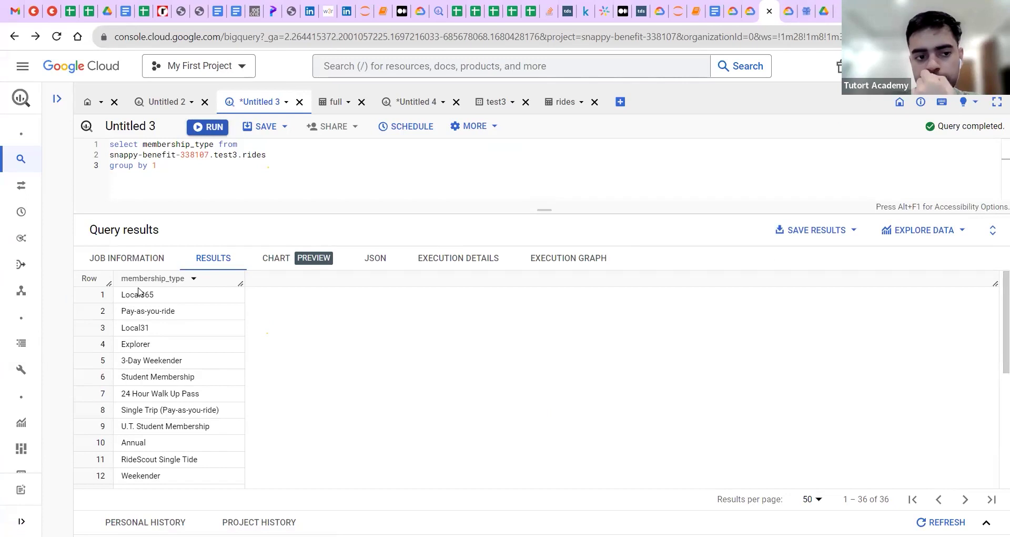
{"action": "scroll", "coordinate": [158, 369], "scroll_direction": "down", "scroll_amount": 8}
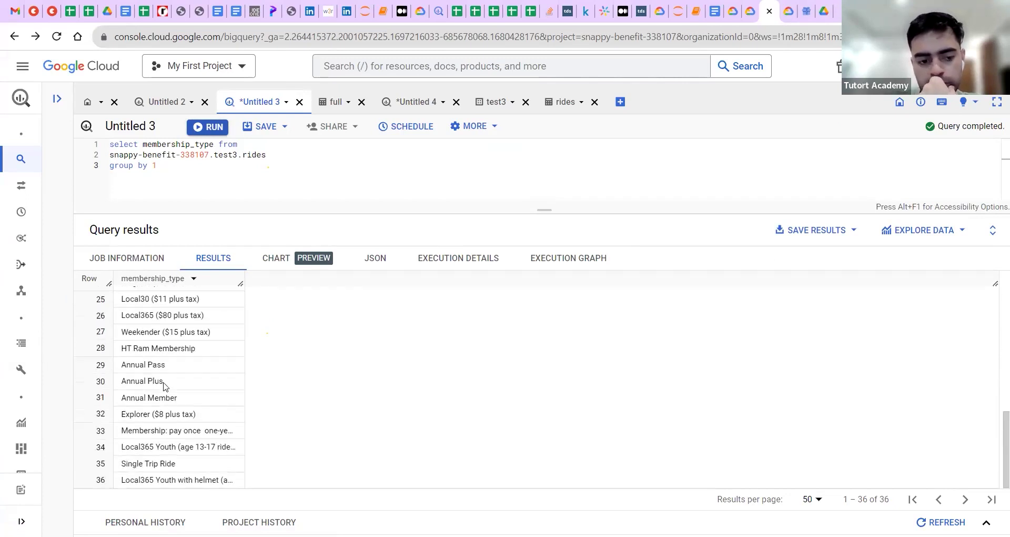
{"action": "scroll", "coordinate": [163, 387], "scroll_direction": "up", "scroll_amount": 8}
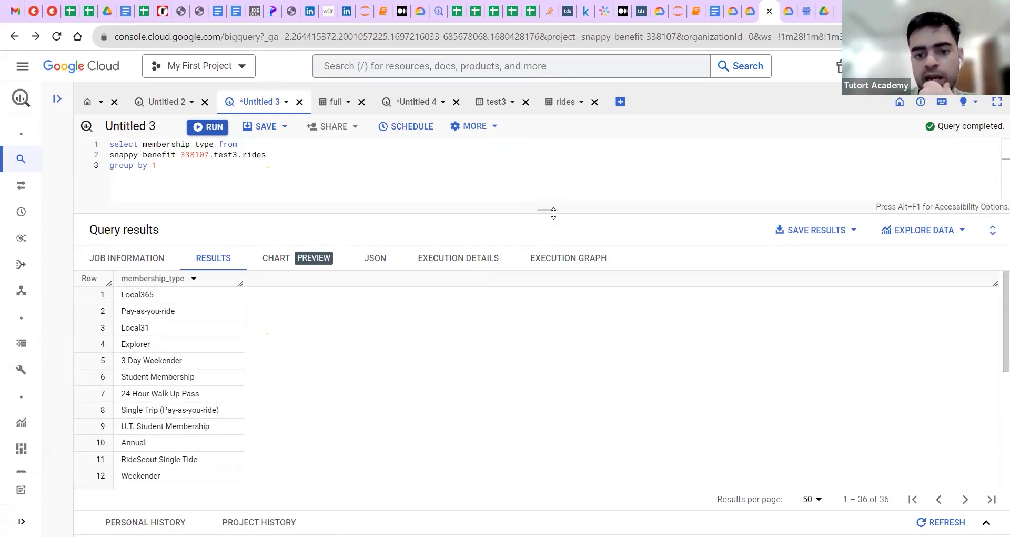
{"action": "left_click_drag", "start_coordinate": [553, 213], "coordinate": [589, 343]}
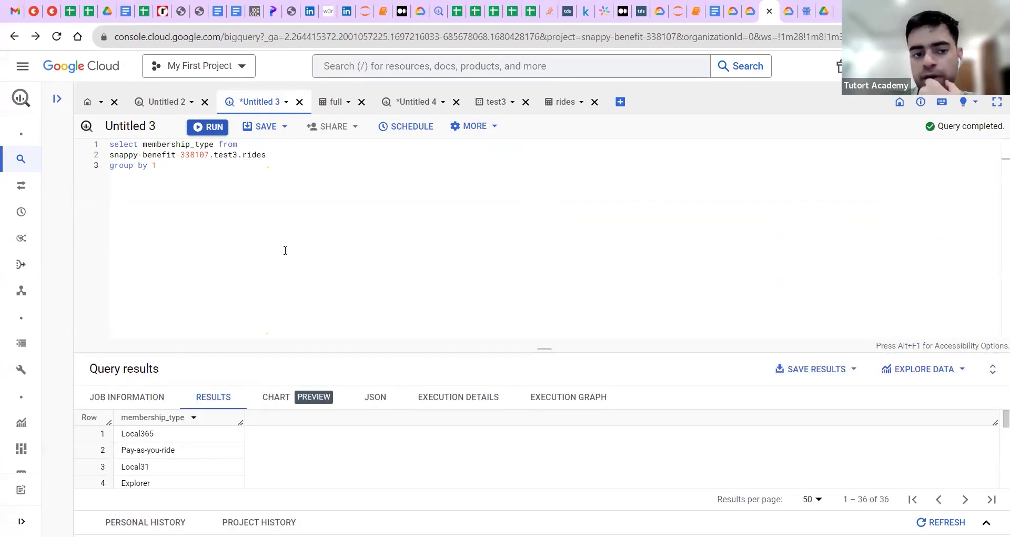
{"action": "key", "text": "ctrl+plus"}
{"action": "key", "text": "ctrl+plus"}
{"action": "key", "text": "ctrl+plus"}
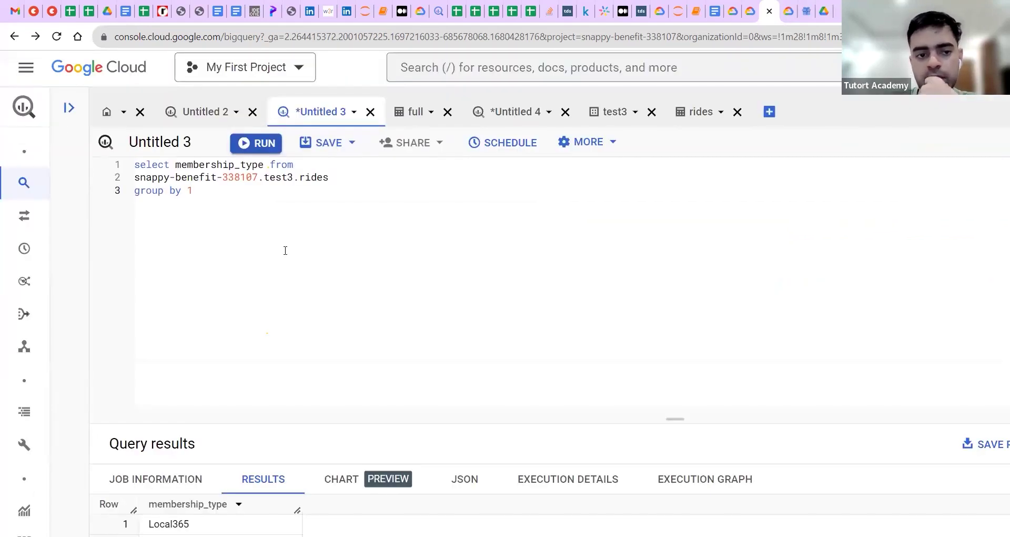
{"action": "key", "text": "ctrl+minus"}
{"action": "key", "text": "ctrl+minus"}
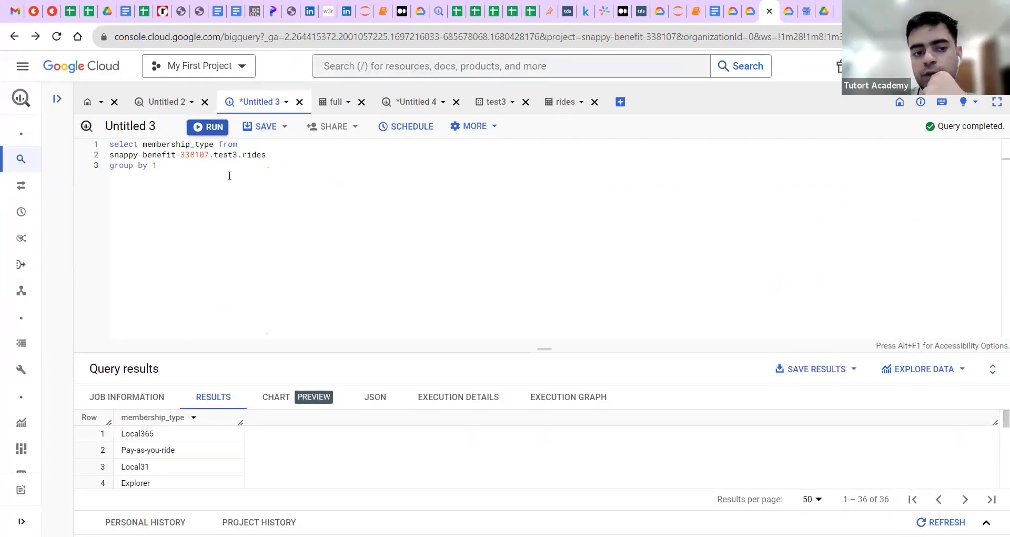
- Add a comment line below the grouped rides query asking which is better, distinct or group by
{"action": "left_click", "coordinate": [159, 211]}
{"action": "key", "text": "Return"}
{"action": "key", "text": "Return"}
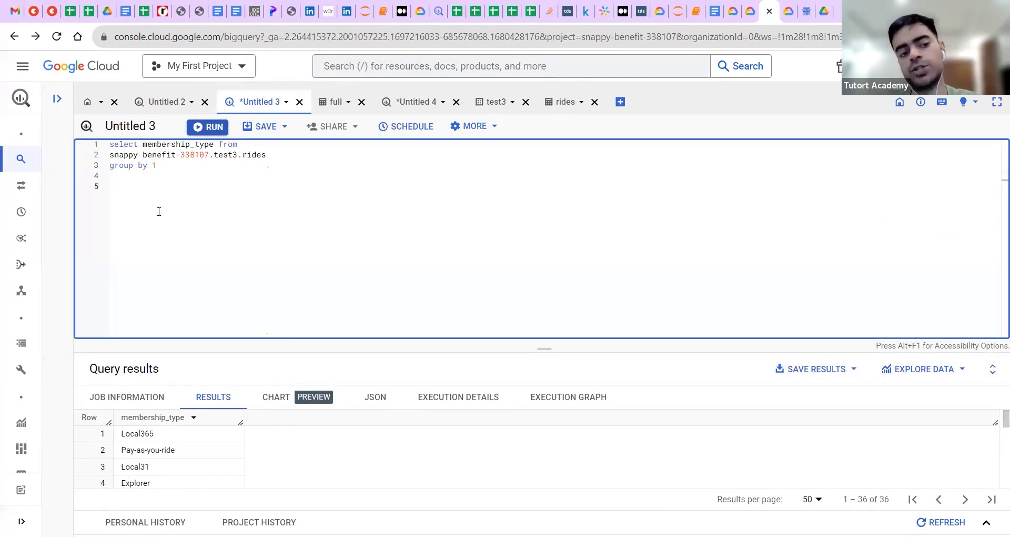
{"action": "key", "text": "ctrl+plus"}
{"action": "key", "text": "ctrl+plus"}
{"action": "key", "text": "ctrl+plus"}
{"action": "key", "text": "ctrl+plus"}
{"action": "type", "text": "#whh"}
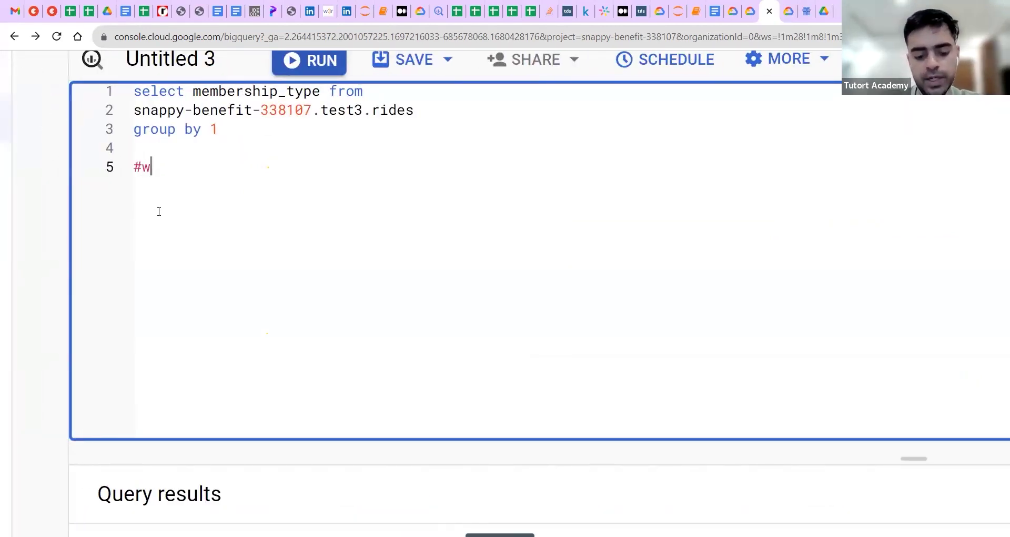
{"action": "key", "text": "BackSpace"}
{"action": "key", "text": "BackSpace"}
{"action": "type", "text": "hich is a"}
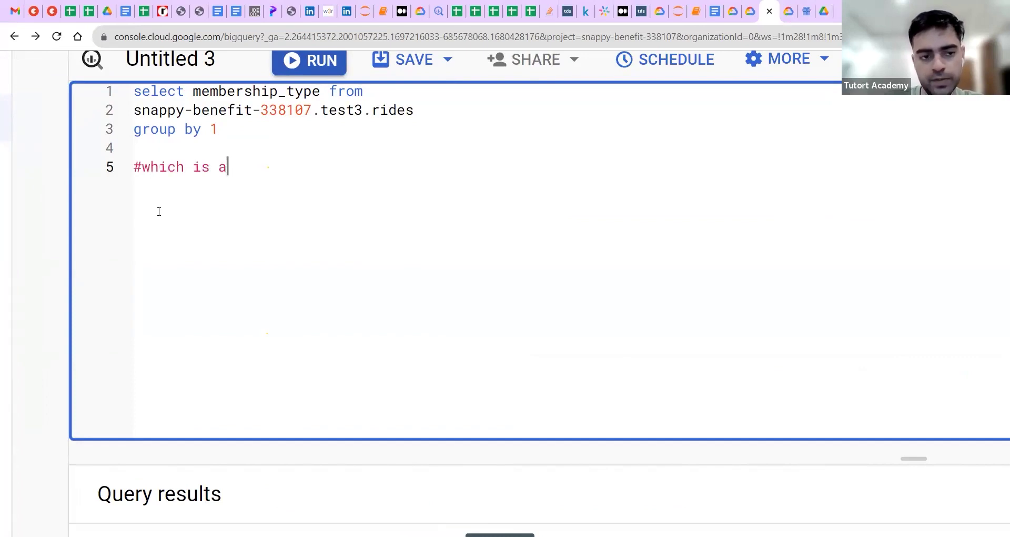
{"action": "key", "text": "BackSpace"}
{"action": "type", "text": "bet"}
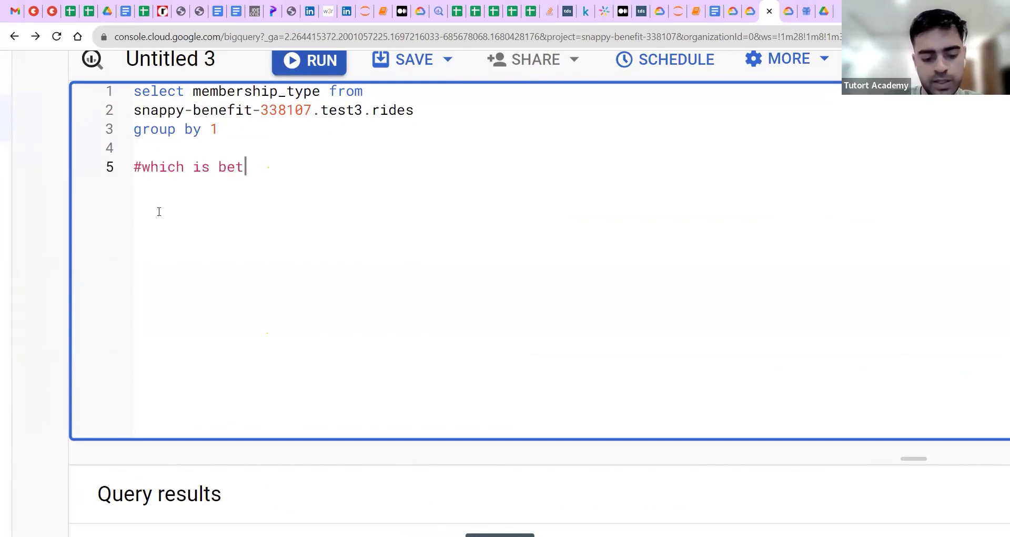
{"action": "type", "text": "etr - disti"}
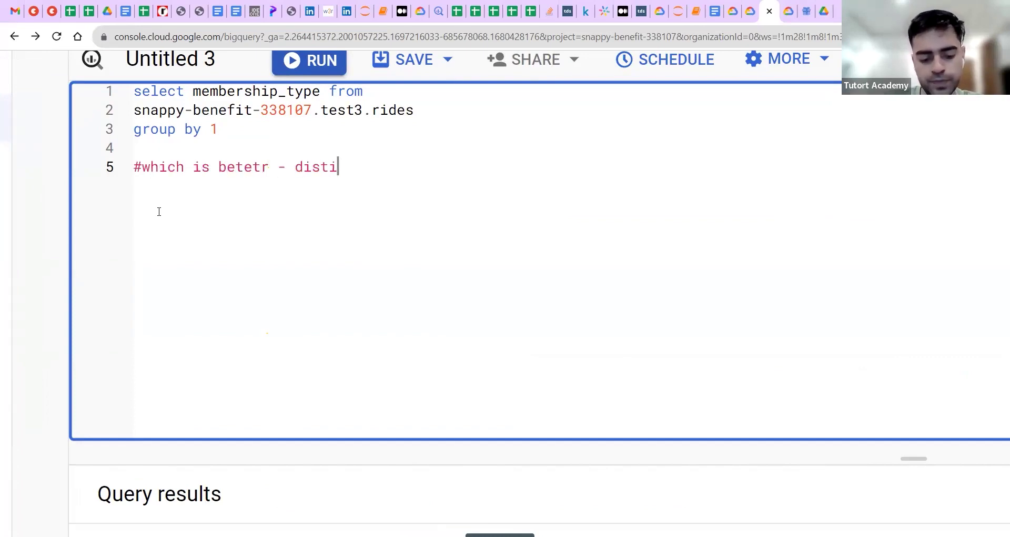
{"action": "type", "text": "nct or gro"}
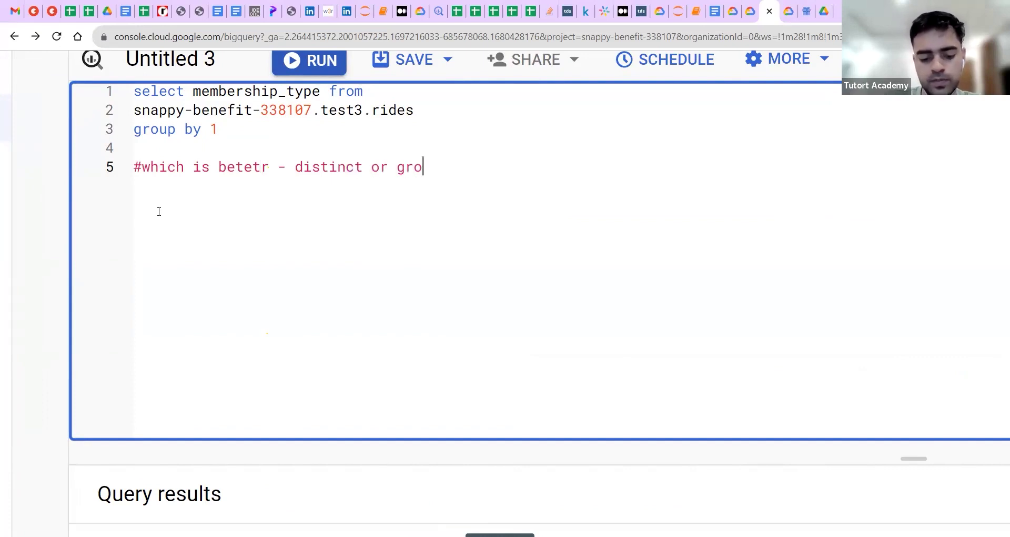
{"action": "type", "text": "up by?"}
{"action": "key", "text": "Return"}
{"action": "key", "text": "Return"}
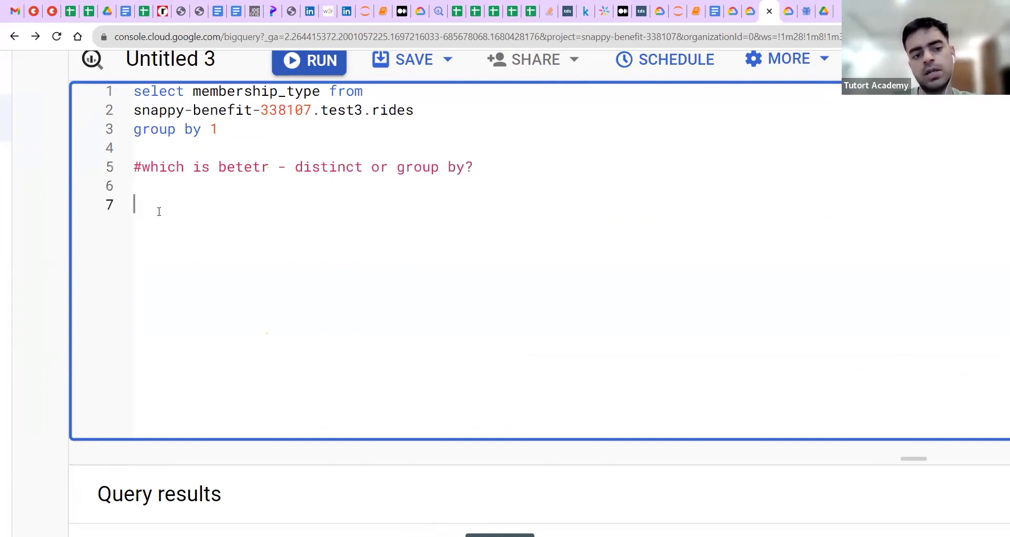
- Correct the misspelled word in the comment to "better"
{"action": "left_click", "coordinate": [253, 167]}
{"action": "key", "text": "BackSpace"}
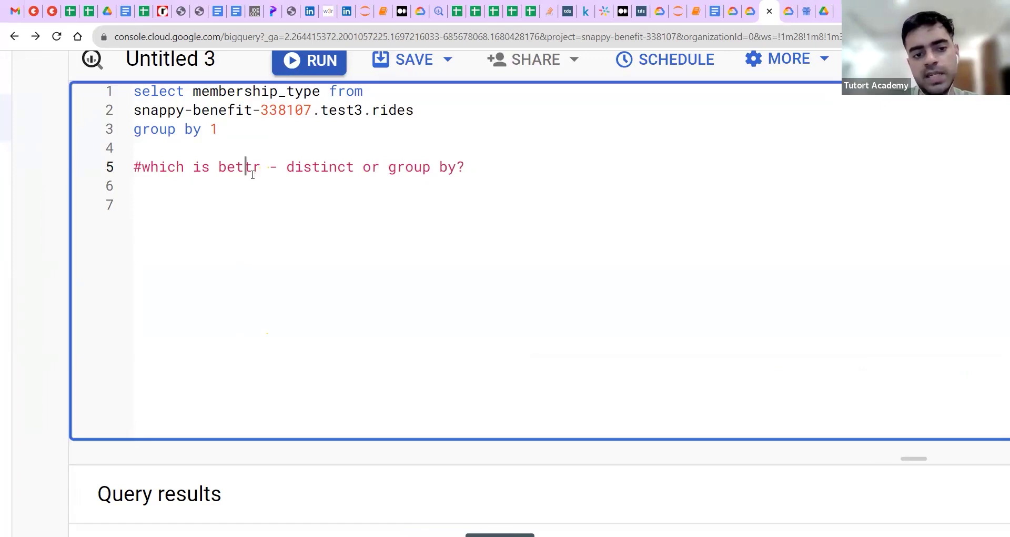
{"action": "type", "text": "e"}
{"action": "left_click", "coordinate": [344, 241]}
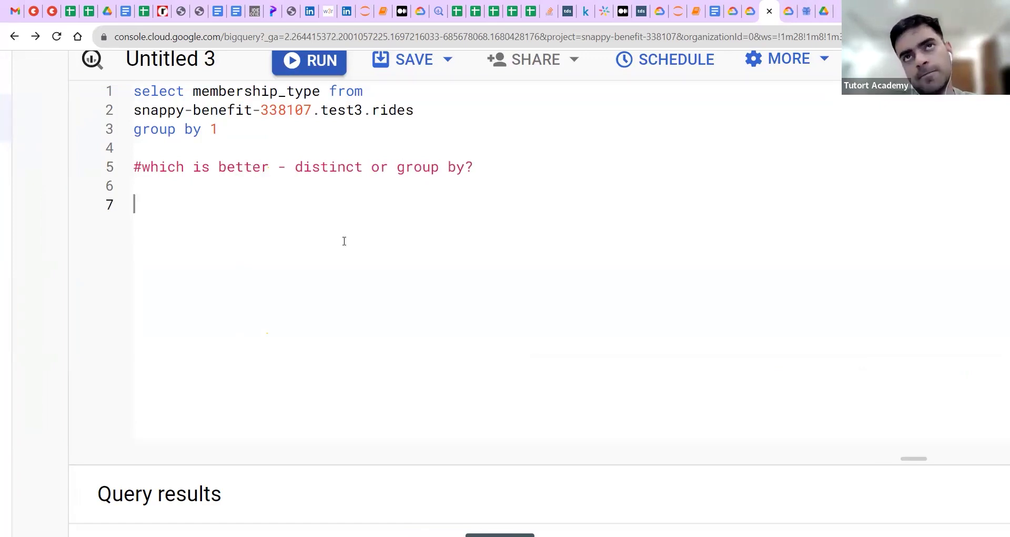
- Extend the group by clause of the rides query with ",2,3,4," after the 1
{"action": "left_click", "coordinate": [330, 167]}
{"action": "double_click", "coordinate": [330, 167]}
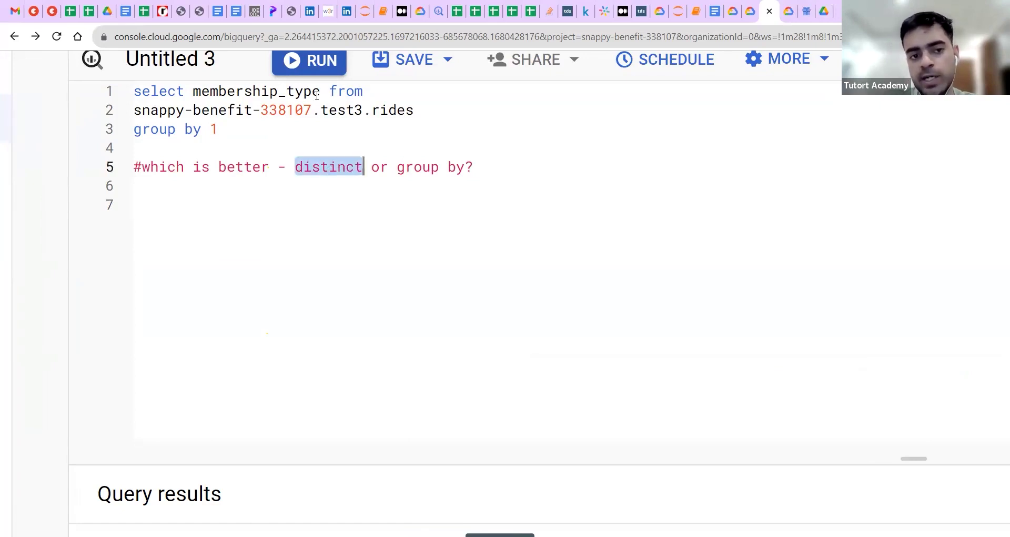
{"action": "left_click", "coordinate": [317, 95]}
{"action": "left_click", "coordinate": [261, 110]}
{"action": "left_click", "coordinate": [241, 123]}
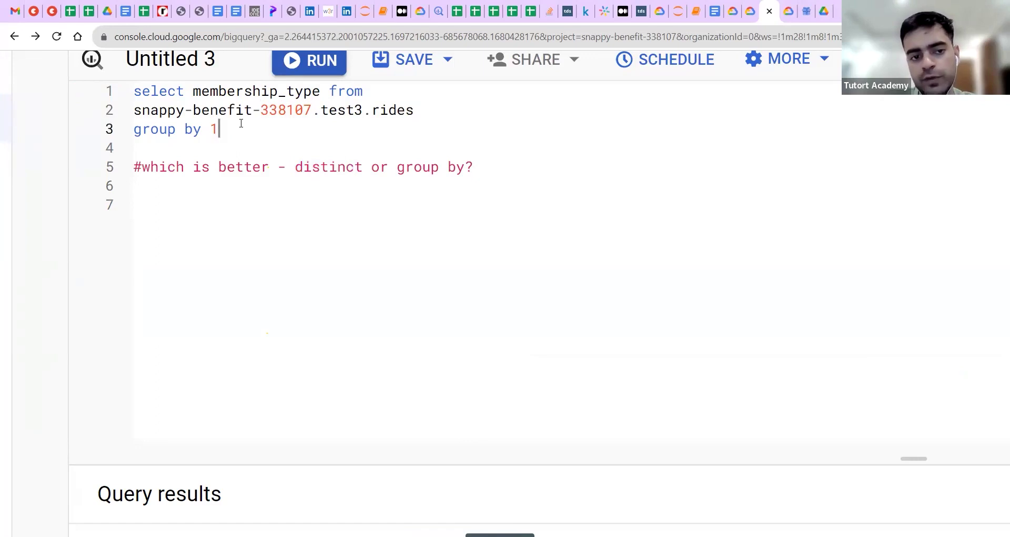
{"action": "type", "text": ",2,3,4,"}
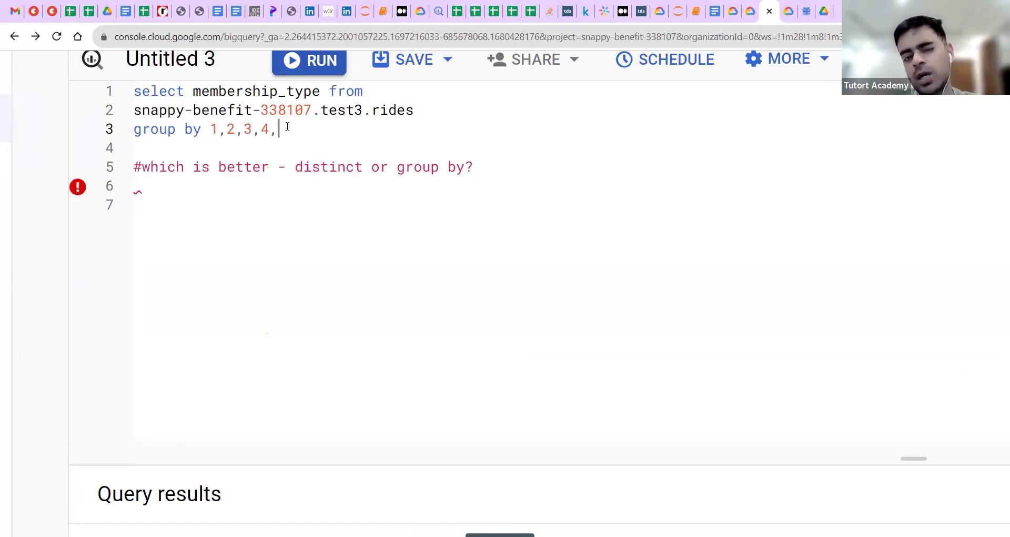
{"action": "triple_click", "coordinate": [288, 126]}
{"action": "left_click", "coordinate": [287, 127]}
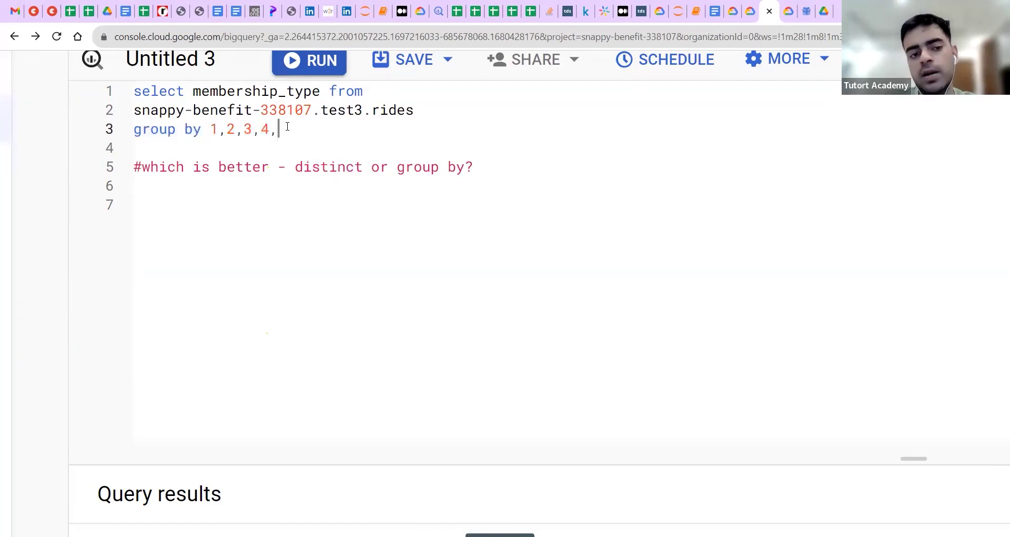
- Insert "distinct" in front of membership_type and delete the group by line from the rides query
{"action": "left_click", "coordinate": [193, 92]}
{"action": "type", "text": "distinct"}
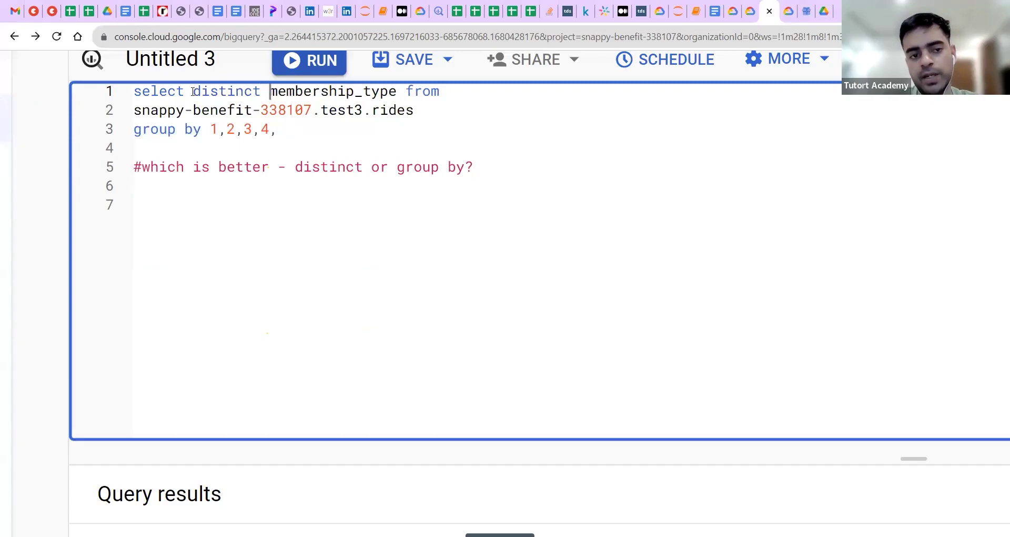
{"action": "triple_click", "coordinate": [181, 129]}
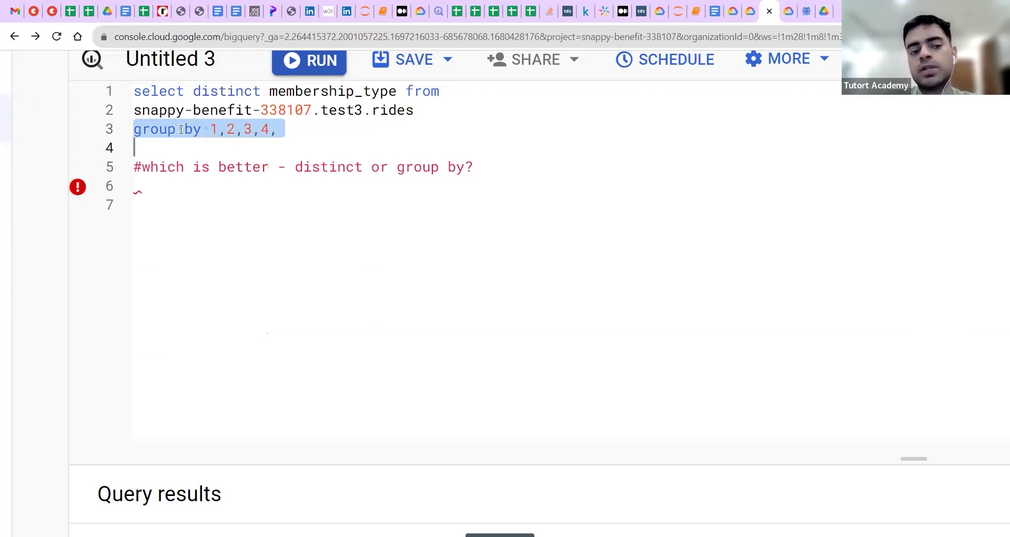
{"action": "key", "text": "BackSpace"}
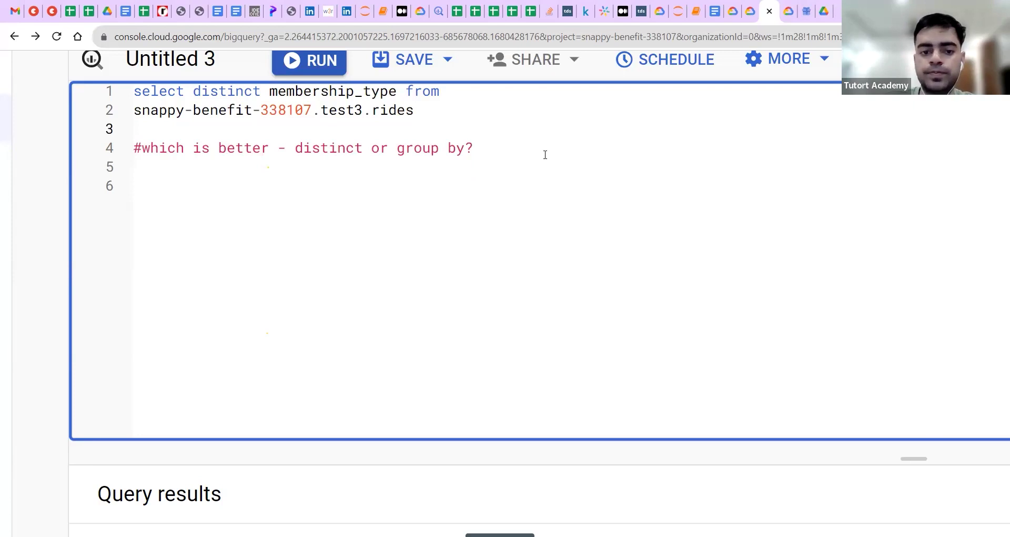
- Add a comma after membership_type in the select clause and put "from" on its own line
{"action": "triple_click", "coordinate": [416, 147]}
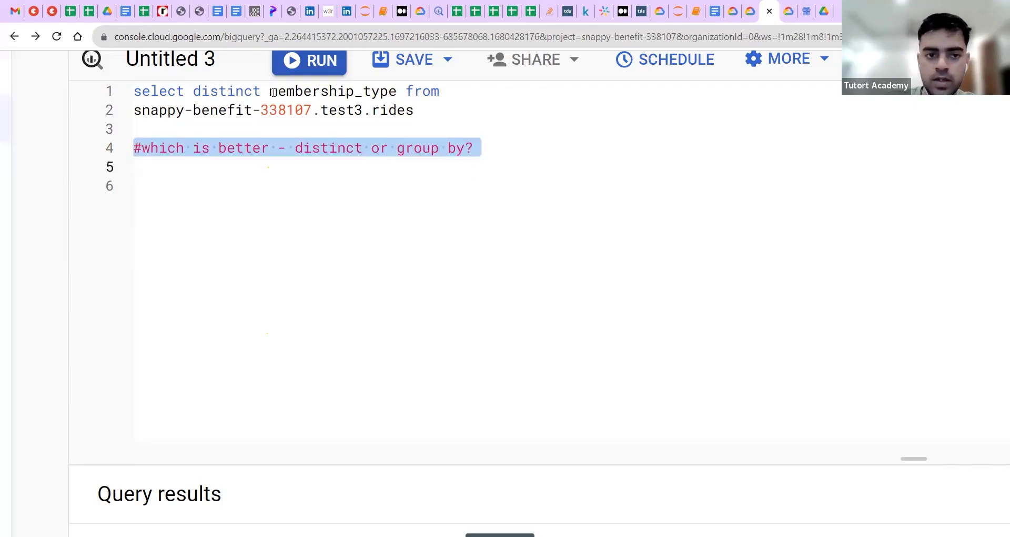
{"action": "left_click", "coordinate": [271, 93]}
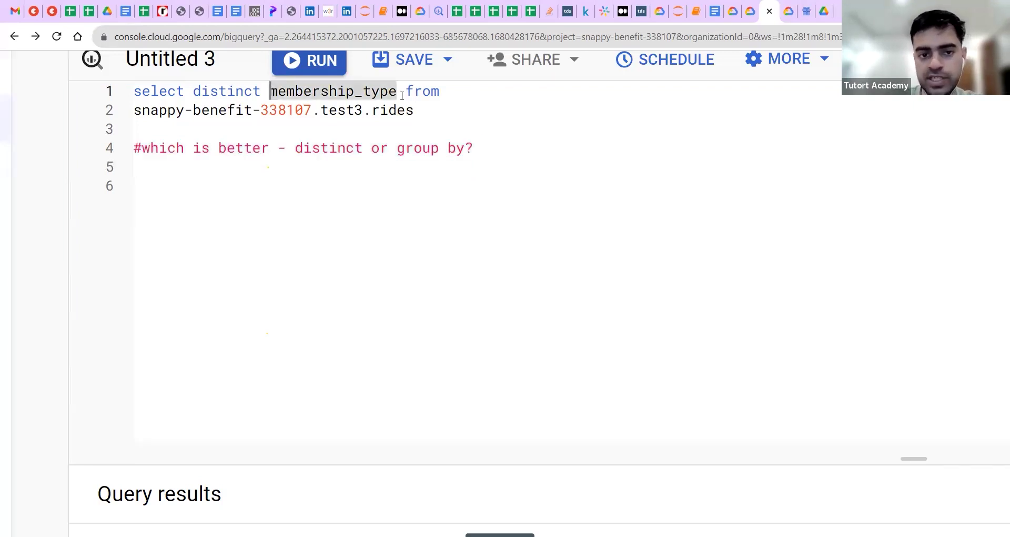
{"action": "left_click", "coordinate": [402, 95]}
{"action": "key", "text": "BackSpace"}
{"action": "type", "text": ","}
{"action": "key", "text": "Return"}
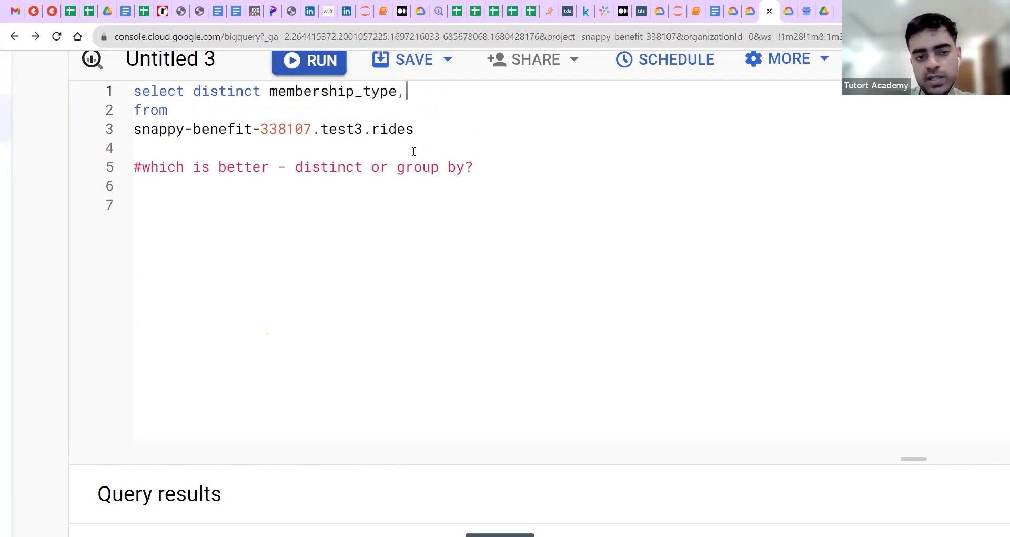
- Close the full table tab and the Untitled 4 query tab, discarding the unsaved work
{"action": "scroll", "coordinate": [414, 151], "scroll_direction": "down", "scroll_amount": 1}
{"action": "key", "text": "ctrl+0"}
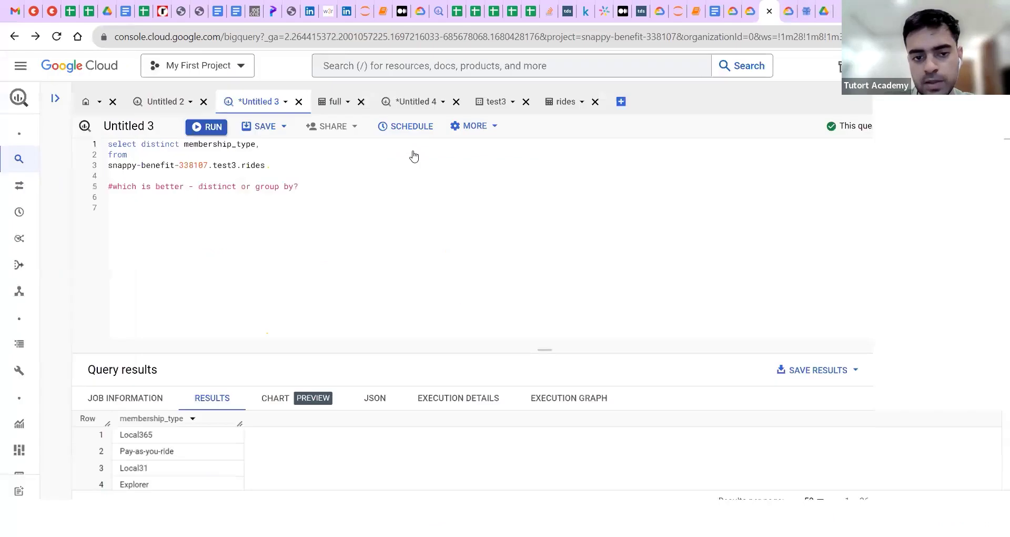
{"action": "left_click", "coordinate": [361, 103]}
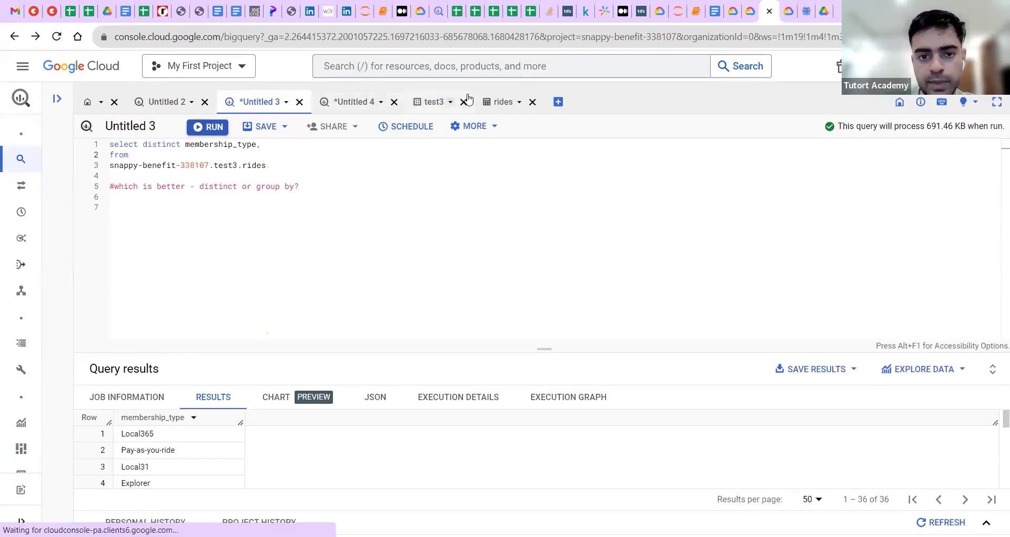
{"action": "left_click", "coordinate": [394, 103]}
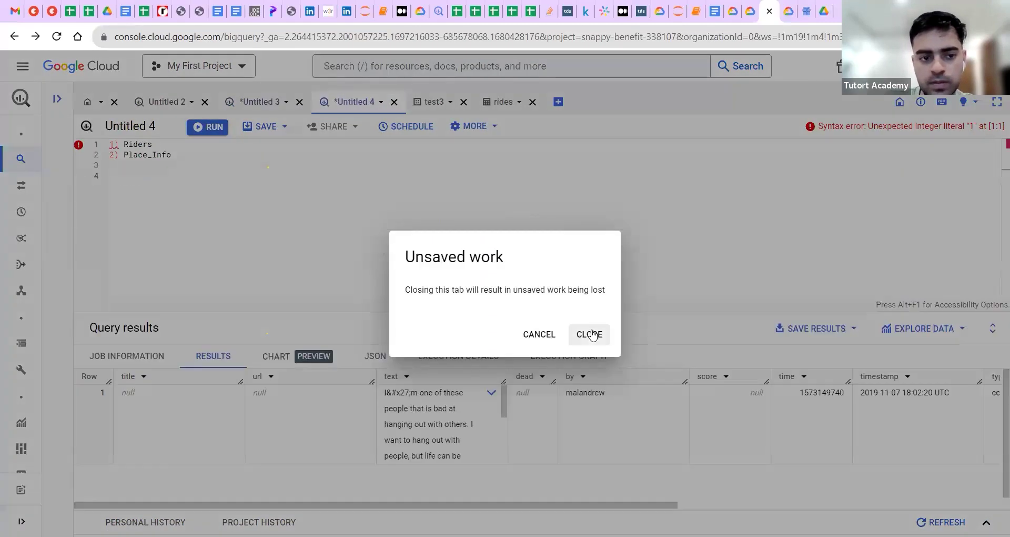
{"action": "left_click", "coordinate": [593, 334]}
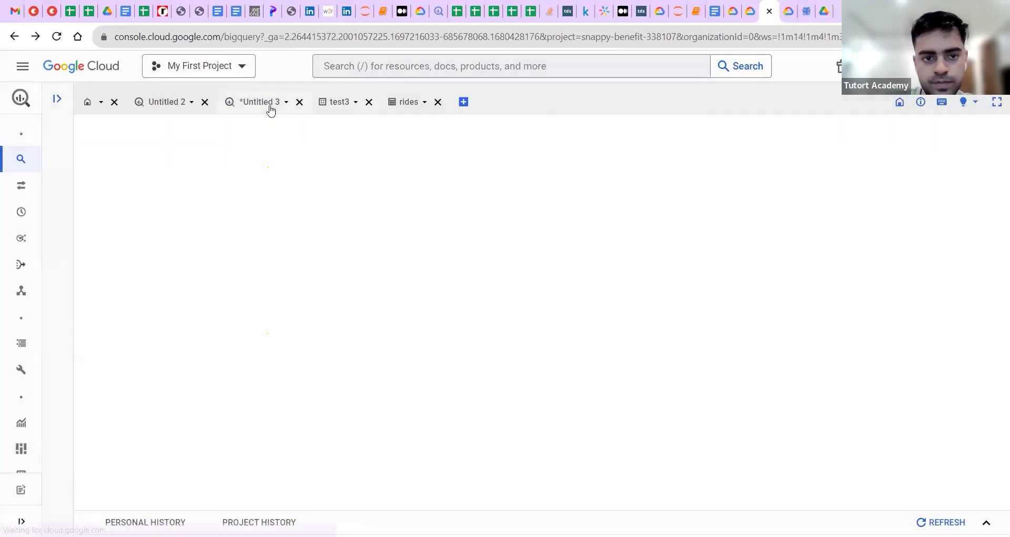
- Preview the rides table rows and examine the membership_type and vehicle_type columns
{"action": "left_click", "coordinate": [408, 102]}
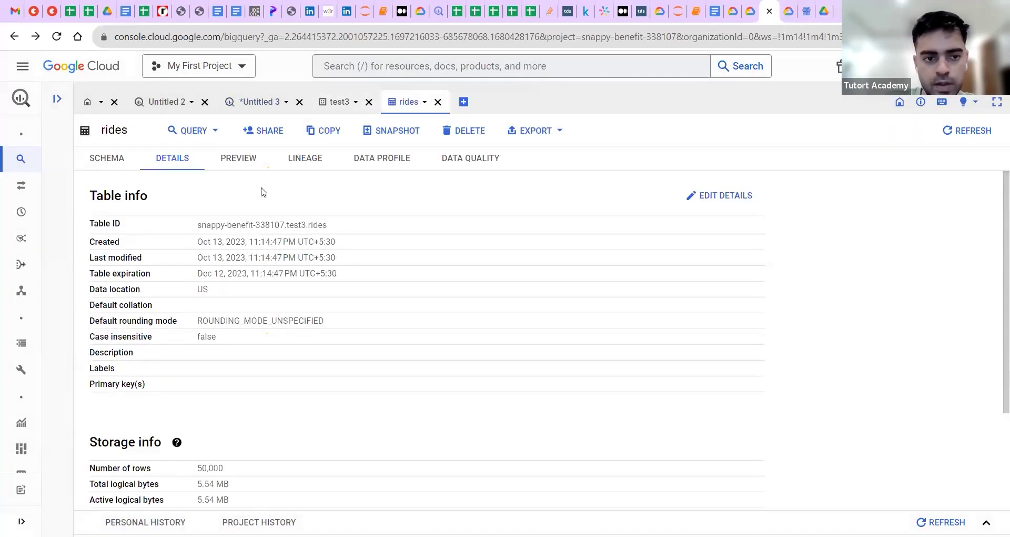
{"action": "left_click", "coordinate": [235, 158]}
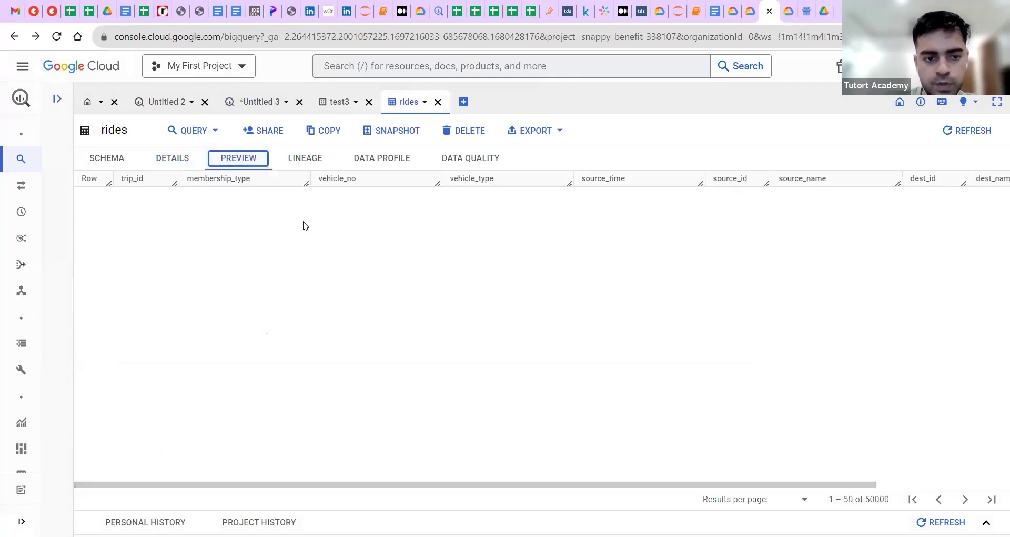
{"action": "key", "text": "ctrl+plus"}
{"action": "key", "text": "ctrl+plus"}
{"action": "key", "text": "ctrl+plus"}
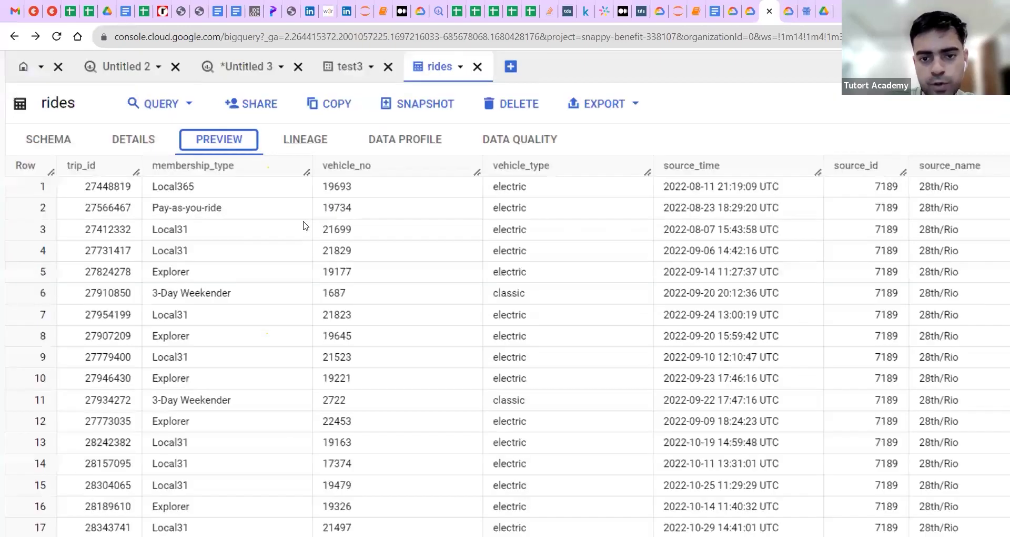
{"action": "scroll", "coordinate": [149, 178], "scroll_direction": "right", "scroll_amount": 3}
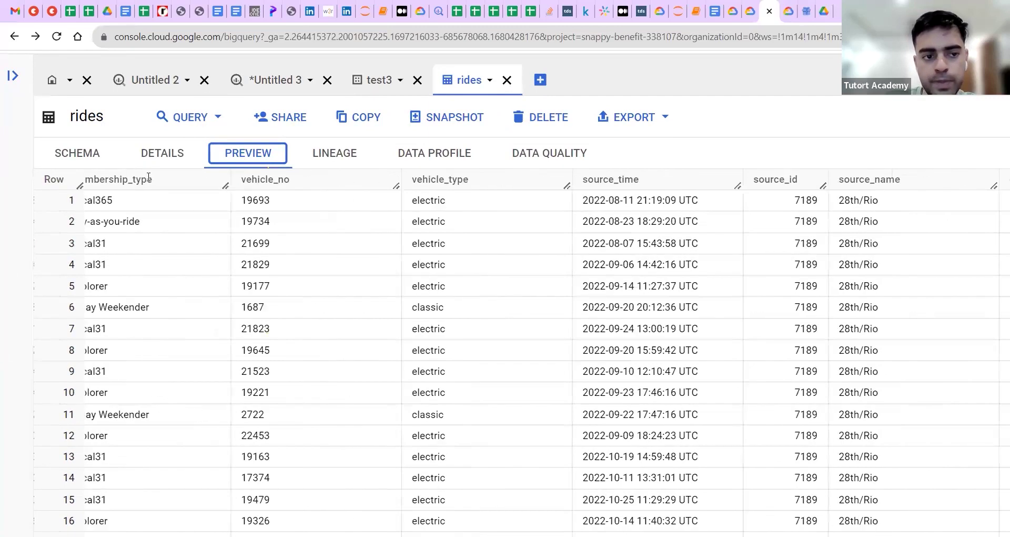
{"action": "double_click", "coordinate": [150, 177]}
{"action": "double_click", "coordinate": [453, 180]}
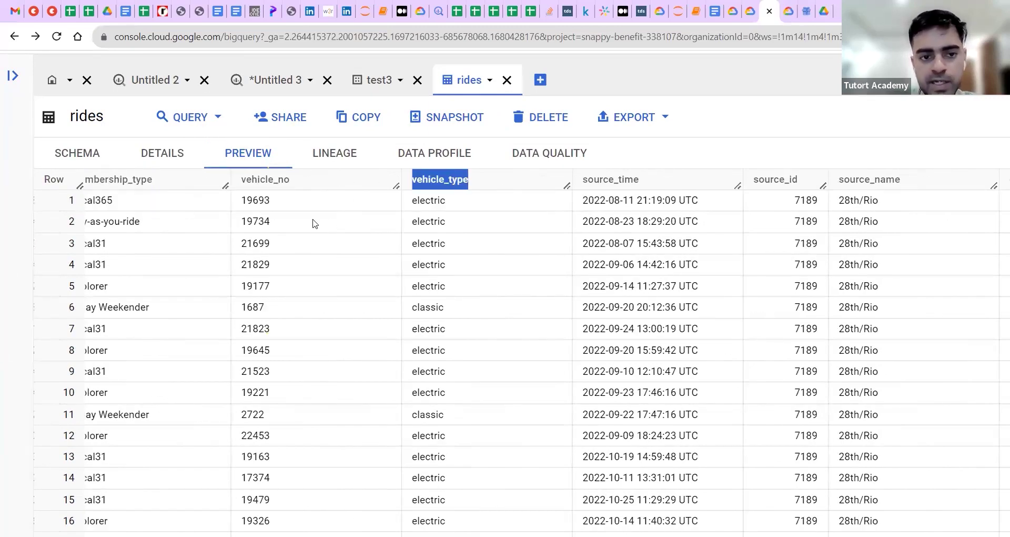
- Add vehicle_type as the second column of the select distinct query in Untitled 3 and run it
{"action": "left_click", "coordinate": [290, 79]}
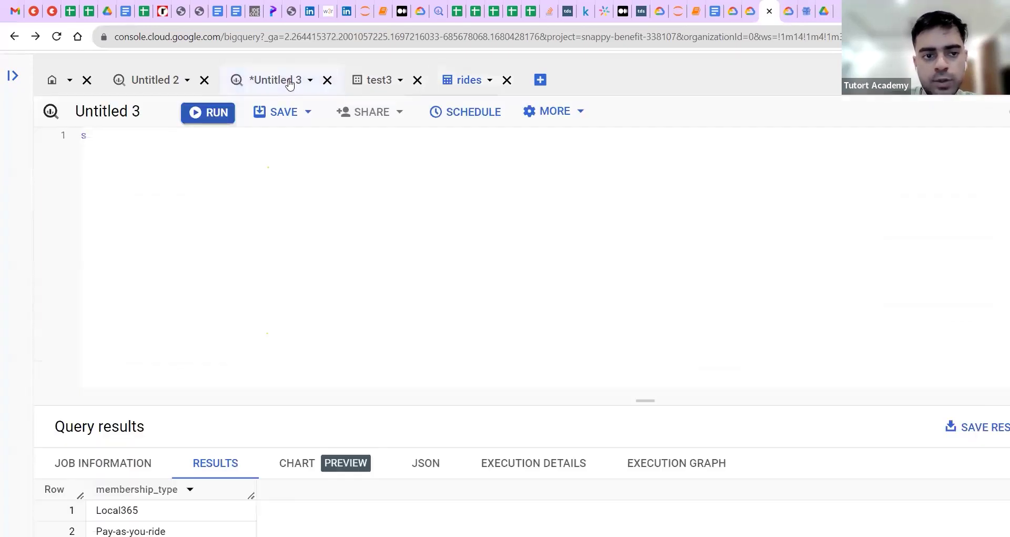
{"action": "left_click", "coordinate": [308, 140]}
{"action": "type", "text": "vehic"}
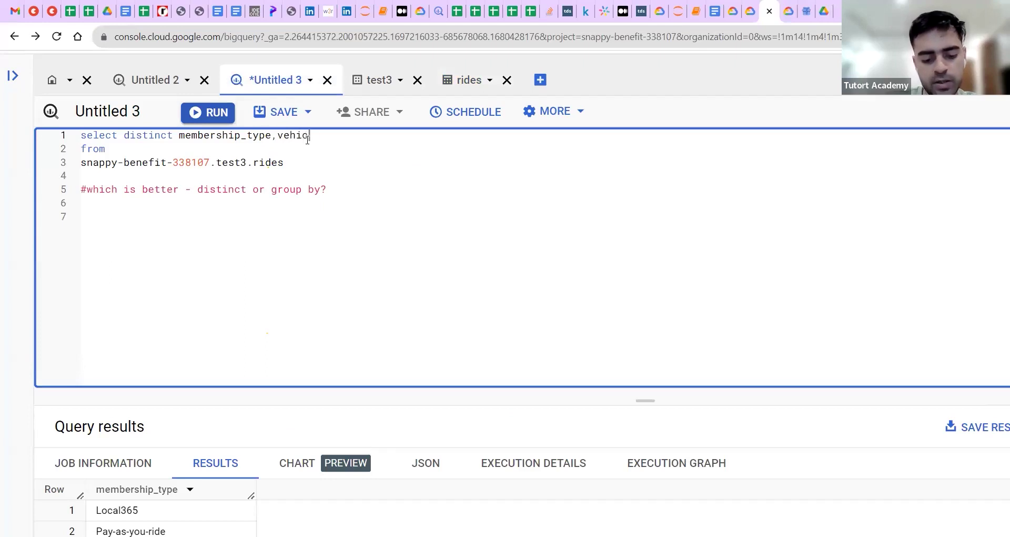
{"action": "type", "text": "le-type"}
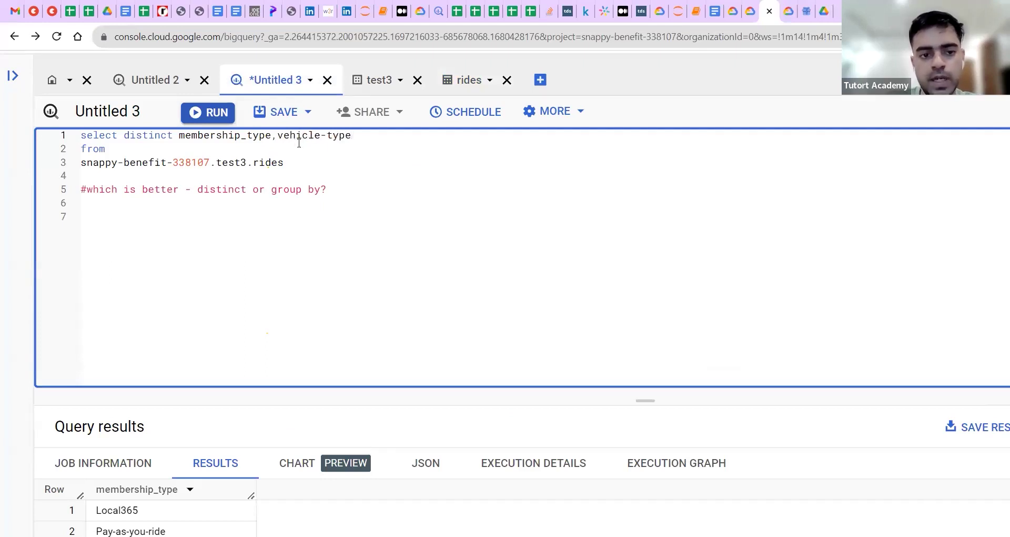
{"action": "left_click", "coordinate": [330, 134]}
{"action": "key", "text": "BackSpace"}
{"action": "type", "text": "_"}
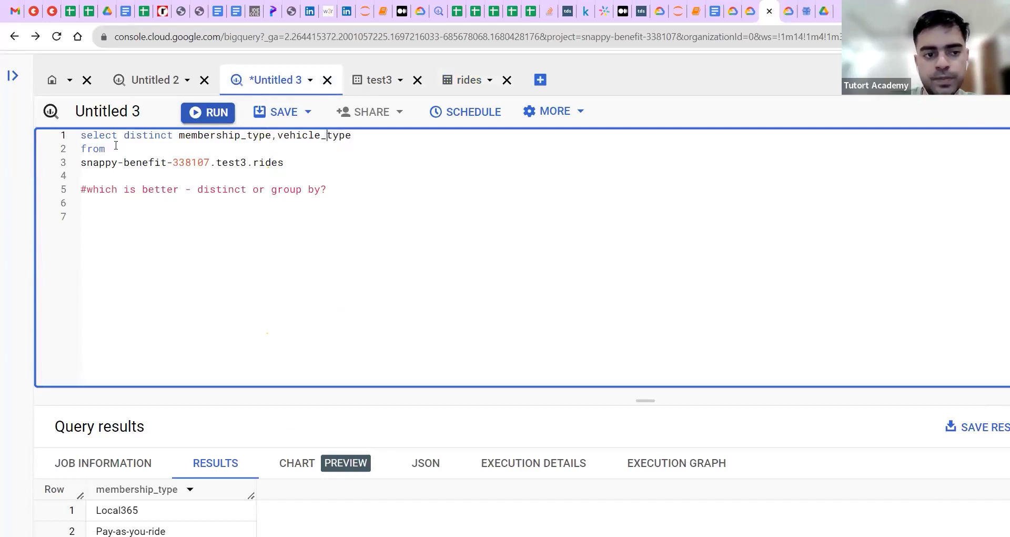
{"action": "left_click", "coordinate": [209, 114]}
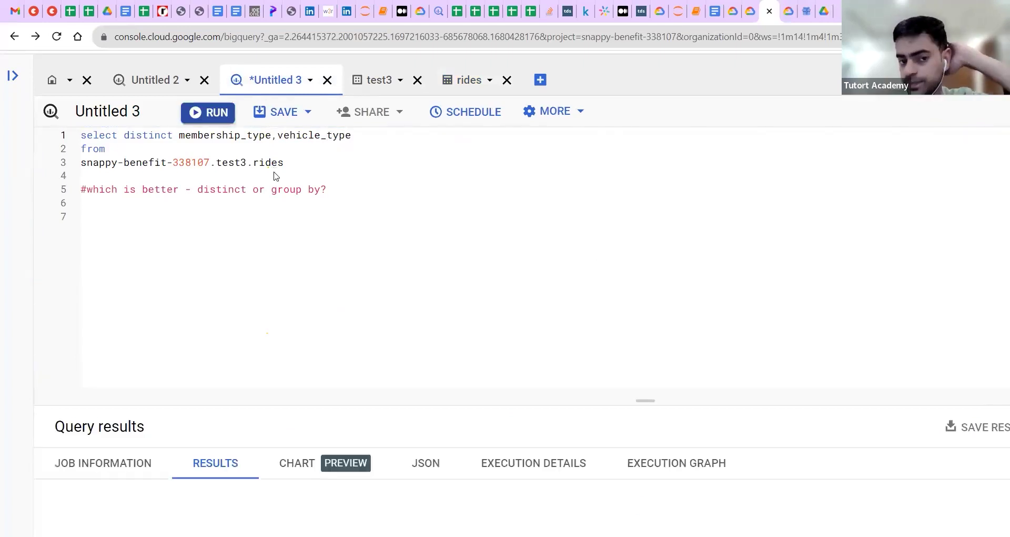
- Enlarge the query results area and review the distinct membership_type and vehicle_type combinations
{"action": "left_click_drag", "start_coordinate": [641, 403], "coordinate": [580, 172]}
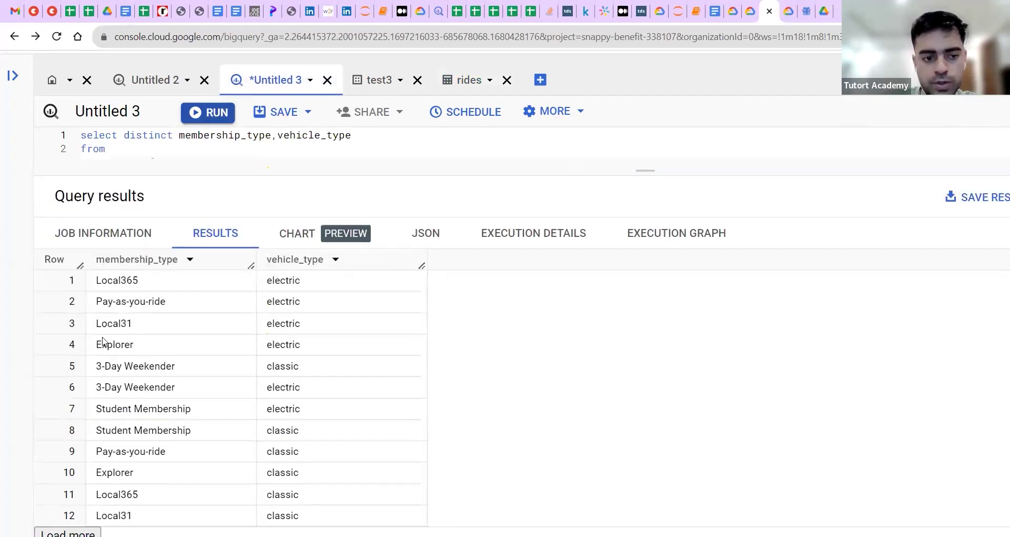
{"action": "double_click", "coordinate": [129, 275]}
{"action": "scroll", "coordinate": [304, 419], "scroll_direction": "up", "scroll_amount": 2}
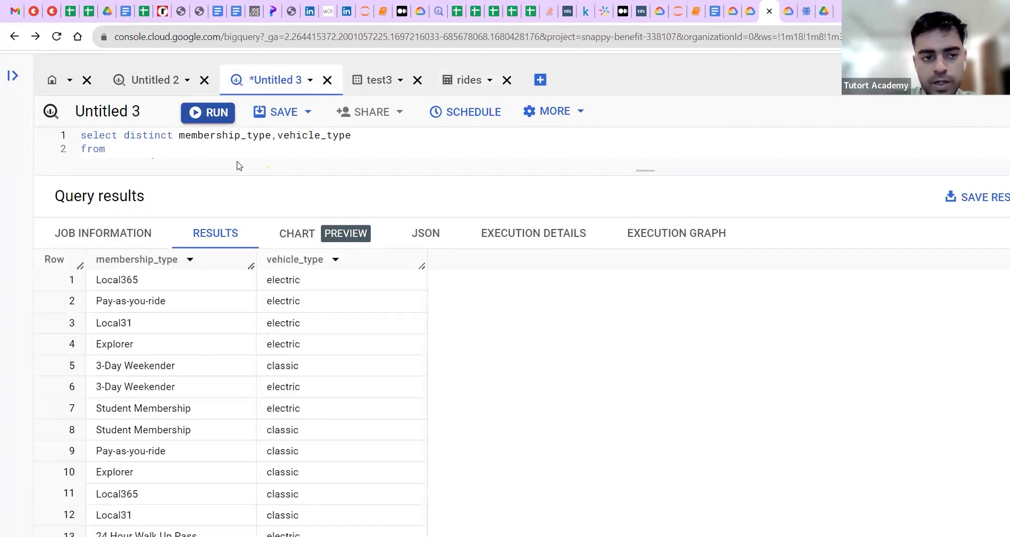
- Add order by 1,2 after the table name in the Untitled 3 distinct query and run it
{"action": "scroll", "coordinate": [349, 140], "scroll_direction": "down", "scroll_amount": 2}
{"action": "left_click_drag", "start_coordinate": [646, 82], "coordinate": [645, 202]}
{"action": "scroll", "coordinate": [355, 101], "scroll_direction": "up", "scroll_amount": 3}
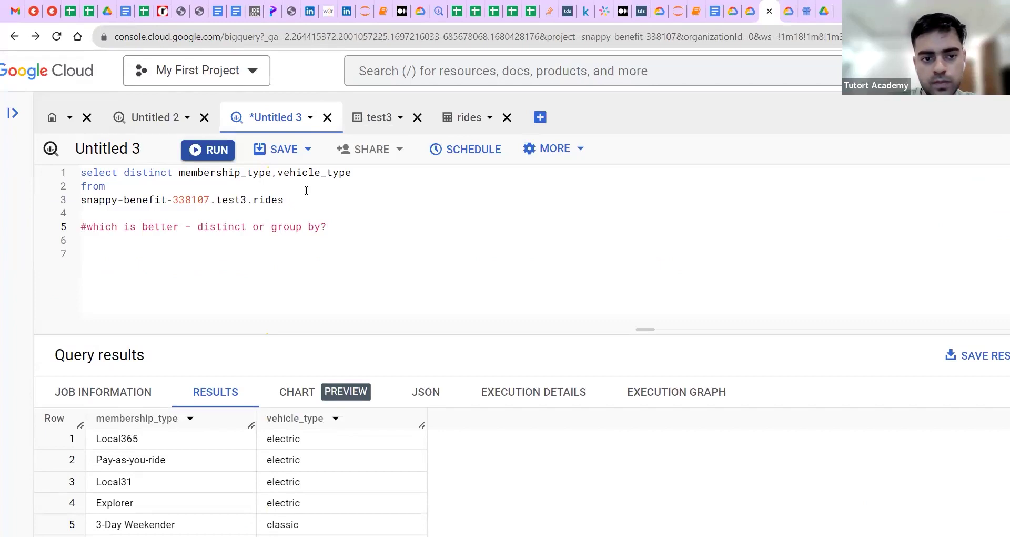
{"action": "left_click", "coordinate": [310, 198]}
{"action": "key", "text": "Return"}
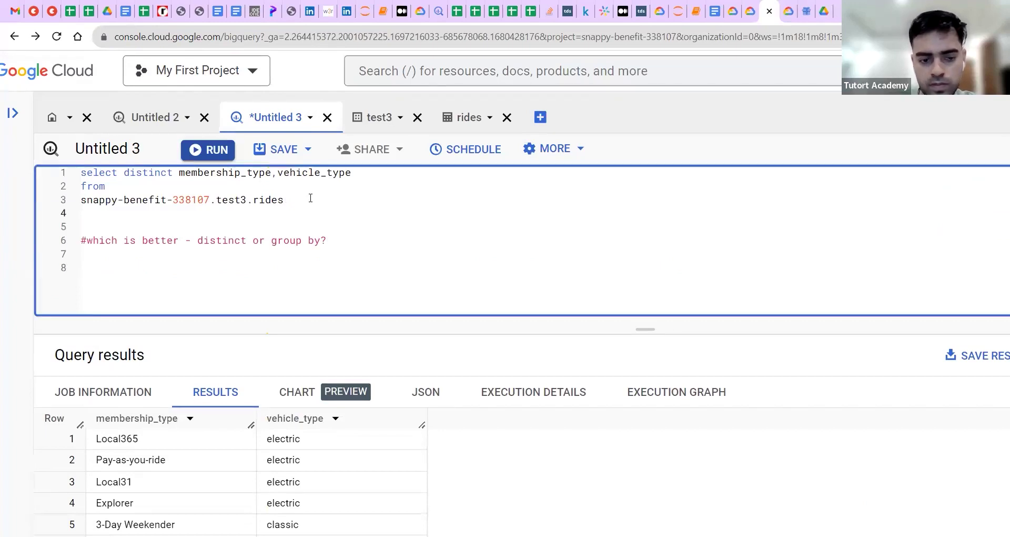
{"action": "type", "text": "order by"}
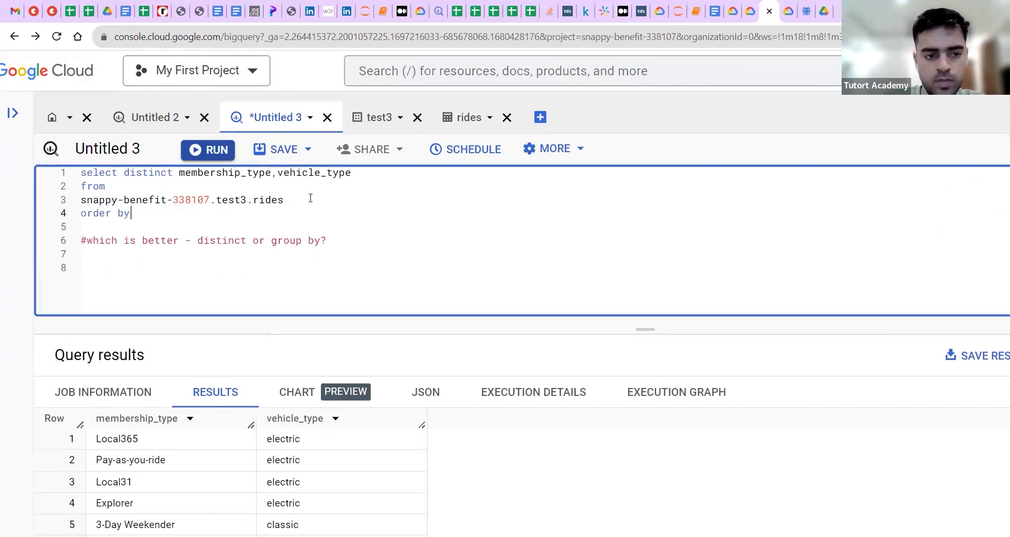
{"action": "type", "text": " 1,2"}
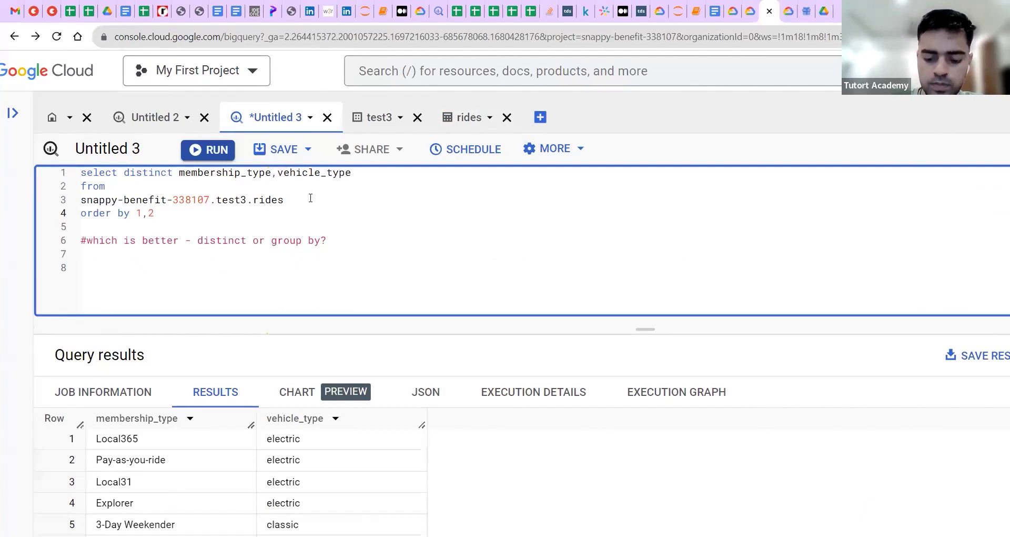
{"action": "key", "text": "ctrl+Return"}
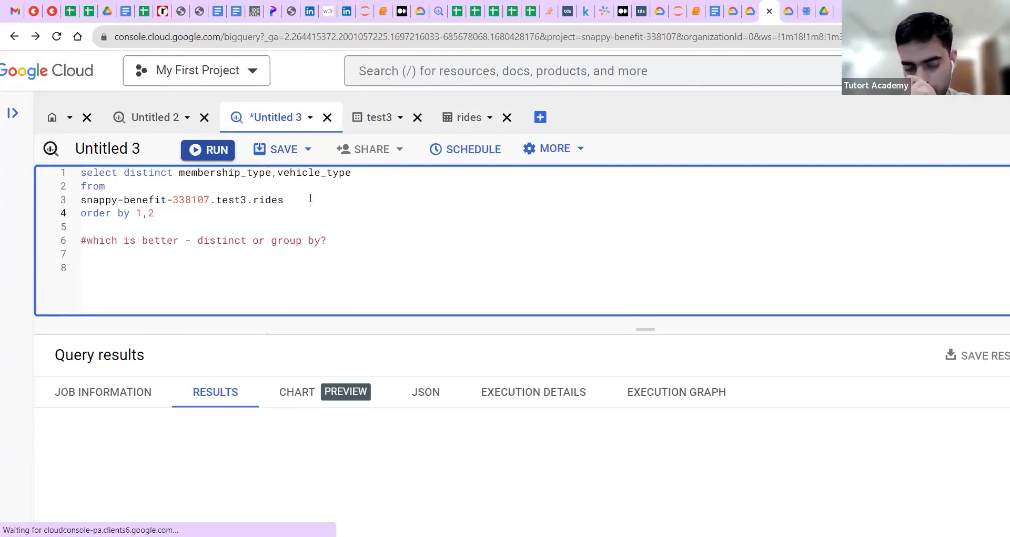
- Enlarge the results area and examine the sorted combinations for 24 Hour Walk Up Pass, 3-Day Weekender and 7-Day memberships
{"action": "left_click_drag", "start_coordinate": [651, 332], "coordinate": [627, 274]}
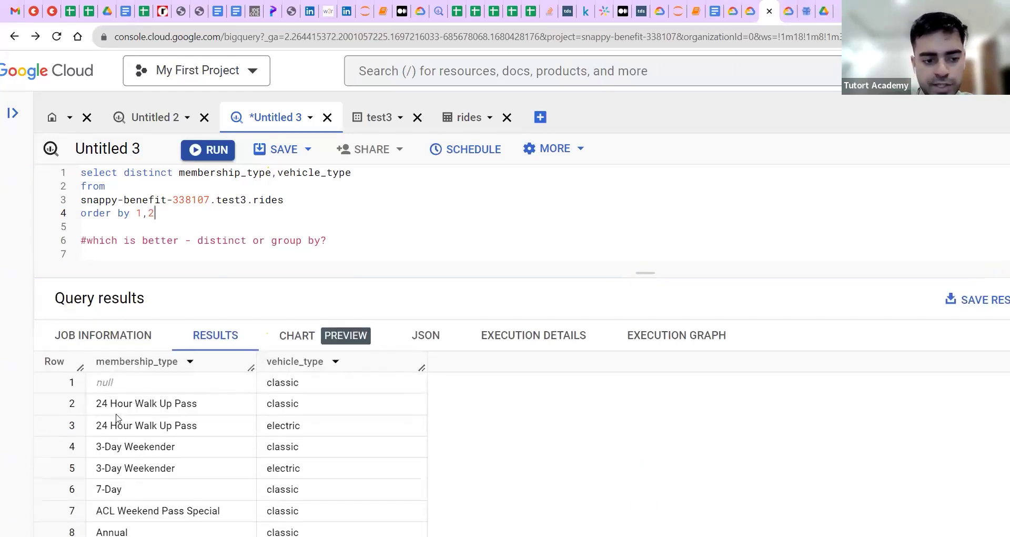
{"action": "triple_click", "coordinate": [109, 408]}
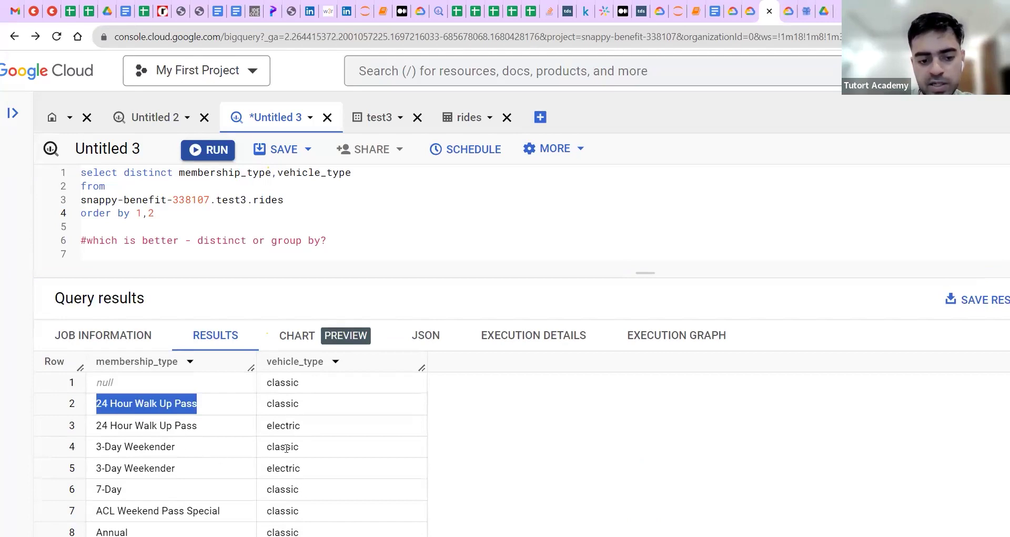
{"action": "left_click", "coordinate": [274, 460]}
{"action": "double_click", "coordinate": [273, 456]}
{"action": "scroll", "coordinate": [236, 447], "scroll_direction": "down", "scroll_amount": 2}
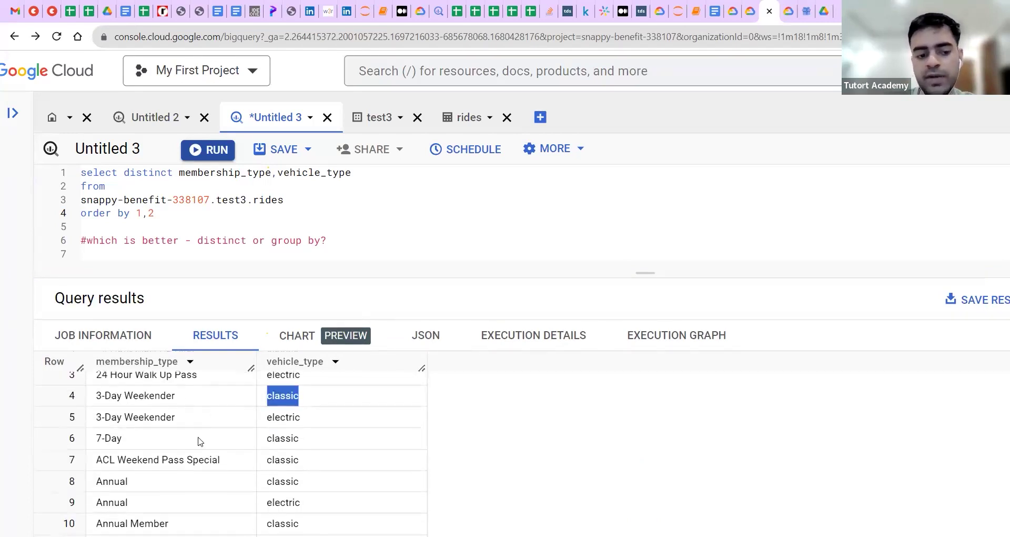
{"action": "double_click", "coordinate": [123, 442]}
{"action": "double_click", "coordinate": [278, 450]}
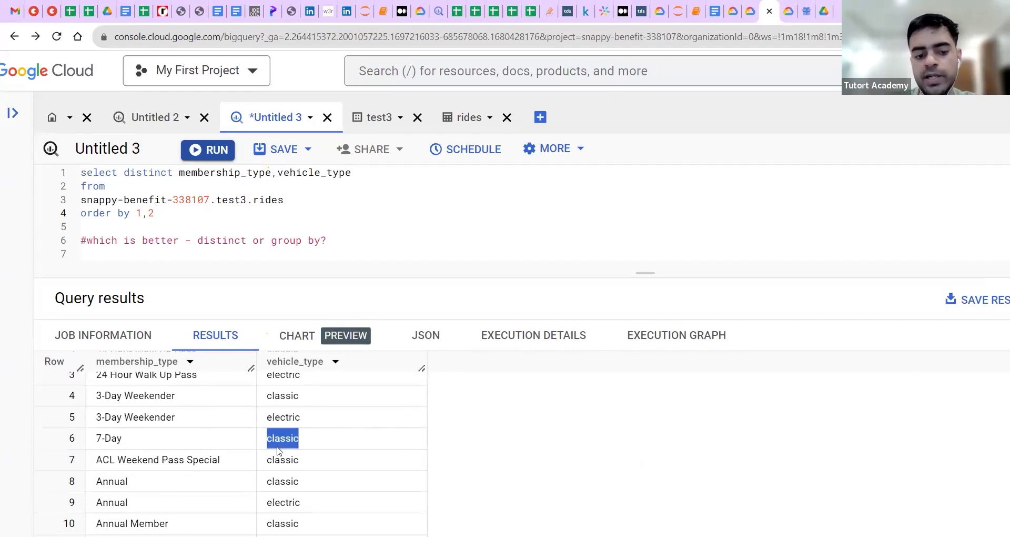
- Enlarge the Untitled 3 query editor and place the cursor on the empty last line below the comment
{"action": "left_click", "coordinate": [642, 274]}
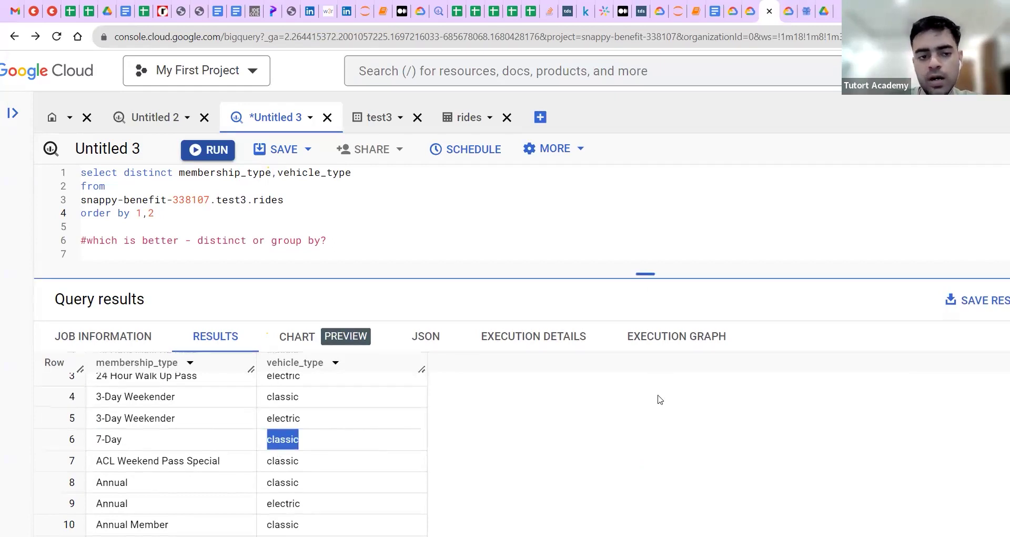
{"action": "left_click_drag", "start_coordinate": [659, 400], "coordinate": [657, 392]}
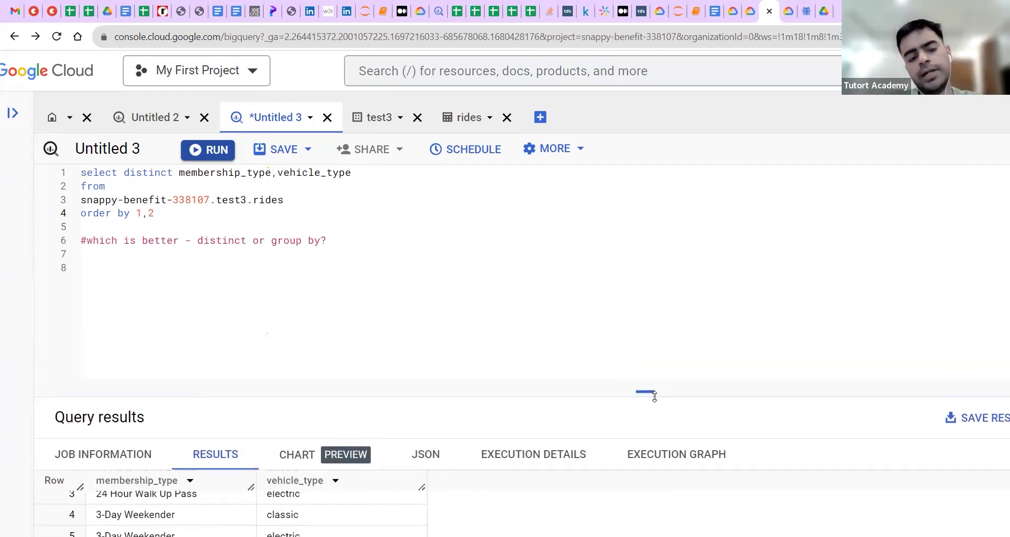
{"action": "left_click", "coordinate": [355, 287]}
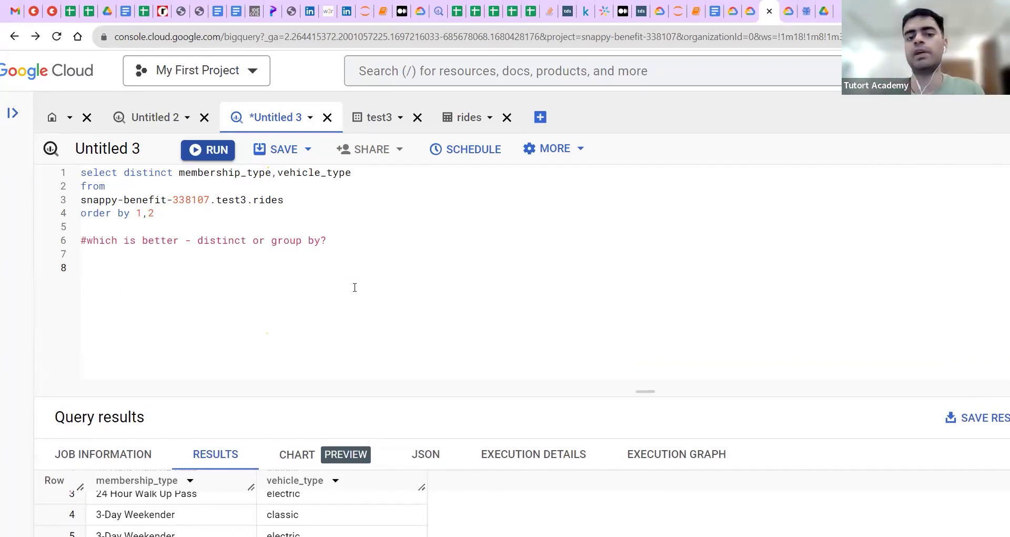
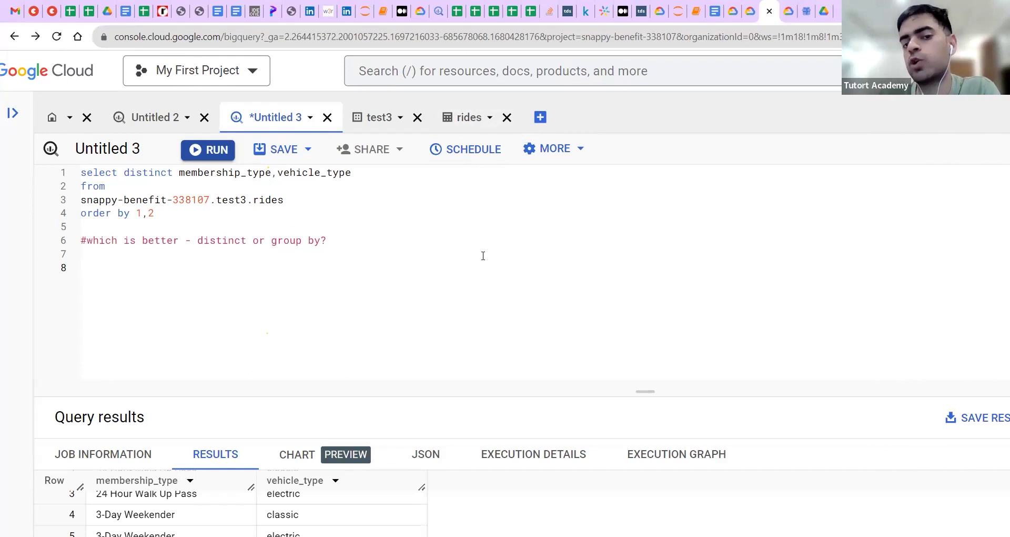
{"action": "scroll", "coordinate": [483, 256], "scroll_direction": "down", "scroll_amount": 3}
{"action": "scroll", "coordinate": [483, 259], "scroll_direction": "up", "scroll_amount": 3}
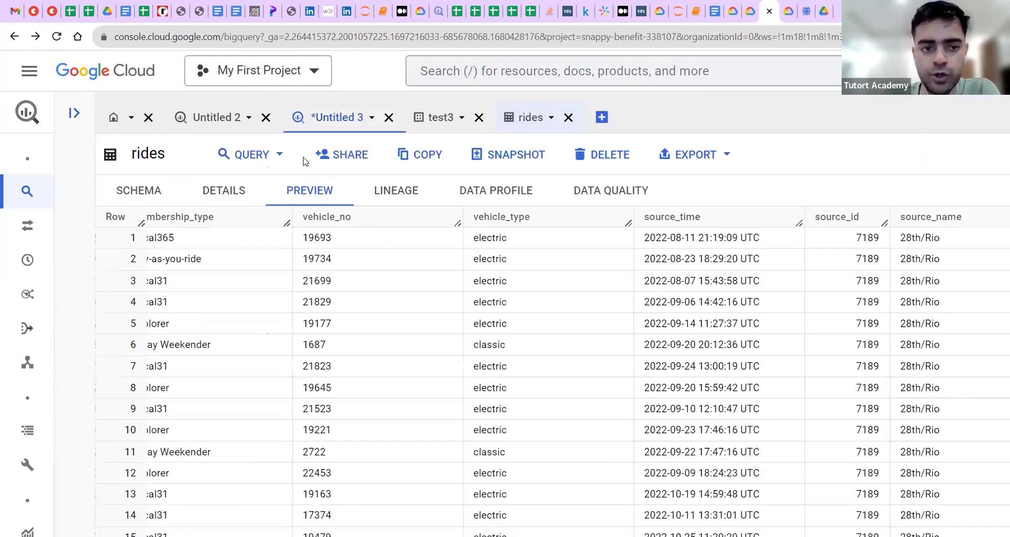
- Zoom out the page showing the rides preview and cancel leaving it with unsaved work
{"action": "scroll", "coordinate": [315, 284], "scroll_direction": "left", "scroll_amount": 3}
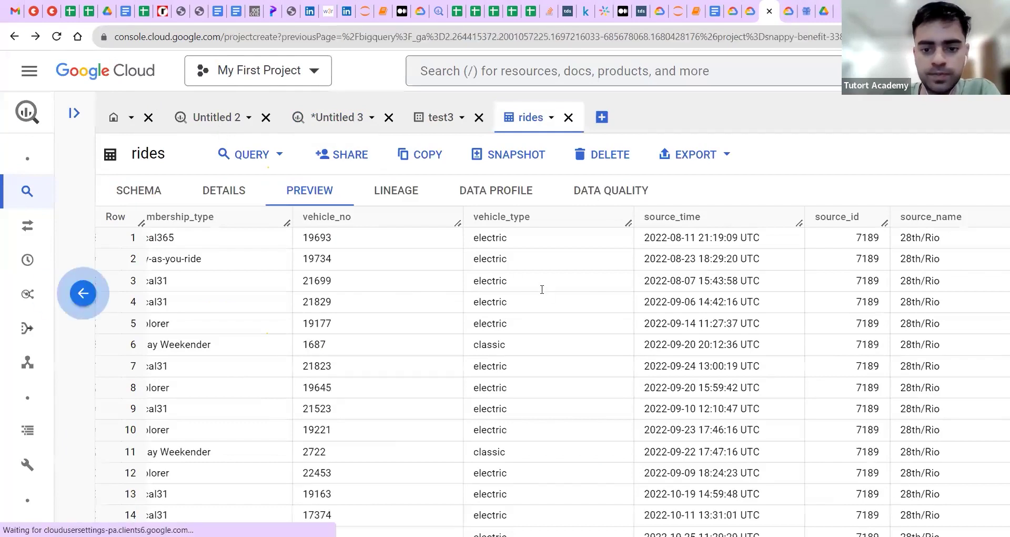
{"action": "key", "text": "ctrl+minus"}
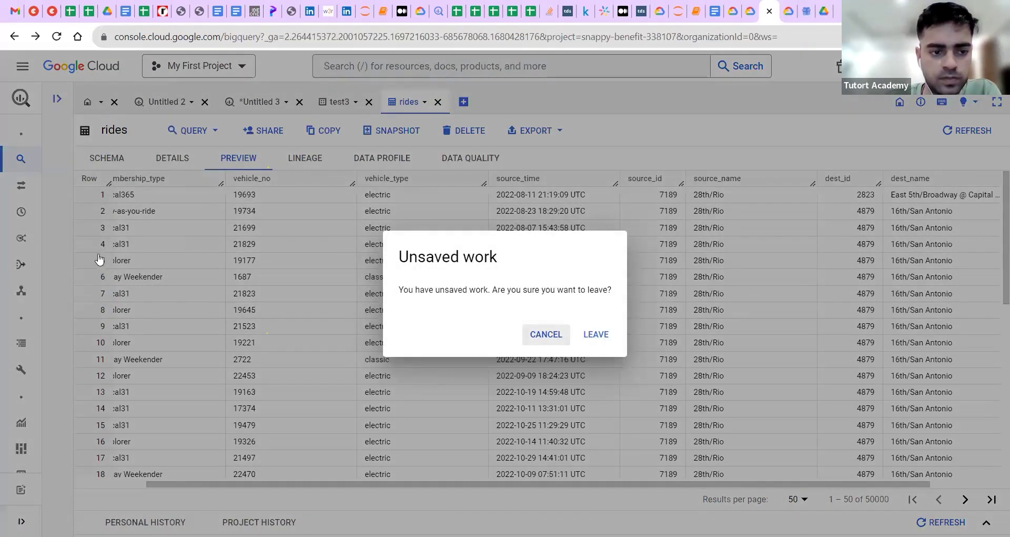
{"action": "key", "text": "Escape"}
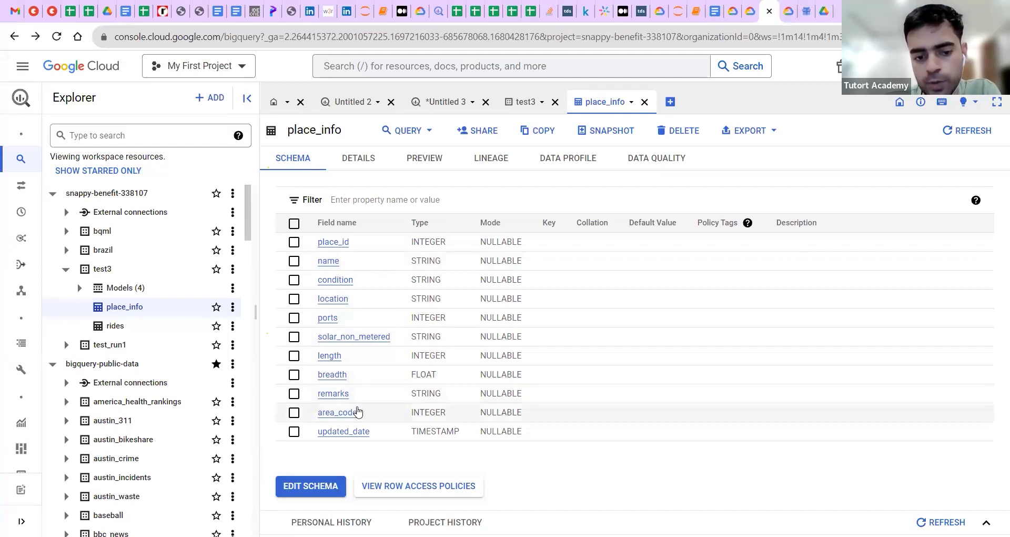
- Preview the rows of the place_info table and examine its place_id, name and condition columns
{"action": "left_click", "coordinate": [421, 157]}
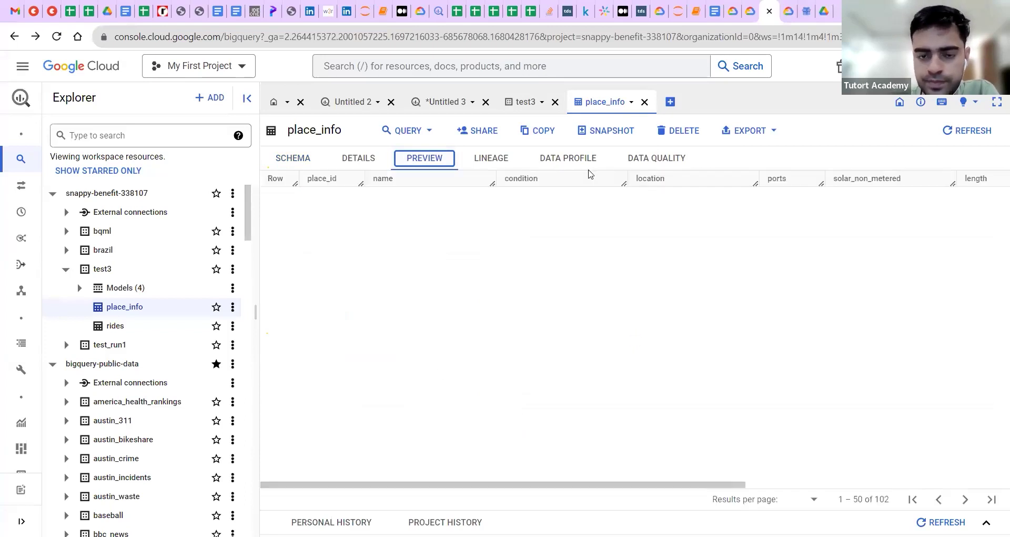
{"action": "double_click", "coordinate": [327, 187]}
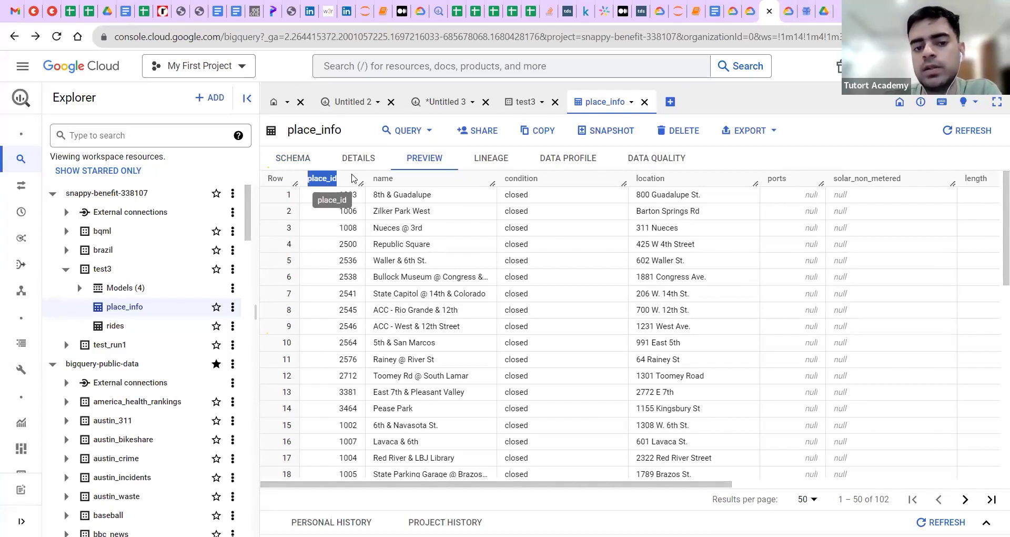
{"action": "left_click", "coordinate": [423, 181]}
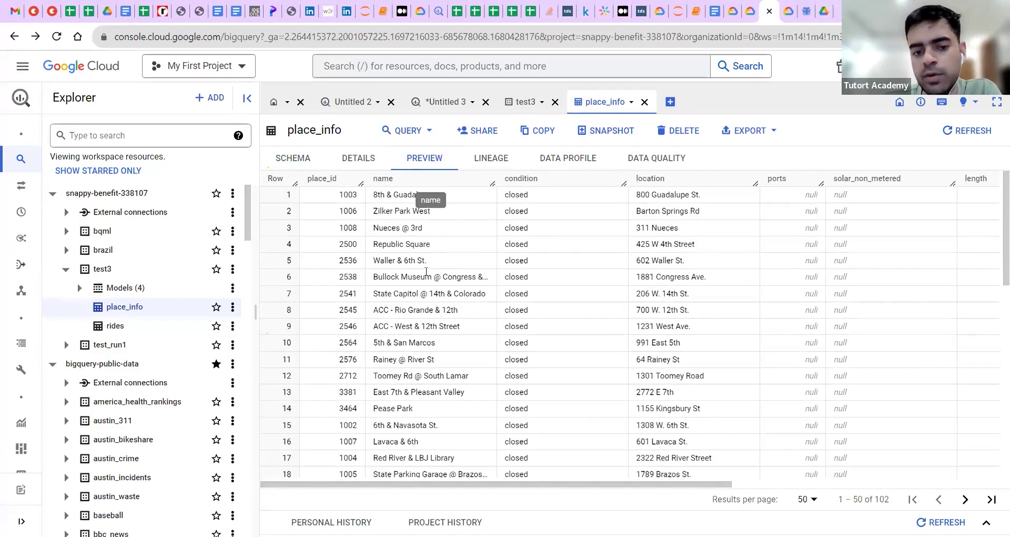
{"action": "left_click_drag", "start_coordinate": [501, 179], "coordinate": [515, 191]}
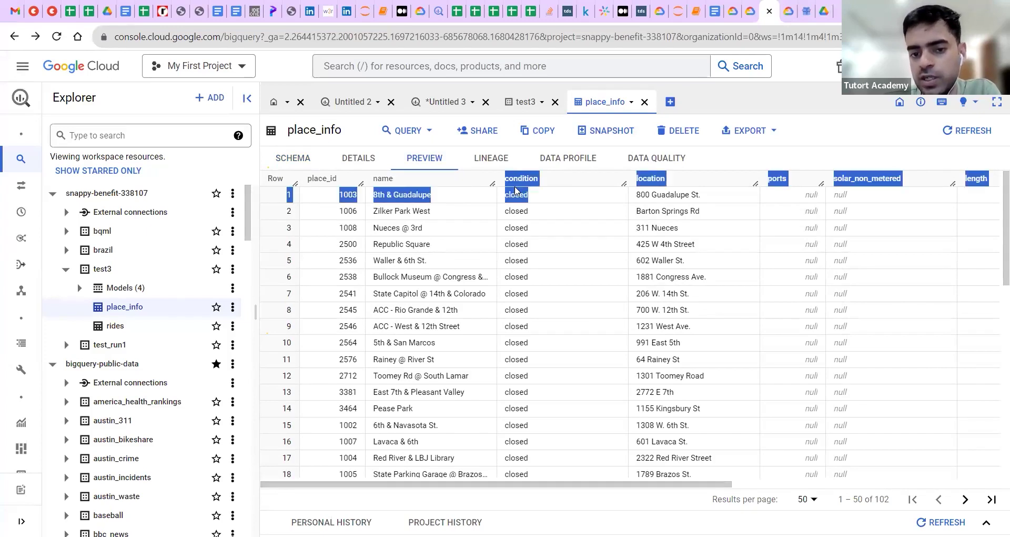
{"action": "left_click", "coordinate": [515, 190]}
{"action": "scroll", "coordinate": [665, 213], "scroll_direction": "down", "scroll_amount": 2}
{"action": "scroll", "coordinate": [665, 213], "scroll_direction": "up", "scroll_amount": 2}
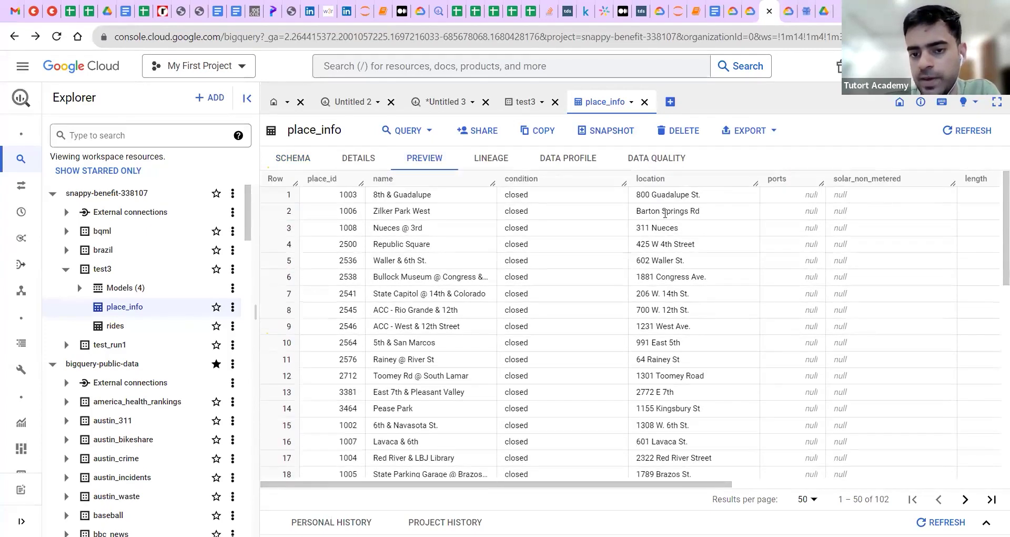
- Compare the location column with the name column of place_info, using the 8th & Guadalupe row
{"action": "scroll", "coordinate": [666, 213], "scroll_direction": "right", "scroll_amount": 2}
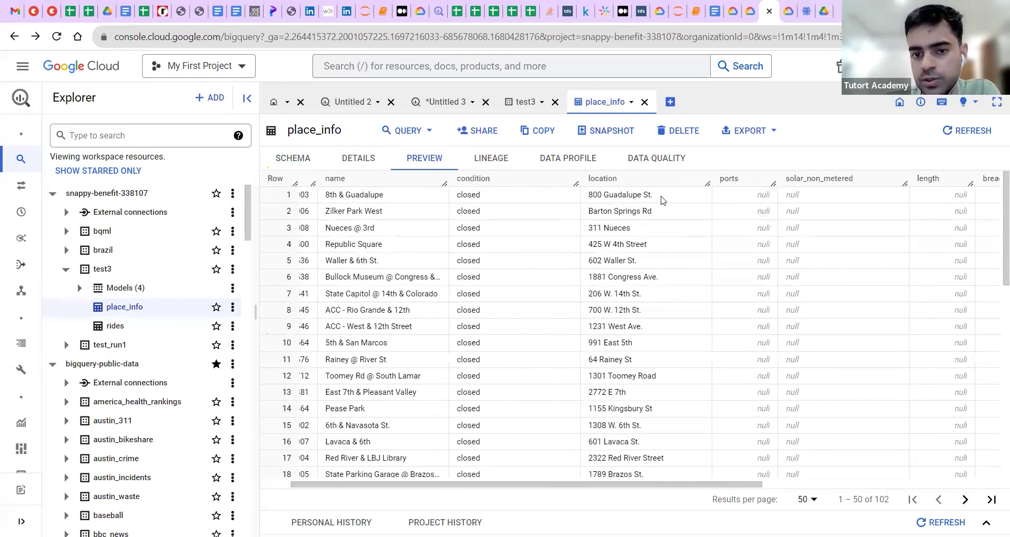
{"action": "double_click", "coordinate": [603, 179]}
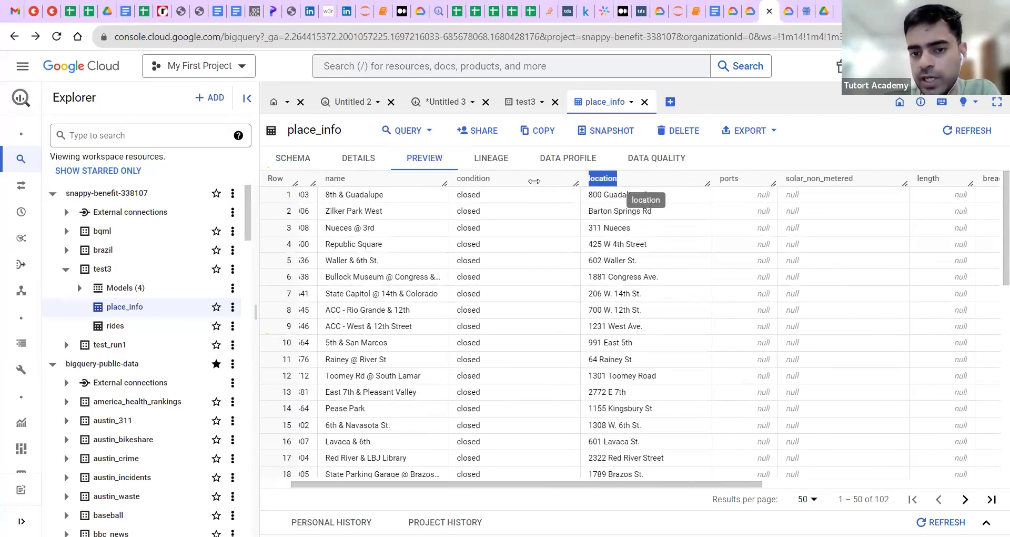
{"action": "triple_click", "coordinate": [362, 195]}
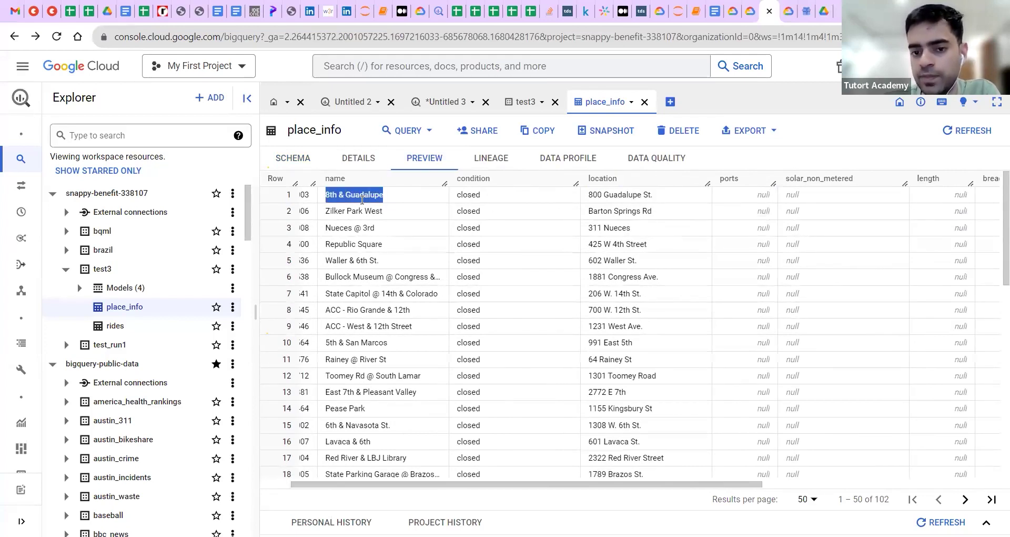
{"action": "double_click", "coordinate": [645, 195]}
{"action": "triple_click", "coordinate": [645, 196]}
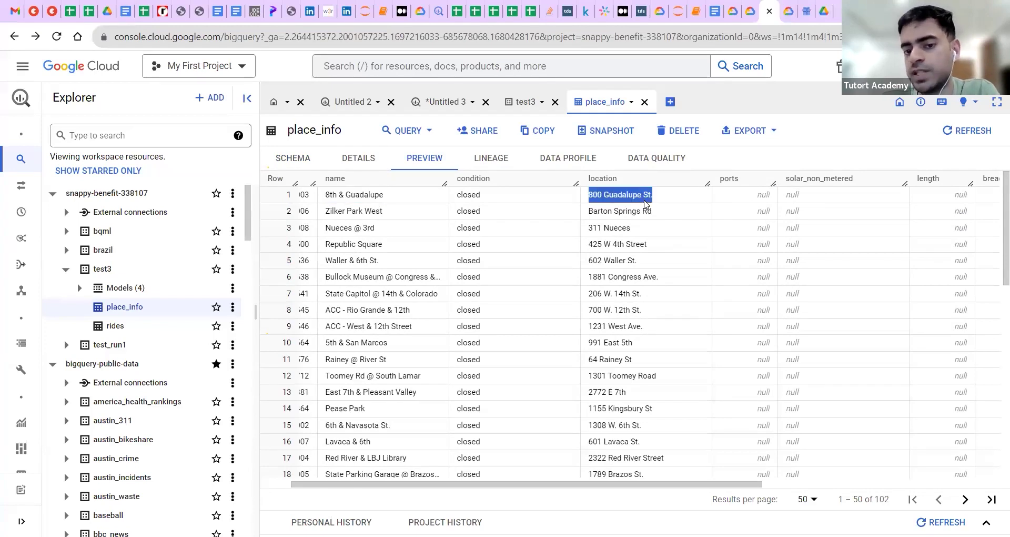
{"action": "scroll", "coordinate": [645, 204], "scroll_direction": "right", "scroll_amount": 1}
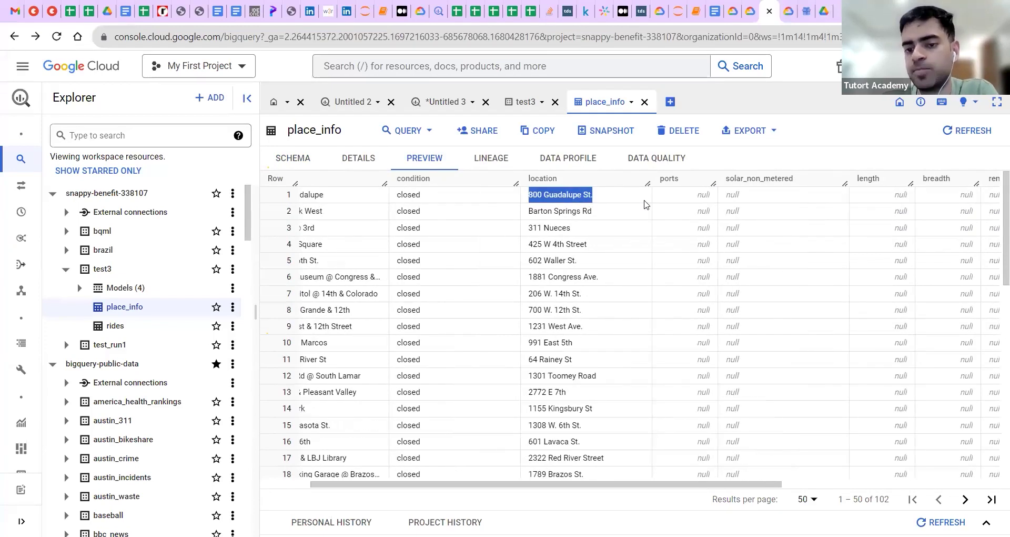
- Examine the ports and solar_non_metered columns in the place_info preview
{"action": "double_click", "coordinate": [692, 184]}
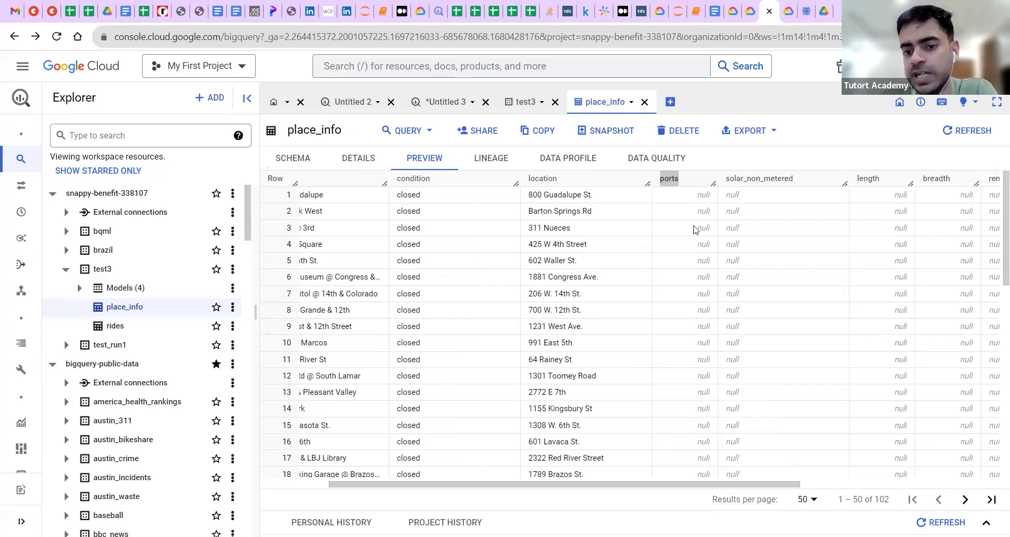
{"action": "scroll", "coordinate": [695, 230], "scroll_direction": "right", "scroll_amount": 3}
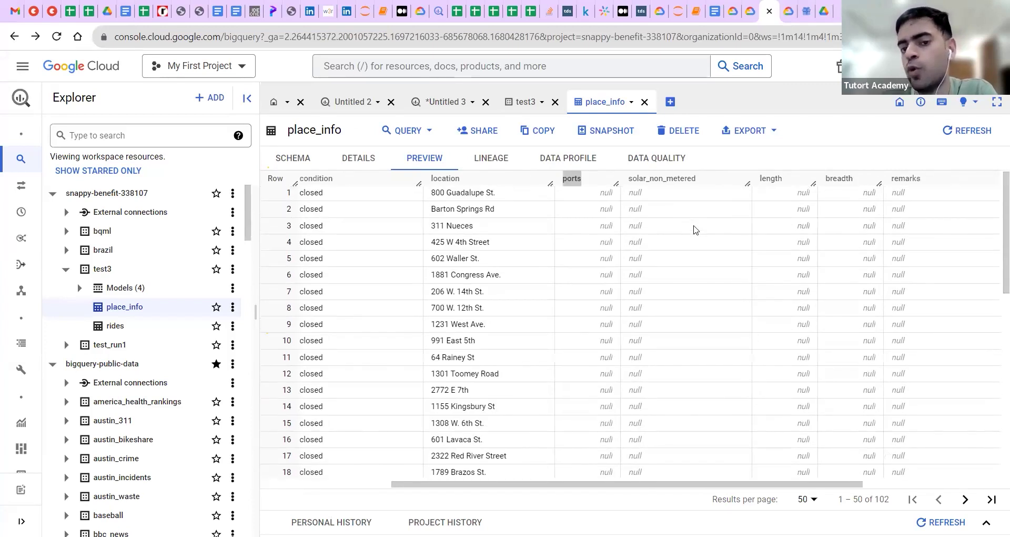
{"action": "scroll", "coordinate": [678, 205], "scroll_direction": "down", "scroll_amount": 1}
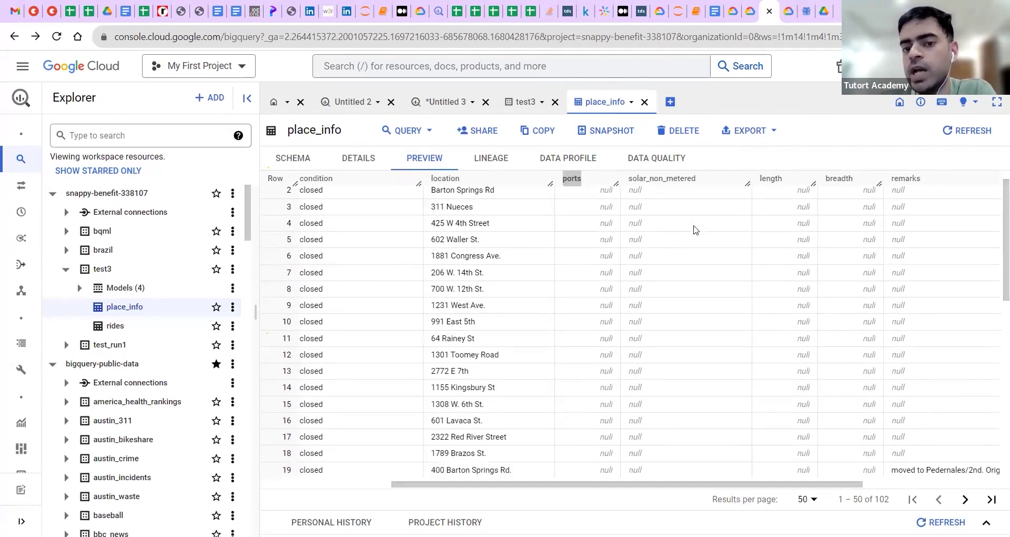
{"action": "double_click", "coordinate": [664, 177]}
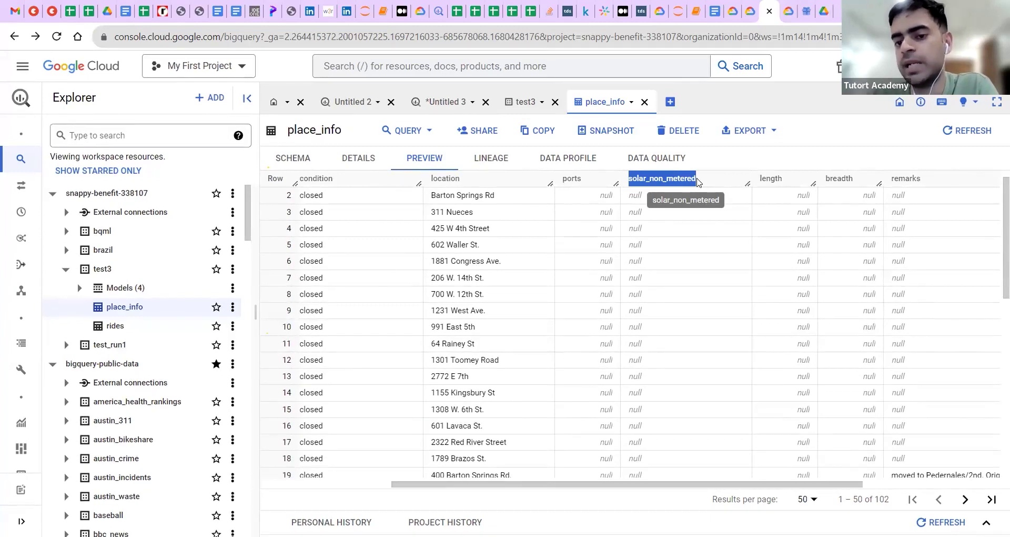
{"action": "scroll", "coordinate": [716, 260], "scroll_direction": "down", "scroll_amount": 2}
{"action": "scroll", "coordinate": [716, 259], "scroll_direction": "left", "scroll_amount": 2}
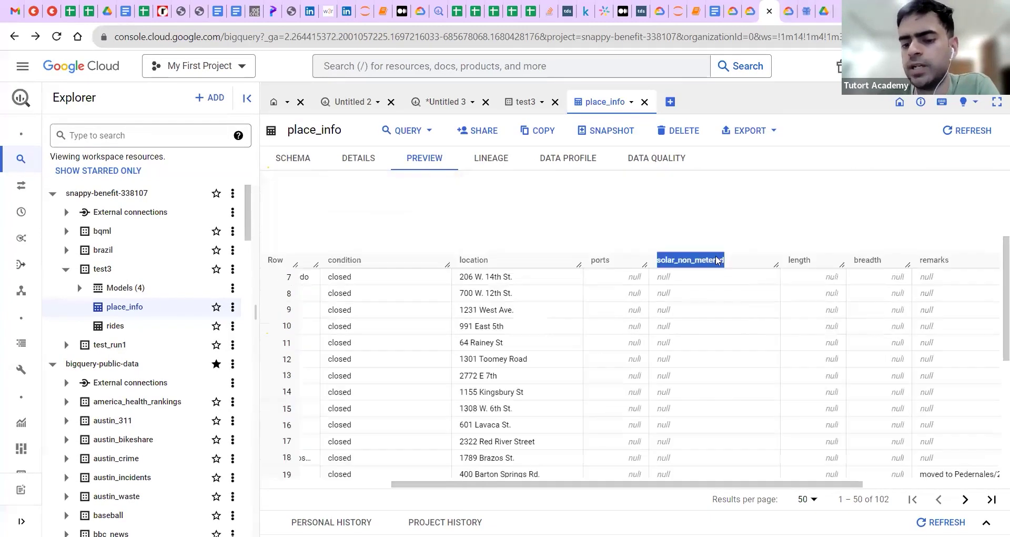
{"action": "scroll", "coordinate": [717, 260], "scroll_direction": "up", "scroll_amount": 3}
{"action": "scroll", "coordinate": [717, 260], "scroll_direction": "down", "scroll_amount": 3}
{"action": "scroll", "coordinate": [716, 260], "scroll_direction": "up", "scroll_amount": 3}
{"action": "scroll", "coordinate": [716, 260], "scroll_direction": "right", "scroll_amount": 3}
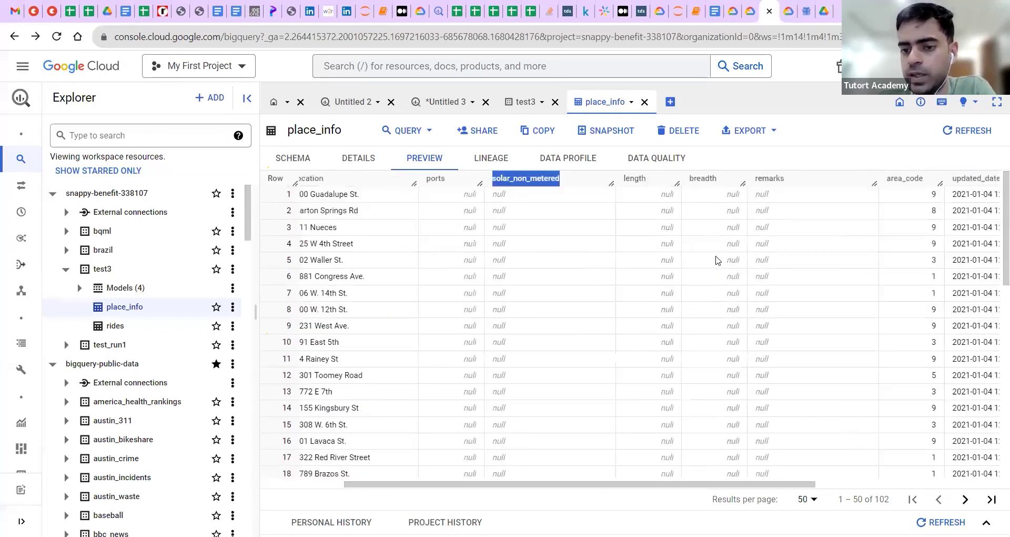
- Examine the length, breadth and remarks columns in the place_info preview
{"action": "left_click", "coordinate": [643, 189]}
{"action": "double_click", "coordinate": [700, 180]}
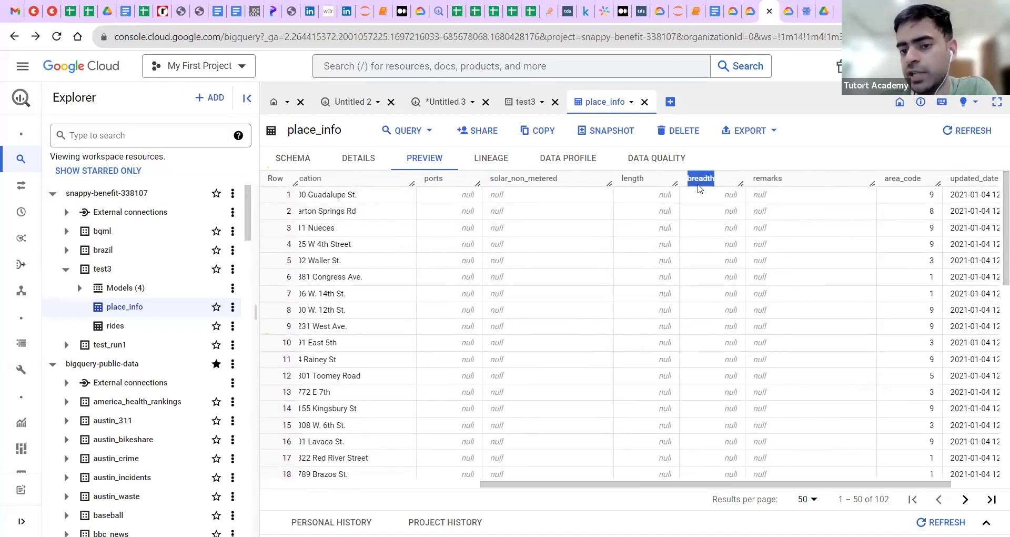
{"action": "scroll", "coordinate": [700, 188], "scroll_direction": "right", "scroll_amount": 2}
{"action": "double_click", "coordinate": [693, 179]}
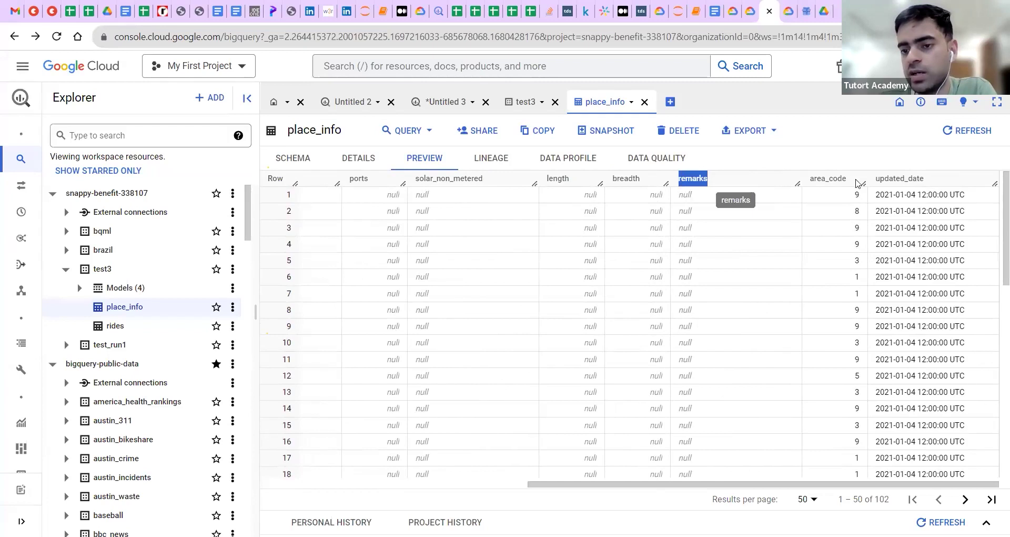
- Examine the area_code column and its row values in the place_info preview
{"action": "double_click", "coordinate": [830, 179]}
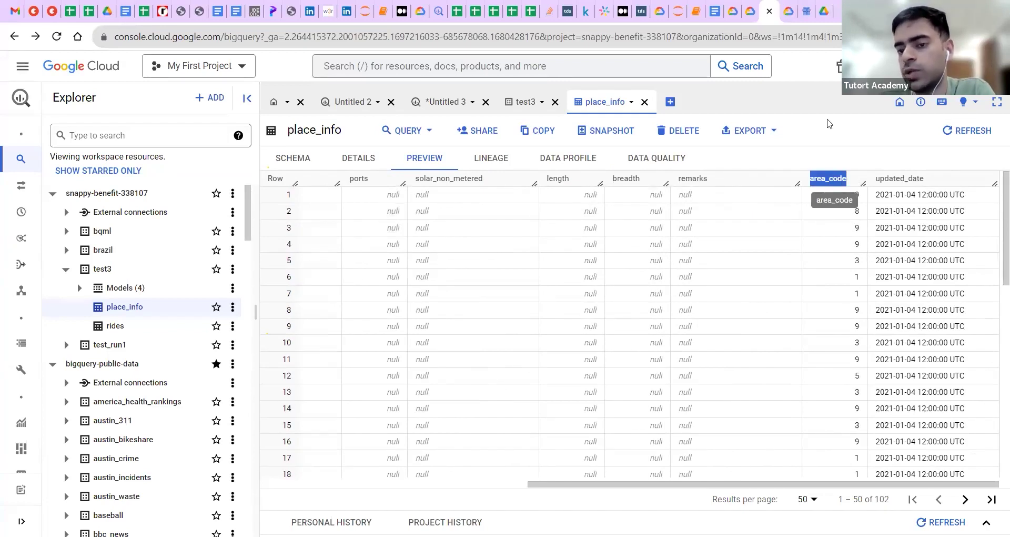
{"action": "scroll", "coordinate": [777, 191], "scroll_direction": "left", "scroll_amount": 10}
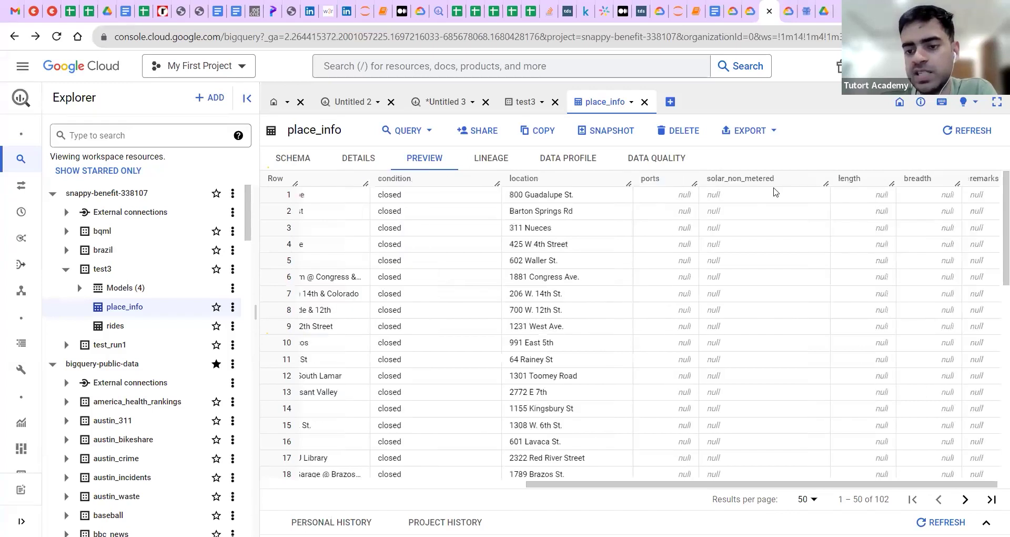
{"action": "scroll", "coordinate": [776, 191], "scroll_direction": "right", "scroll_amount": 5}
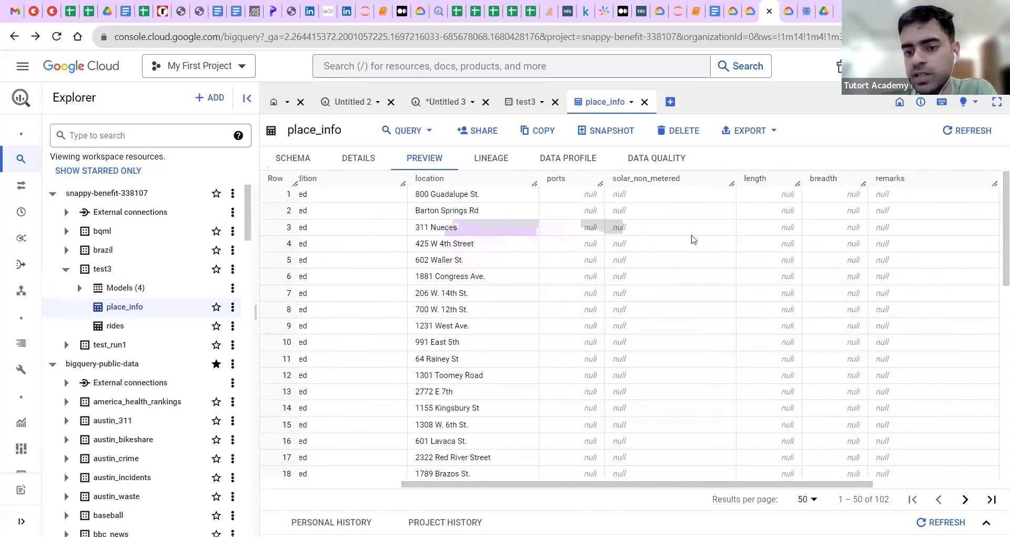
{"action": "scroll", "coordinate": [693, 240], "scroll_direction": "right", "scroll_amount": 3}
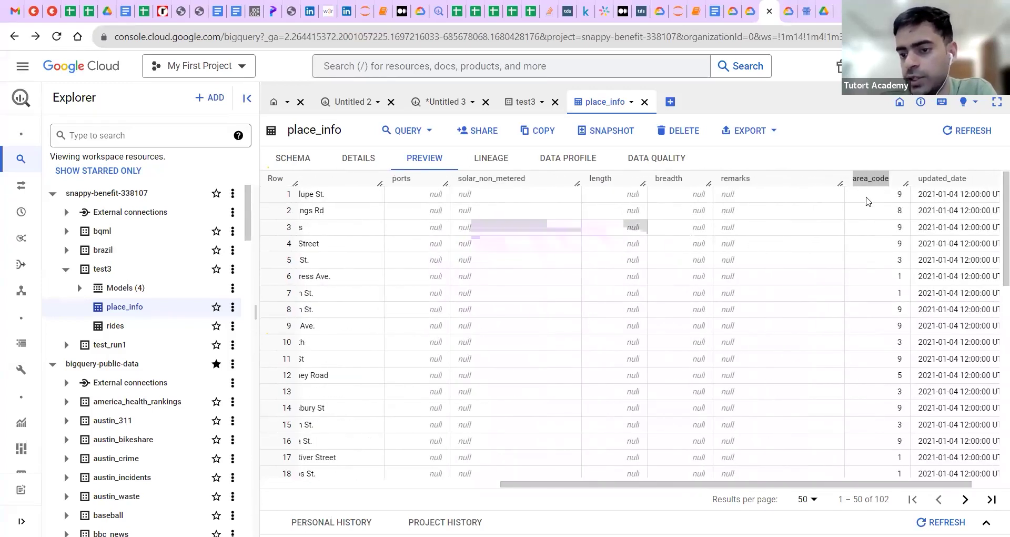
{"action": "double_click", "coordinate": [895, 245]}
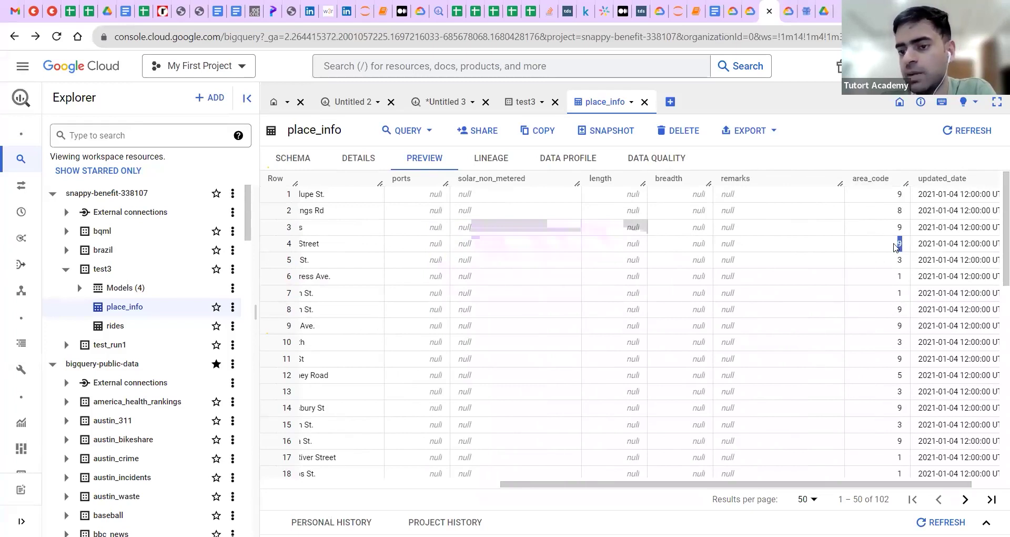
{"action": "scroll", "coordinate": [896, 245], "scroll_direction": "right", "scroll_amount": 1}
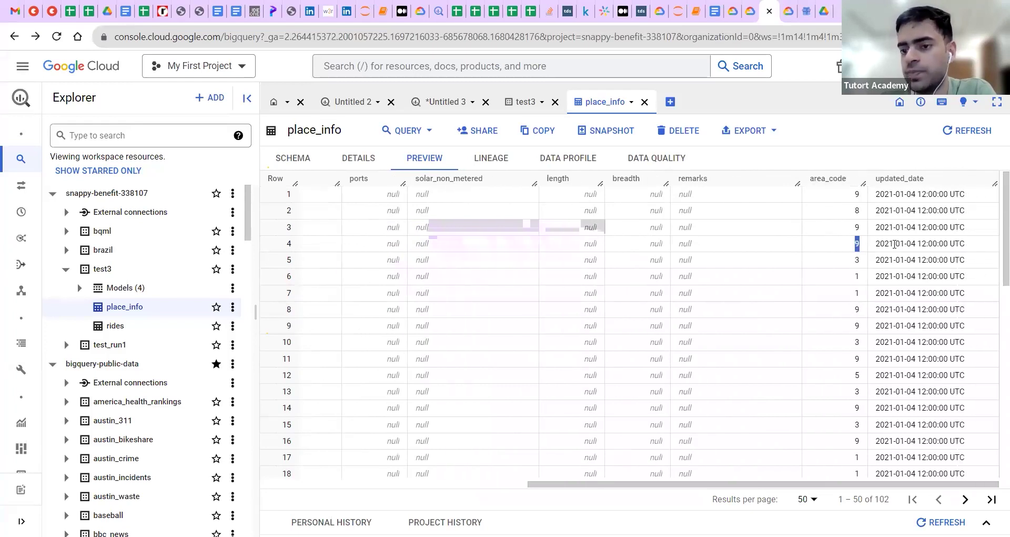
- Examine the updated_date column in the place_info preview
{"action": "triple_click", "coordinate": [914, 194]}
{"action": "triple_click", "coordinate": [891, 176]}
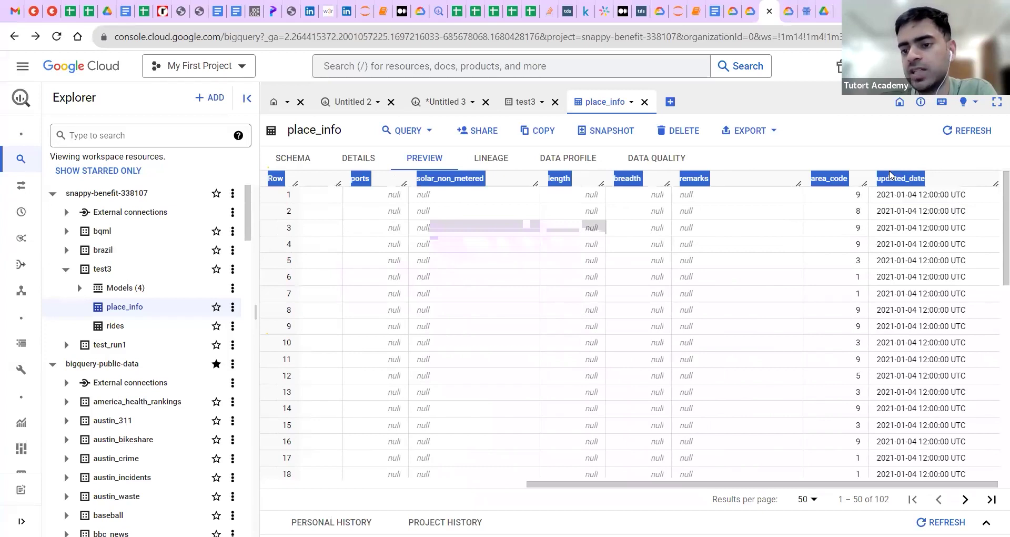
{"action": "left_click", "coordinate": [907, 191]}
{"action": "triple_click", "coordinate": [883, 192]}
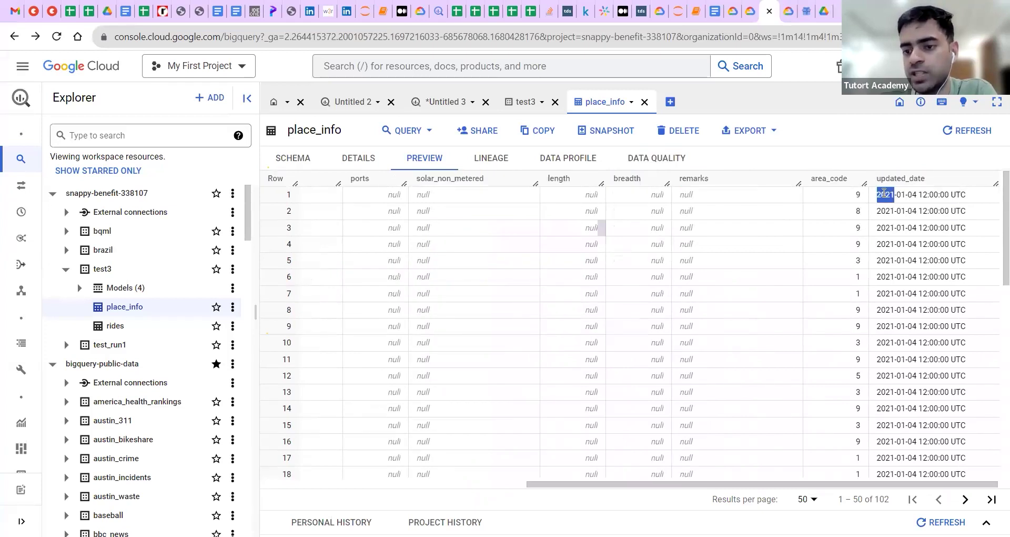
- Open the rides table's schema and compare its source_id and dest_id fields with the place_id column of place_info
{"action": "scroll", "coordinate": [821, 193], "scroll_direction": "left", "scroll_amount": 5}
{"action": "double_click", "coordinate": [339, 195]}
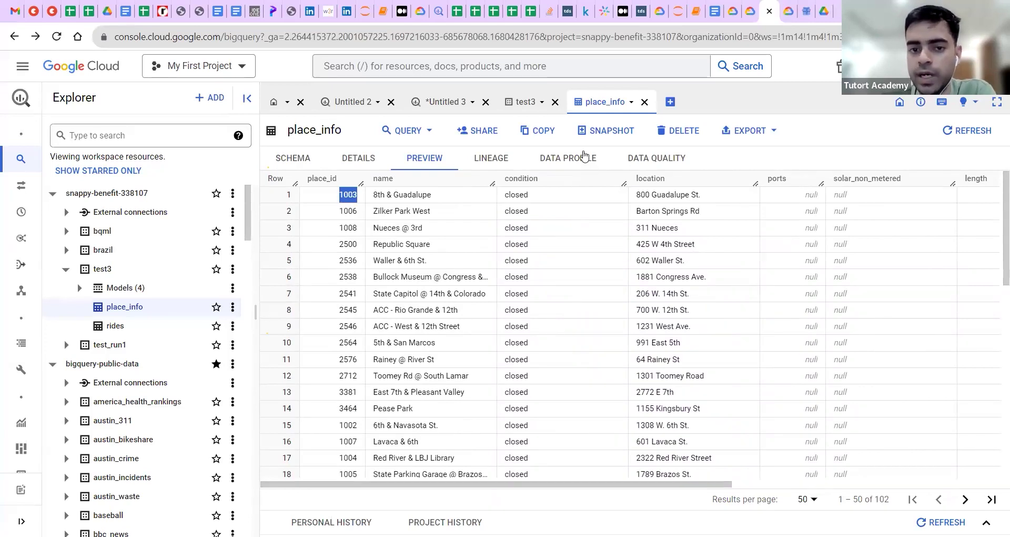
{"action": "left_click", "coordinate": [528, 103]}
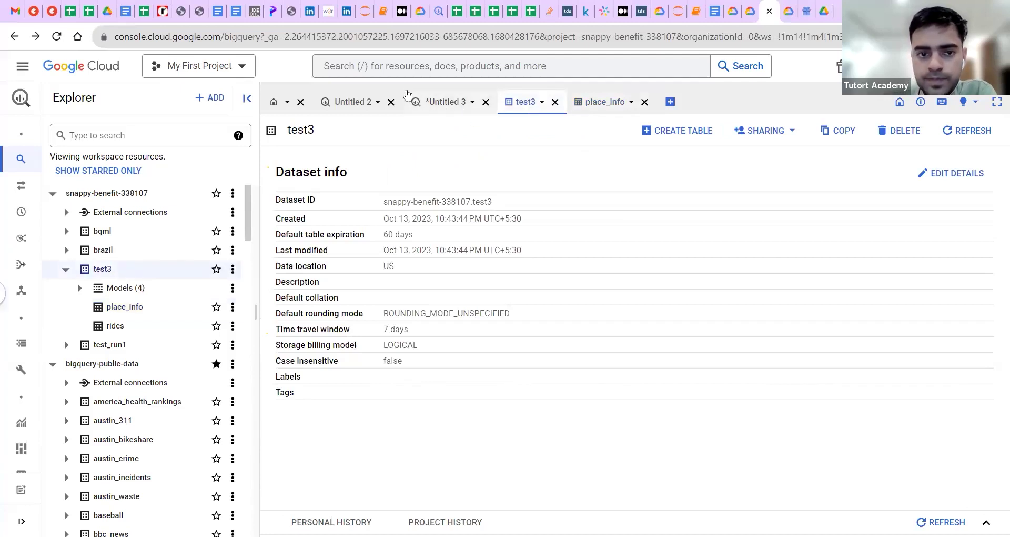
{"action": "left_click", "coordinate": [112, 325]}
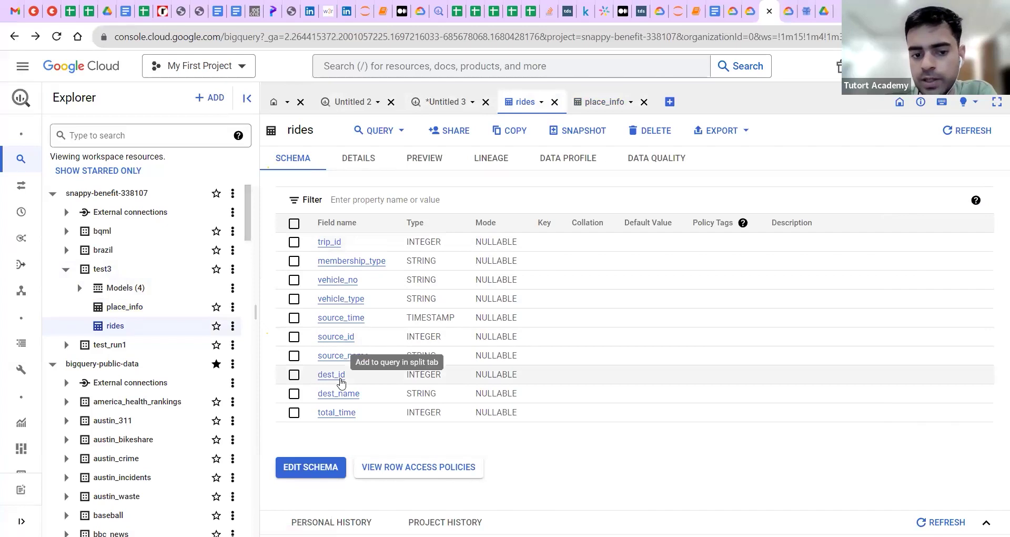
{"action": "left_click", "coordinate": [598, 102]}
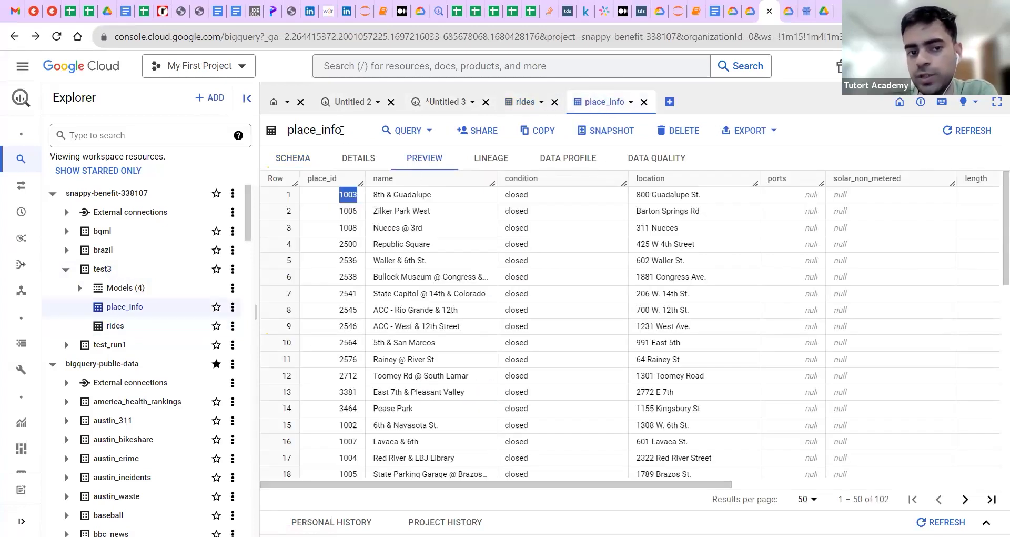
{"action": "left_click_drag", "start_coordinate": [342, 131], "coordinate": [278, 135]}
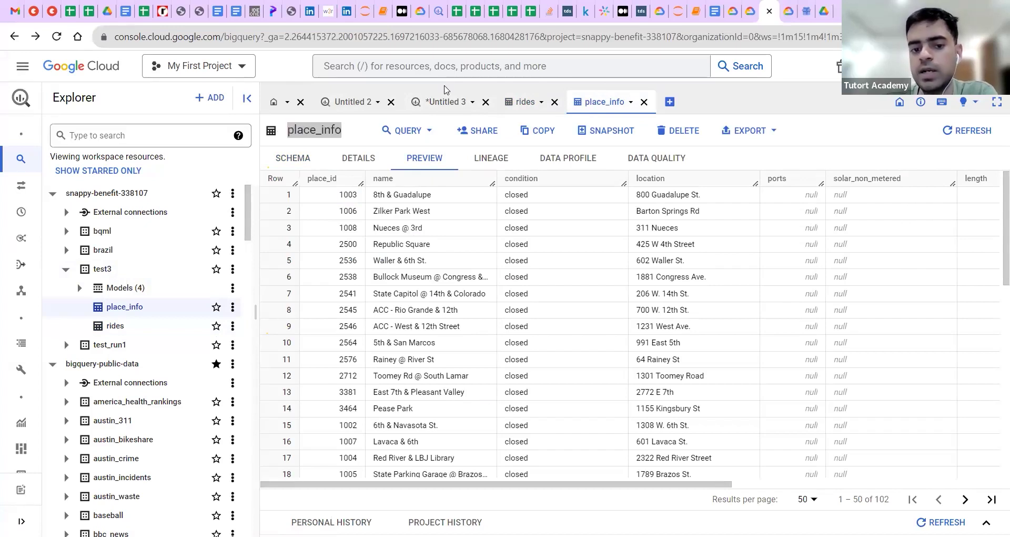
{"action": "left_click", "coordinate": [521, 105]}
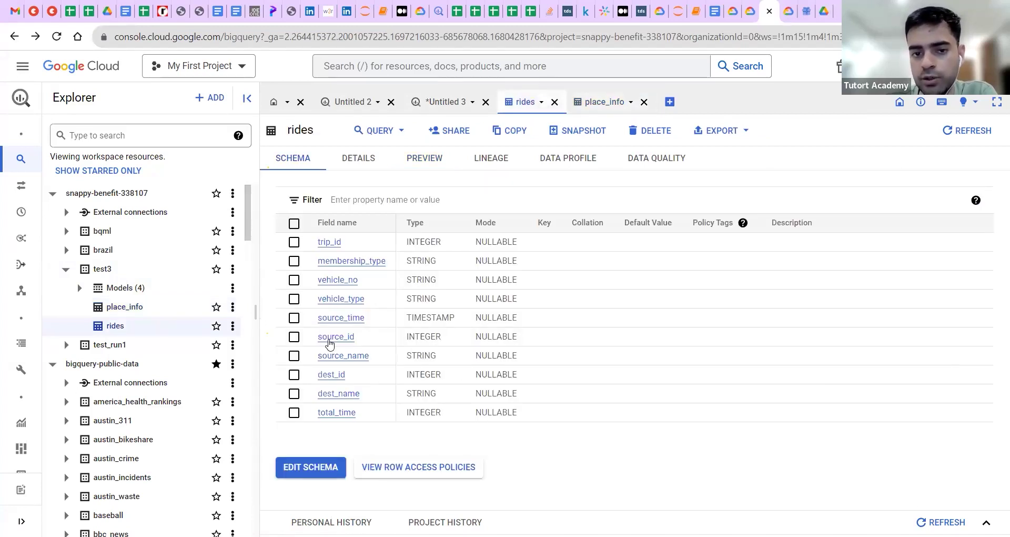
- Preview the rides table's rows and compare the source_id and dest_id values with place_info's place_id values
{"action": "left_click", "coordinate": [425, 159]}
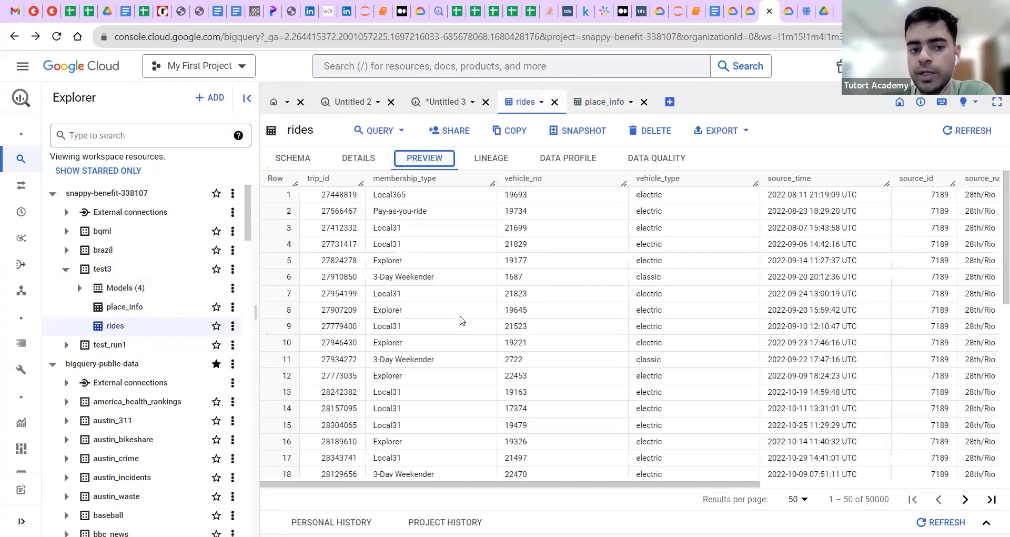
{"action": "scroll", "coordinate": [461, 320], "scroll_direction": "right", "scroll_amount": 10}
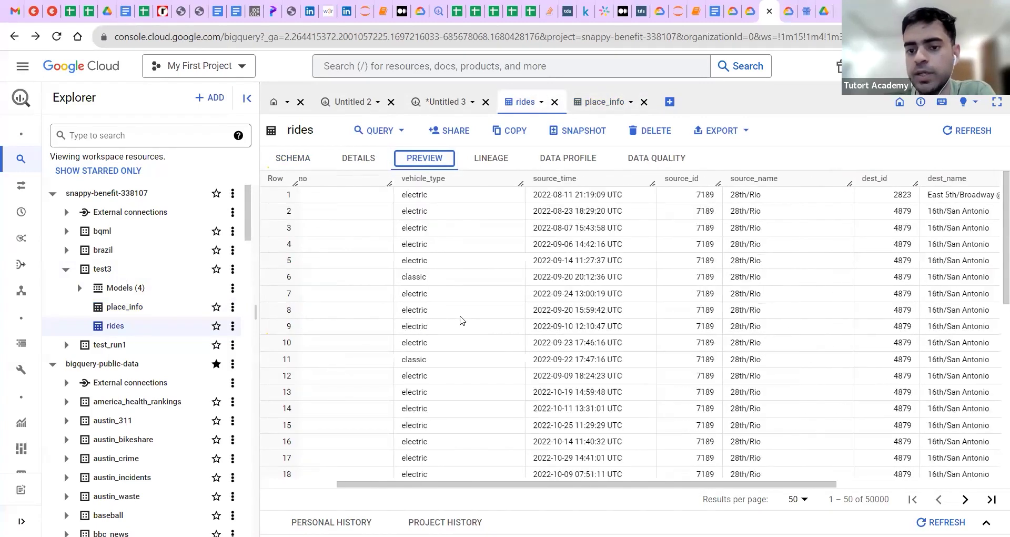
{"action": "double_click", "coordinate": [616, 178]}
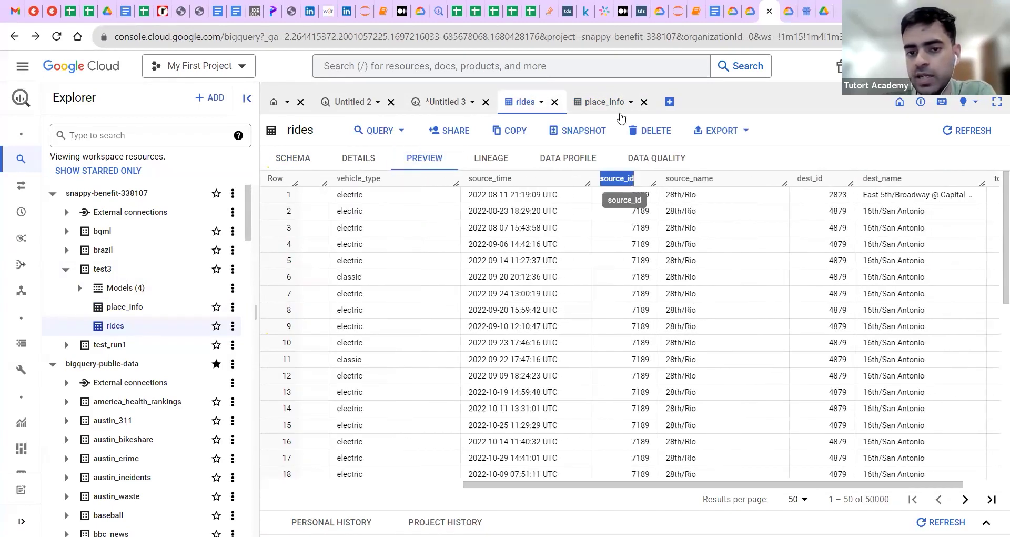
{"action": "left_click", "coordinate": [605, 102]}
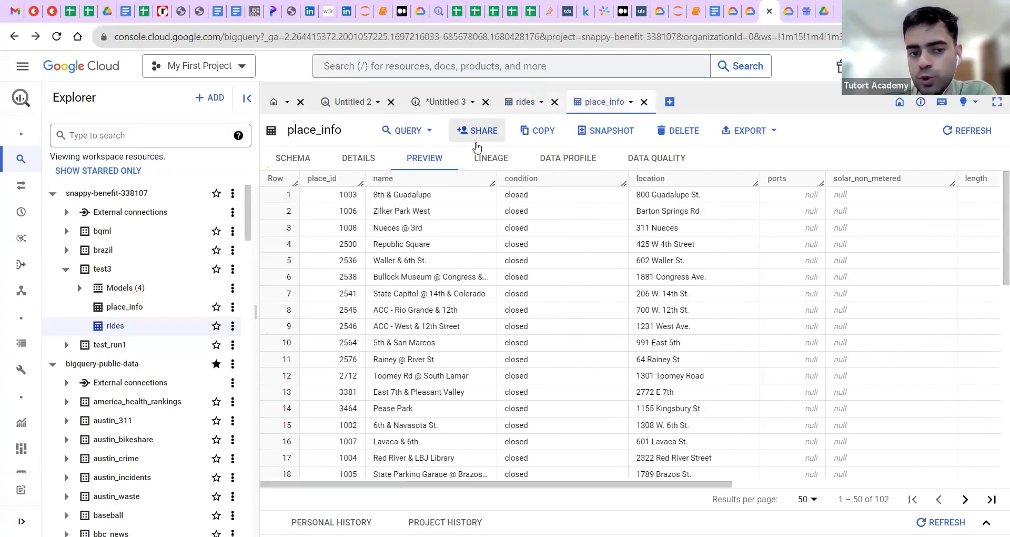
{"action": "double_click", "coordinate": [348, 194]}
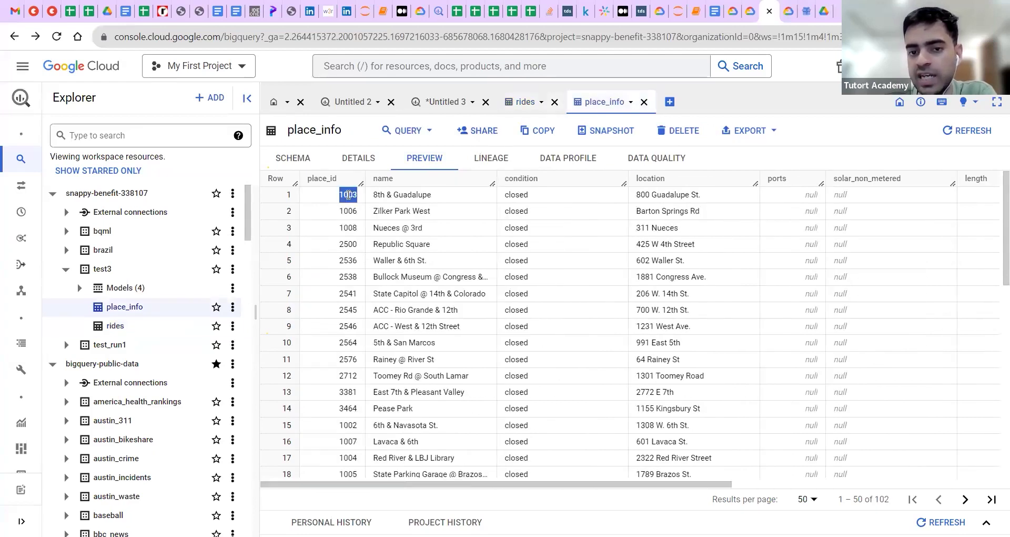
{"action": "left_click", "coordinate": [520, 105]}
{"action": "double_click", "coordinate": [838, 195]}
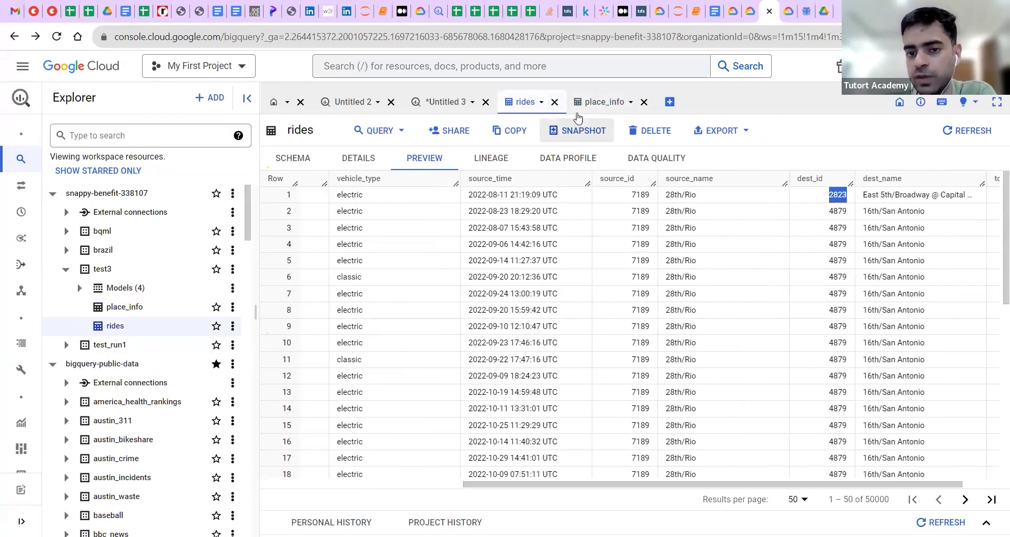
{"action": "left_click", "coordinate": [596, 106]}
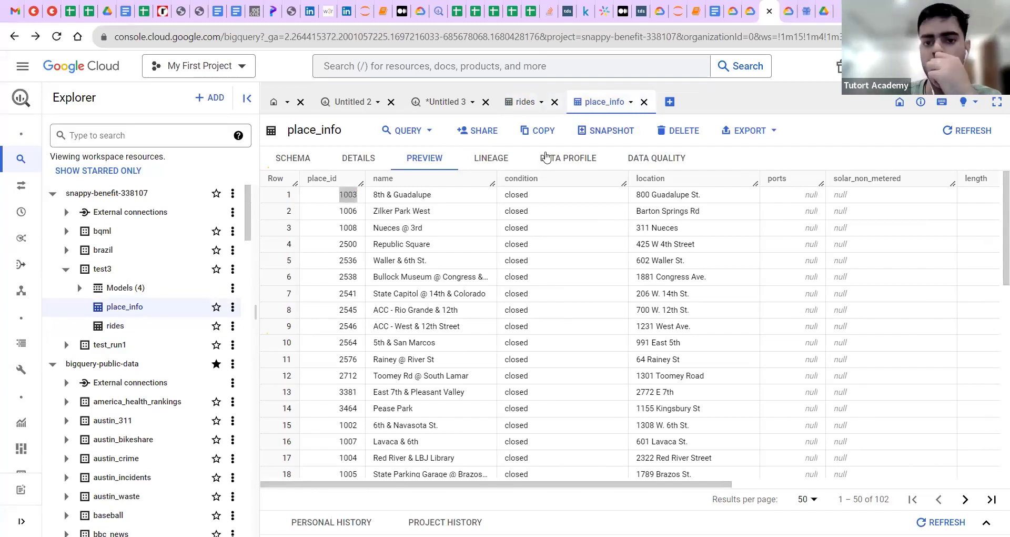
- Examine the source_time column in the rides preview, using the first row's timestamp
{"action": "left_click", "coordinate": [533, 101]}
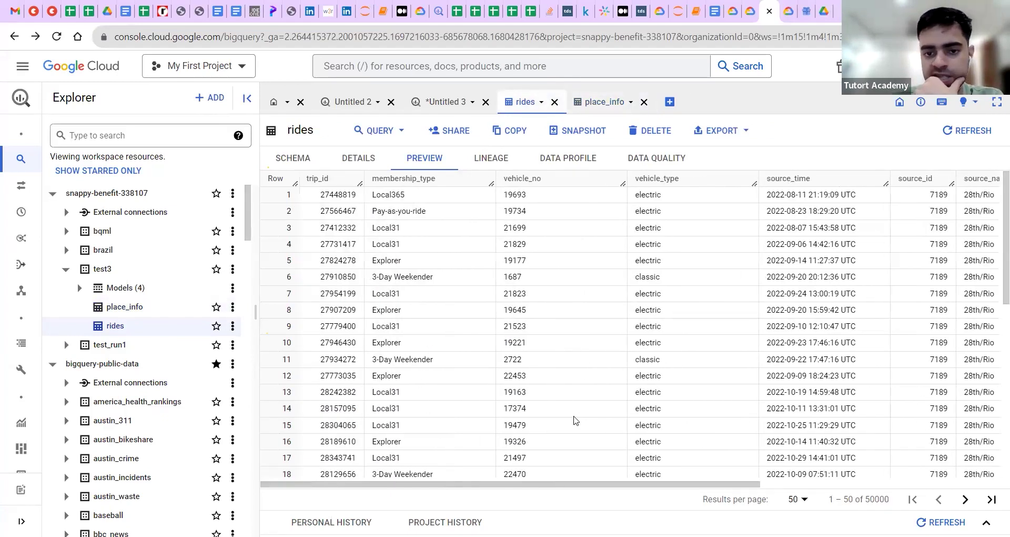
{"action": "scroll", "coordinate": [575, 420], "scroll_direction": "right", "scroll_amount": 6}
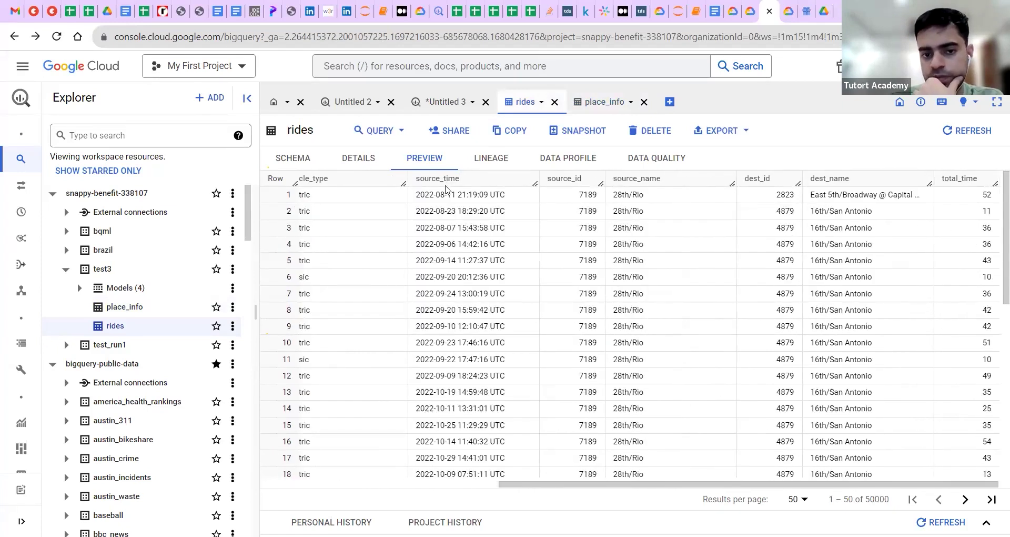
{"action": "double_click", "coordinate": [440, 180]}
{"action": "key", "text": "ctrl+c"}
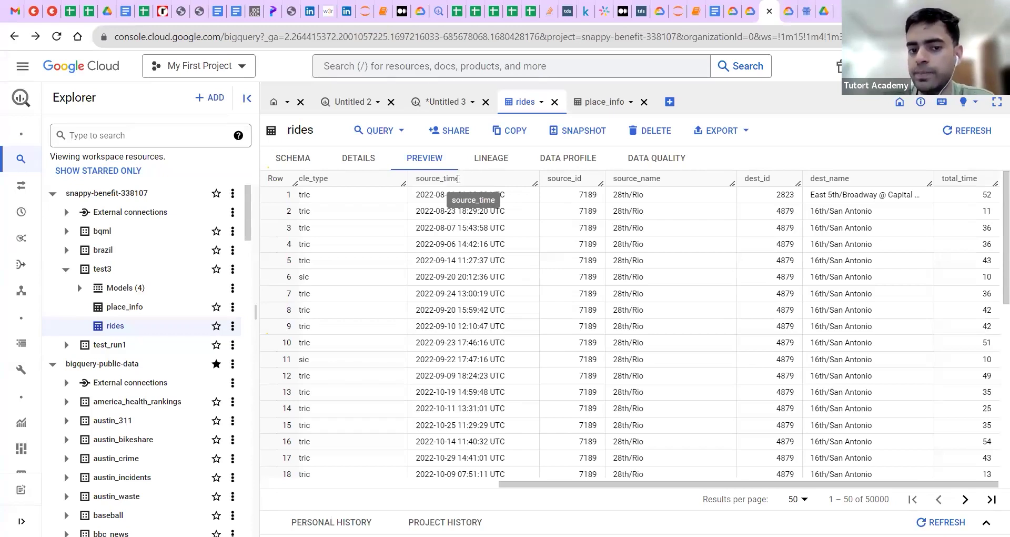
{"action": "triple_click", "coordinate": [428, 194]}
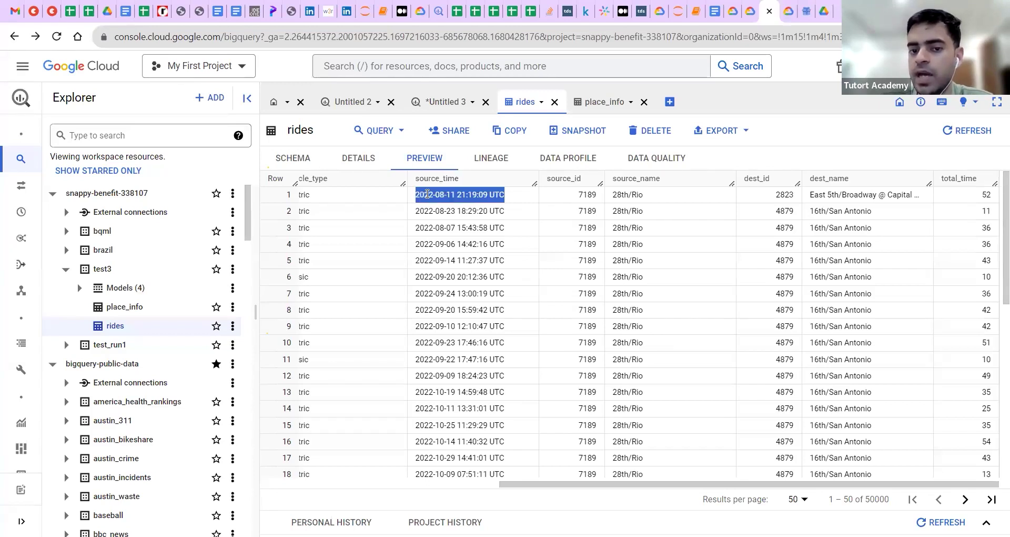
{"action": "key", "text": "ctrl+plus"}
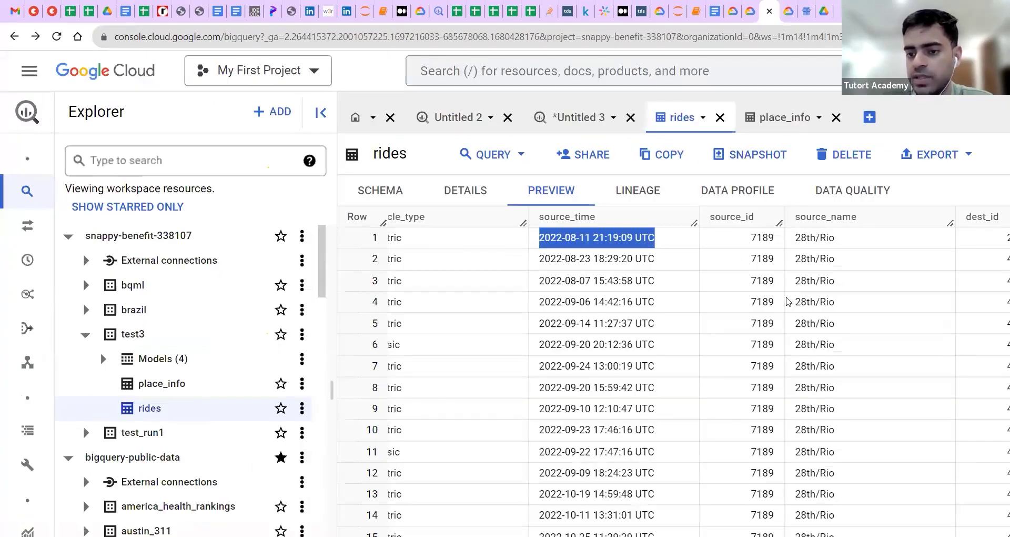
{"action": "key", "text": "ctrl+minus"}
{"action": "key", "text": "ctrl+minus"}
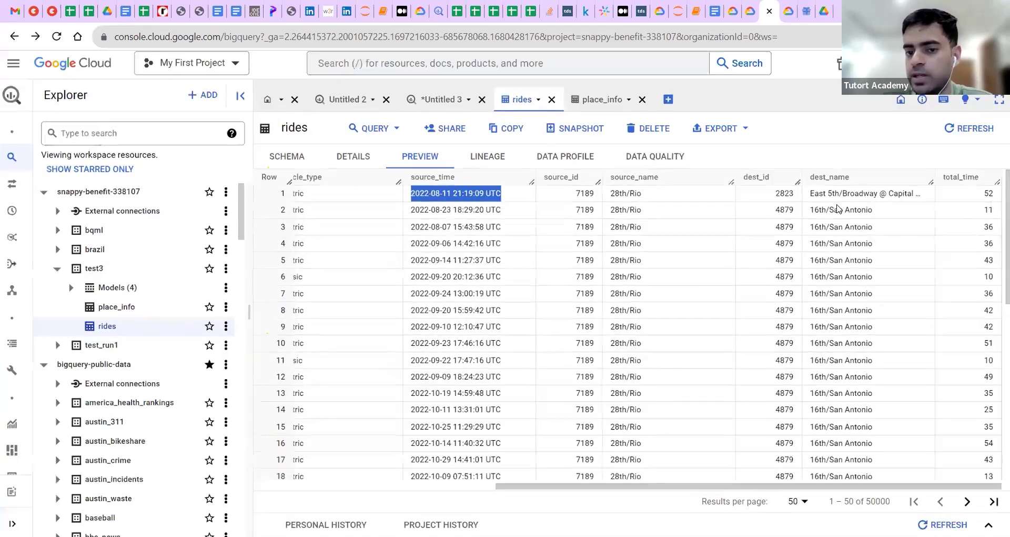
- Compare the first ride's total_time value with its source_time timestamp in the rides preview
{"action": "scroll", "coordinate": [672, 212], "scroll_direction": "left", "scroll_amount": 5}
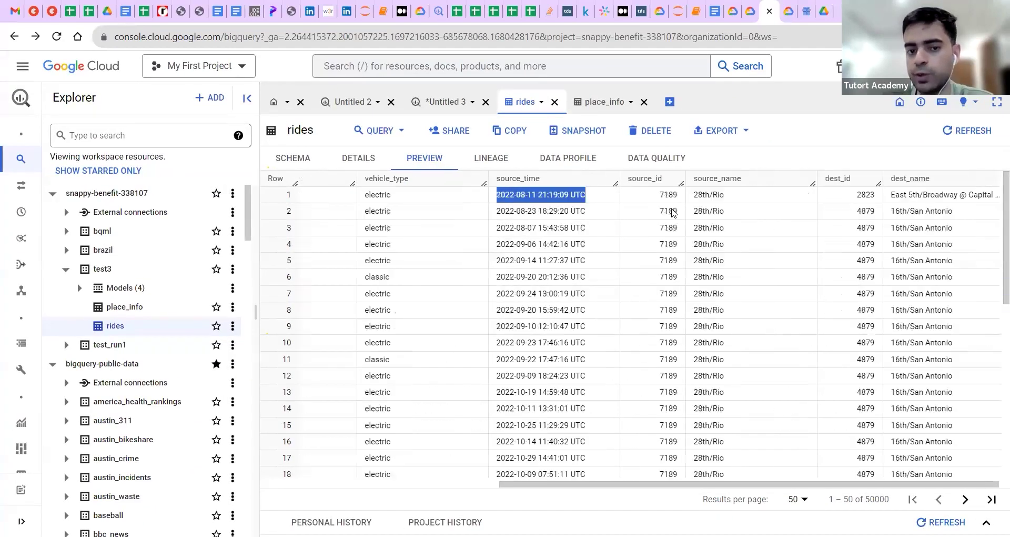
{"action": "scroll", "coordinate": [672, 213], "scroll_direction": "left", "scroll_amount": 1}
{"action": "scroll", "coordinate": [672, 213], "scroll_direction": "right", "scroll_amount": 5}
{"action": "scroll", "coordinate": [673, 209], "scroll_direction": "left", "scroll_amount": 2}
{"action": "scroll", "coordinate": [673, 209], "scroll_direction": "right", "scroll_amount": 4}
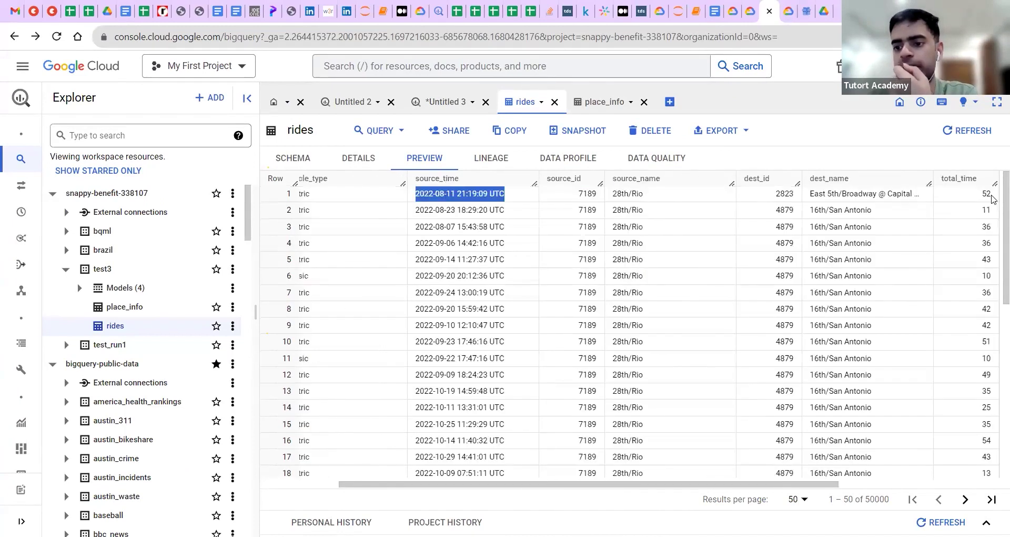
{"action": "left_click", "coordinate": [987, 199]}
{"action": "double_click", "coordinate": [987, 198]}
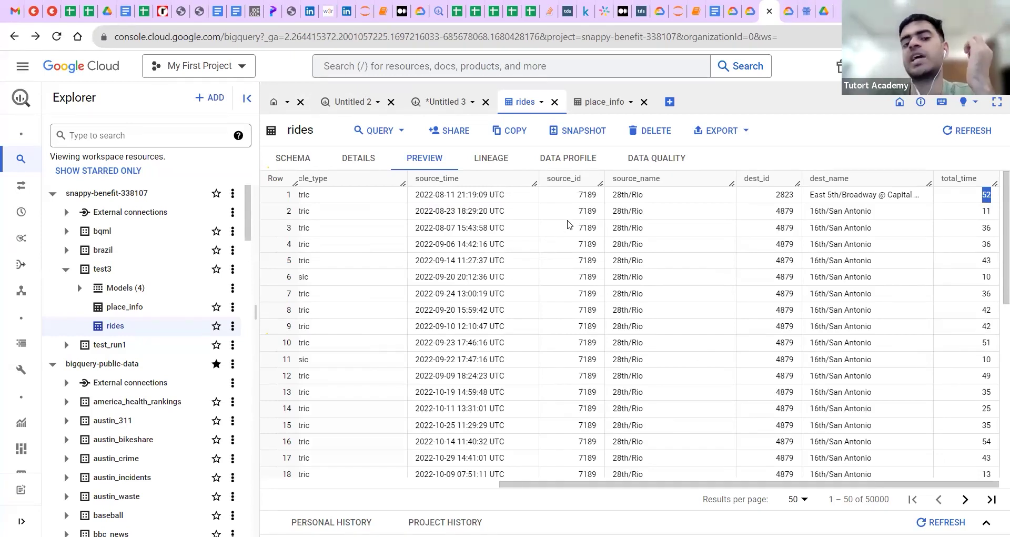
{"action": "left_click", "coordinate": [445, 195]}
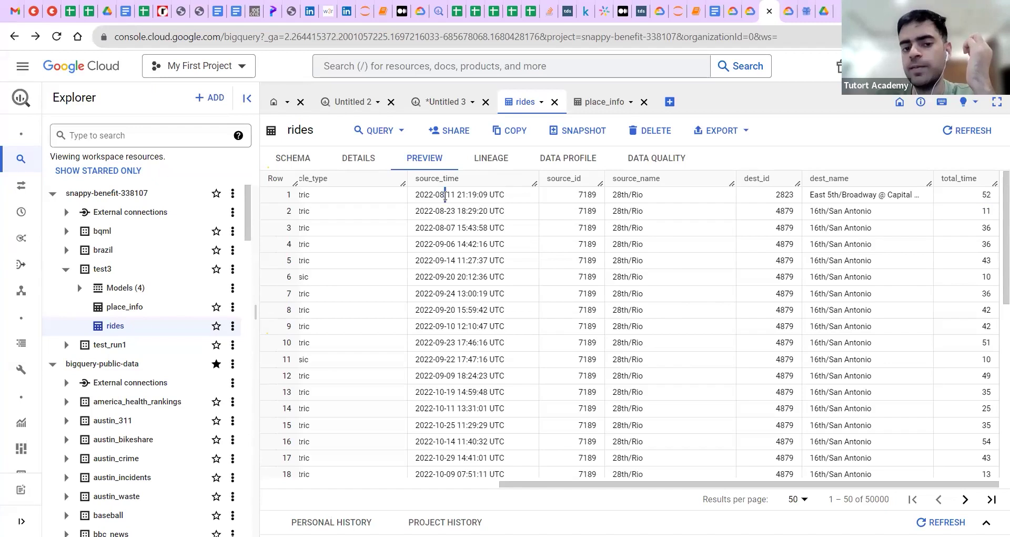
{"action": "triple_click", "coordinate": [445, 195]}
{"action": "double_click", "coordinate": [985, 195]}
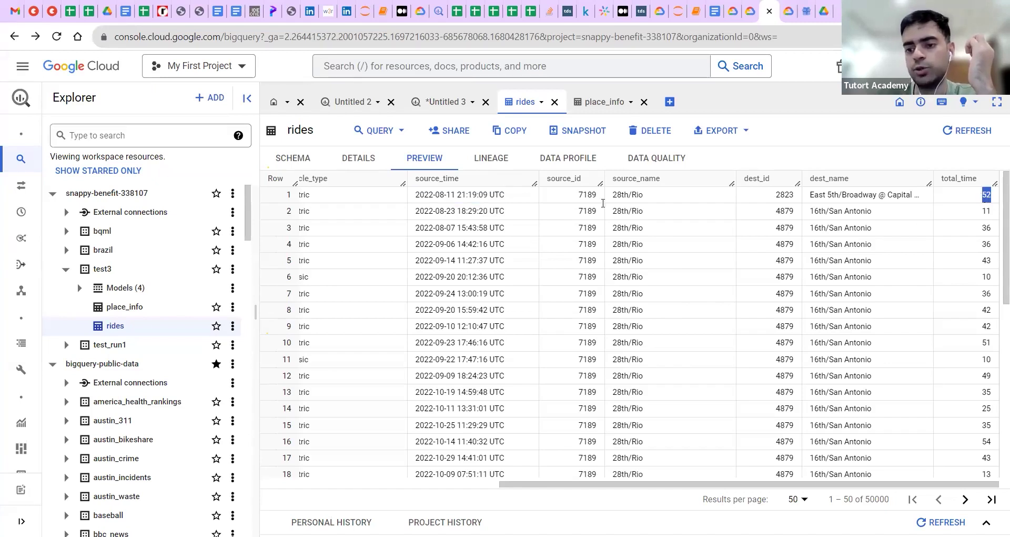
{"action": "triple_click", "coordinate": [480, 195]}
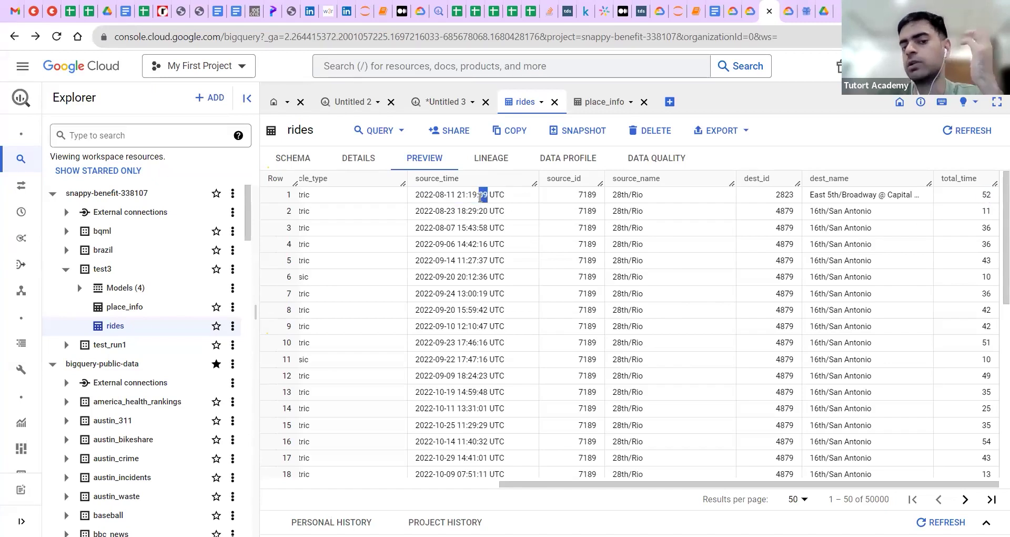
- Return to the Untitled 3 query that selects distinct membership and vehicle types
{"action": "left_click", "coordinate": [458, 104]}
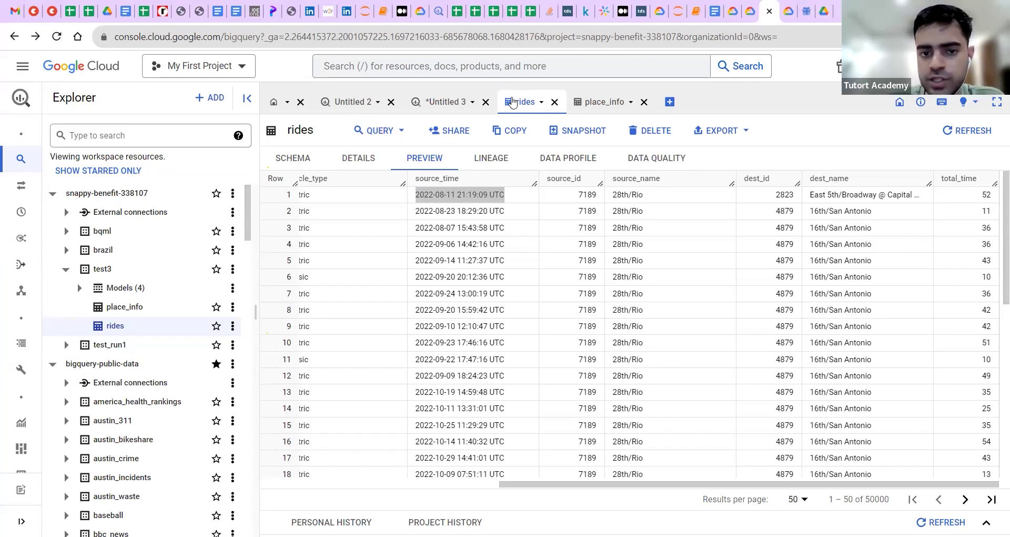
{"action": "left_click", "coordinate": [441, 101]}
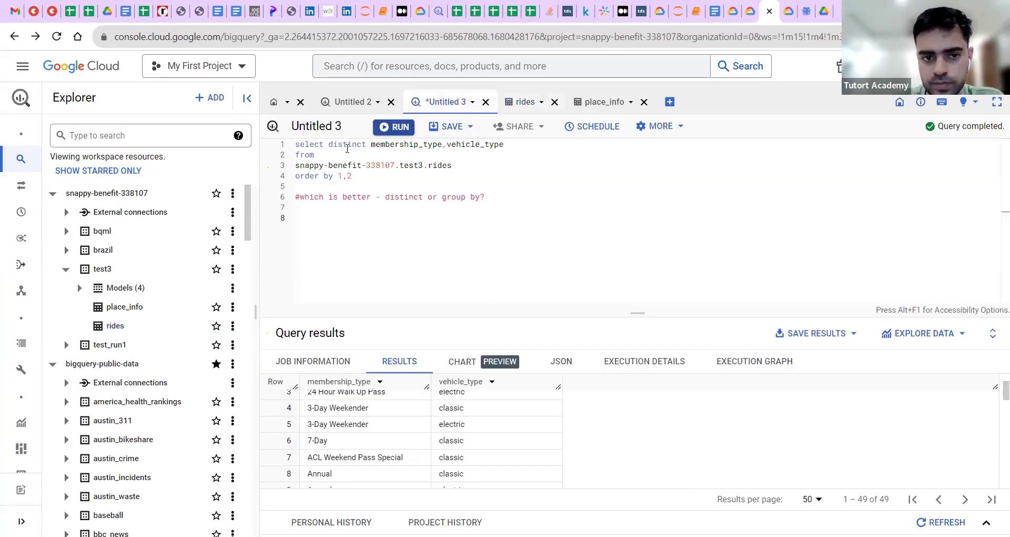
- Replace the distinct membership and vehicle type selection with min(source_time), max(source_time), taking the column name from the rides table
{"action": "left_click_drag", "start_coordinate": [328, 145], "coordinate": [544, 146]}
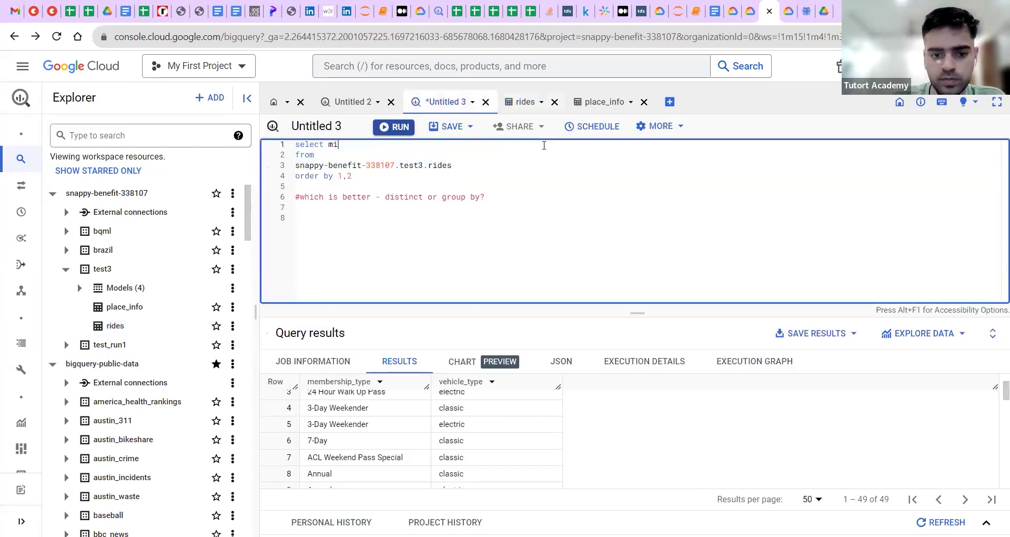
{"action": "type", "text": "min("}
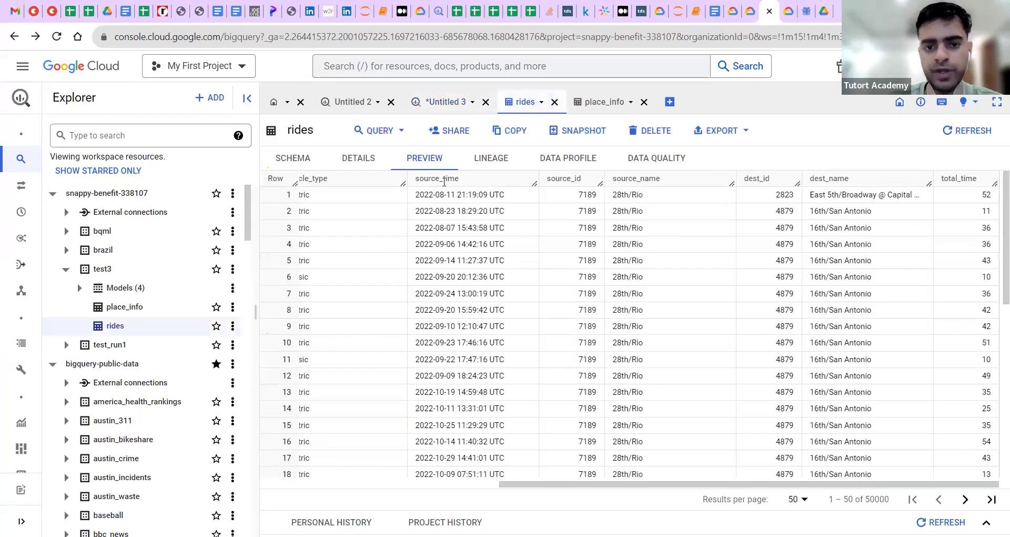
{"action": "left_click", "coordinate": [430, 106]}
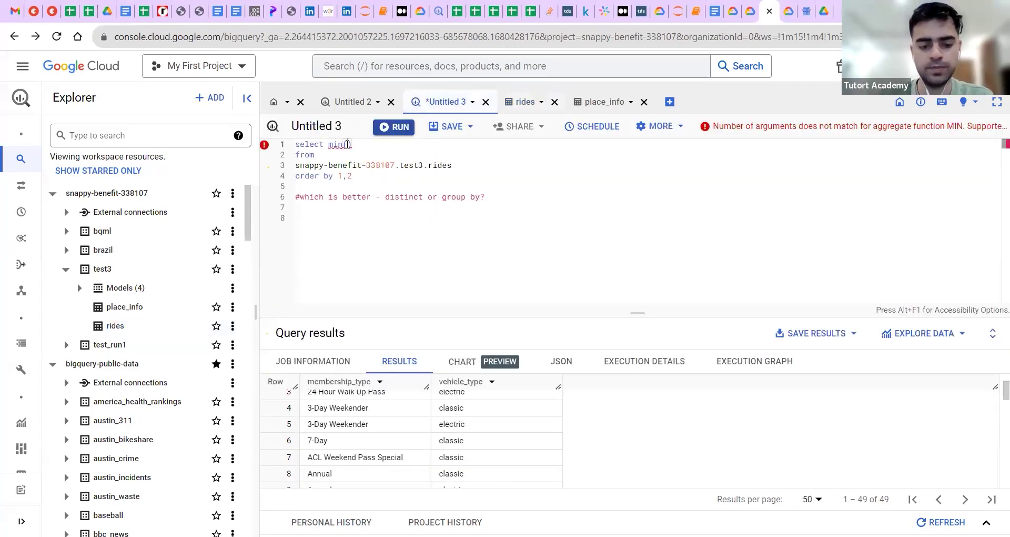
{"action": "key", "text": "ctrl+v"}
{"action": "left_click", "coordinate": [409, 147]}
{"action": "type", "text": ", m"}
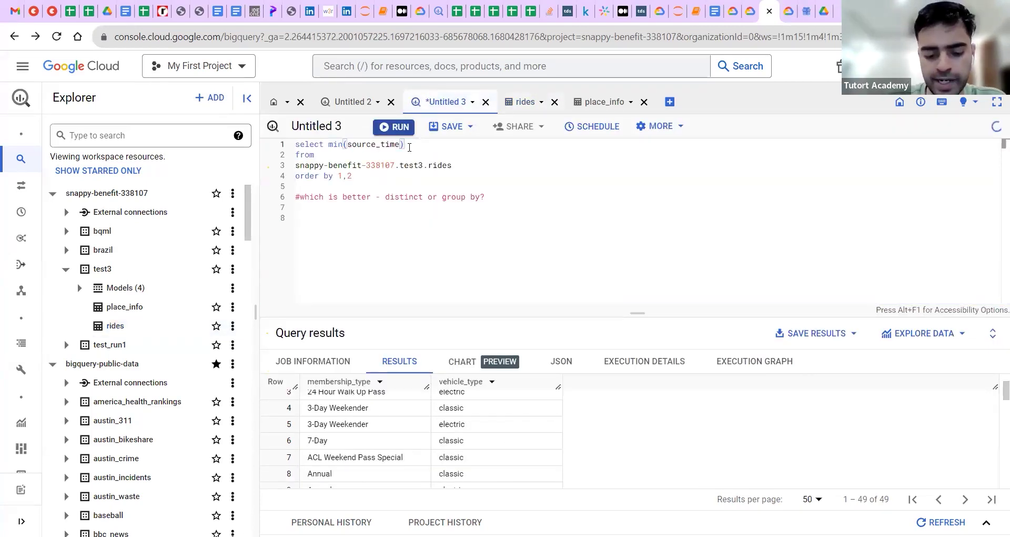
{"action": "type", "text": "ax("}
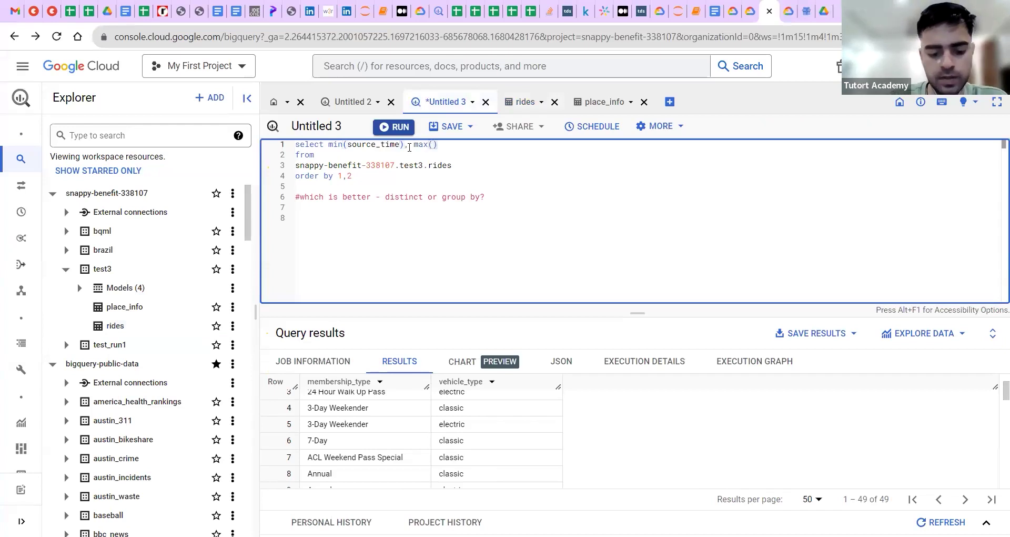
{"action": "type", "text": "source_time"}
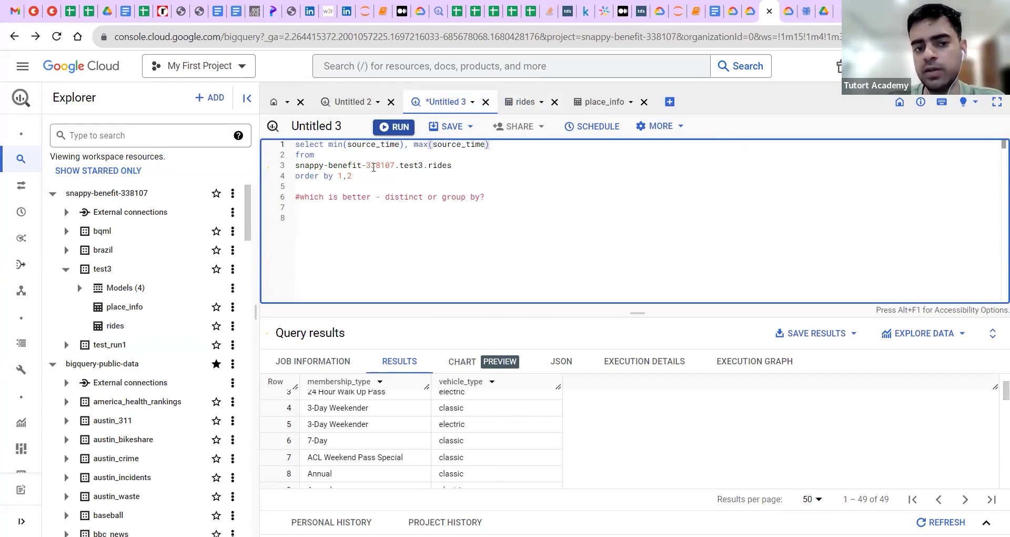
- Join the from keyword onto the select line and run the min and max source_time query
{"action": "left_click", "coordinate": [296, 155]}
{"action": "key", "text": "BackSpace"}
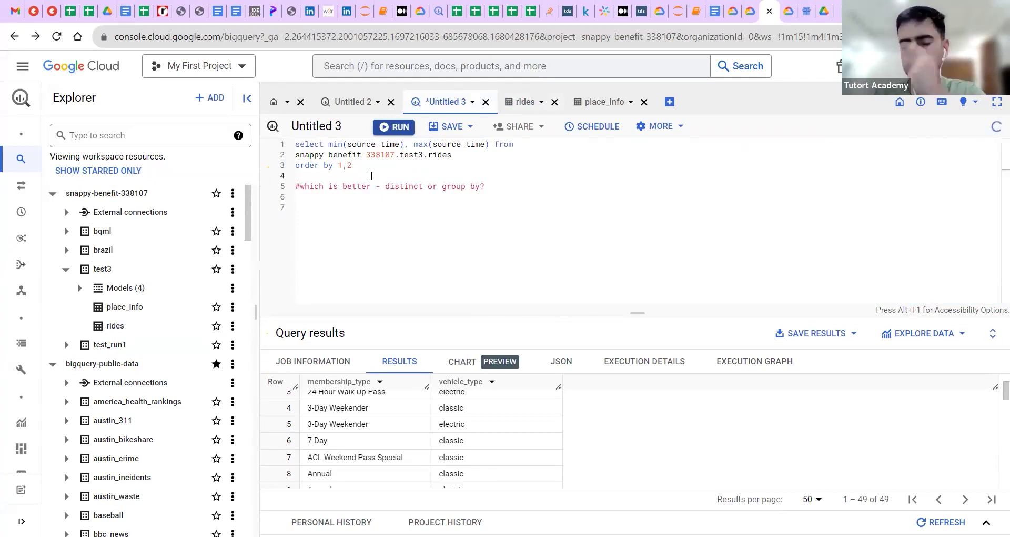
{"action": "left_click", "coordinate": [371, 176]}
{"action": "left_click", "coordinate": [402, 135]}
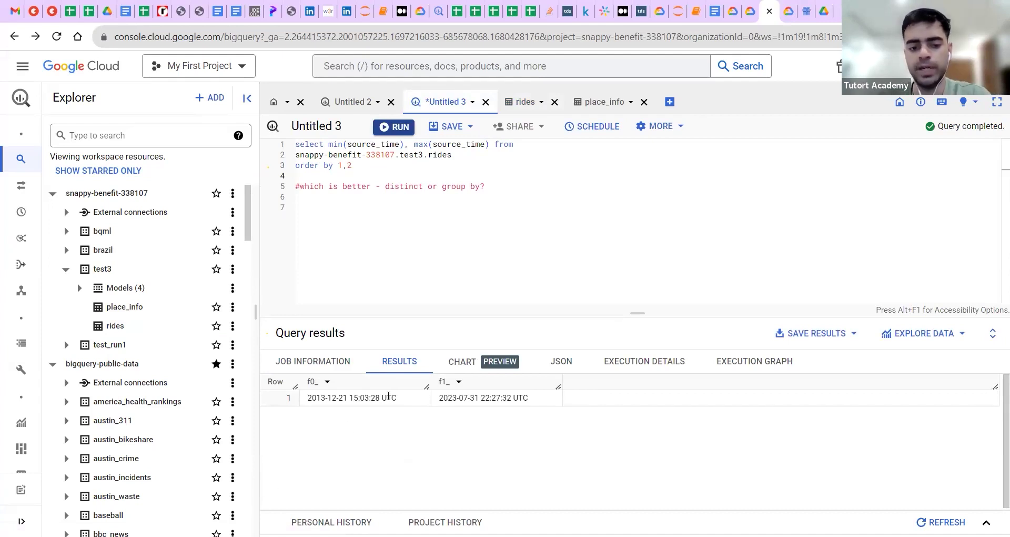
- Examine the earliest and latest source_time values in the query results, comparing their years
{"action": "triple_click", "coordinate": [363, 399]}
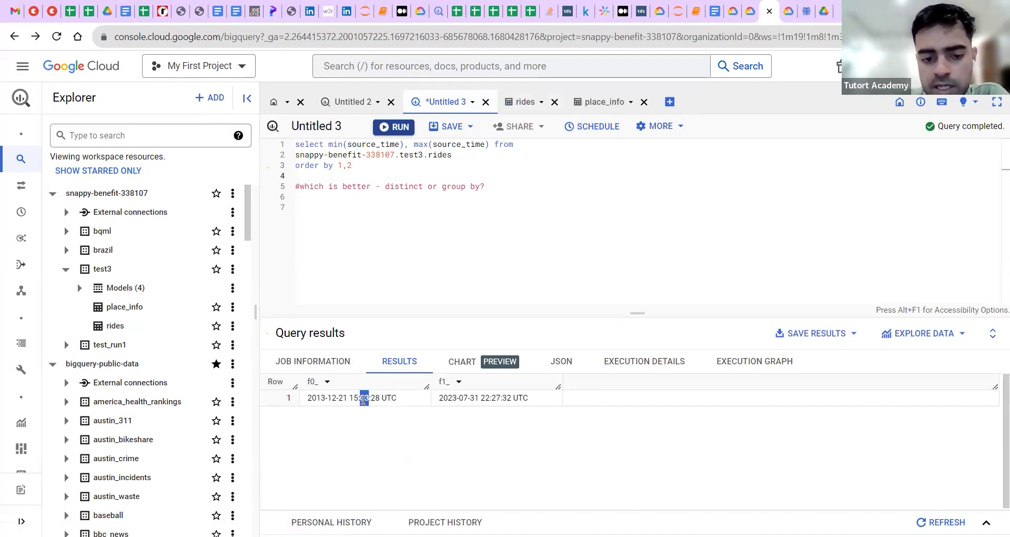
{"action": "triple_click", "coordinate": [462, 398]}
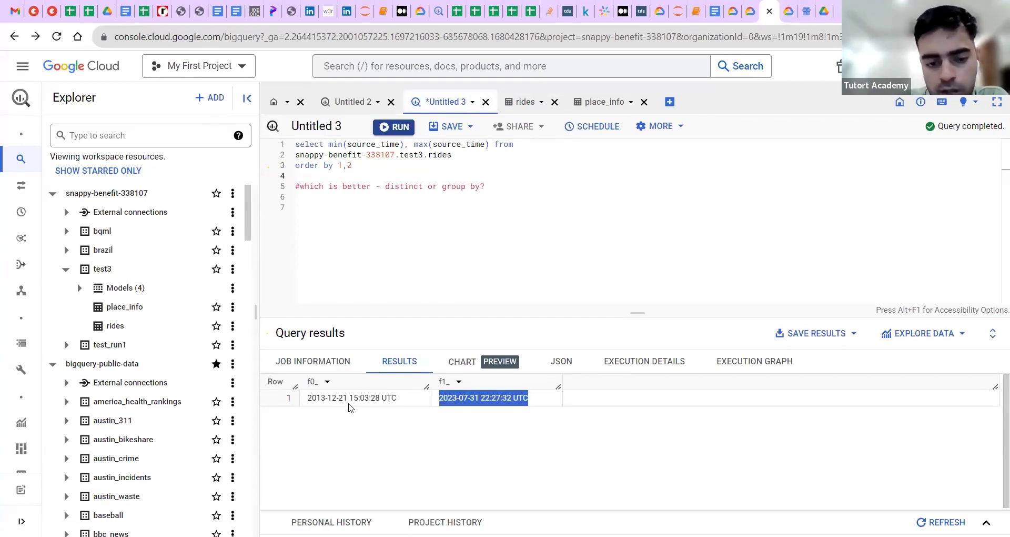
{"action": "scroll", "coordinate": [337, 402], "scroll_direction": "up", "scroll_amount": 5}
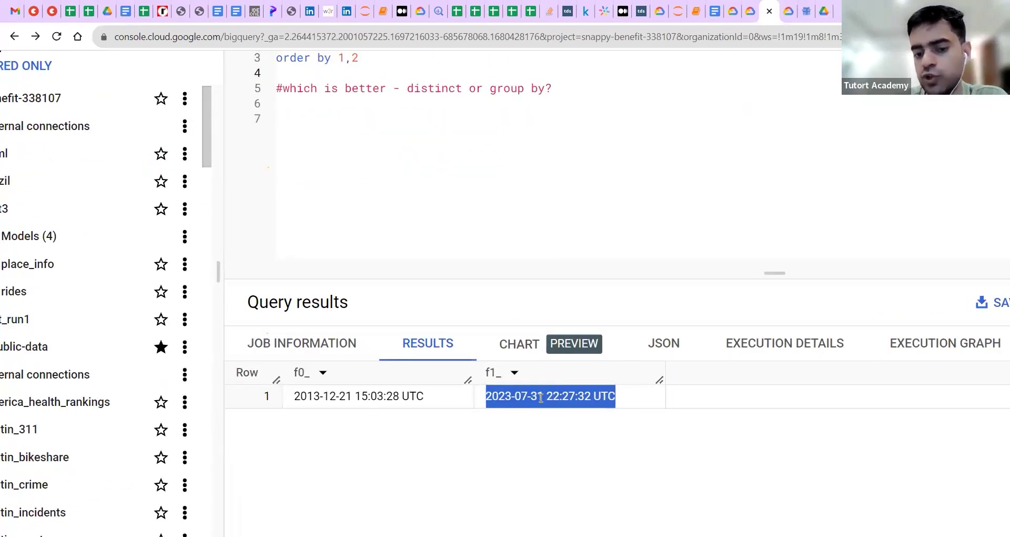
{"action": "double_click", "coordinate": [301, 397]}
{"action": "double_click", "coordinate": [503, 406]}
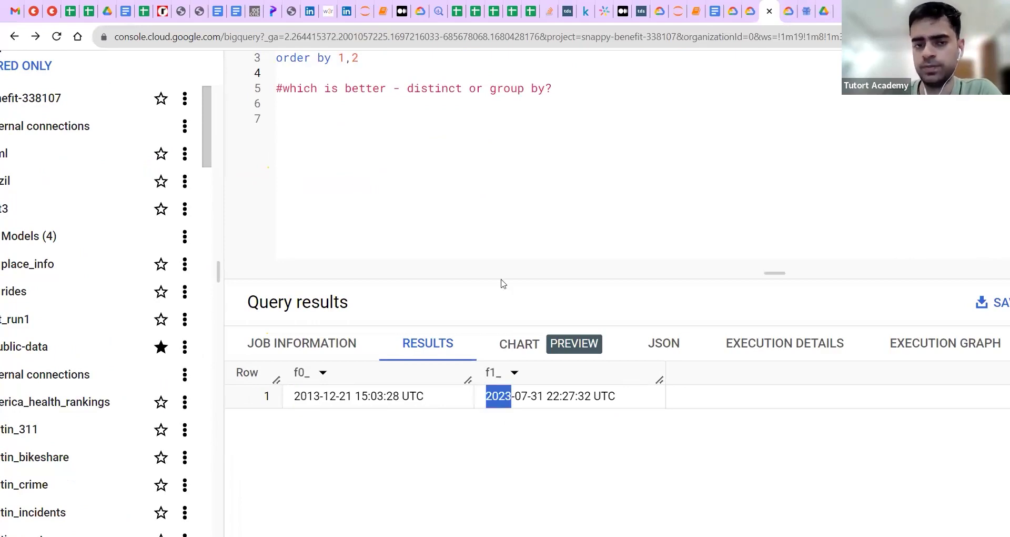
{"action": "scroll", "coordinate": [504, 181], "scroll_direction": "down", "scroll_amount": 5}
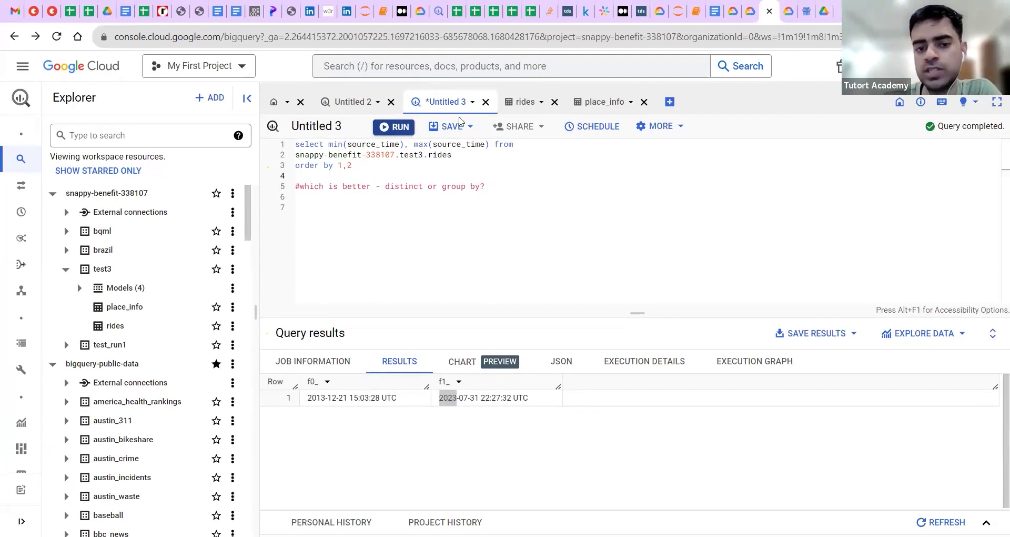
{"action": "left_click", "coordinate": [447, 131]}
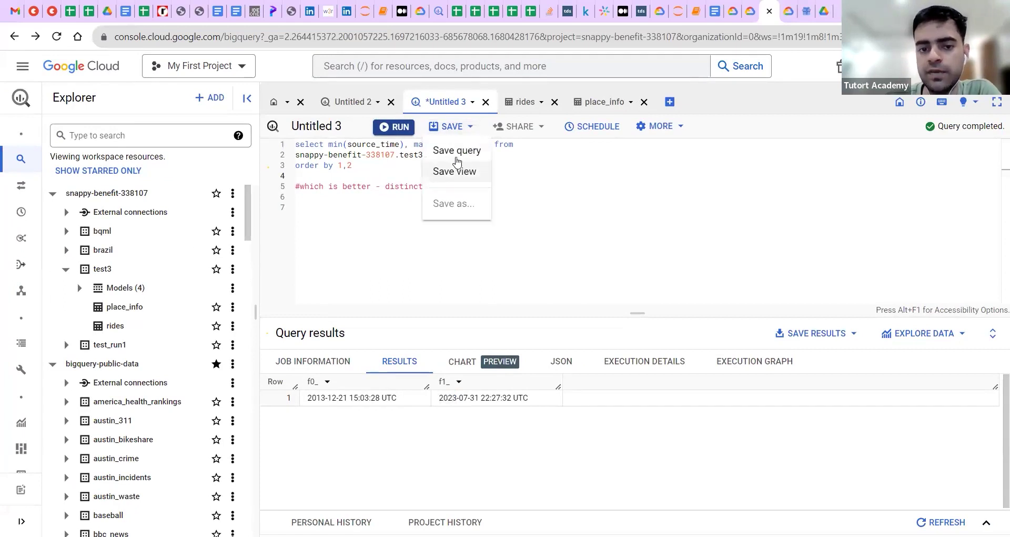
{"action": "left_click", "coordinate": [455, 150]}
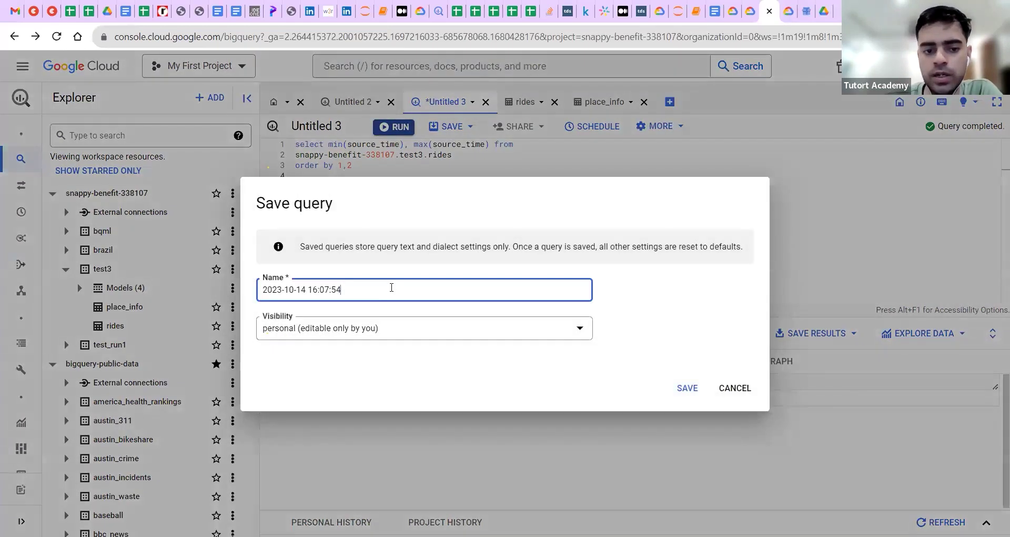
{"action": "triple_click", "coordinate": [391, 287]}
{"action": "key", "text": "BackSpace"}
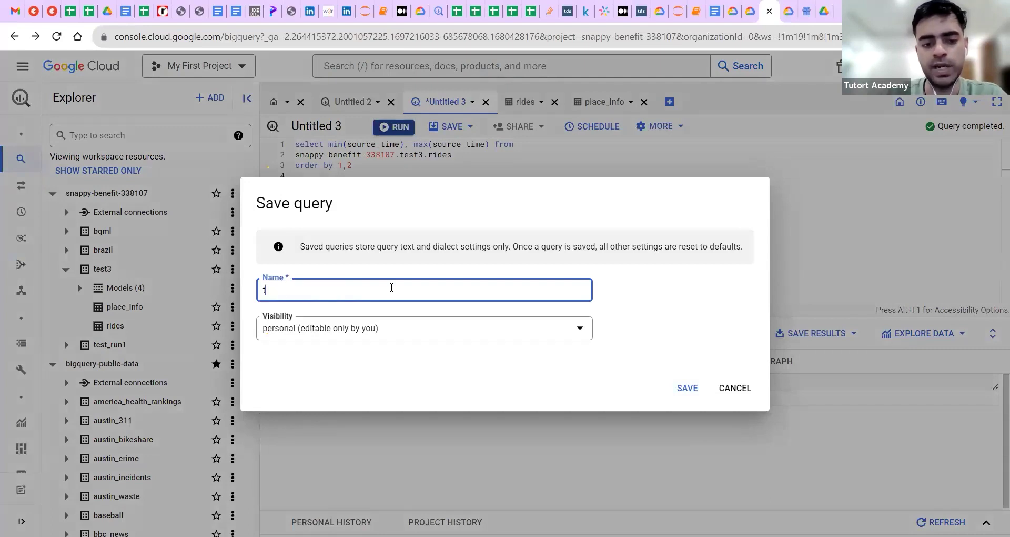
{"action": "type", "text": "query"}
{"action": "key", "text": "BackSpace"}
{"action": "key", "text": "BackSpace"}
{"action": "key", "text": "BackSpace"}
{"action": "key", "text": "BackSpace"}
{"action": "key", "text": "BackSpace"}
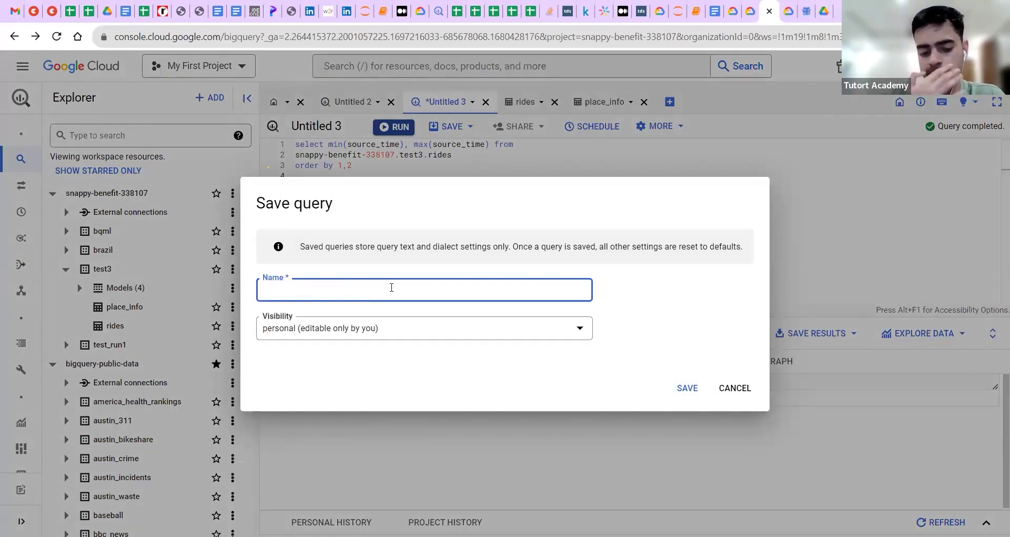
{"action": "type", "text": "e"}
{"action": "key", "text": "BackSpace"}
{"action": "type", "text": "eda"}
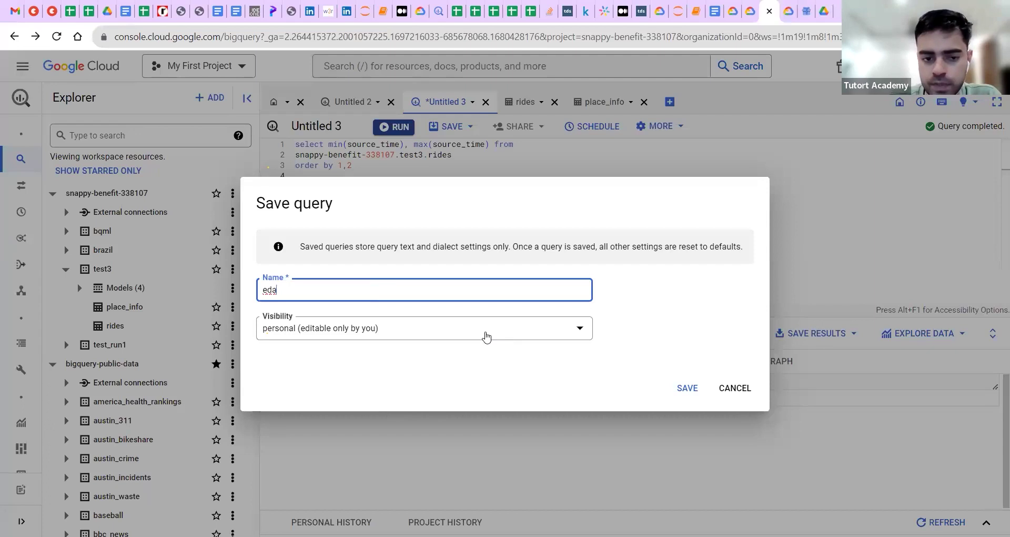
{"action": "left_click", "coordinate": [538, 338]}
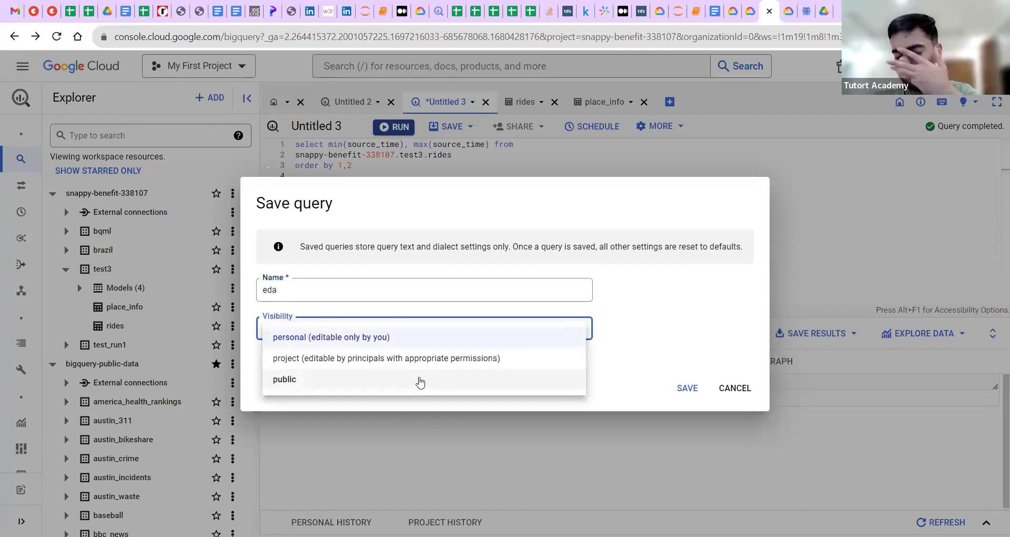
{"action": "left_click", "coordinate": [675, 309]}
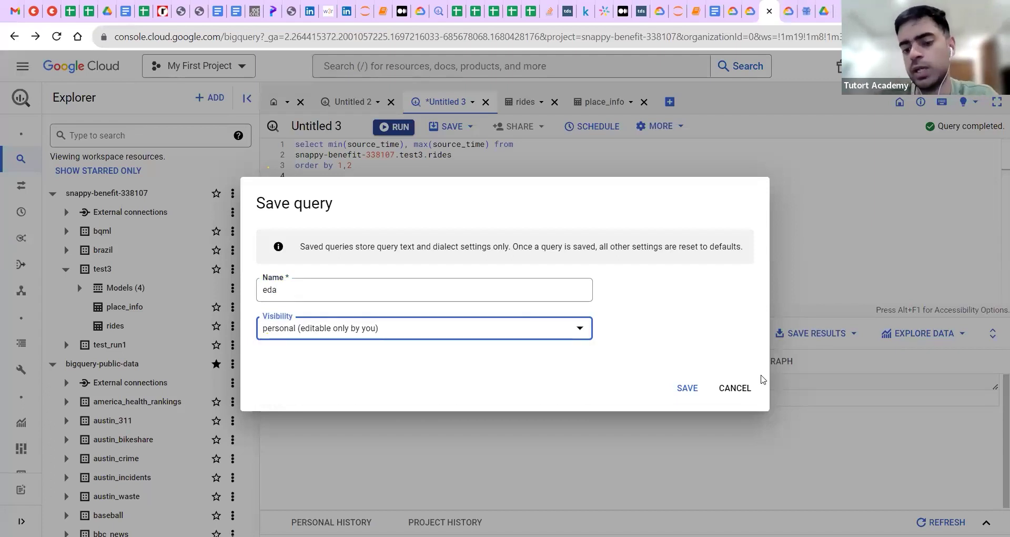
{"action": "left_click_drag", "start_coordinate": [735, 392], "coordinate": [587, 300]}
{"action": "key", "text": "Escape"}
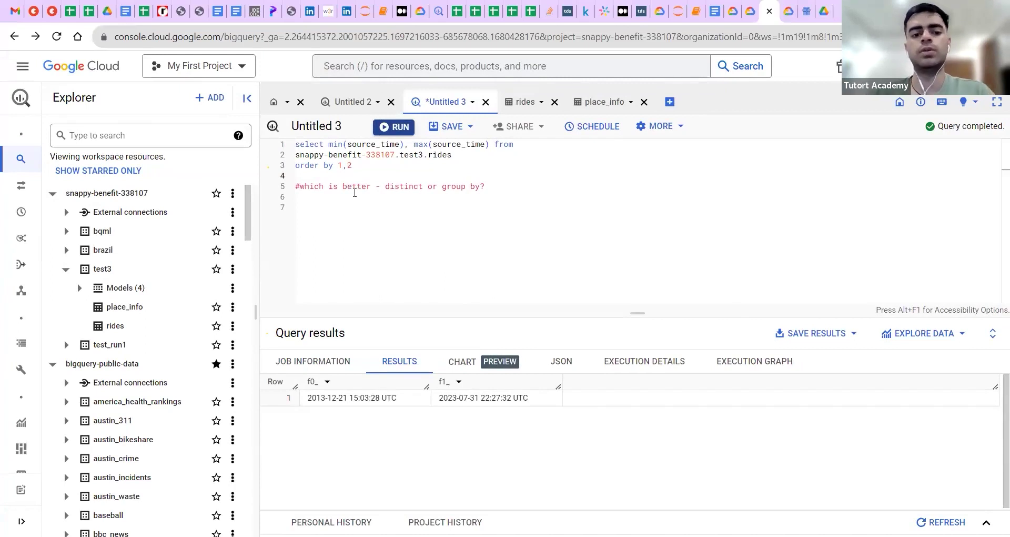
- Insert blank lines between the min/max query and the distinct-or-group-by comment, plus one at the end of the editor
{"action": "left_click_drag", "start_coordinate": [296, 144], "coordinate": [375, 164]}
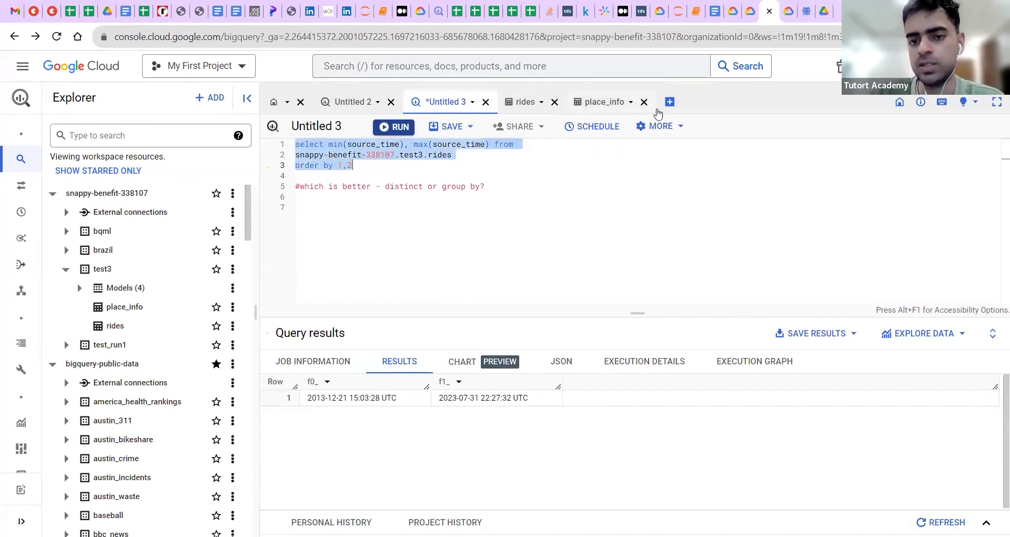
{"action": "left_click", "coordinate": [414, 181]}
{"action": "left_click", "coordinate": [379, 177]}
{"action": "key", "text": "Return"}
{"action": "key", "text": "Return"}
{"action": "key", "text": "Return"}
{"action": "left_click_drag", "start_coordinate": [363, 166], "coordinate": [282, 145]}
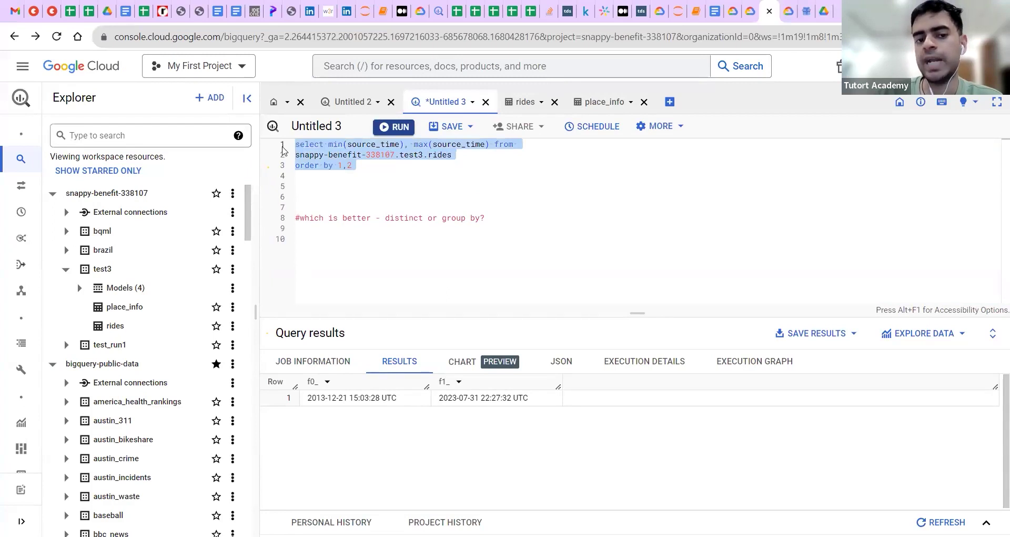
{"action": "left_click", "coordinate": [396, 179]}
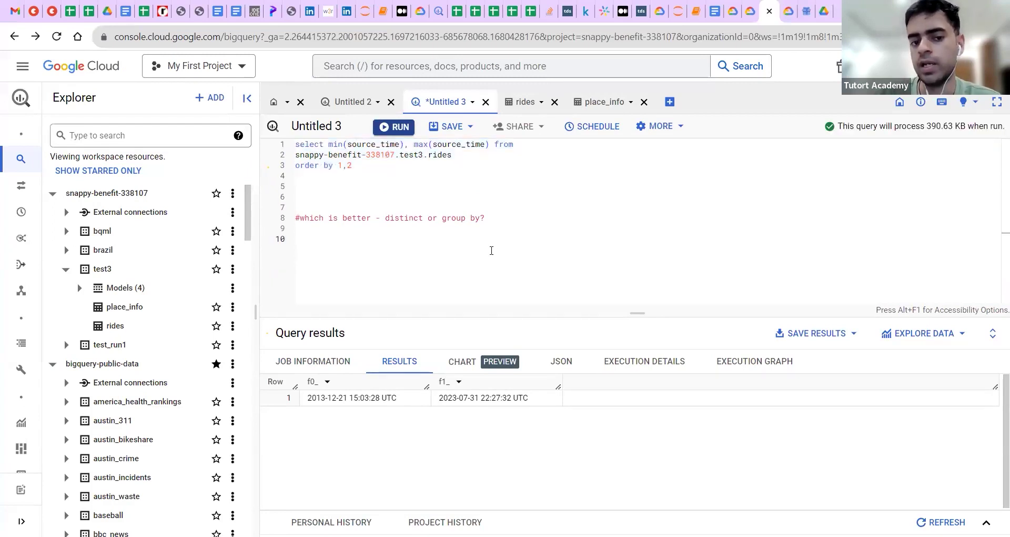
{"action": "key", "text": "Return"}
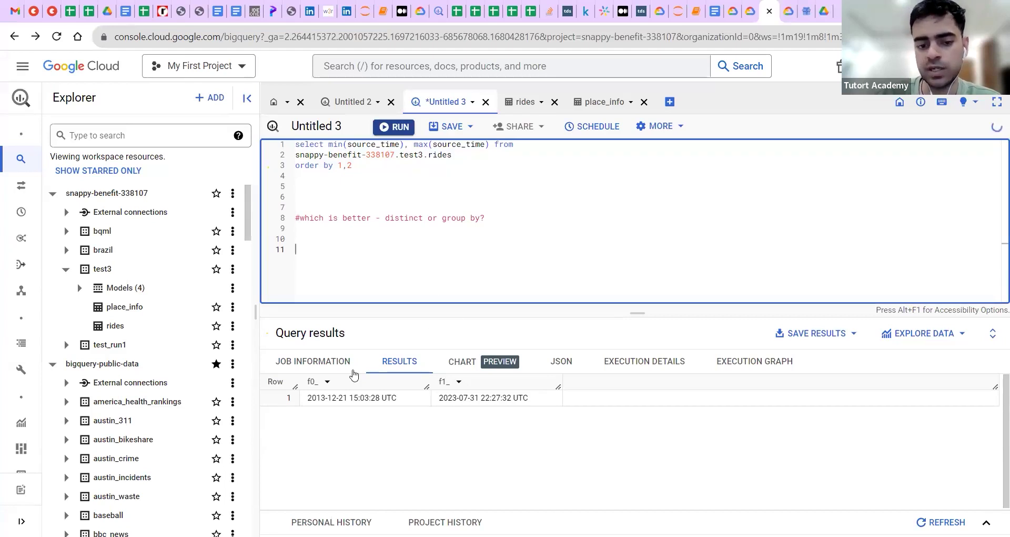
- Copy the query results to the clipboard, paste them as text below the min/max query, and delete the pasted text
{"action": "left_click", "coordinate": [805, 337]}
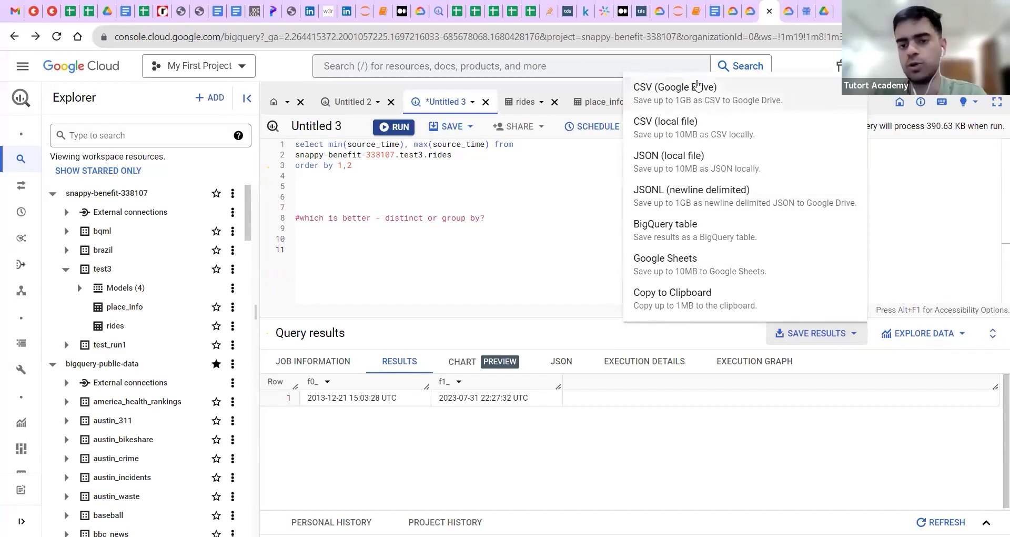
{"action": "left_click", "coordinate": [685, 306]}
{"action": "left_click", "coordinate": [431, 195]}
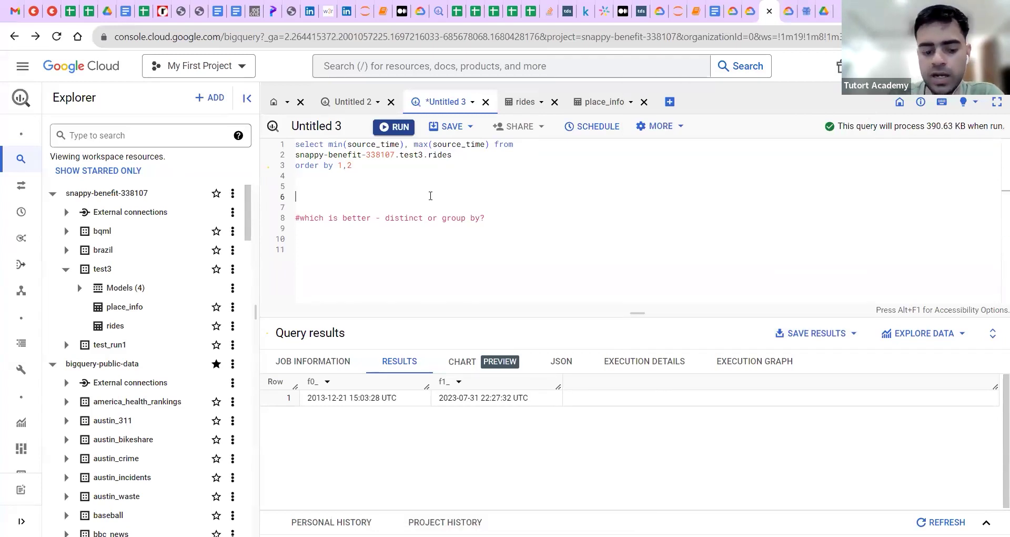
{"action": "key", "text": "ctrl+v"}
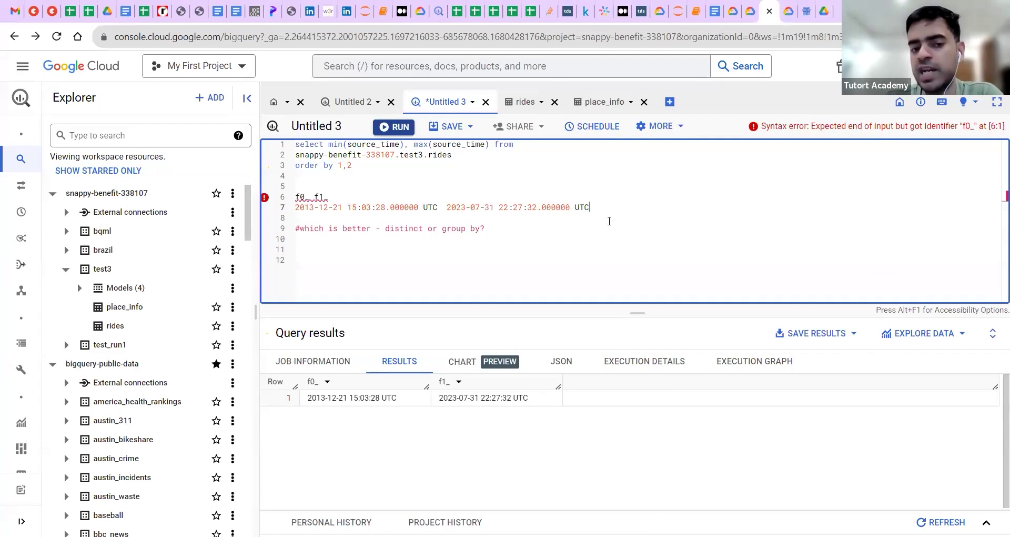
{"action": "left_click_drag", "start_coordinate": [591, 207], "coordinate": [275, 199]}
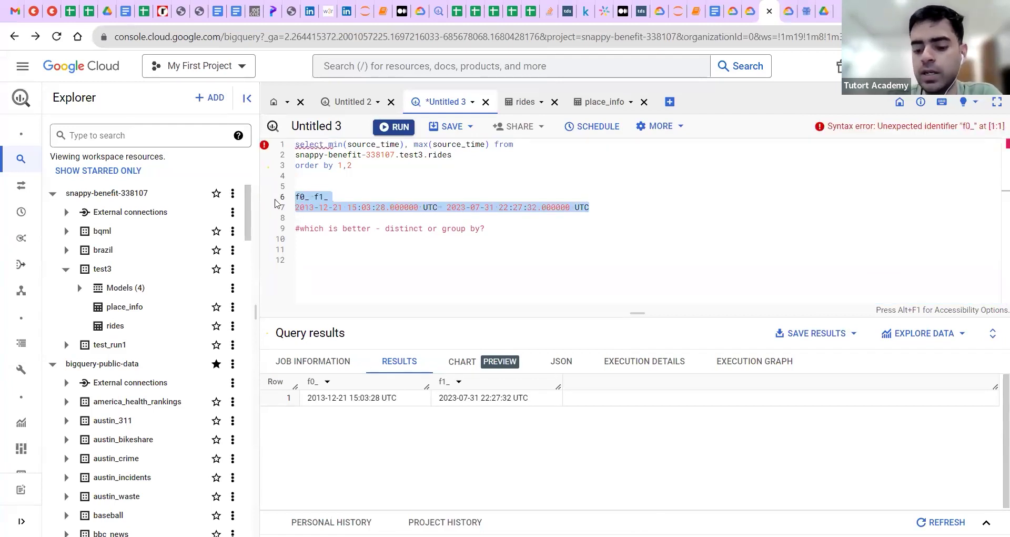
{"action": "key", "text": "BackSpace"}
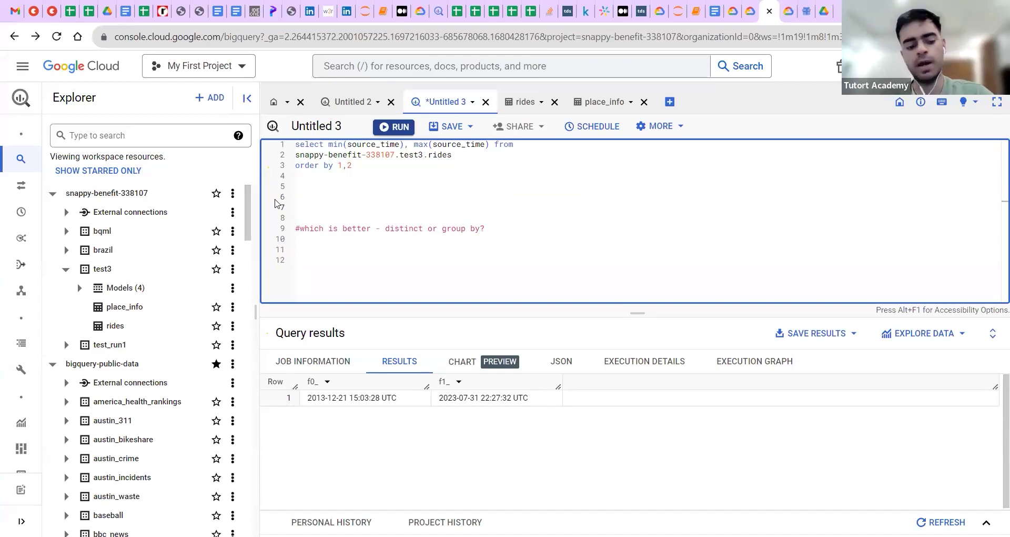
- Write the note "Doc --> Mention the queries and output correpsondingly" between the min/max query and the distinct-or-group-by comment
{"action": "type", "text": "Doc --?"}
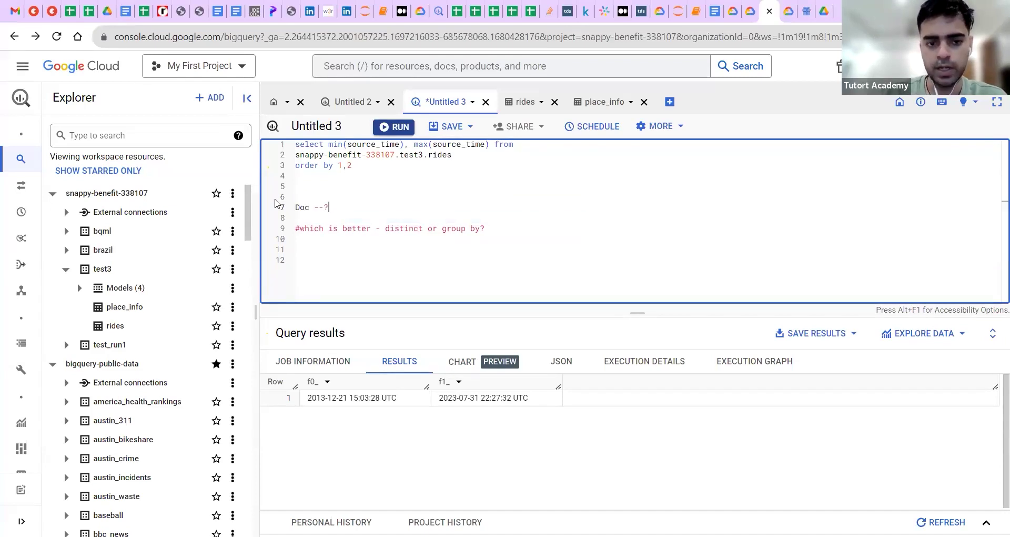
{"action": "key", "text": "BackSpace"}
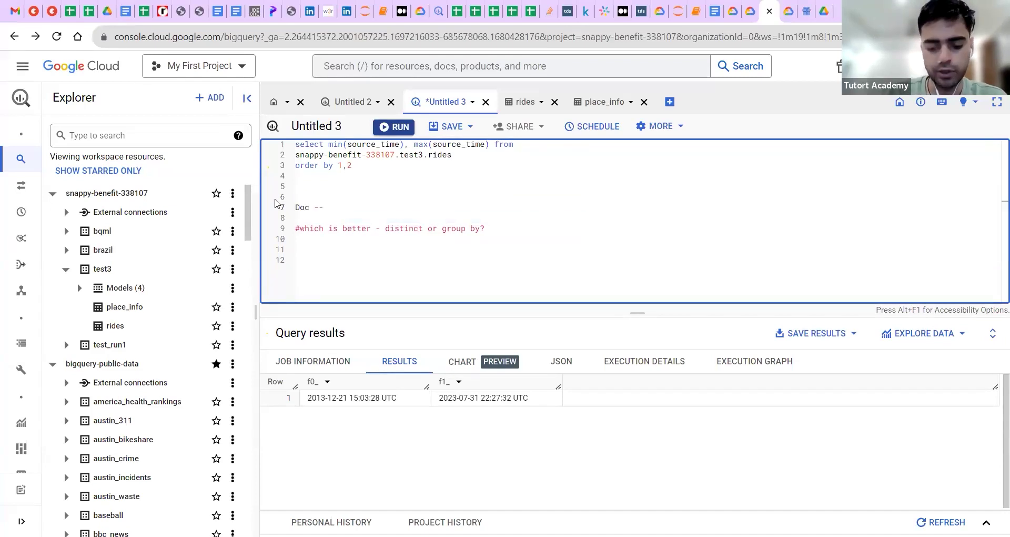
{"action": "type", "text": "> Mention the queries"}
{"action": "key", "text": "BackSpace"}
{"action": "key", "text": "BackSpace"}
{"action": "key", "text": "BackSpace"}
{"action": "type", "text": "ie"}
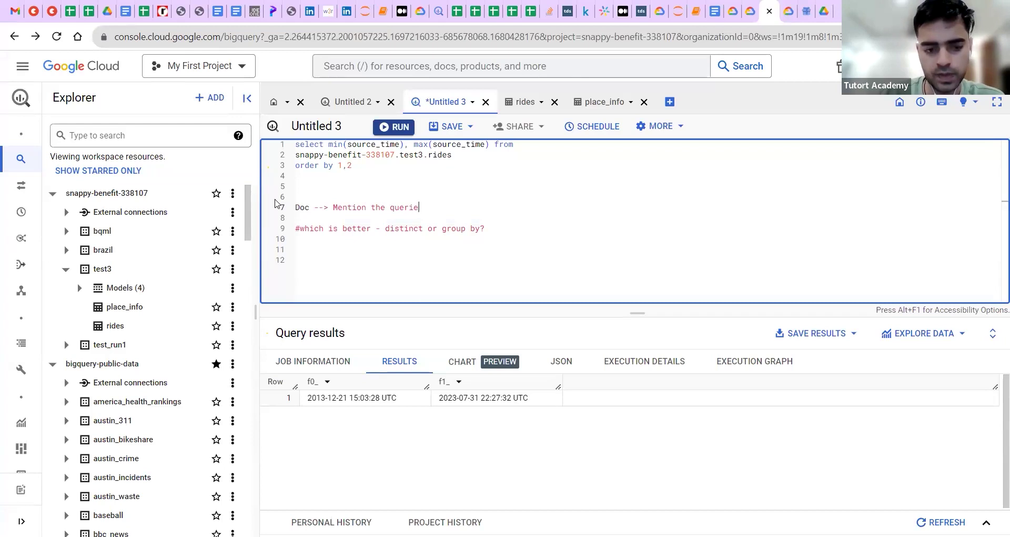
{"action": "type", "text": "s and ou"}
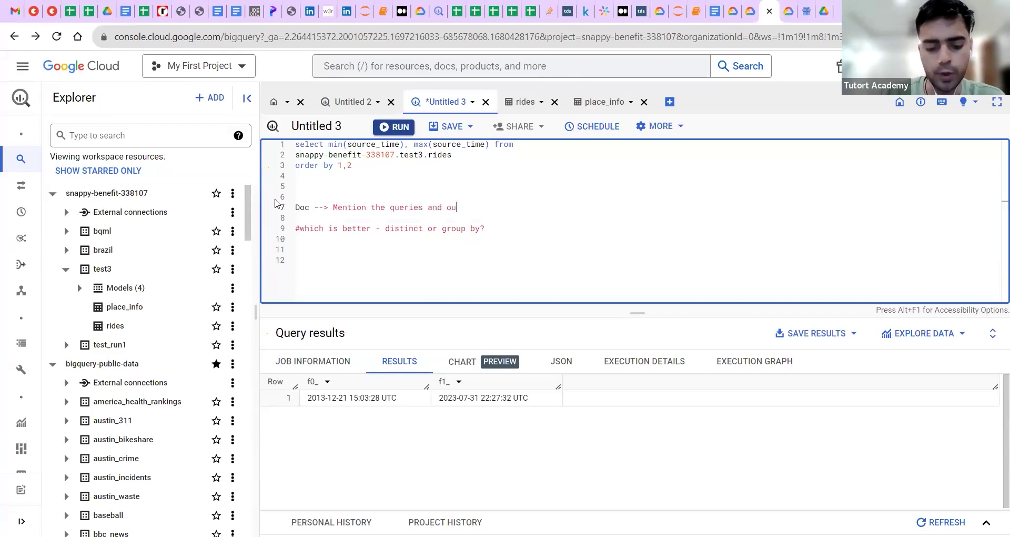
{"action": "type", "text": "tput cor"}
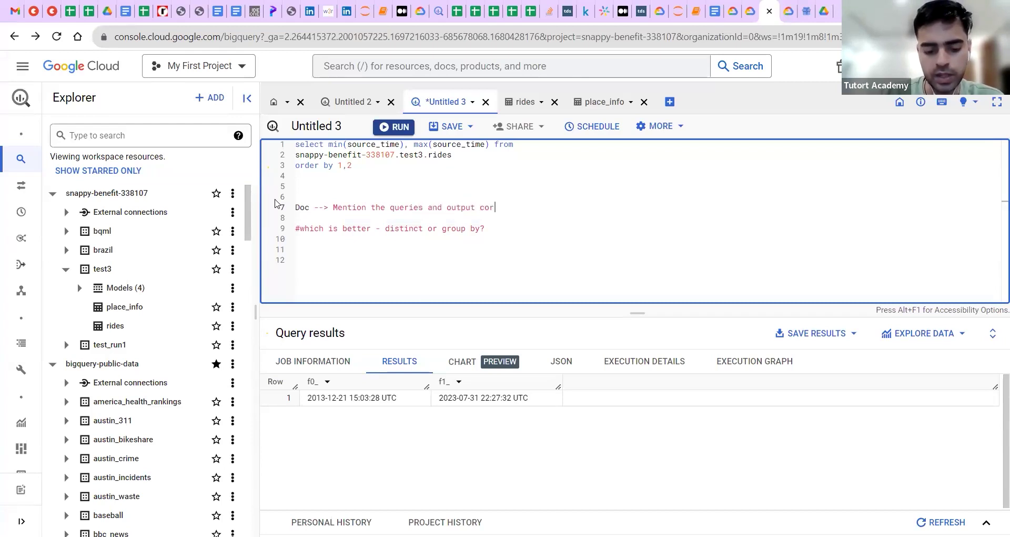
{"action": "type", "text": "repsondnl"}
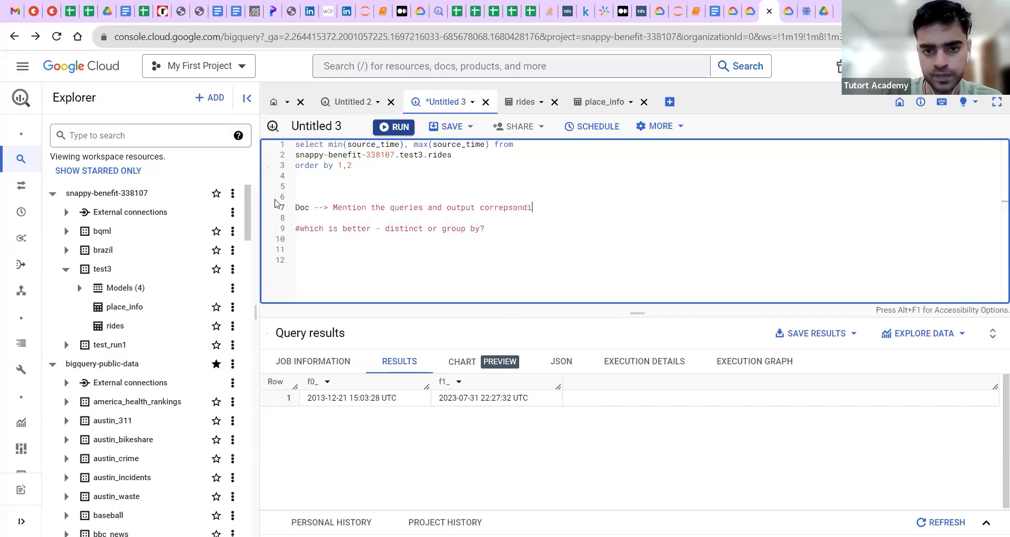
{"action": "type", "text": "y"}
{"action": "key", "text": "BackSpace"}
{"action": "key", "text": "BackSpace"}
{"action": "key", "text": "BackSpace"}
{"action": "key", "text": "BackSpace"}
{"action": "type", "text": "in"}
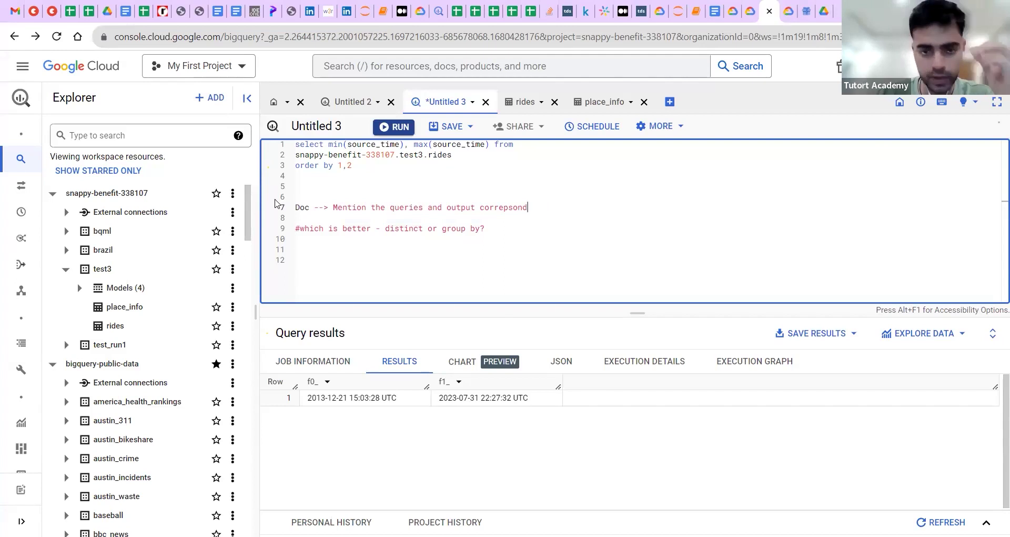
{"action": "type", "text": "gly"}
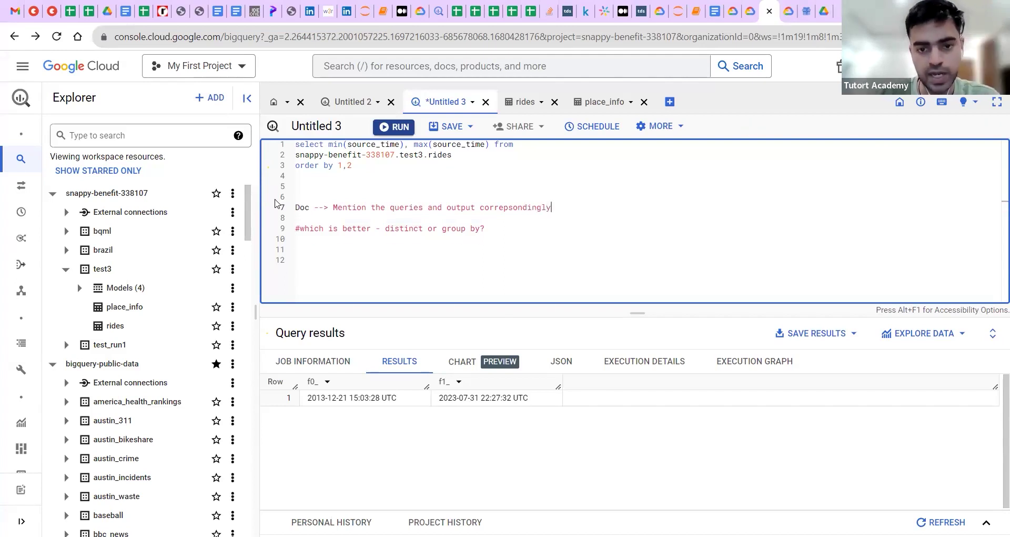
- Add the note "Incase if output if abve 10 rows then just paste the screenshot of first 10 rows" below the Doc line
{"action": "key", "text": "Return"}
{"action": "key", "text": "Return"}
{"action": "type", "text": "Incase "}
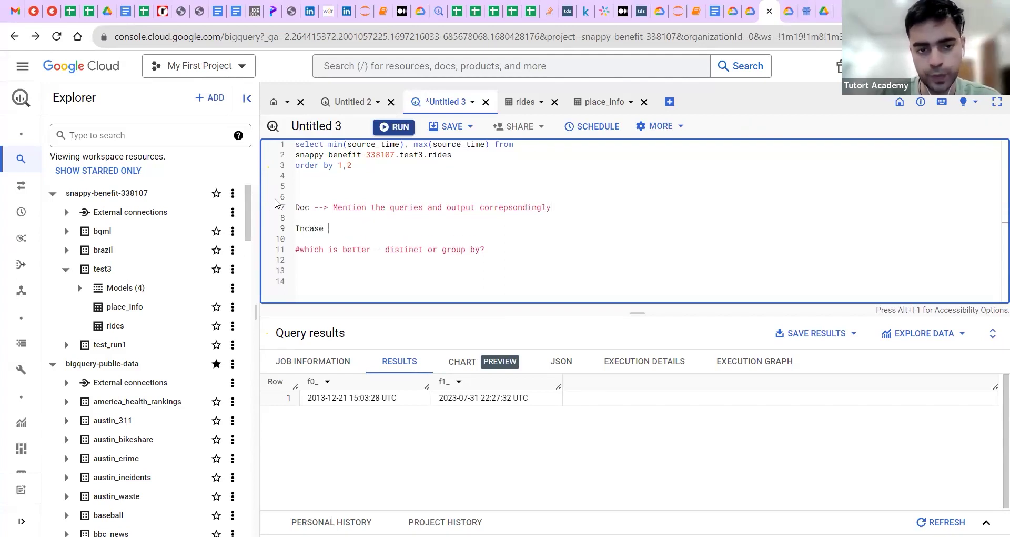
{"action": "type", "text": "if output"}
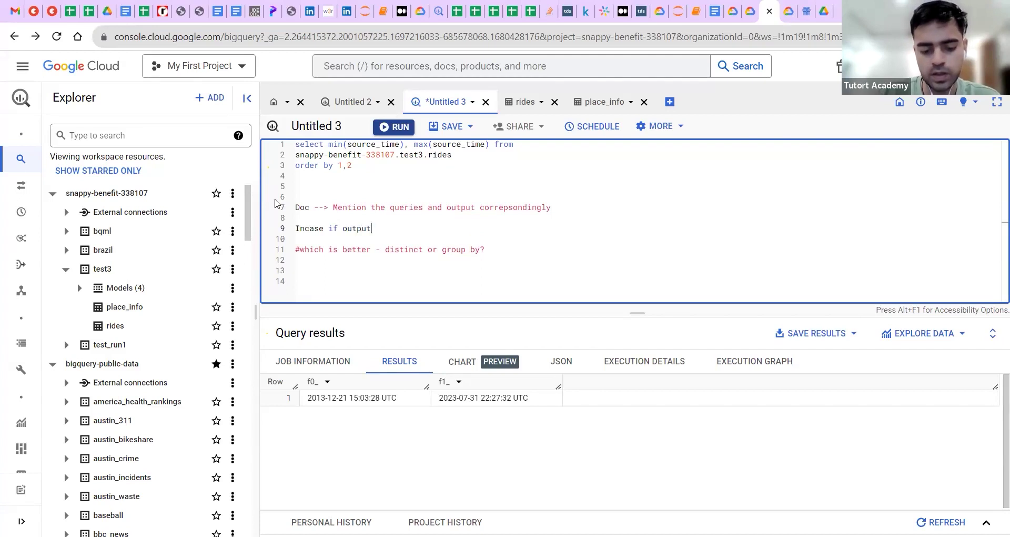
{"action": "type", "text": " if abve "}
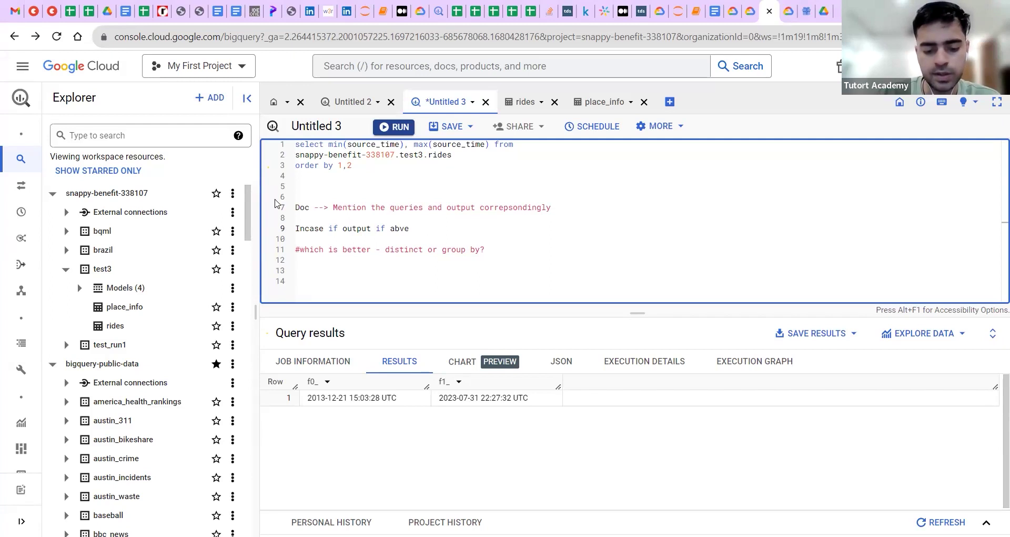
{"action": "type", "text": "10 rows "}
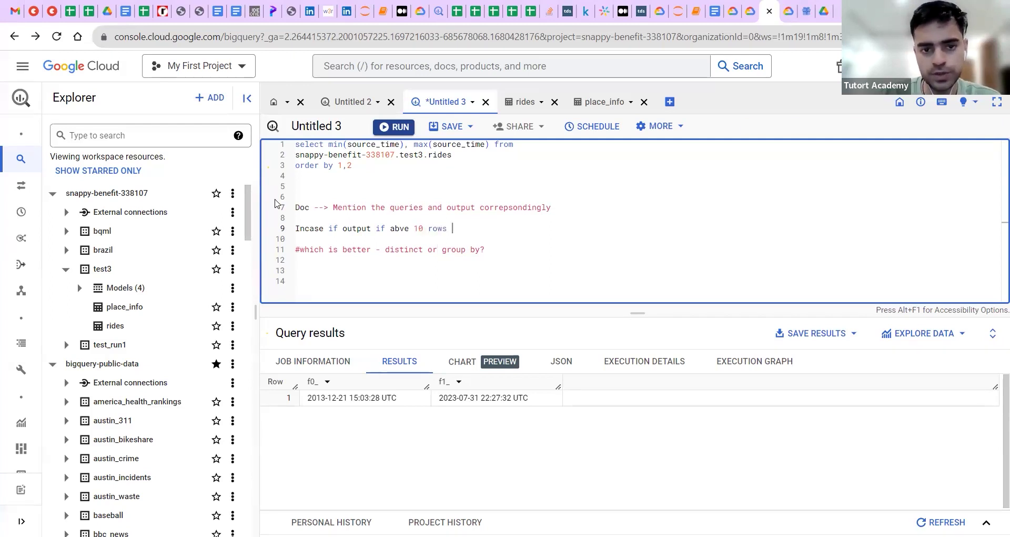
{"action": "type", "text": "then only "}
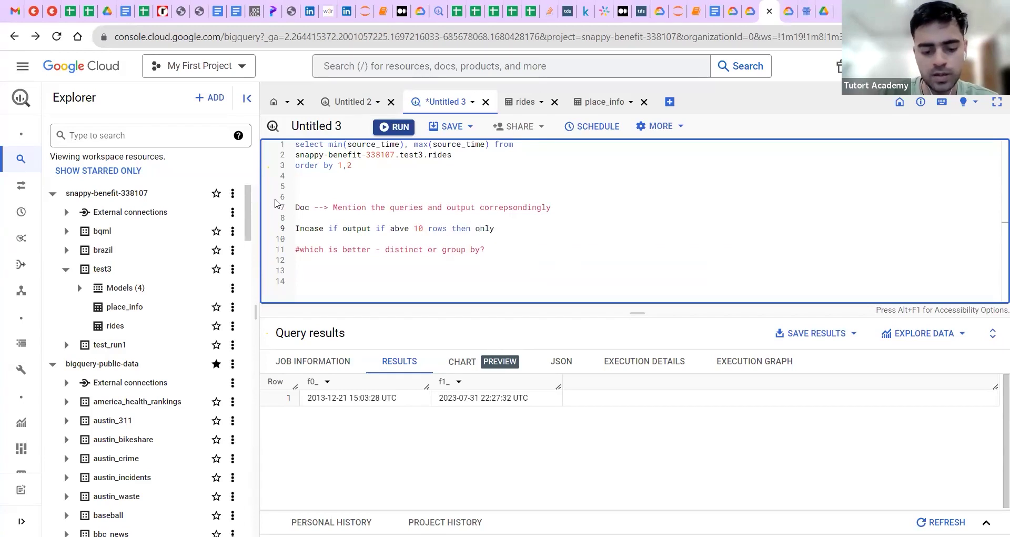
{"action": "type", "text": "p"}
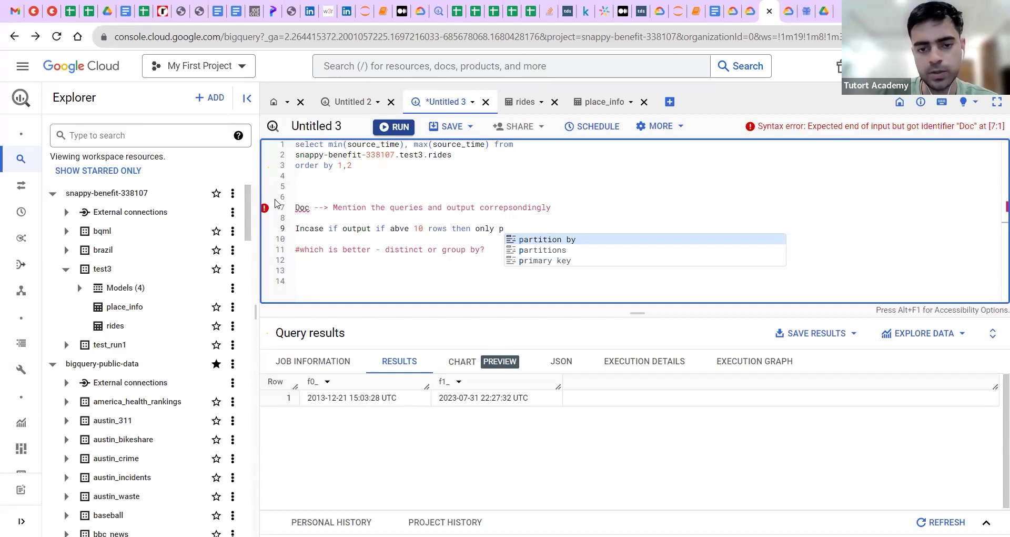
{"action": "key", "text": "BackSpace"}
{"action": "key", "text": "BackSpace"}
{"action": "key", "text": "BackSpace"}
{"action": "key", "text": "BackSpace"}
{"action": "key", "text": "BackSpace"}
{"action": "key", "text": "BackSpace"}
{"action": "type", "text": "just paste the screenshot of first 10 rows"}
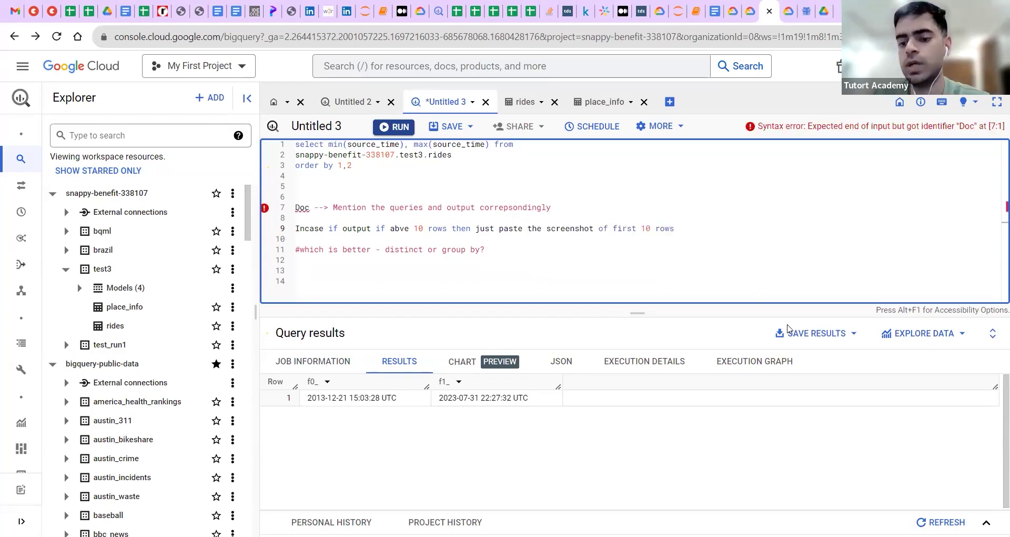
- Look over the options for saving the query results, including copying to the clipboard, without choosing one
{"action": "left_click", "coordinate": [792, 336]}
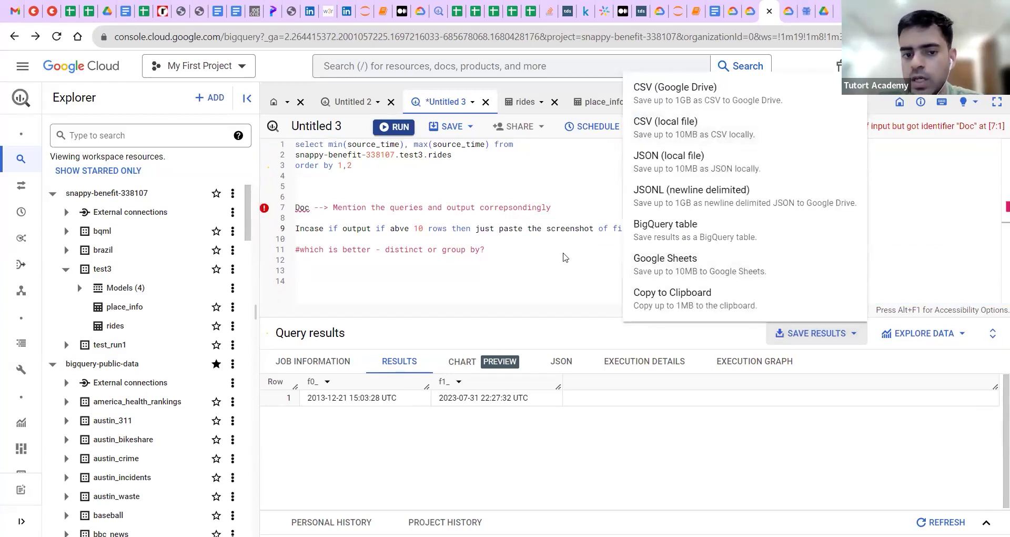
{"action": "left_click", "coordinate": [763, 323]}
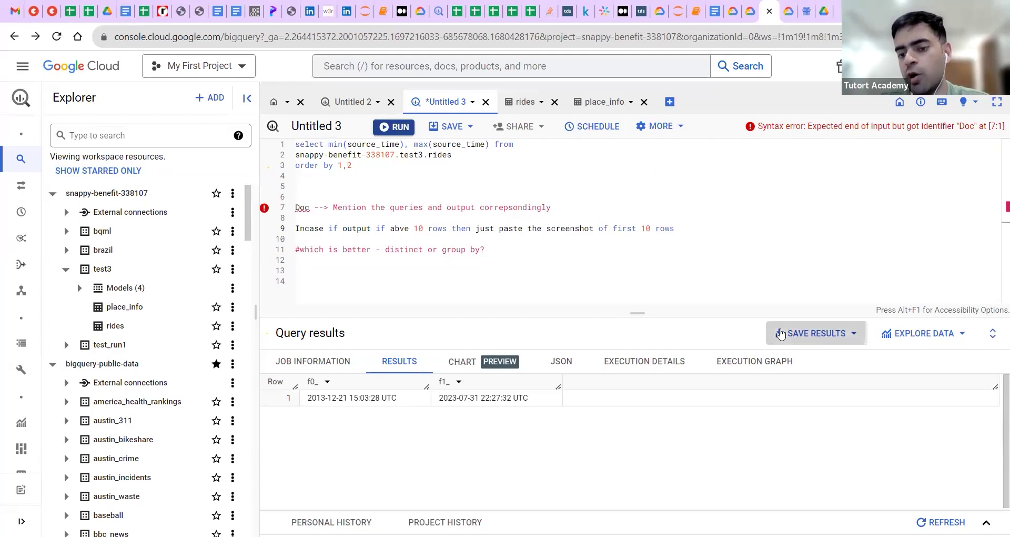
{"action": "left_click", "coordinate": [781, 333]}
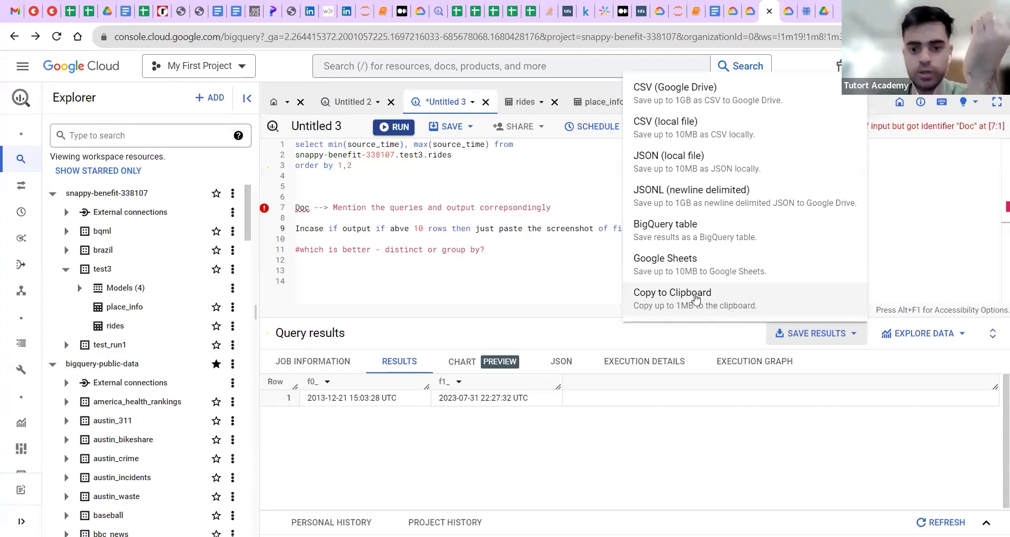
{"action": "left_click", "coordinate": [540, 214]}
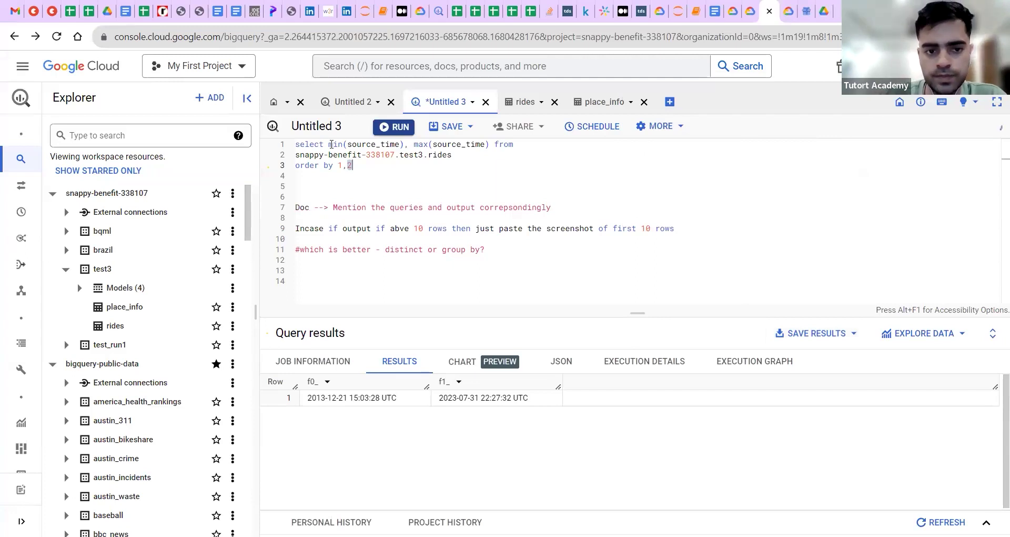
{"action": "left_click_drag", "start_coordinate": [330, 145], "coordinate": [443, 145]}
{"action": "left_click", "coordinate": [568, 312]}
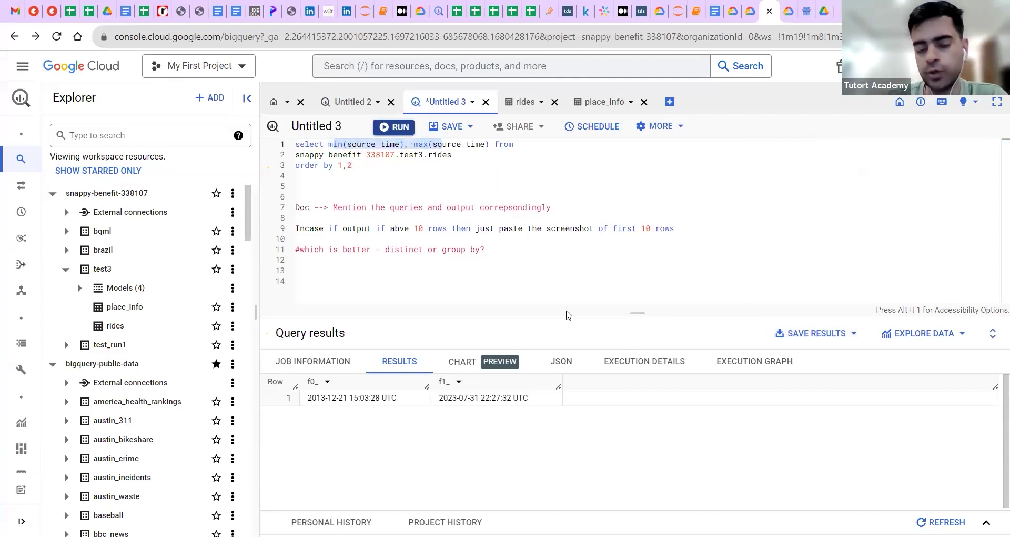
{"action": "left_click", "coordinate": [454, 240]}
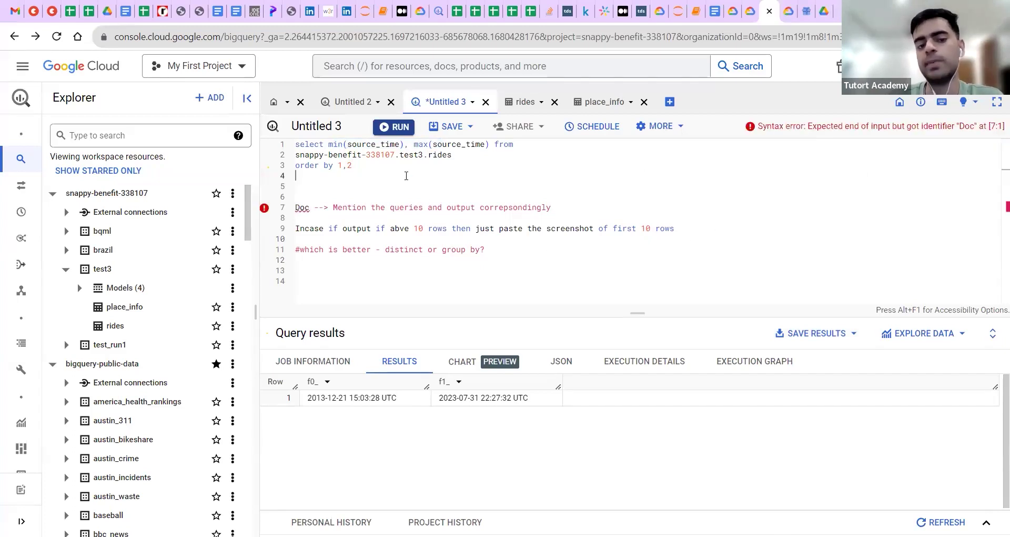
- Start a new line reading "Univariate - P" below the distinct-or-group-by comment
{"action": "left_click", "coordinate": [503, 273]}
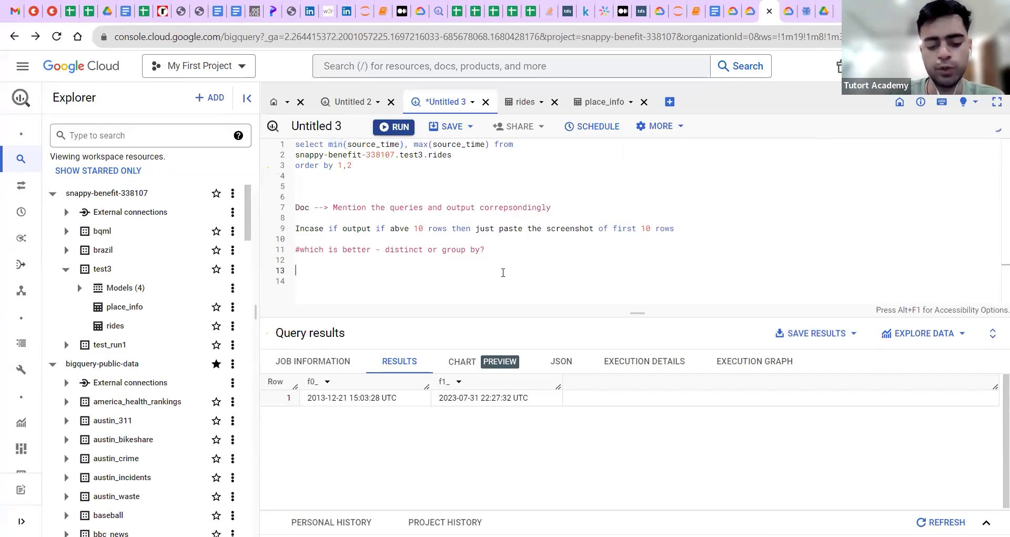
{"action": "type", "text": "Univari"}
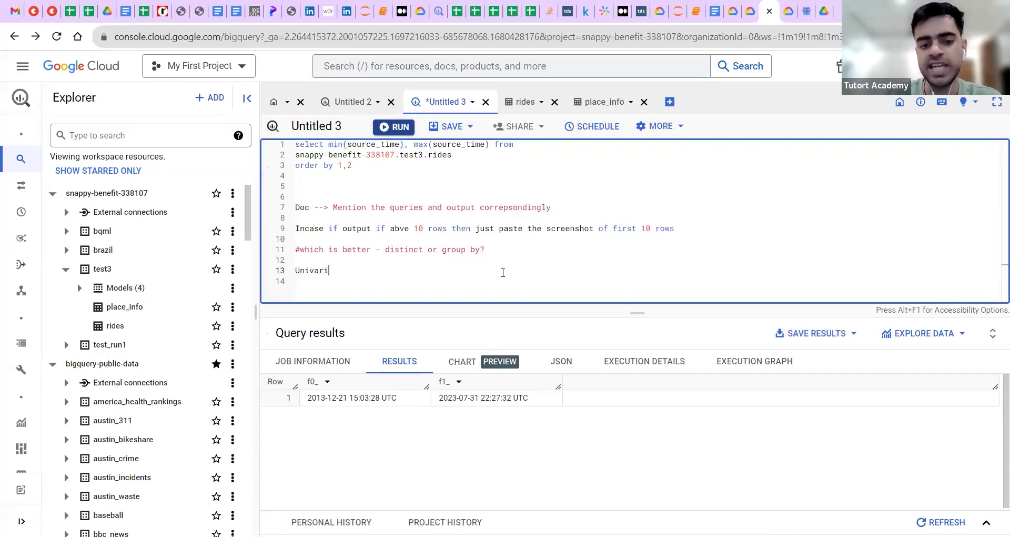
{"action": "type", "text": "ate - pyt"}
{"action": "key", "text": "BackSpace"}
{"action": "key", "text": "BackSpace"}
{"action": "key", "text": "BackSpace"}
{"action": "key", "text": "BackSpace"}
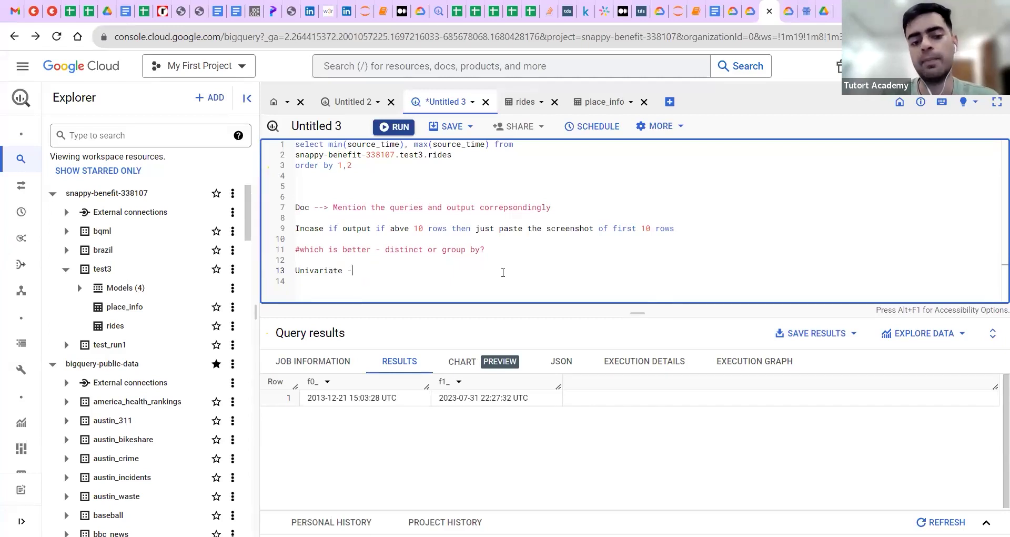
{"action": "type", "text": "P"}
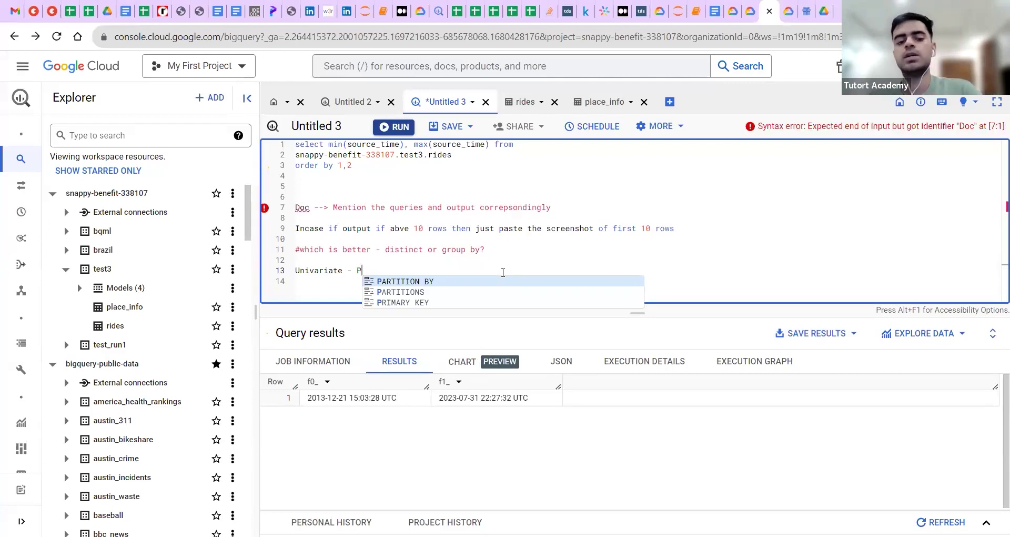
- Examine the vehicle_type and total_time columns in the preview of the rides table
{"action": "key", "text": "ctrl+plus"}
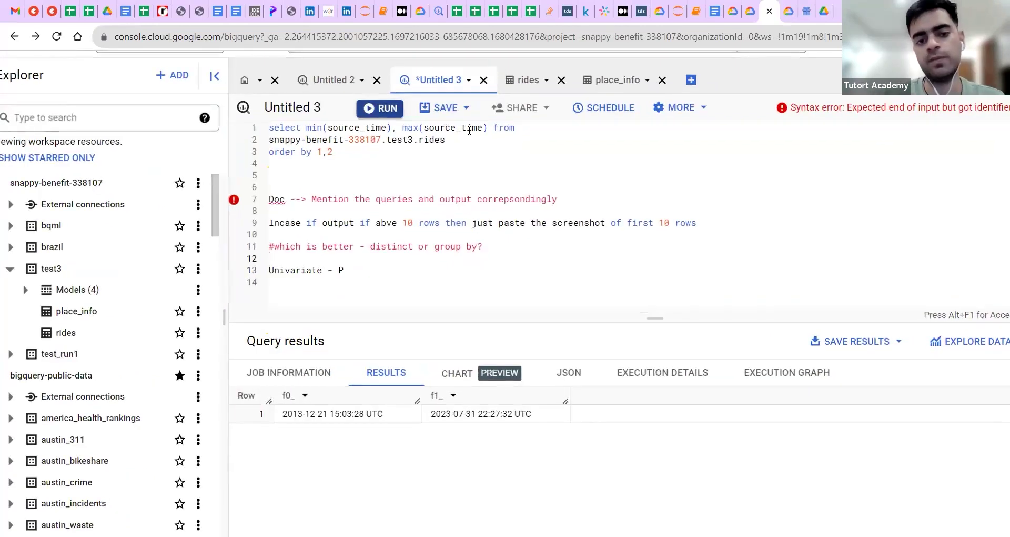
{"action": "left_click", "coordinate": [525, 81]}
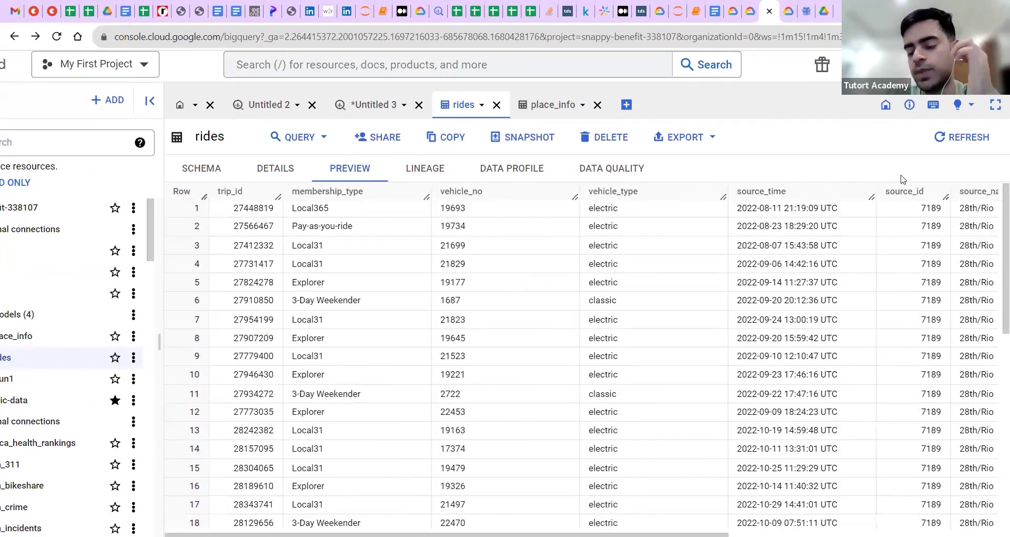
{"action": "scroll", "coordinate": [971, 193], "scroll_direction": "right", "scroll_amount": 3}
{"action": "double_click", "coordinate": [952, 191]}
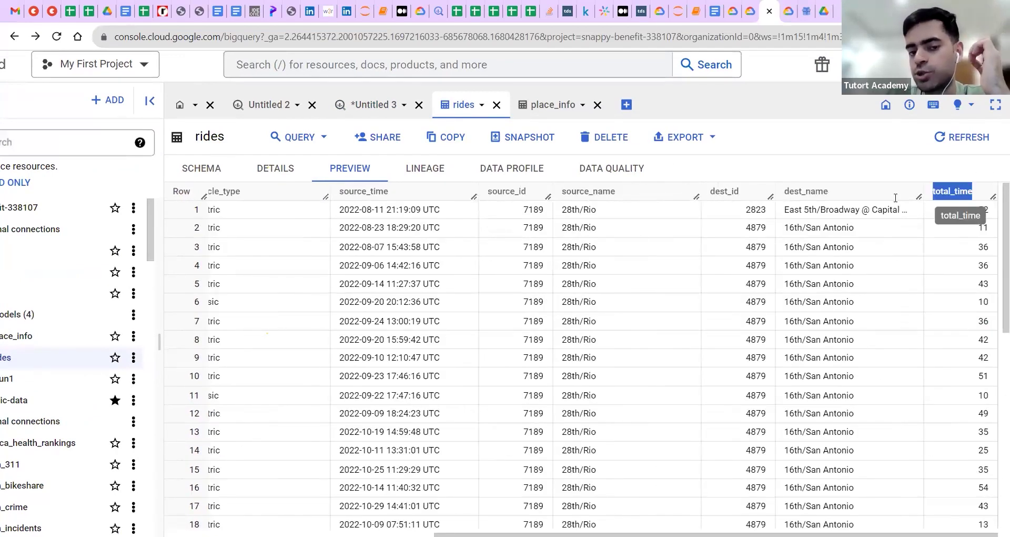
{"action": "scroll", "coordinate": [567, 225], "scroll_direction": "left", "scroll_amount": 10}
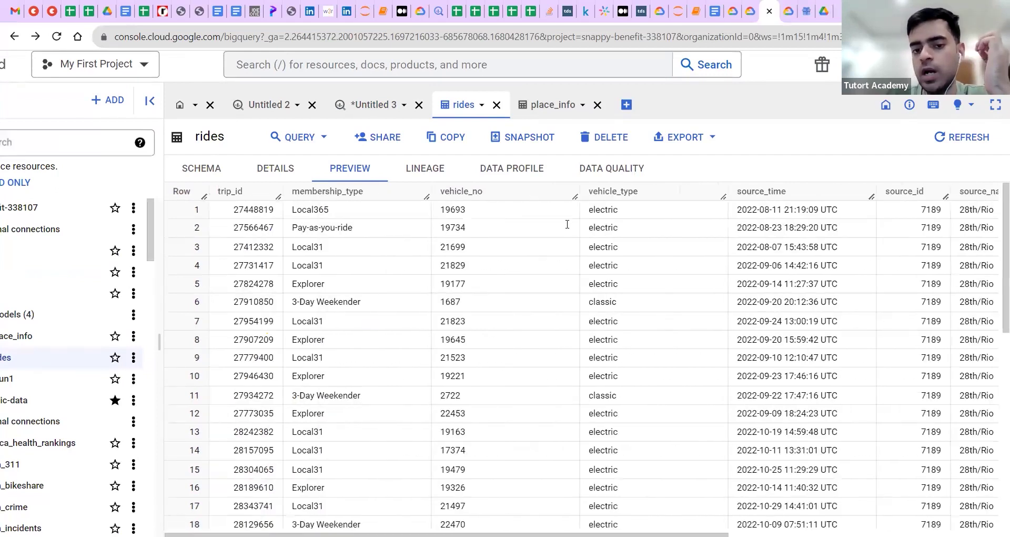
{"action": "double_click", "coordinate": [612, 216]}
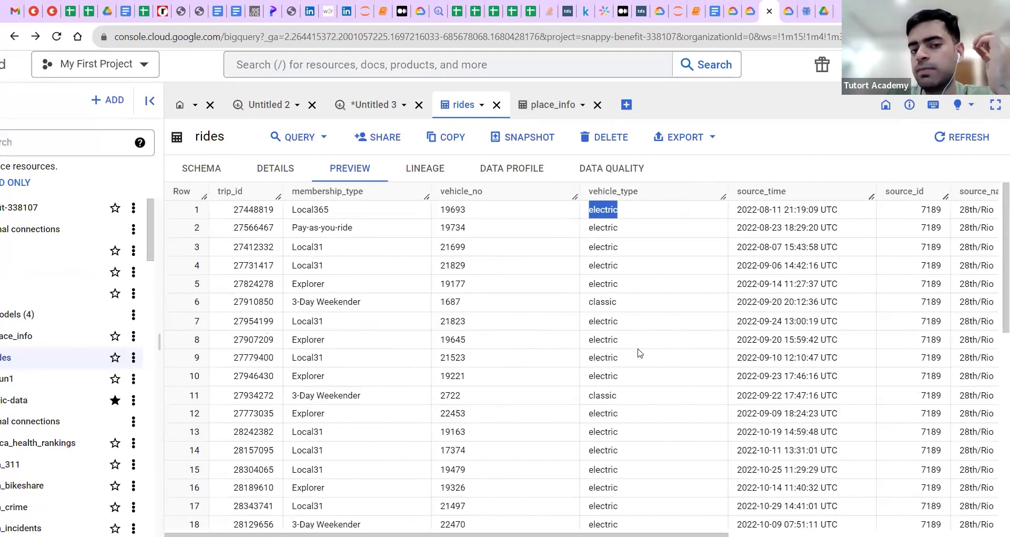
{"action": "double_click", "coordinate": [603, 413]}
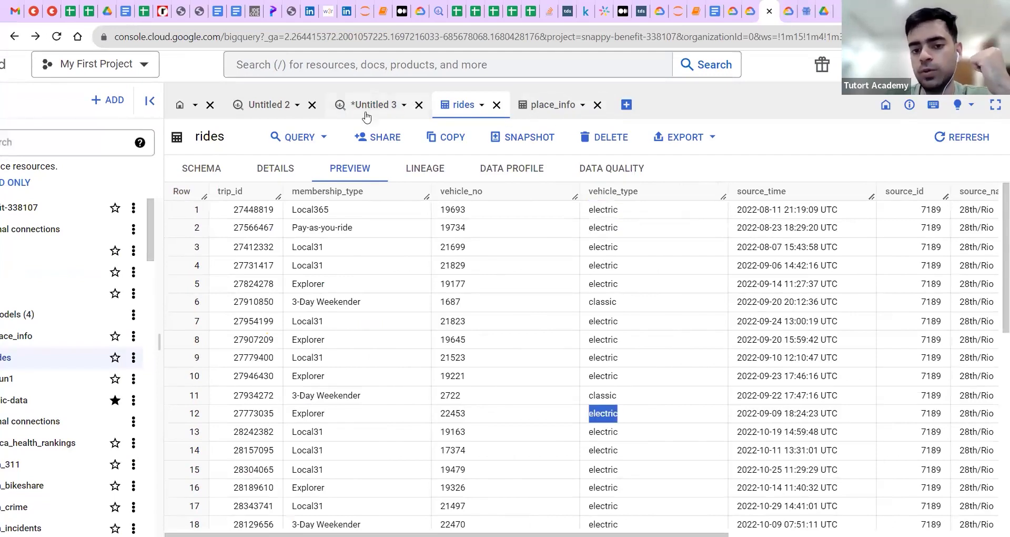
{"action": "scroll", "coordinate": [707, 273], "scroll_direction": "right", "scroll_amount": 8}
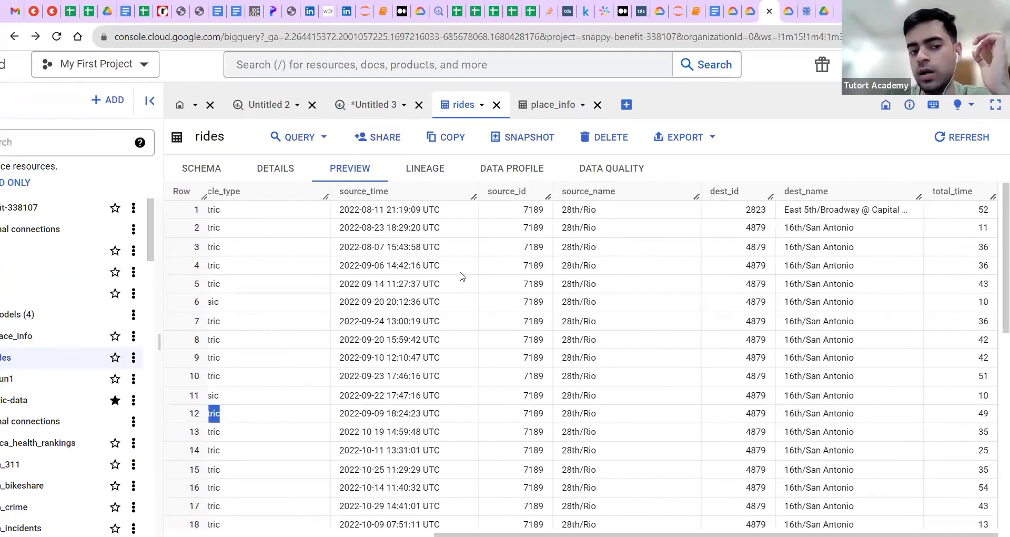
{"action": "scroll", "coordinate": [461, 276], "scroll_direction": "left", "scroll_amount": 2}
{"action": "scroll", "coordinate": [460, 275], "scroll_direction": "right", "scroll_amount": 2}
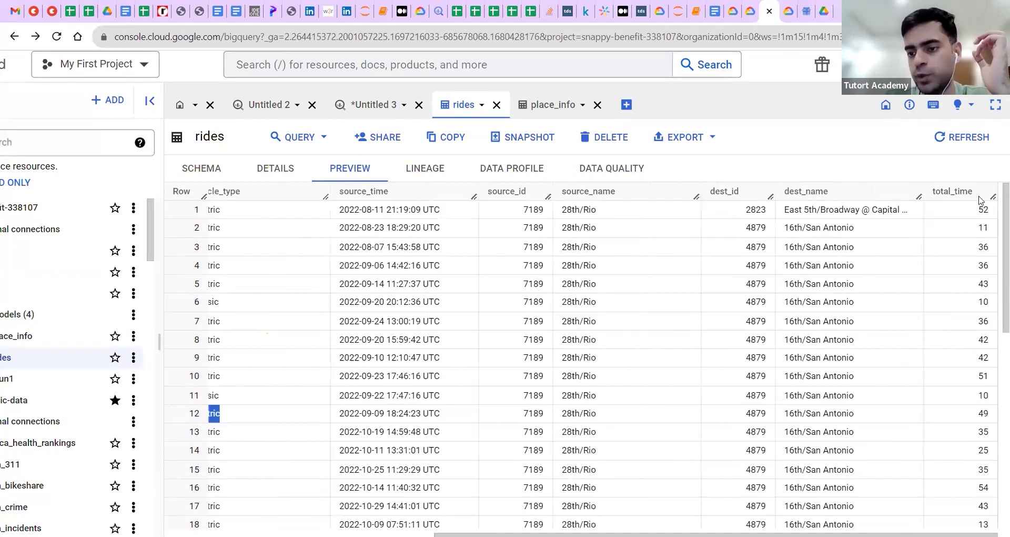
{"action": "scroll", "coordinate": [364, 197], "scroll_direction": "left", "scroll_amount": 1}
{"action": "scroll", "coordinate": [364, 197], "scroll_direction": "left", "scroll_amount": 2}
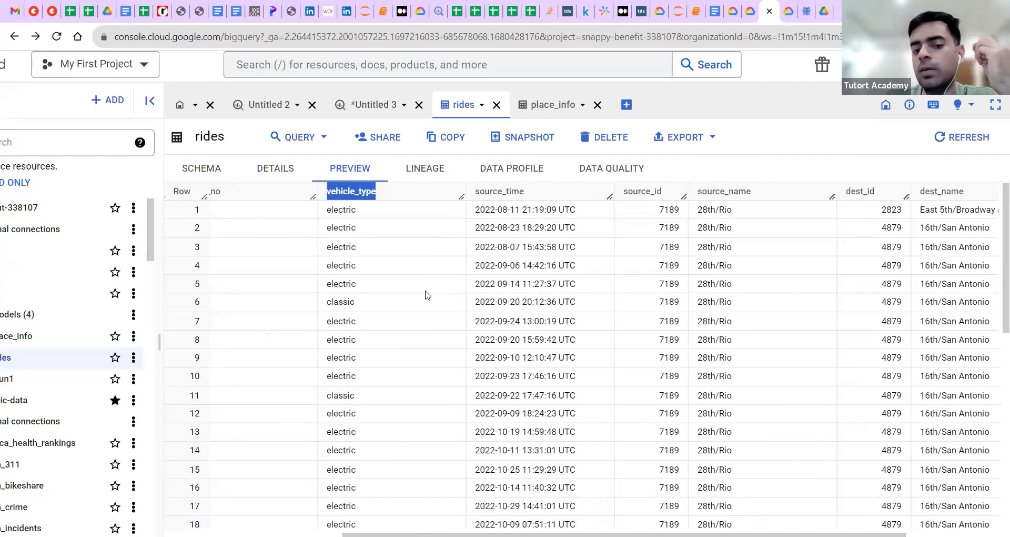
{"action": "scroll", "coordinate": [427, 295], "scroll_direction": "right", "scroll_amount": 3}
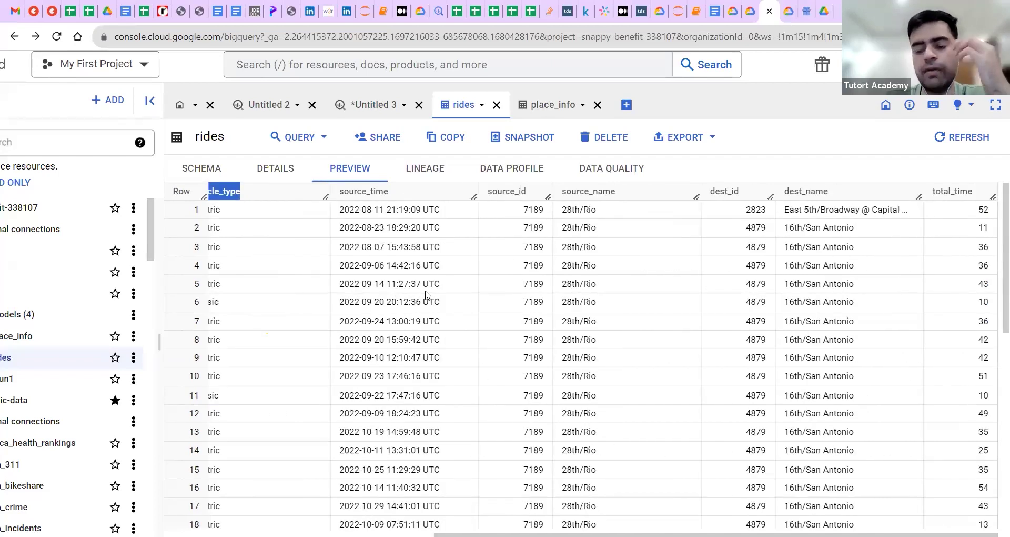
- Return from the rides table preview to the Untitled 3 query
{"action": "scroll", "coordinate": [426, 295], "scroll_direction": "left", "scroll_amount": 6}
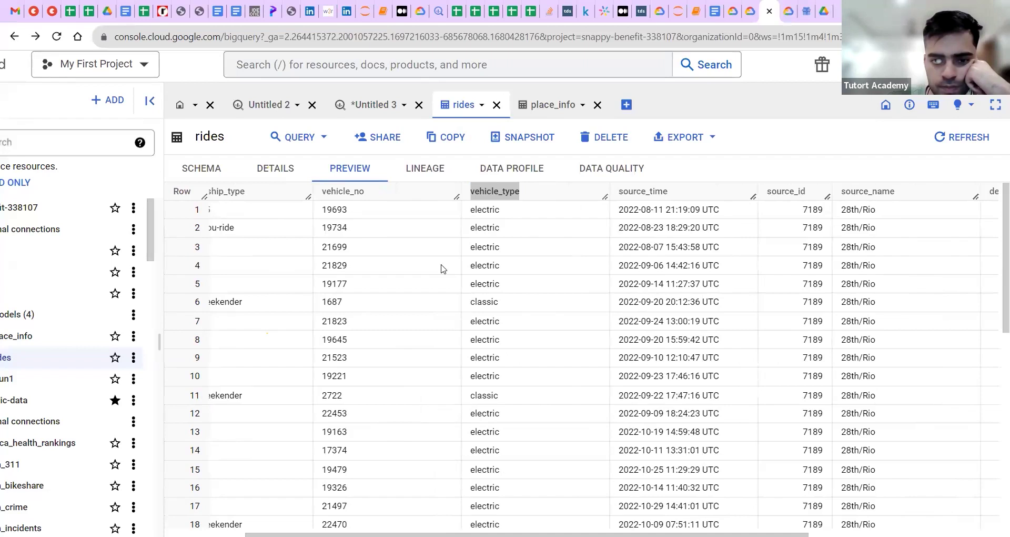
{"action": "left_click", "coordinate": [360, 112]}
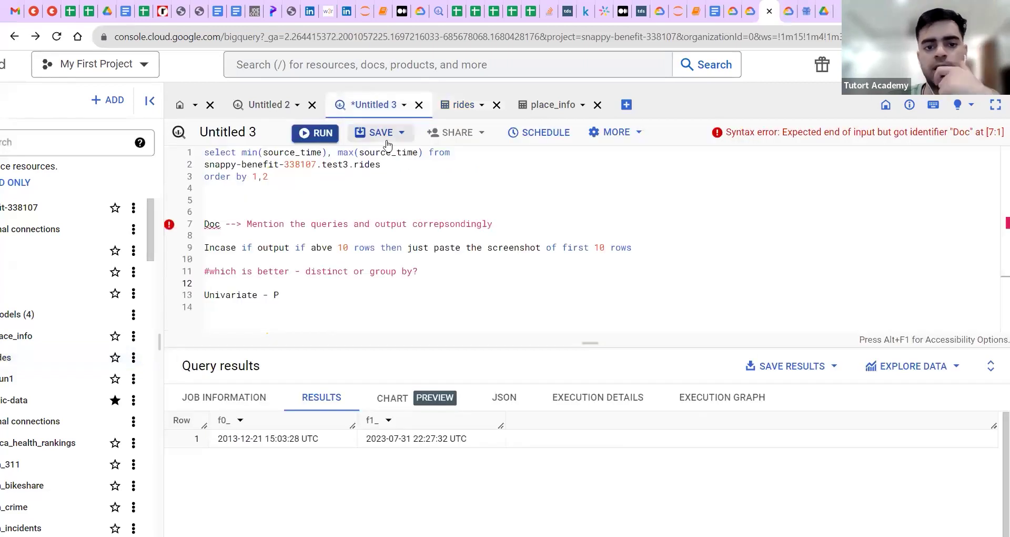
{"action": "left_click", "coordinate": [386, 136]}
{"action": "left_click", "coordinate": [387, 160]}
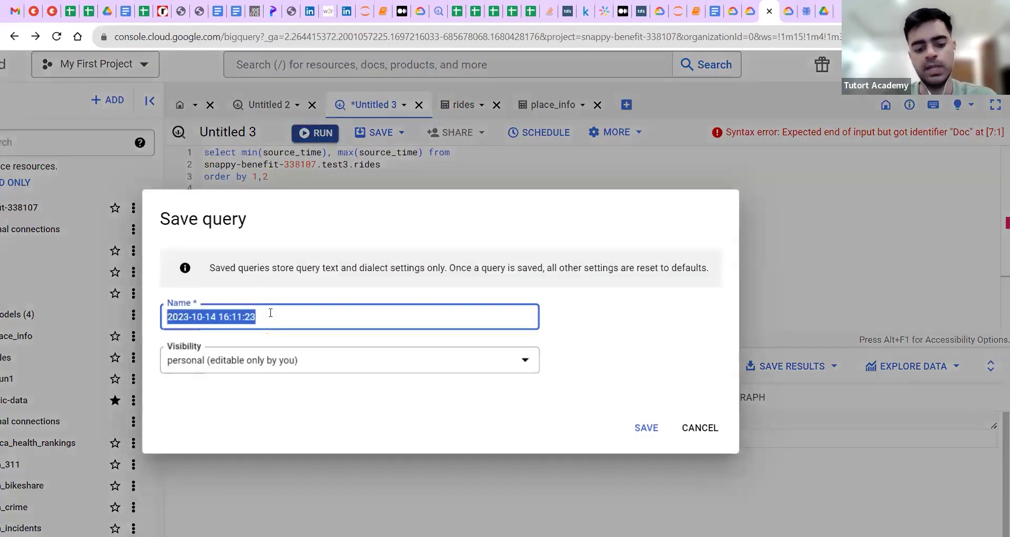
{"action": "type", "text": "eda_1"}
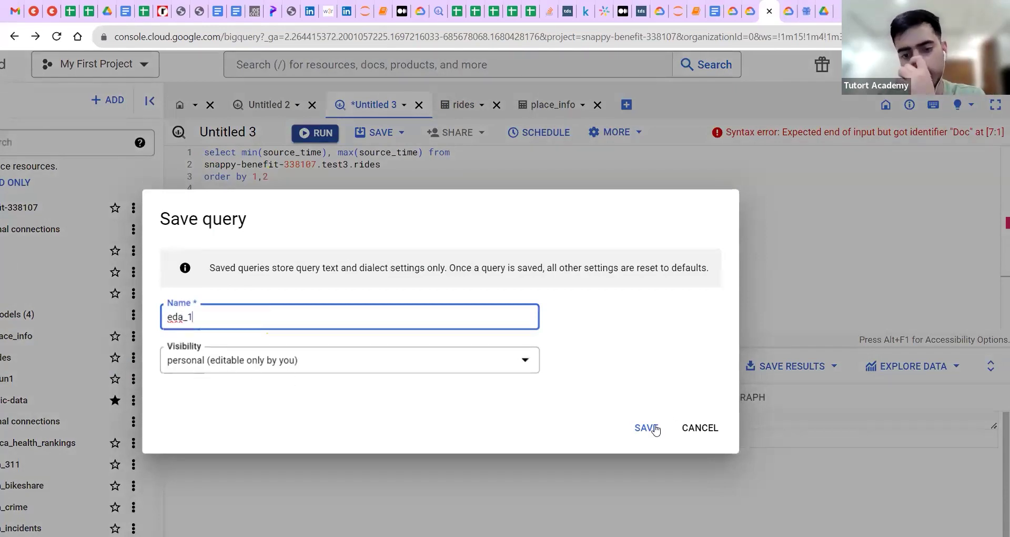
{"action": "left_click", "coordinate": [691, 433]}
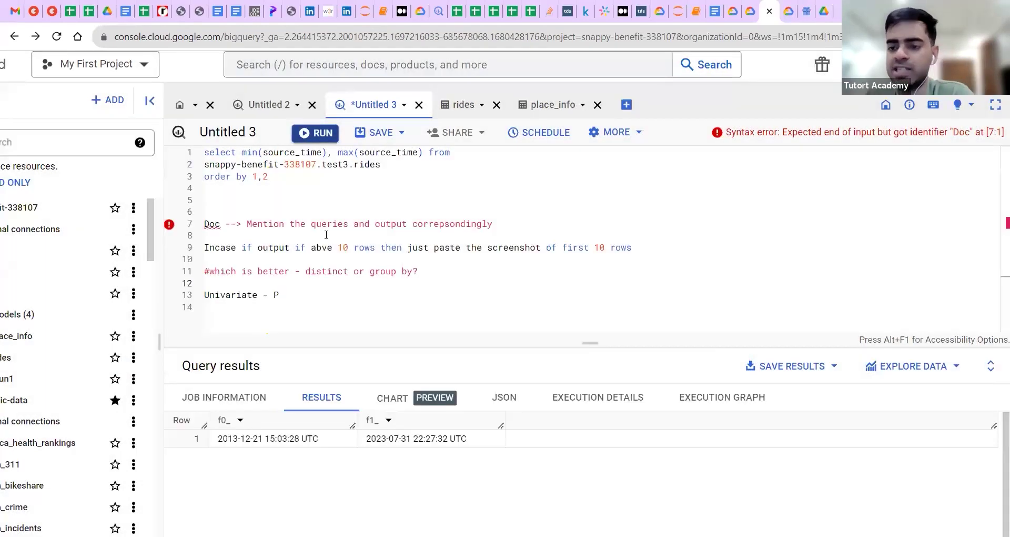
- Add the note "10 queres" below the "Univariate - P" line, leaving an empty line between them
{"action": "left_click", "coordinate": [327, 235]}
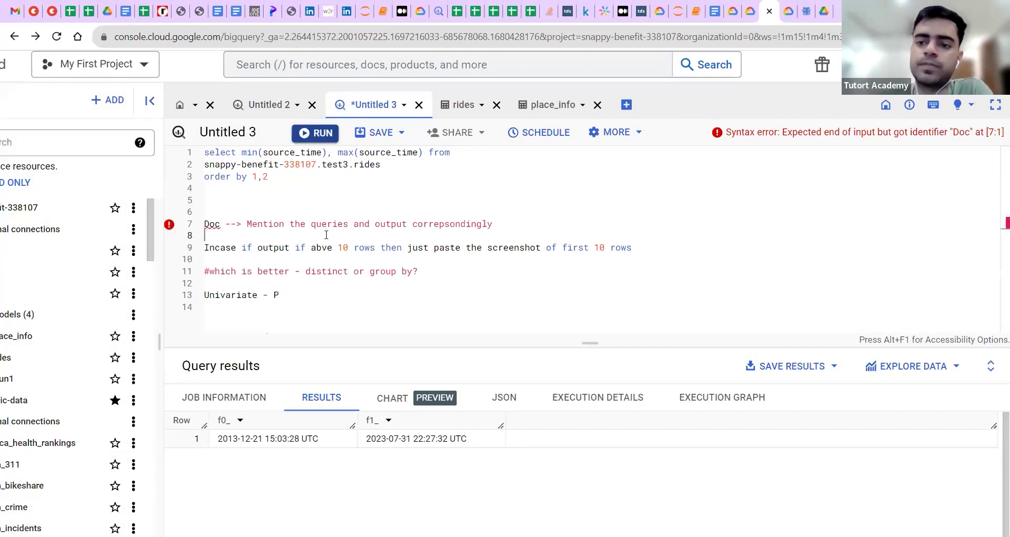
{"action": "key", "text": "ctrl+minus"}
{"action": "left_click", "coordinate": [408, 237]}
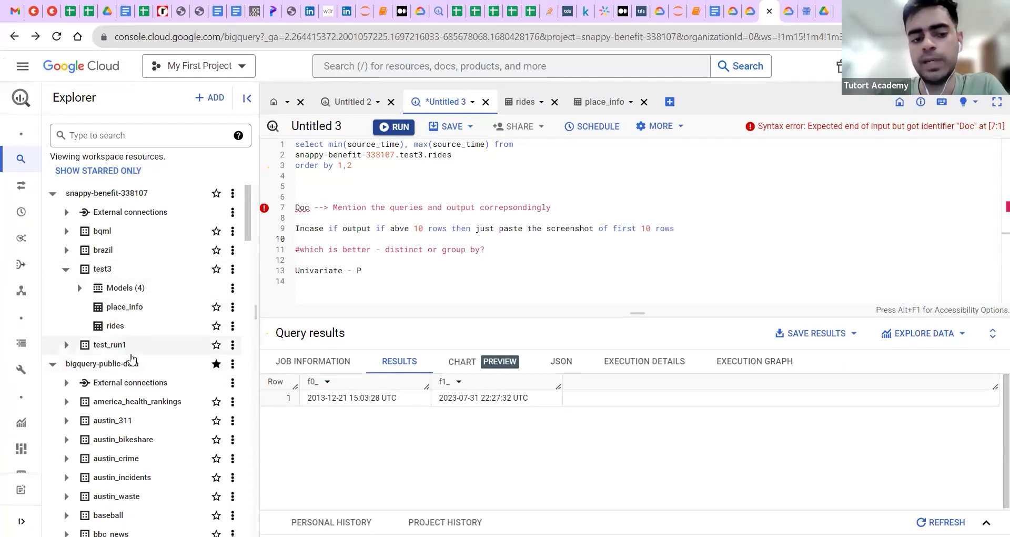
{"action": "left_click", "coordinate": [404, 285]}
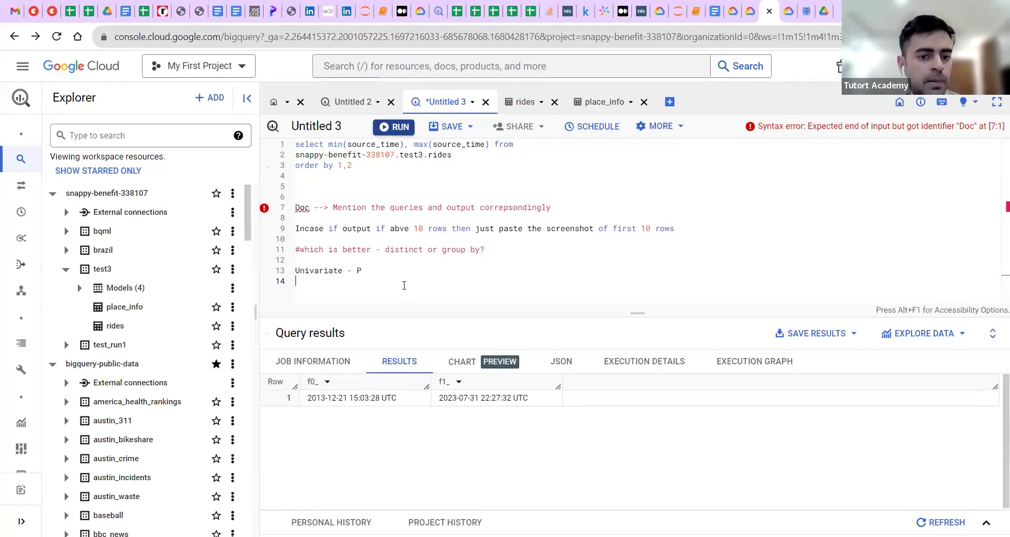
{"action": "left_click", "coordinate": [404, 285]}
{"action": "key", "text": "Return"}
{"action": "type", "text": "10 queres"}
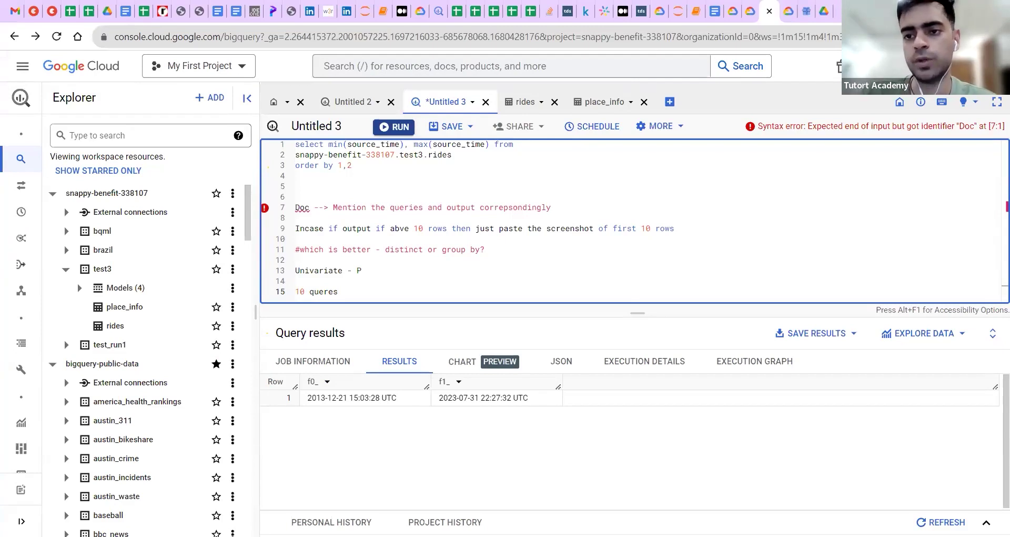
- Search the web for "bigquery documentation" in a new browser tab and open the Query syntax result from Google Cloud
{"action": "key", "text": "ctrl+t"}
{"action": "type", "text": "b"}
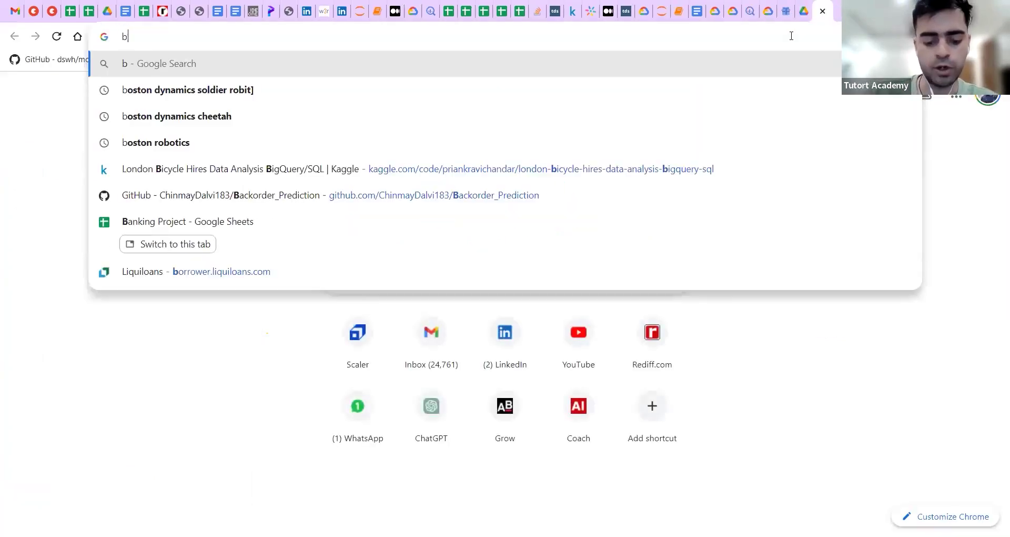
{"action": "type", "text": "igquery do"}
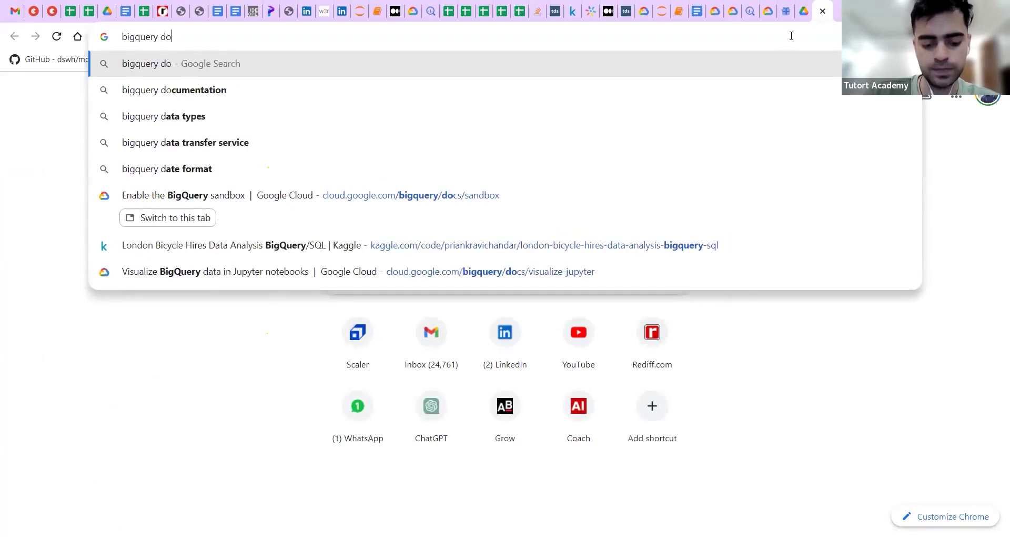
{"action": "type", "text": "cumentation"}
{"action": "key", "text": "Return"}
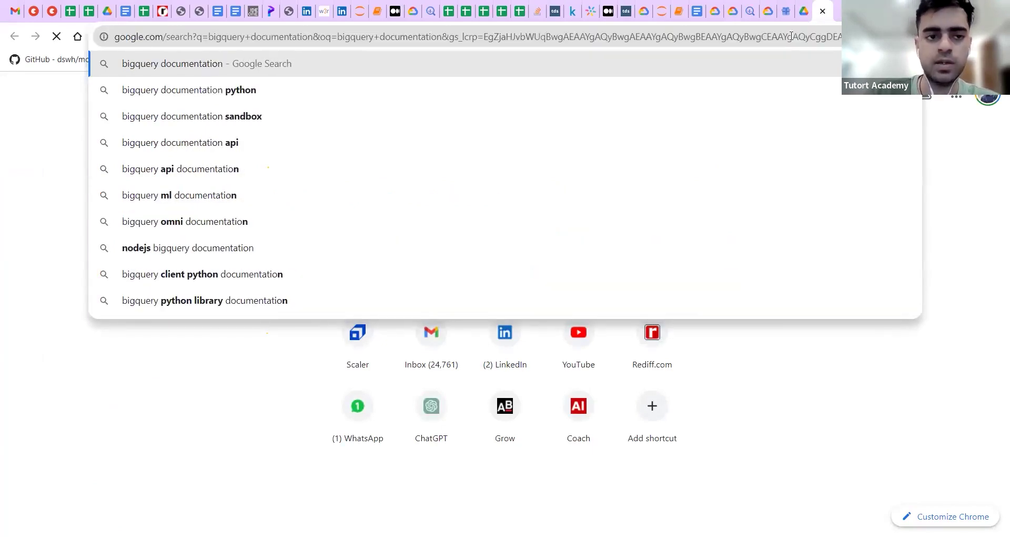
{"action": "scroll", "coordinate": [209, 319], "scroll_direction": "down", "scroll_amount": 4}
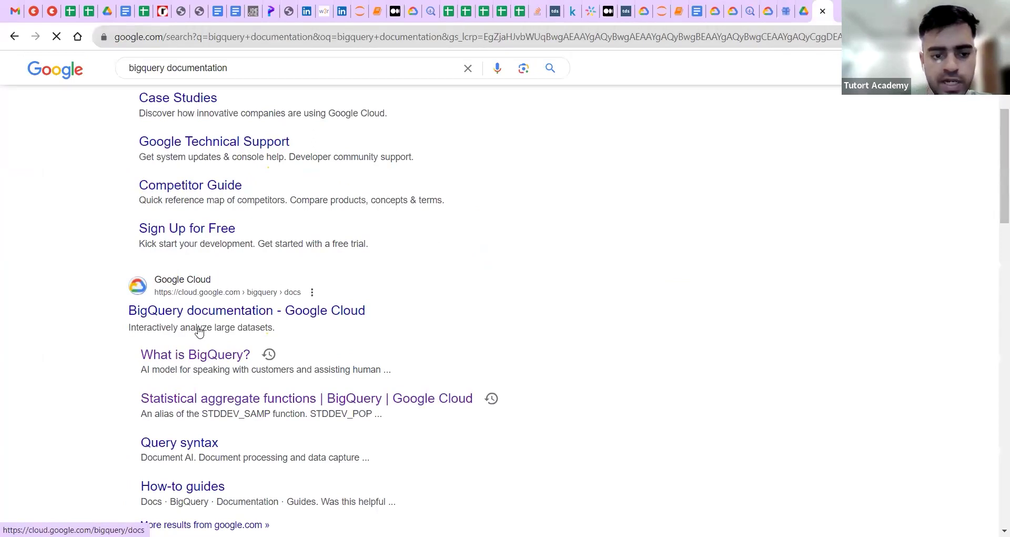
{"action": "scroll", "coordinate": [200, 332], "scroll_direction": "down", "scroll_amount": 2}
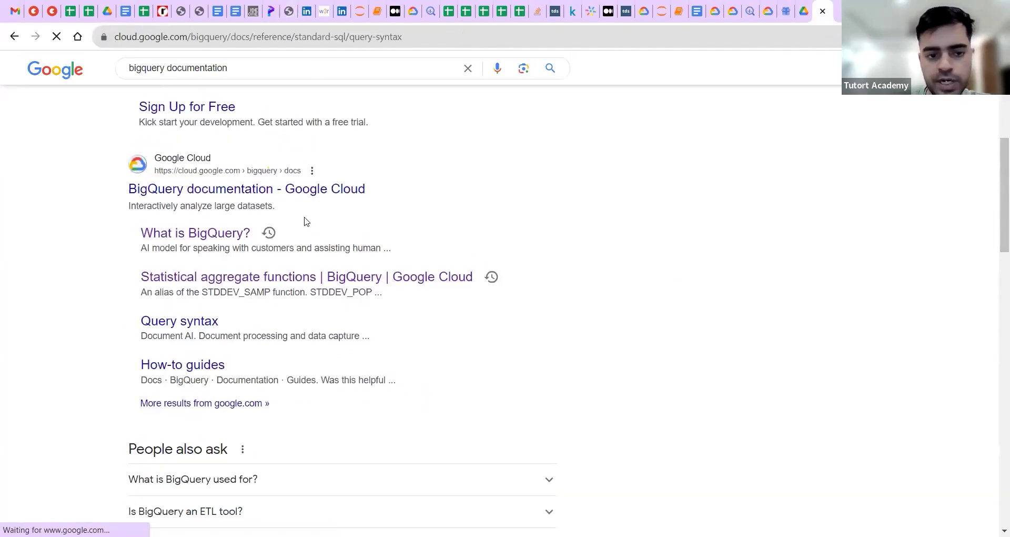